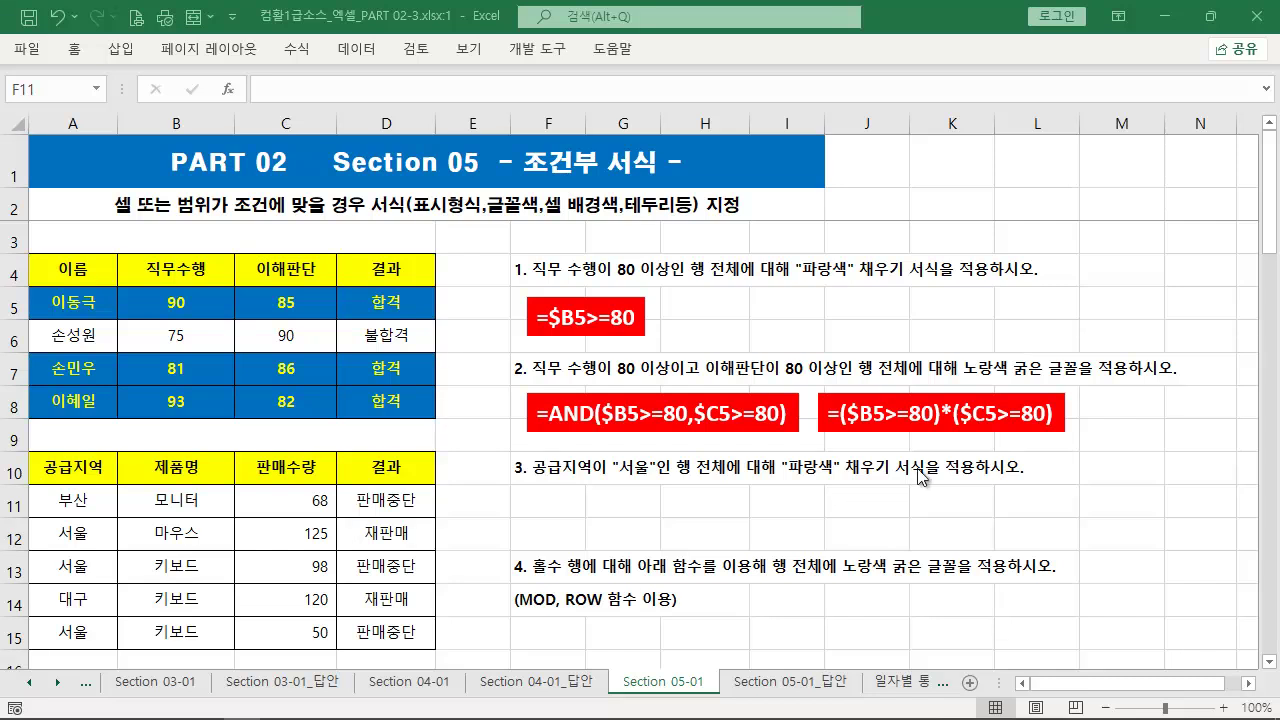
pyautogui.click(756, 329)
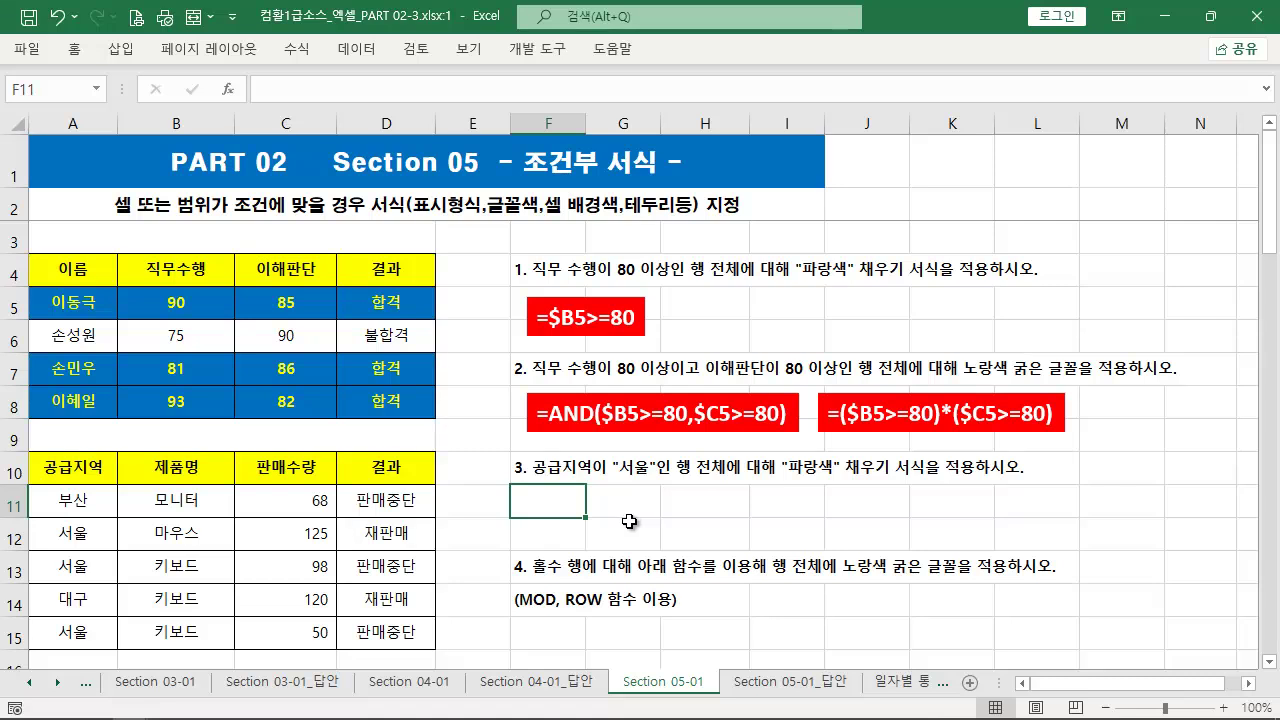
pyautogui.click(572, 532)
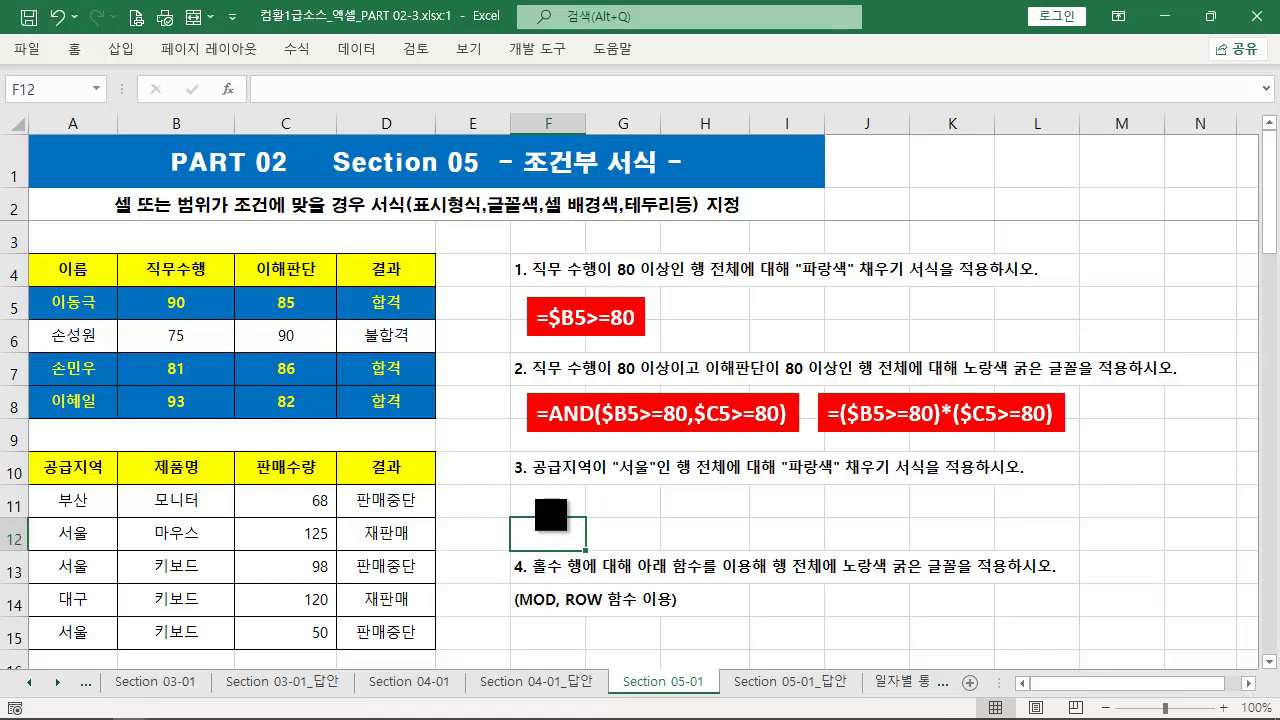
pyautogui.moveTo(495, 440); pyautogui.dragTo(1082, 508)
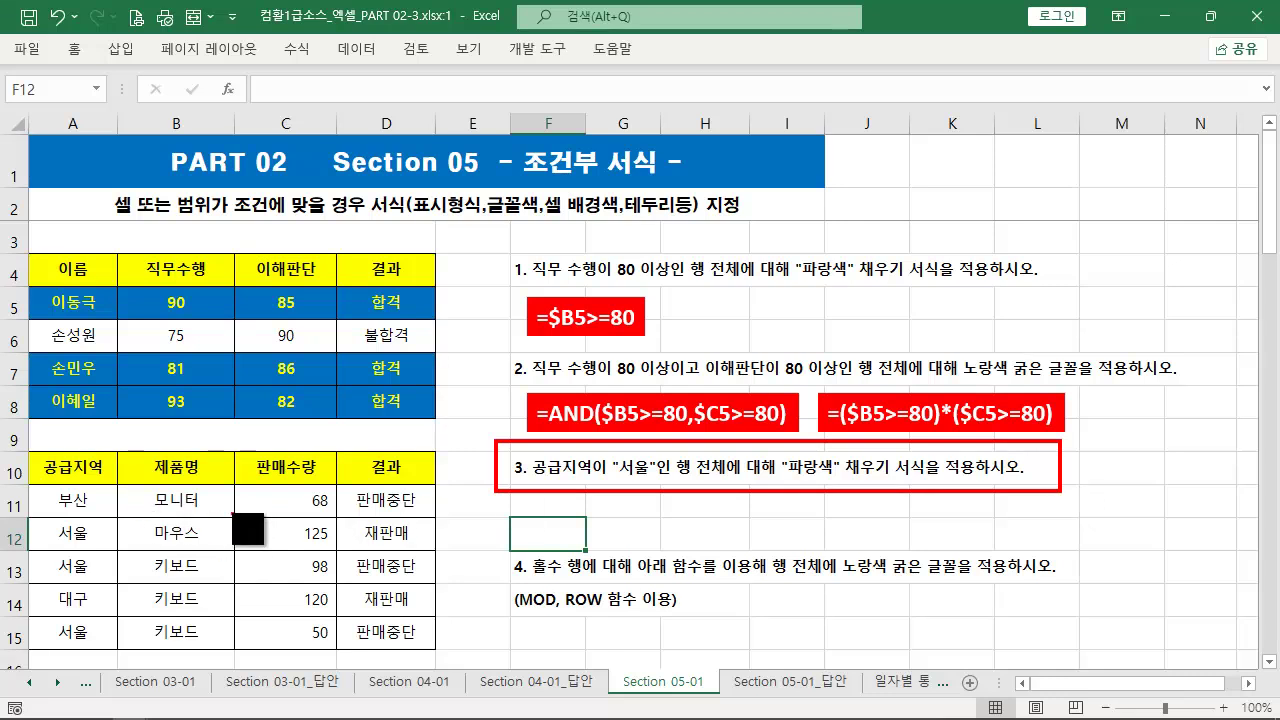
pyautogui.moveTo(38, 487)
pyautogui.mouseDown()
pyautogui.moveTo(107, 517)
pyautogui.moveTo(503, 500)
pyautogui.moveTo(496, 490)
pyautogui.mouseUp()
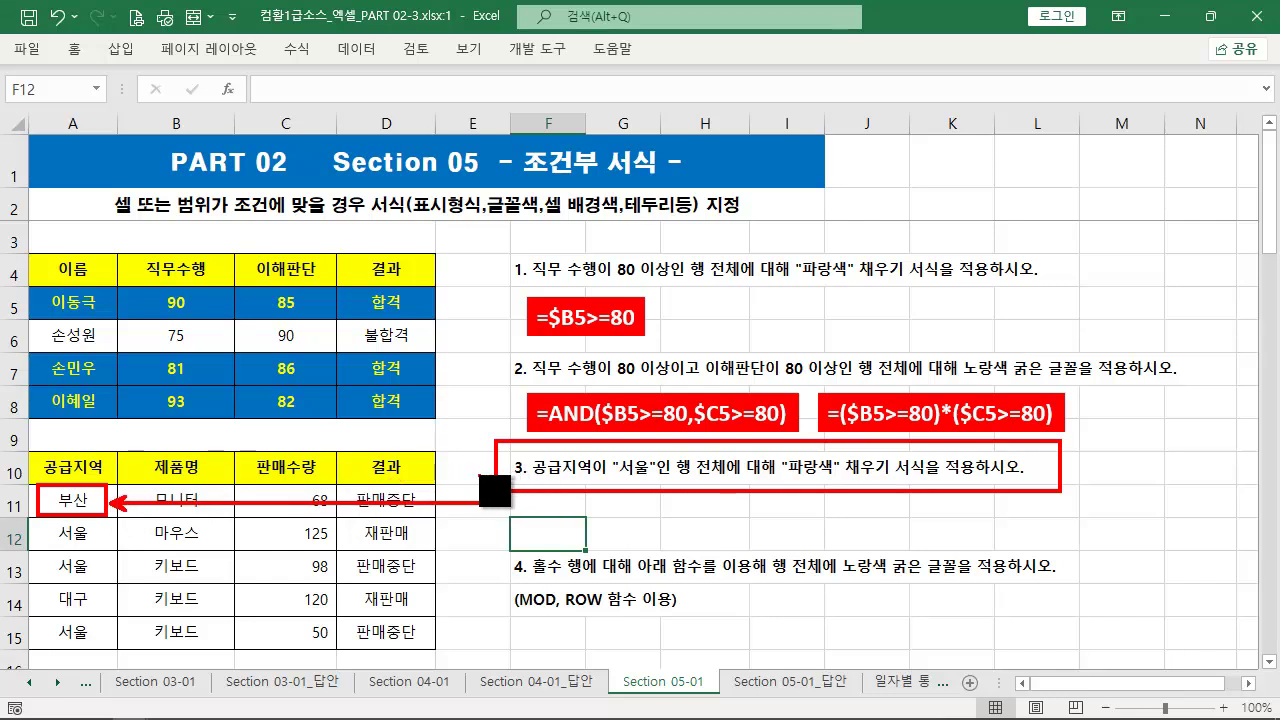
pyautogui.press('Escape')
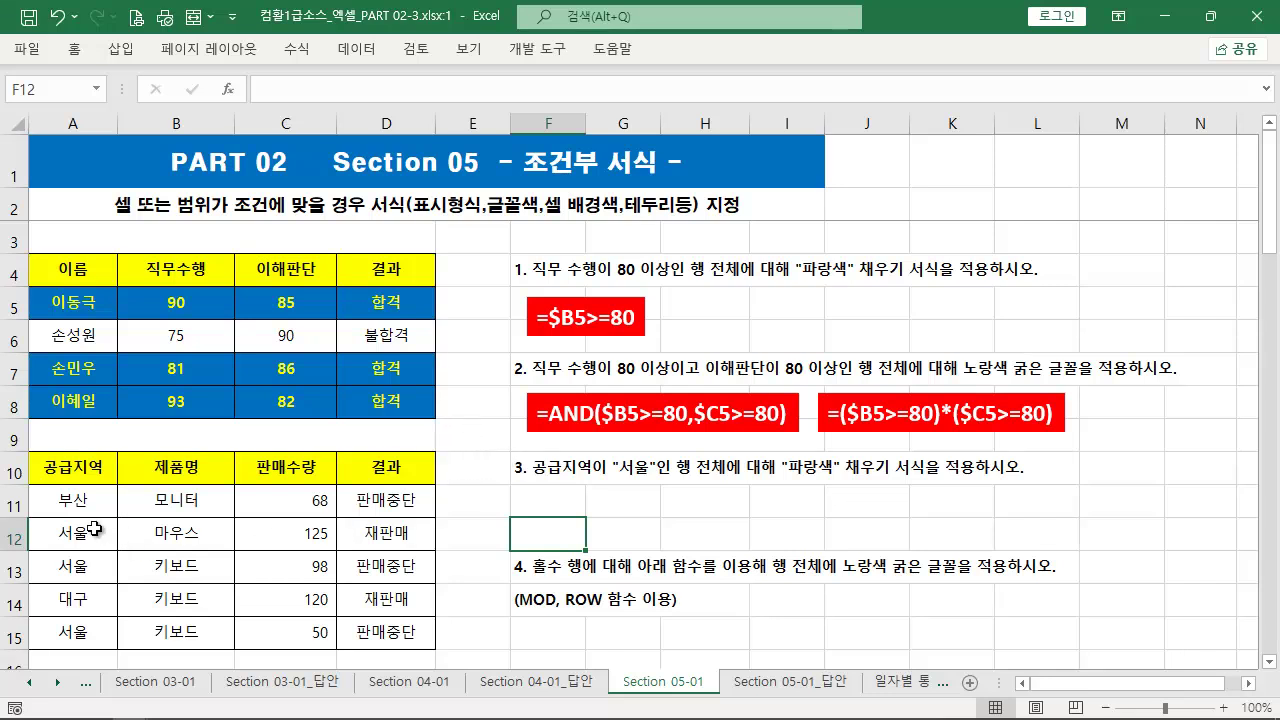
pyautogui.moveTo(64, 472); pyautogui.dragTo(393, 472)
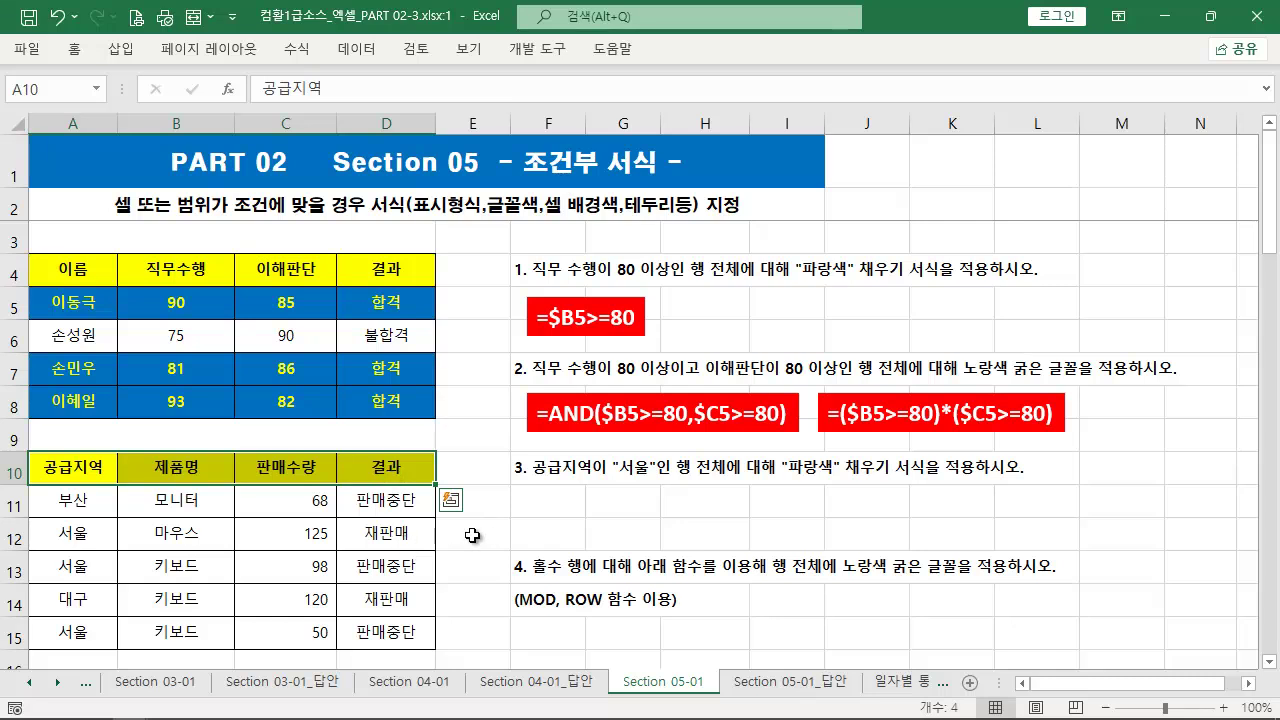
pyautogui.moveTo(405, 548); pyautogui.dragTo(531, 497)
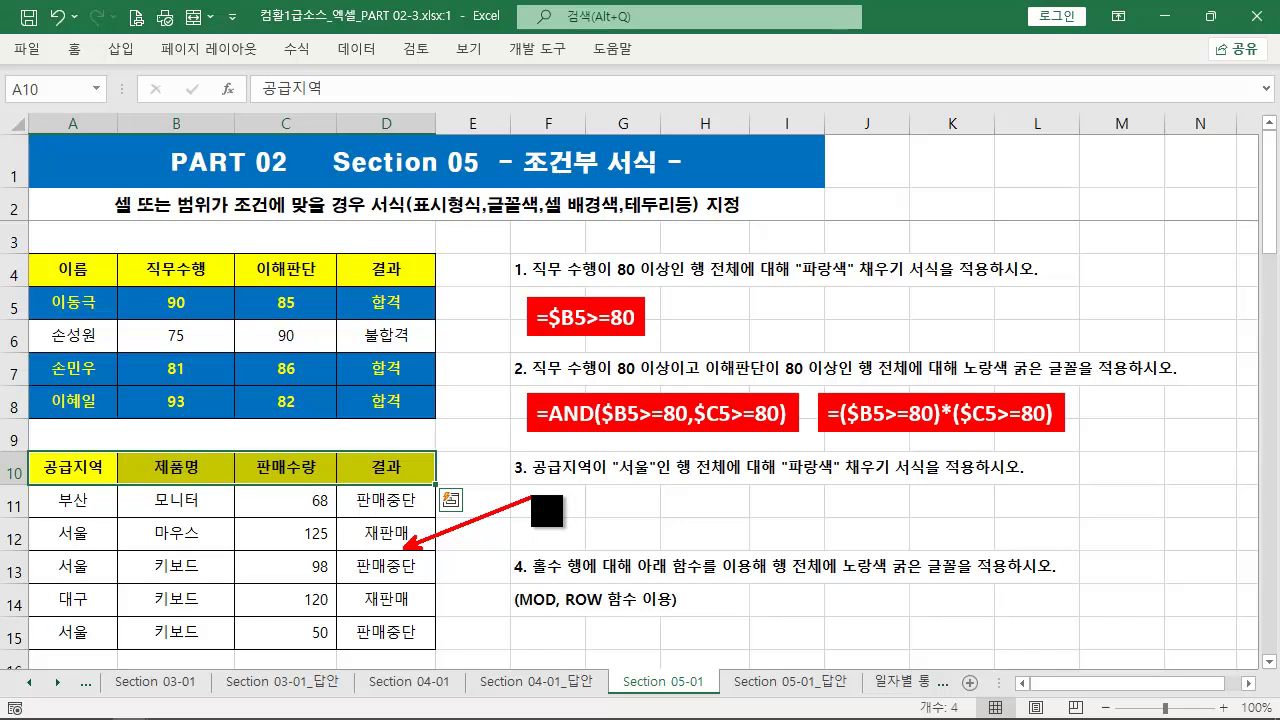
pyautogui.press('Escape')
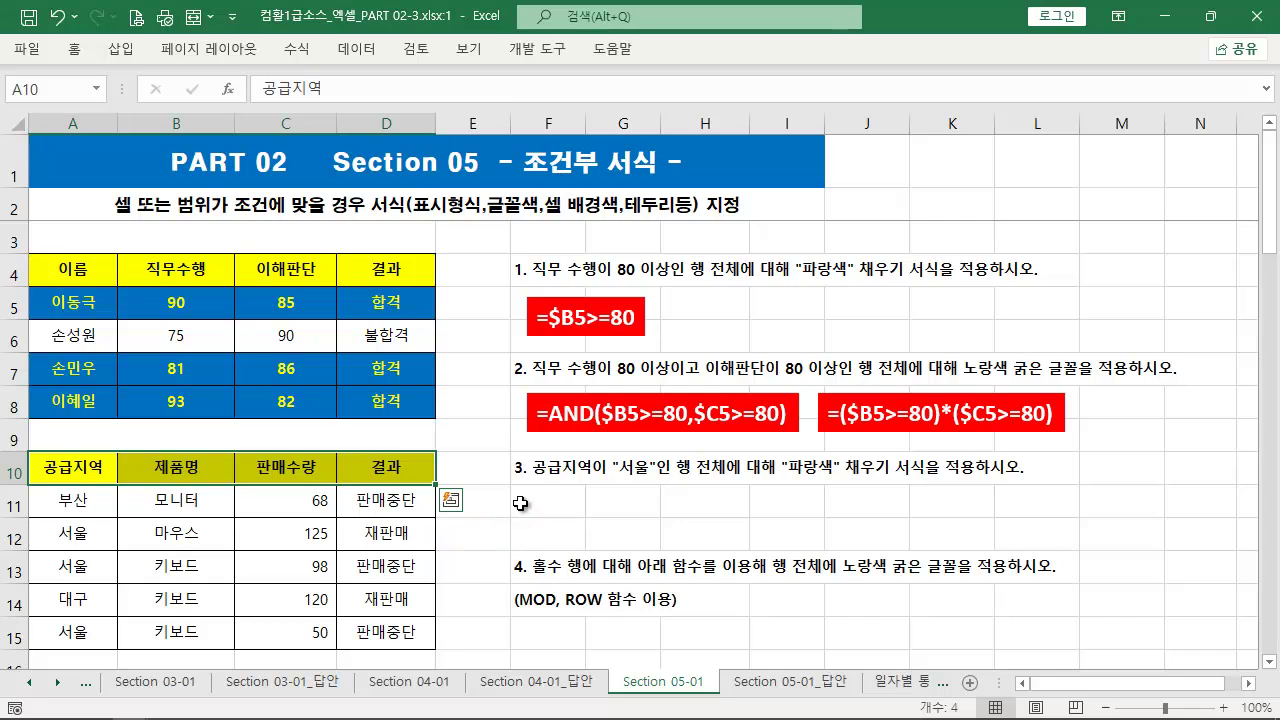
# - Create a new conditional formatting rule for A11:D15 that uses a formula to determine which cells to format
pyautogui.click(70, 502)
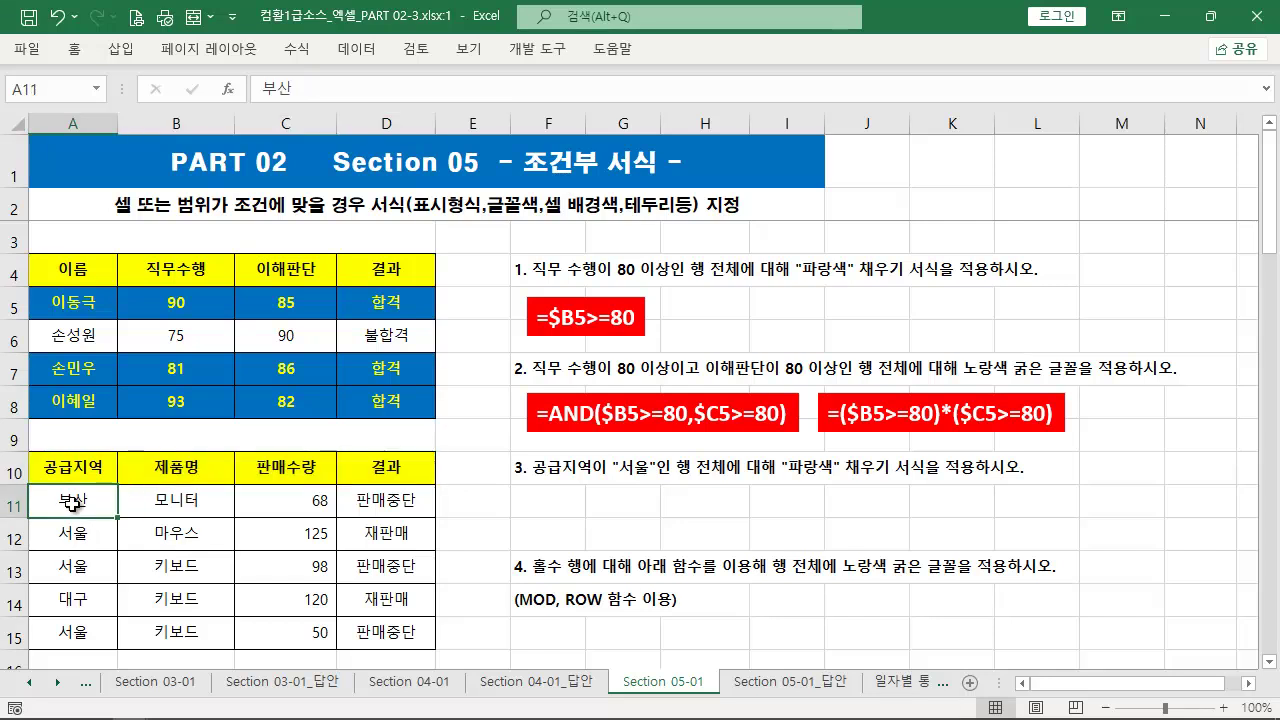
pyautogui.moveTo(78, 503); pyautogui.dragTo(402, 645)
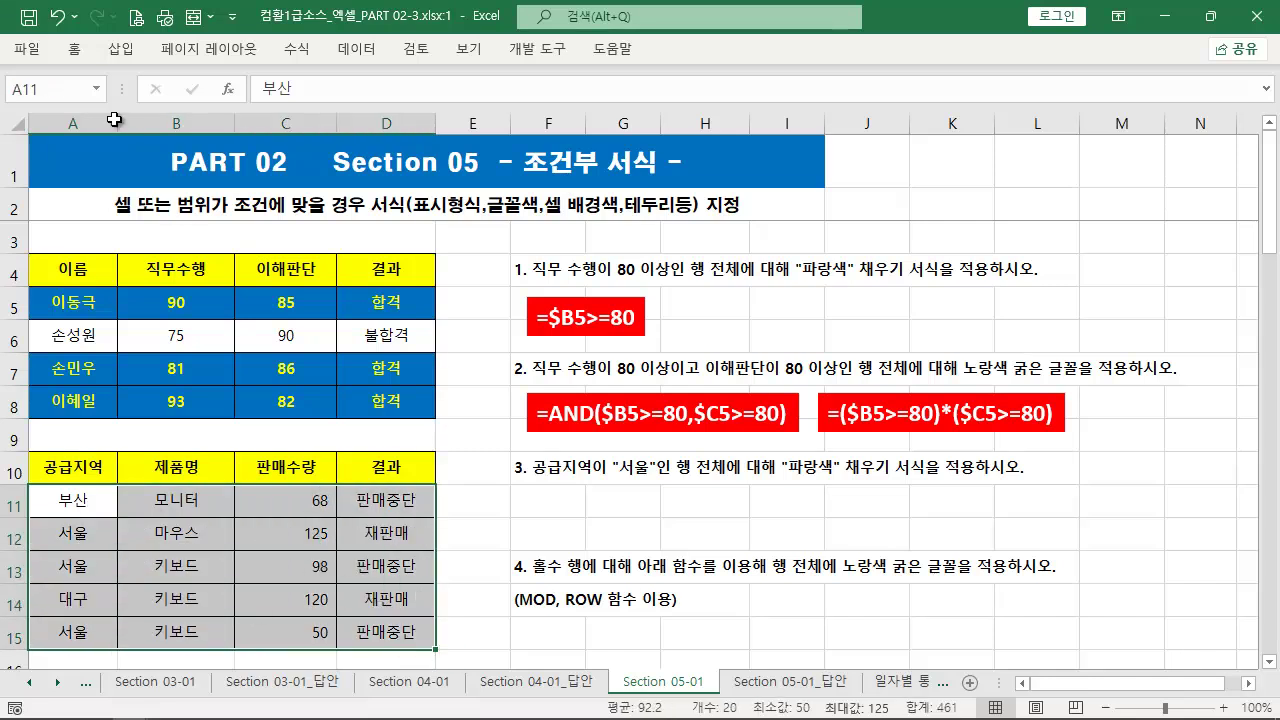
pyautogui.click(80, 50)
pyautogui.click(866, 118)
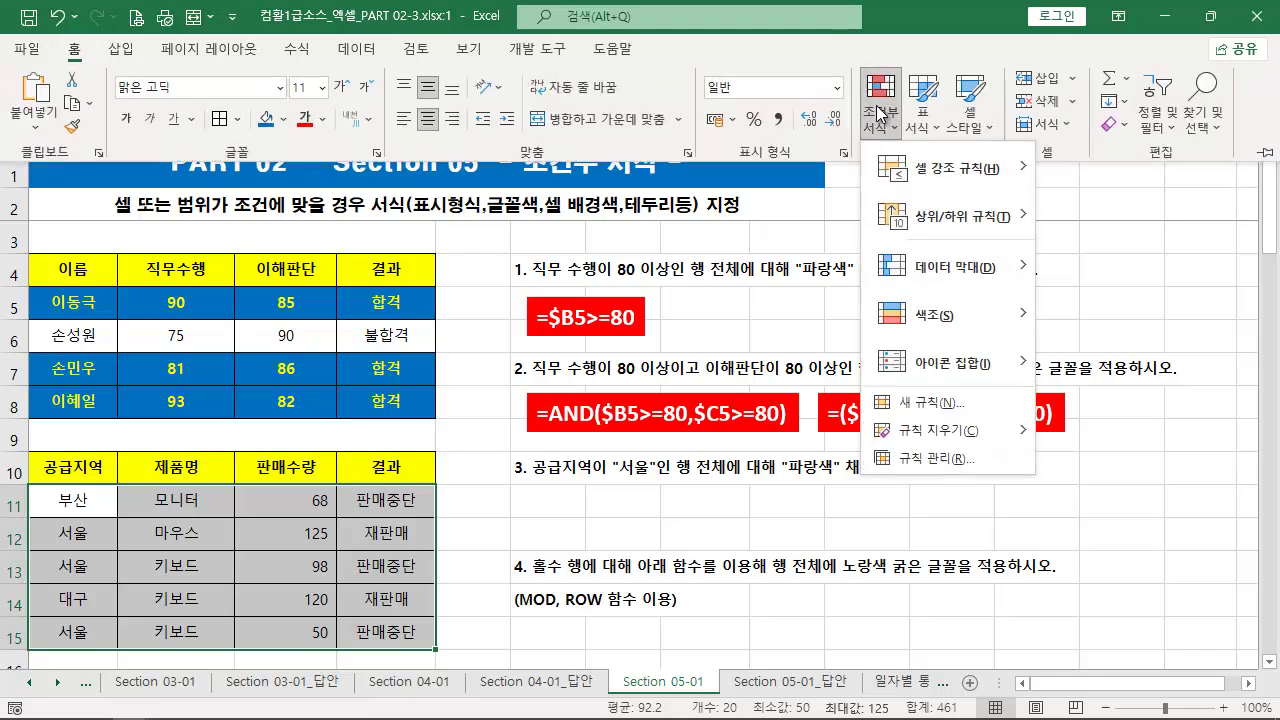
pyautogui.click(968, 404)
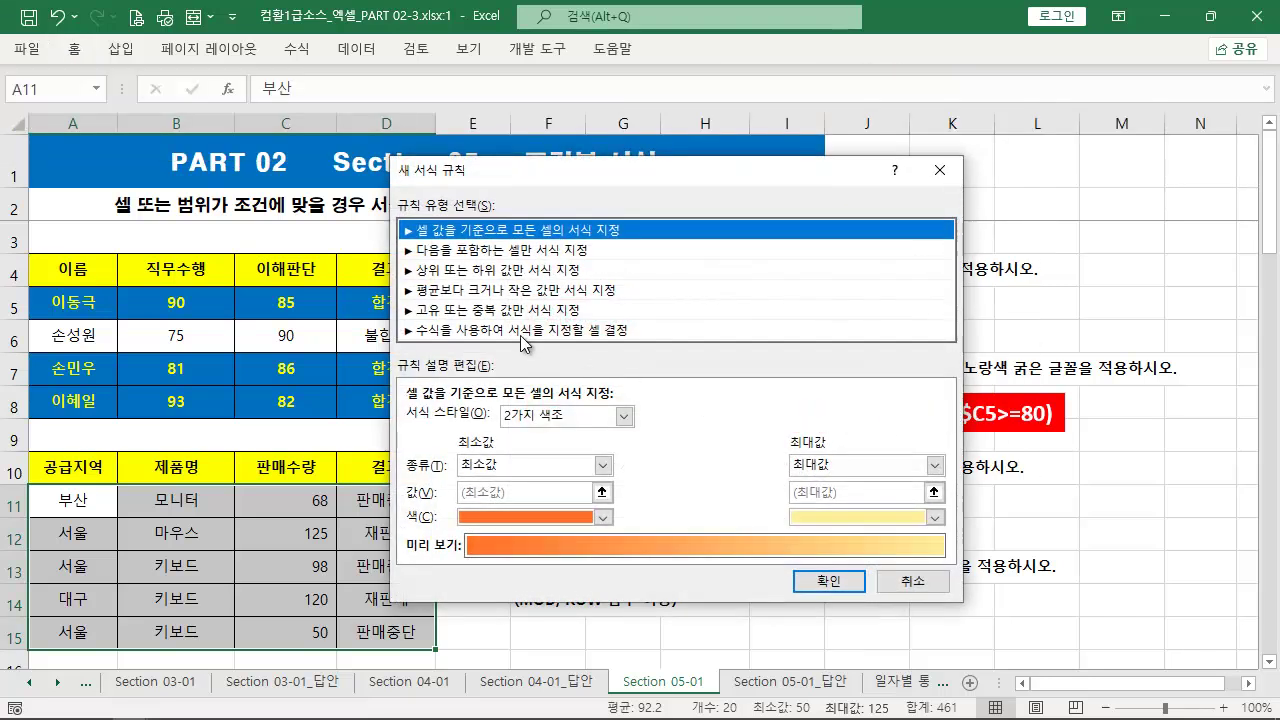
pyautogui.click(520, 333)
pyautogui.moveTo(555, 175); pyautogui.dragTo(655, 76)
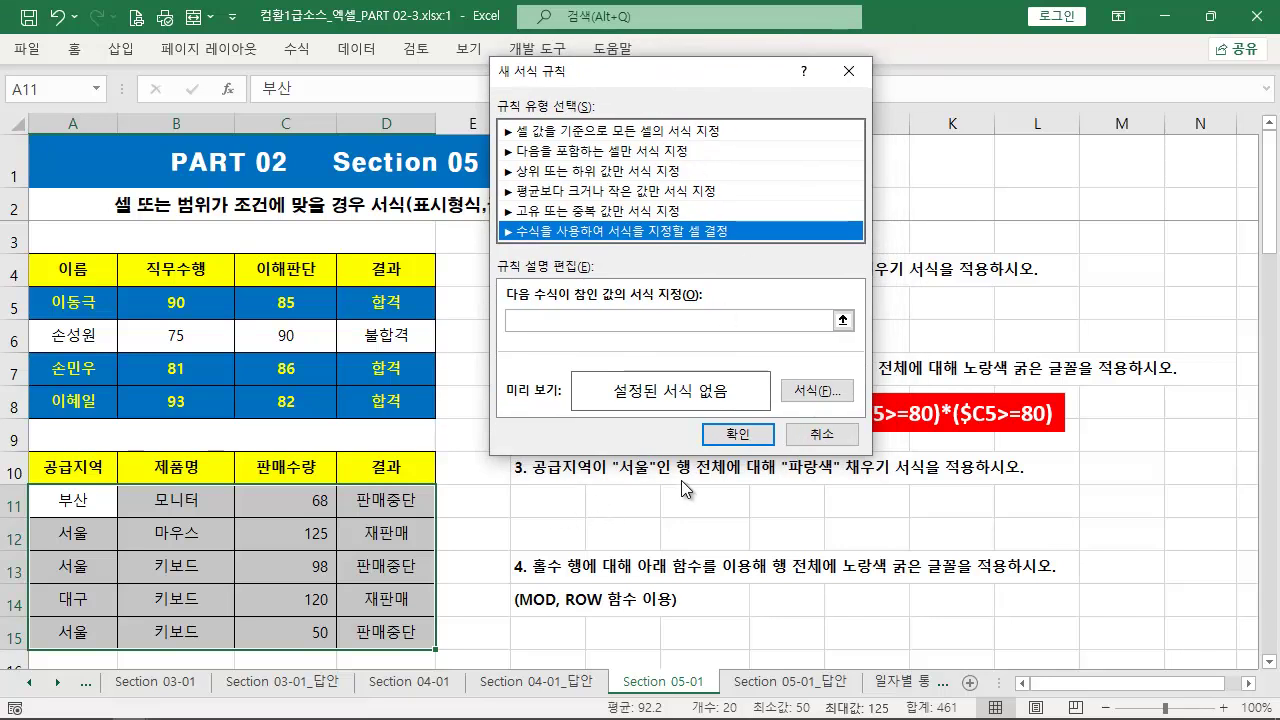
pyautogui.hotkey('ctrl', '2')
pyautogui.moveTo(37, 450)
pyautogui.mouseDown()
pyautogui.moveTo(53, 474)
pyautogui.moveTo(122, 482)
pyautogui.mouseUp()
pyautogui.press('e')
pyautogui.moveTo(38, 487)
pyautogui.mouseDown()
pyautogui.moveTo(114, 516)
pyautogui.moveTo(97, 530)
pyautogui.moveTo(101, 605)
pyautogui.mouseUp()
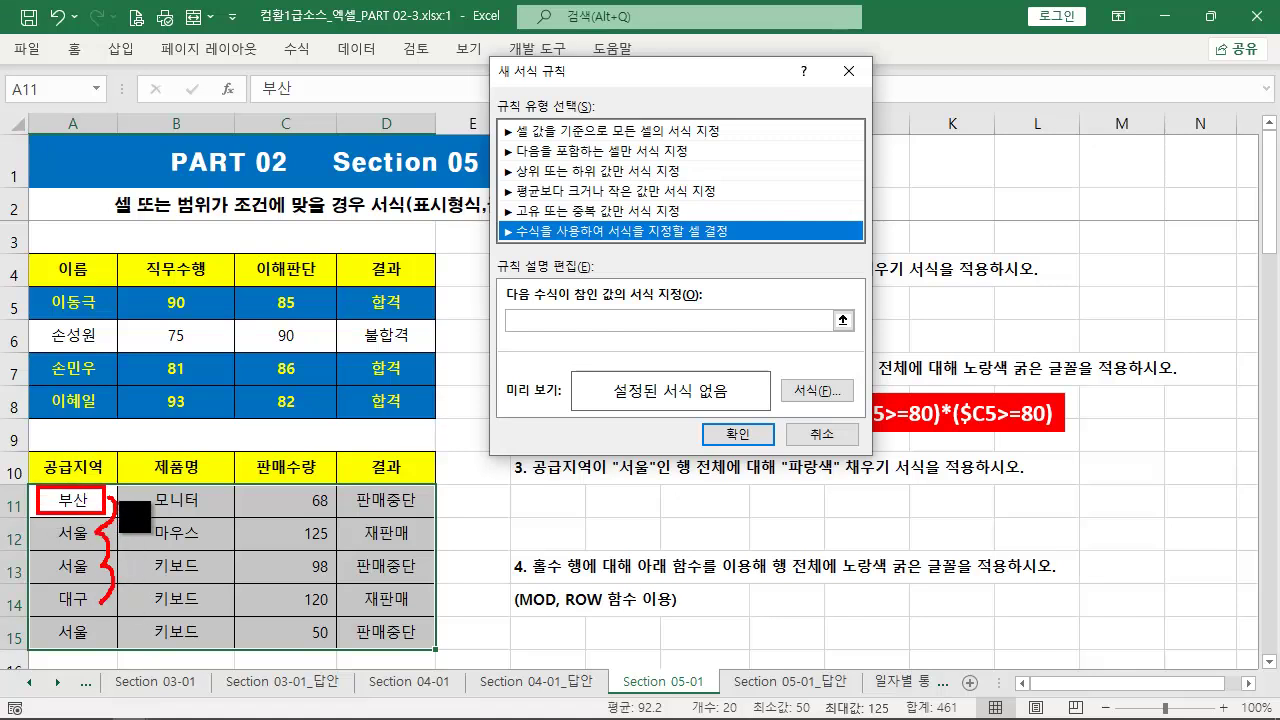
pyautogui.press('Escape')
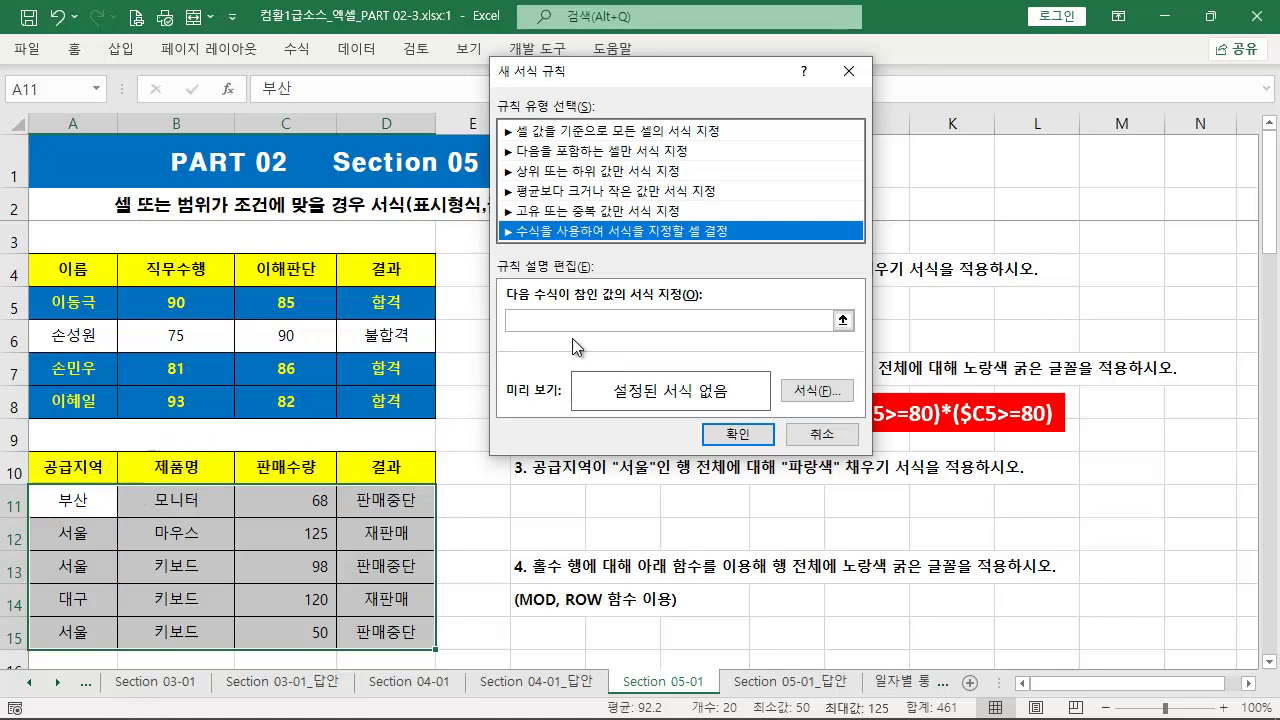
pyautogui.click(568, 321)
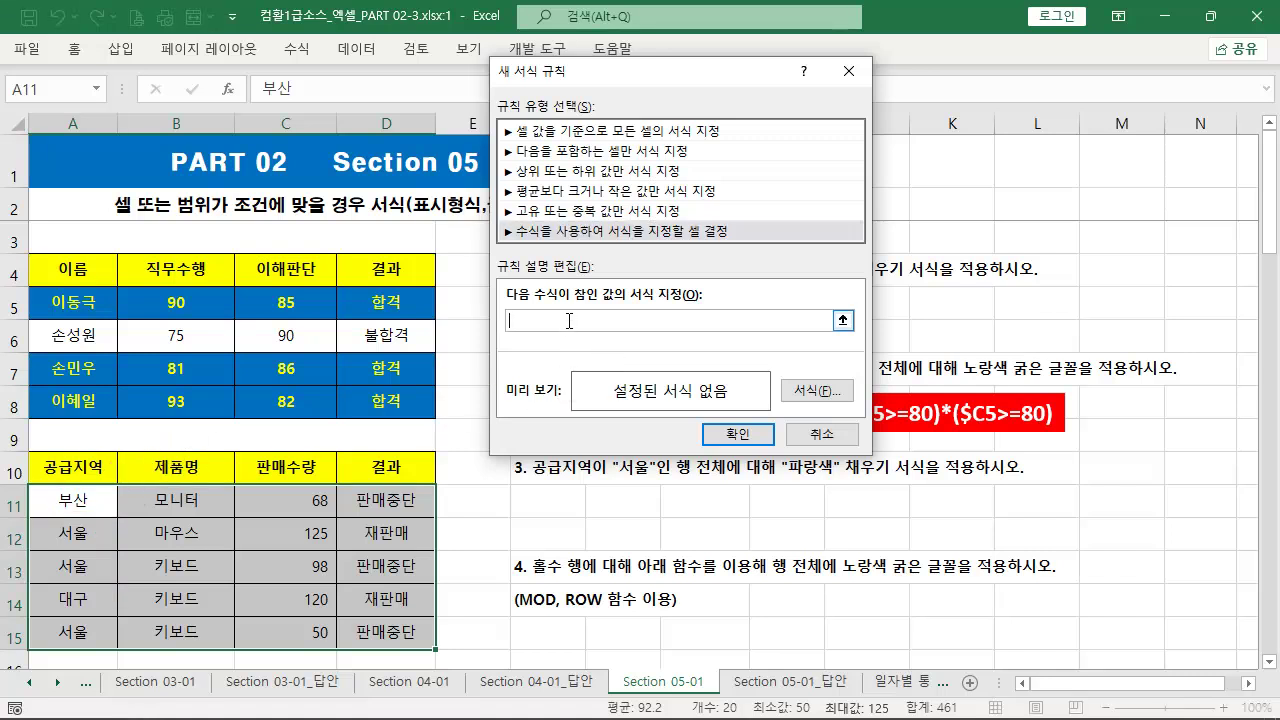
pyautogui.click(91, 502)
pyautogui.hotkey('ctrl', '2')
pyautogui.moveTo(120, 500)
pyautogui.mouseDown()
pyautogui.moveTo(457, 445)
pyautogui.moveTo(512, 338)
pyautogui.mouseUp()
pyautogui.press('Escape')
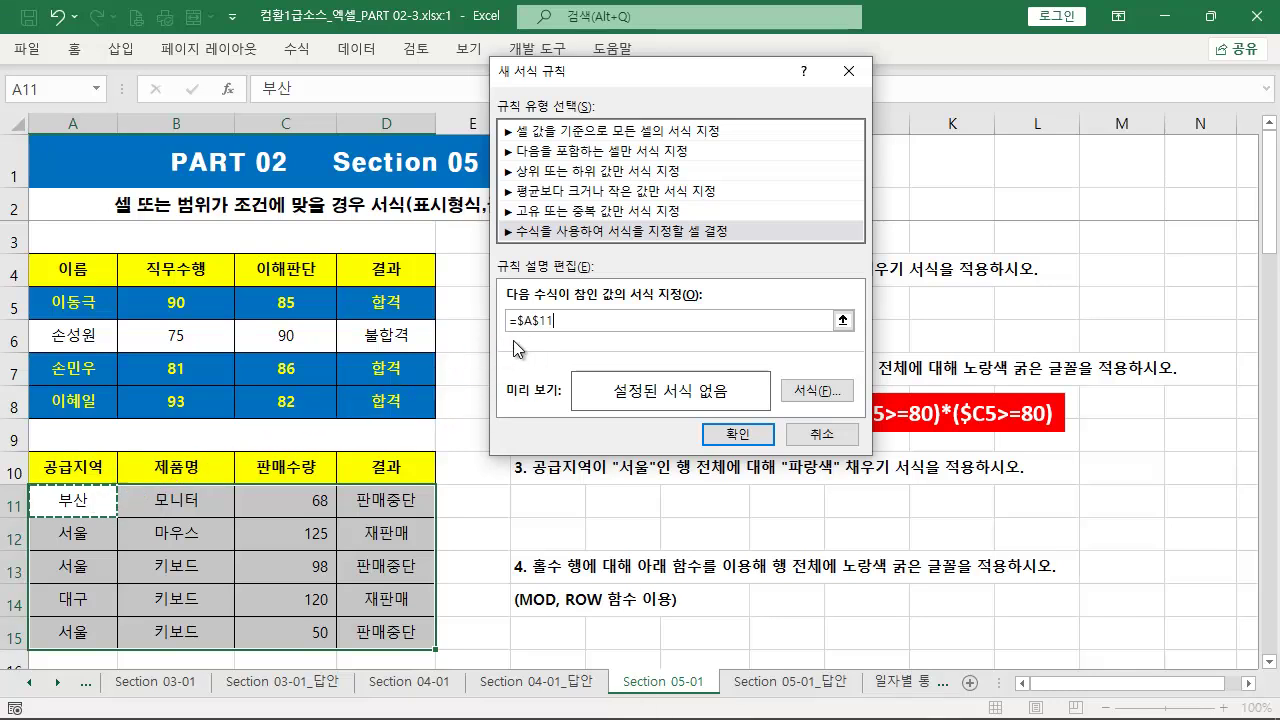
pyautogui.press('BackSpace')
pyautogui.press('BackSpace')
pyautogui.press('BackSpace')
pyautogui.press('BackSpace')
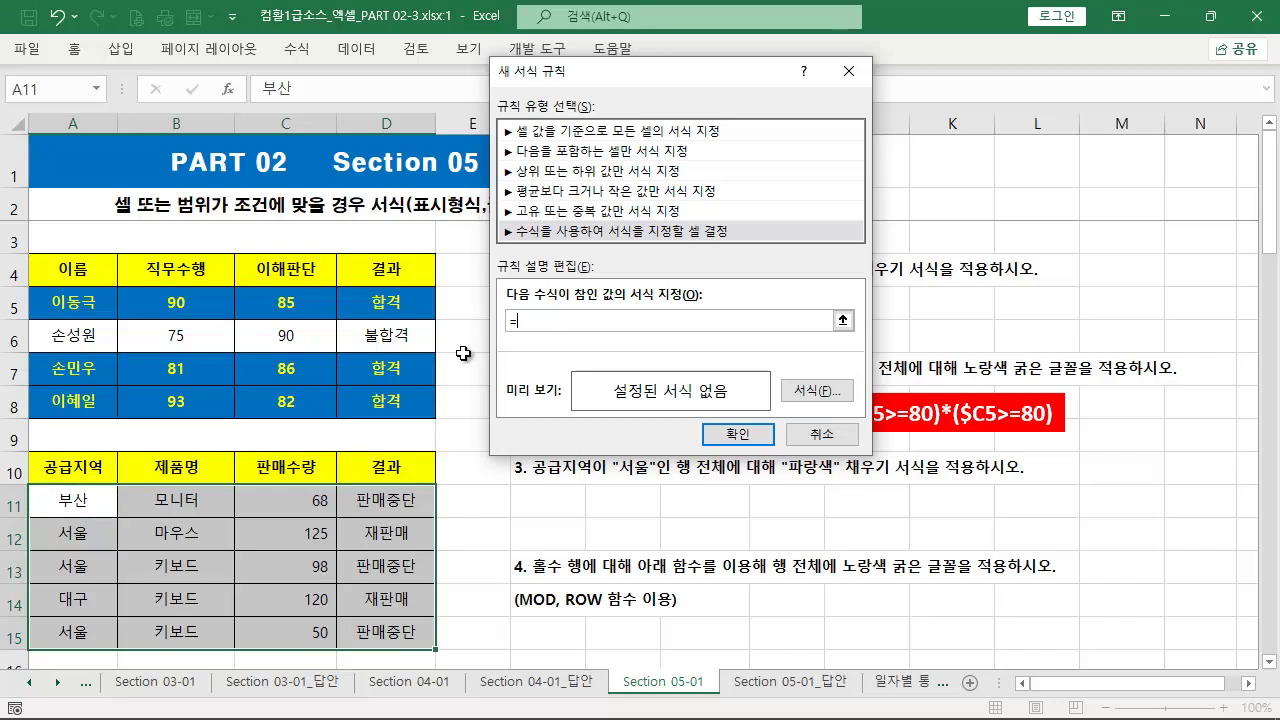
# - Enter =$A11="서울" as the rule's formula, with only the column of the supply region reference locked
pyautogui.click(76, 503)
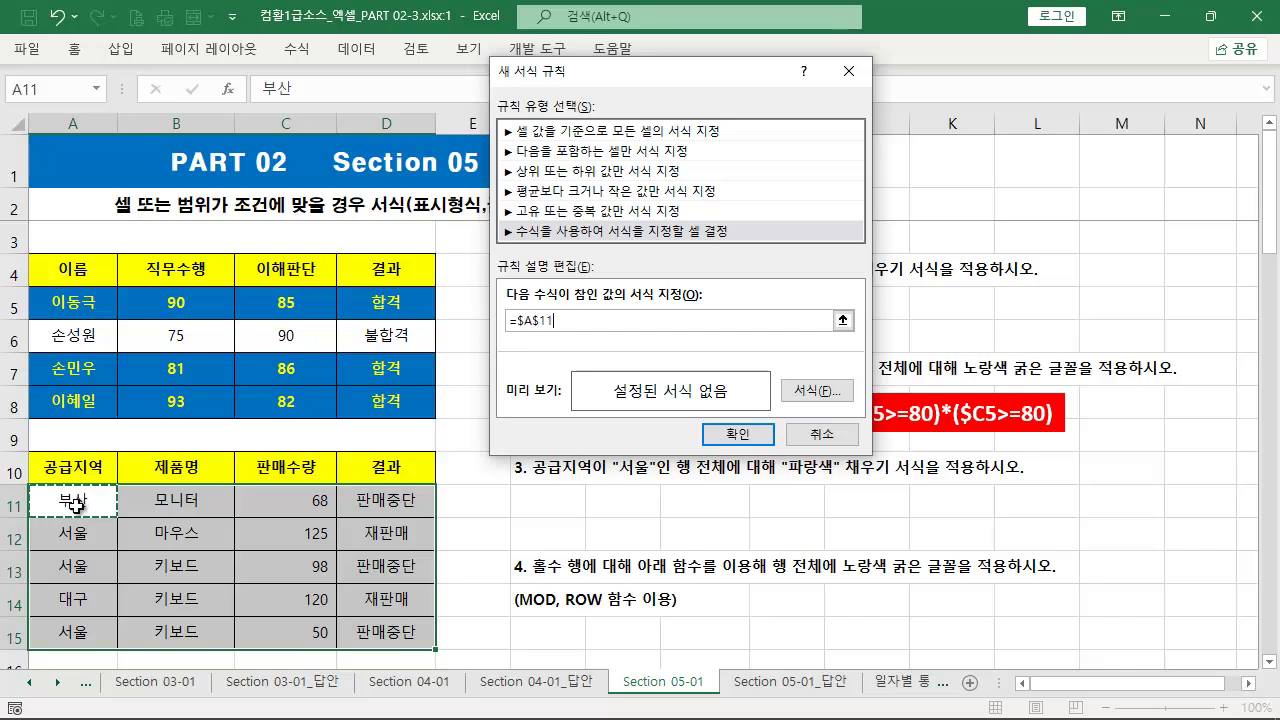
pyautogui.press('F4')
pyautogui.press('F4')
pyautogui.write('="서울')
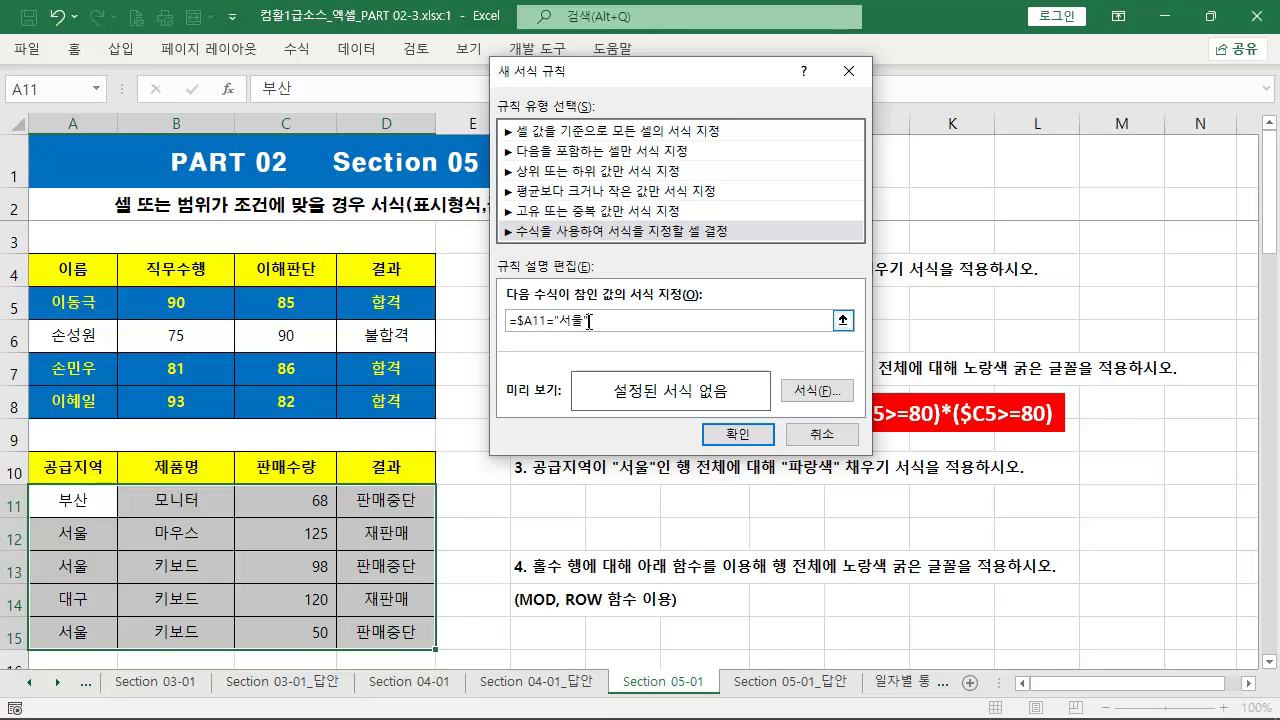
pyautogui.moveTo(589, 321); pyautogui.dragTo(446, 319)
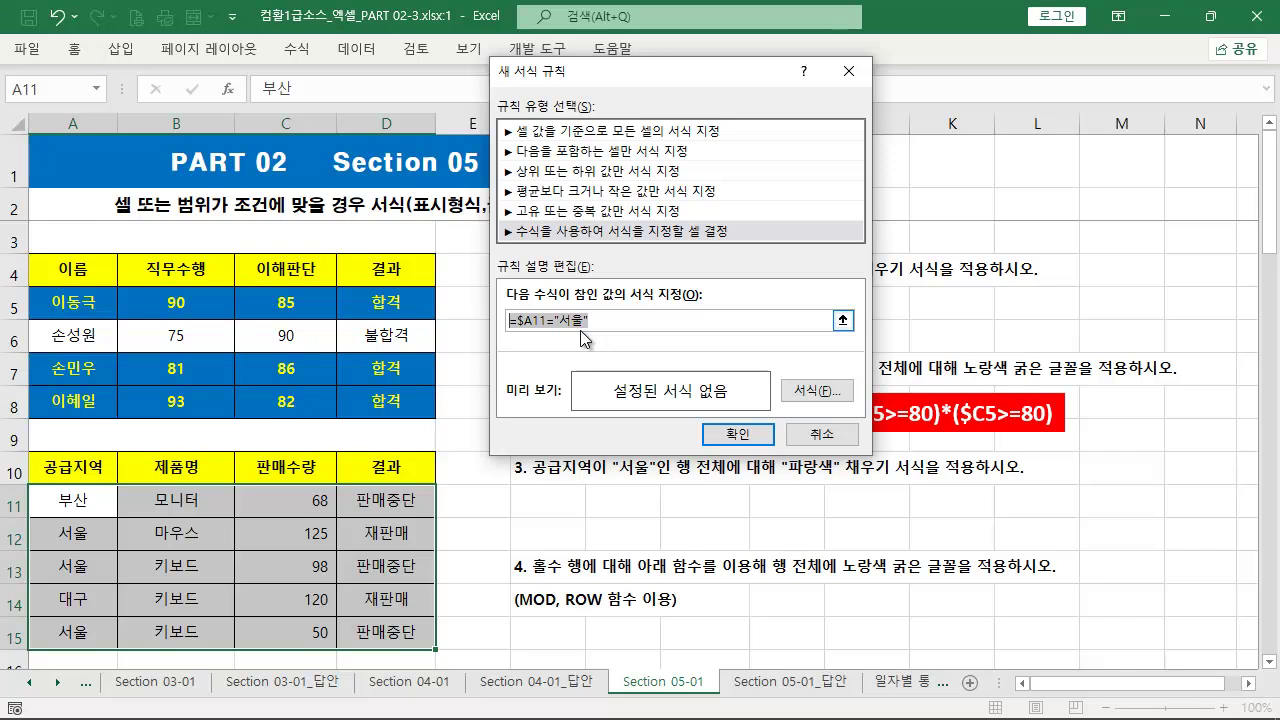
# - Give the rule a standard blue background fill and apply it to the selected table rows
pyautogui.click(812, 396)
pyautogui.click(812, 396)
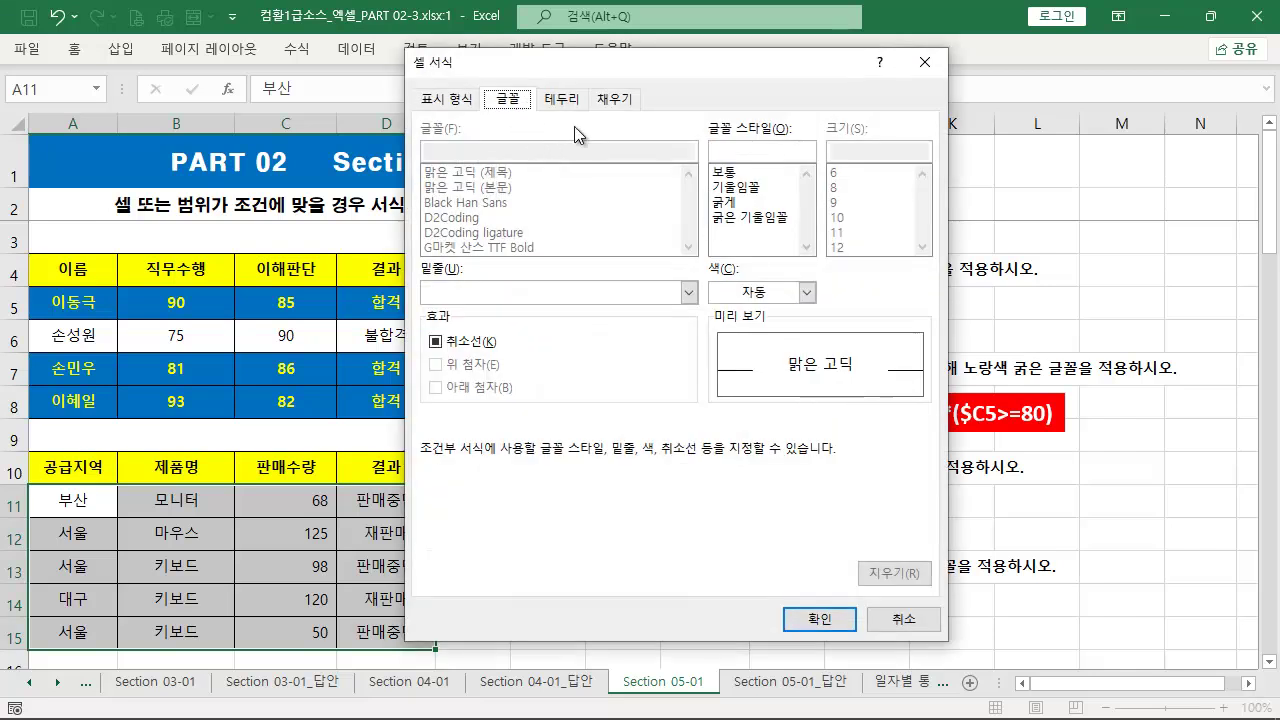
pyautogui.click(610, 100)
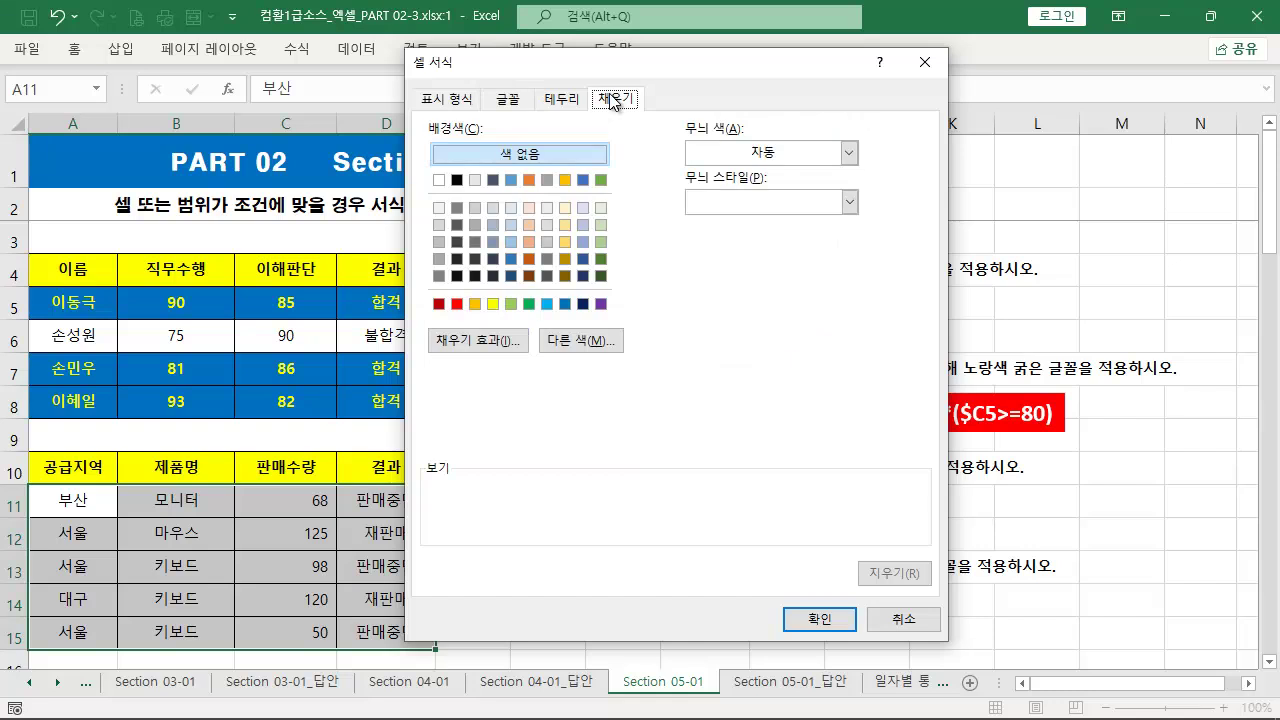
pyautogui.click(568, 303)
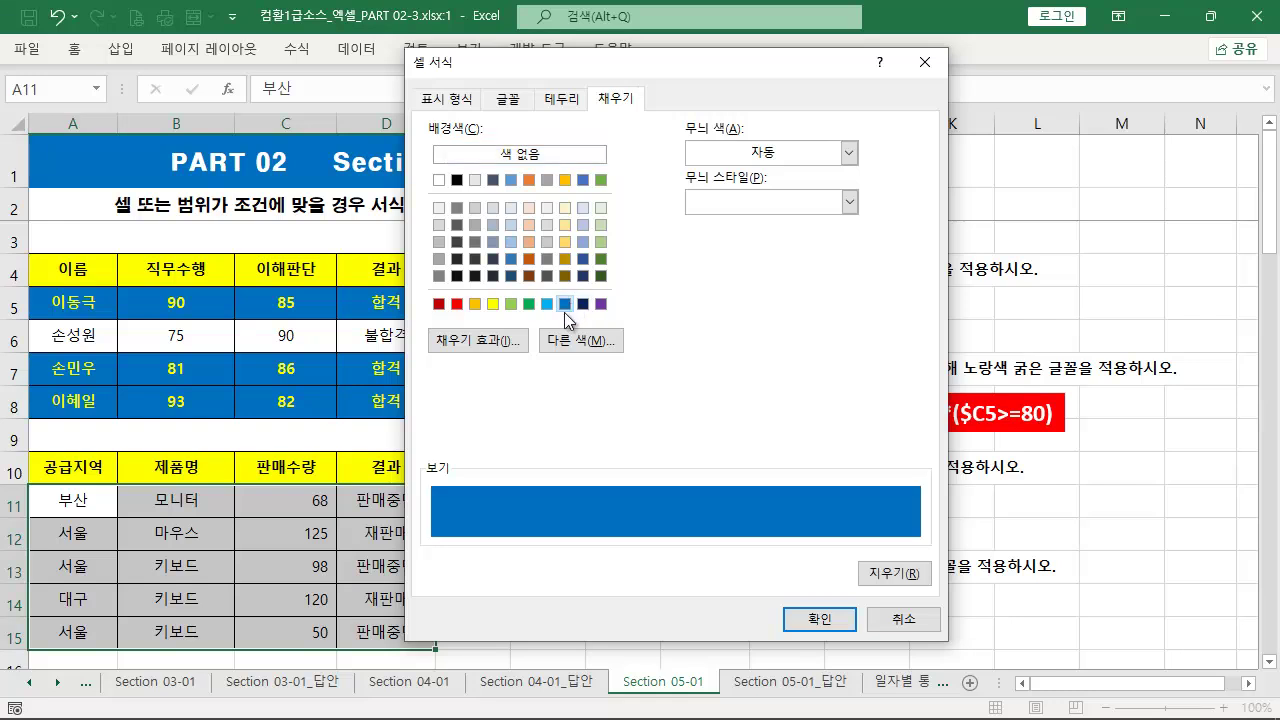
pyautogui.click(800, 619)
pyautogui.click(738, 434)
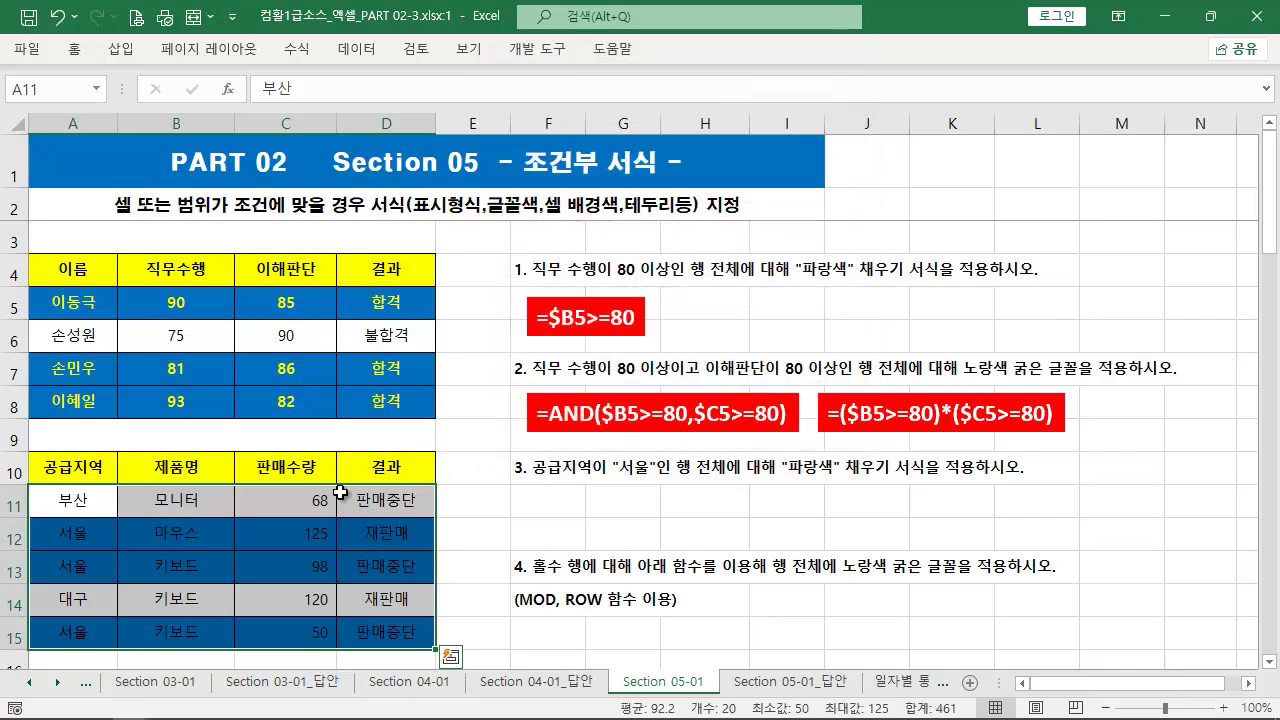
pyautogui.moveTo(95, 530); pyautogui.dragTo(375, 531)
pyautogui.moveTo(71, 566); pyautogui.dragTo(432, 566)
pyautogui.moveTo(65, 632); pyautogui.dragTo(384, 632)
# - Copy the red =AND($B5>=80,$C5>=80) text box to below question 3 and replace its text with =$A11="서울"
pyautogui.click(650, 400)
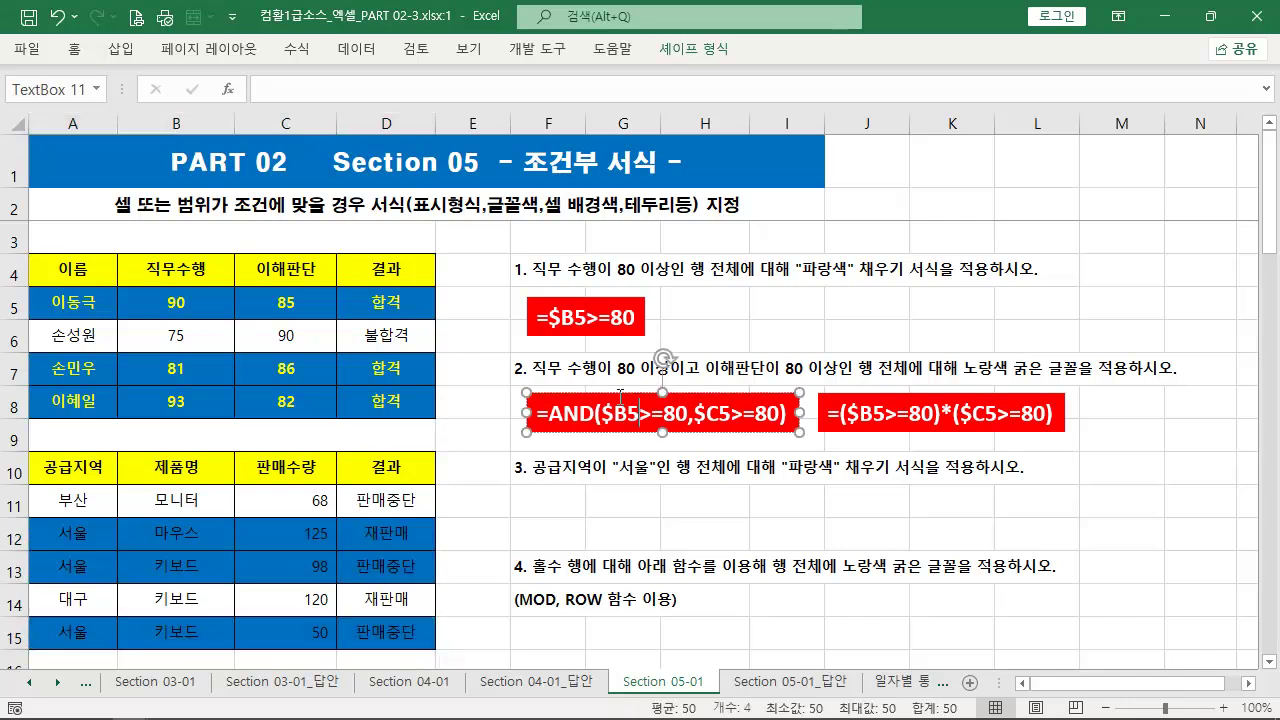
pyautogui.moveTo(630, 395); pyautogui.dragTo(630, 499)
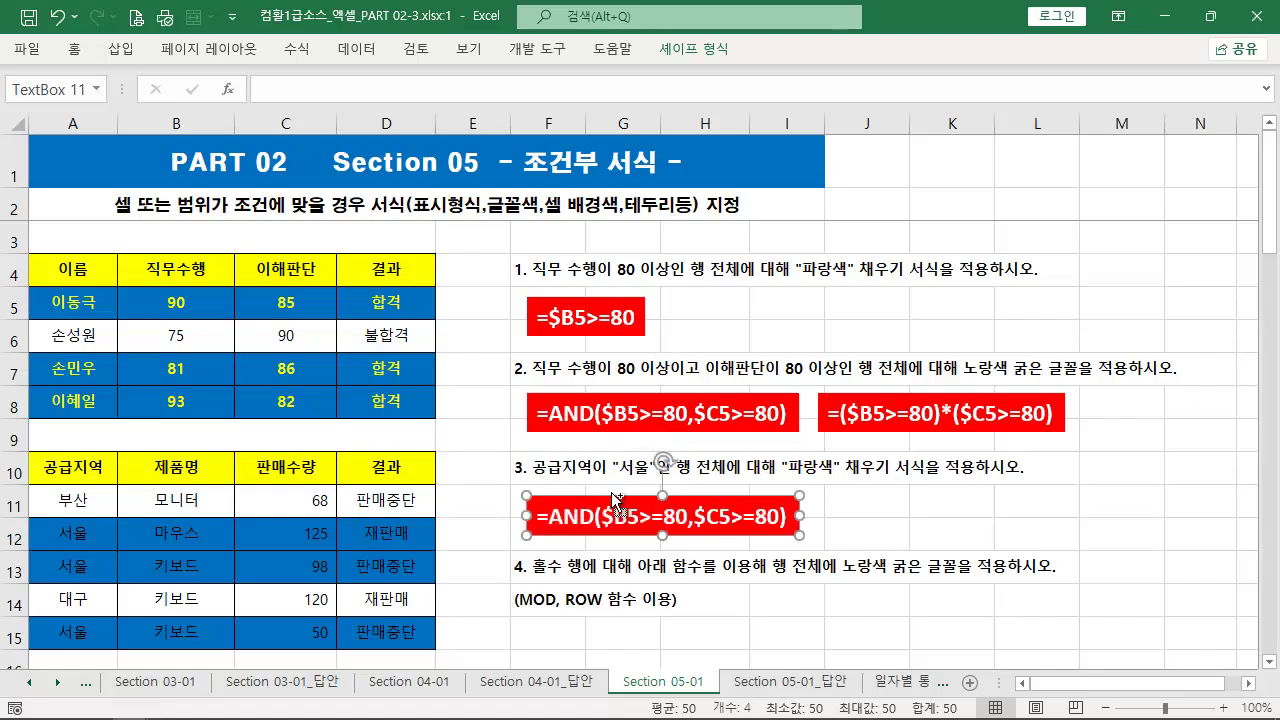
pyautogui.moveTo(790, 518); pyautogui.dragTo(428, 511)
pyautogui.write('=$A11="서울"')
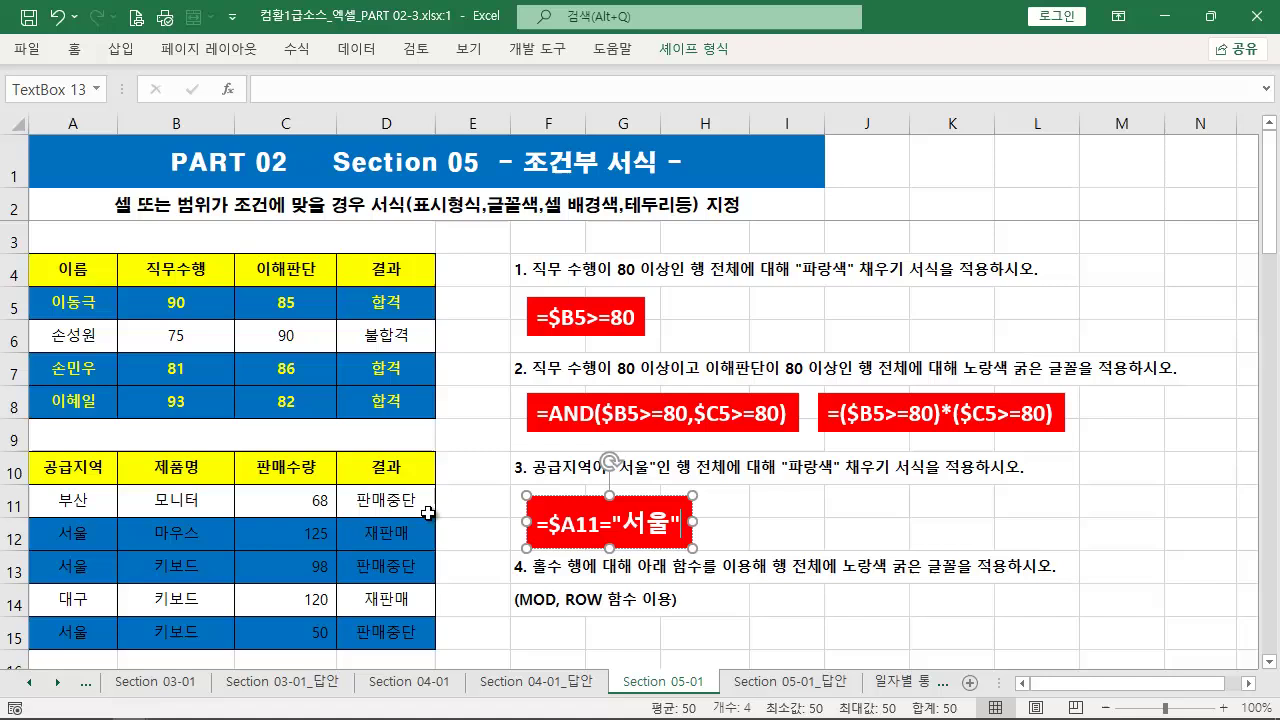
pyautogui.click(632, 484)
pyautogui.click(630, 487)
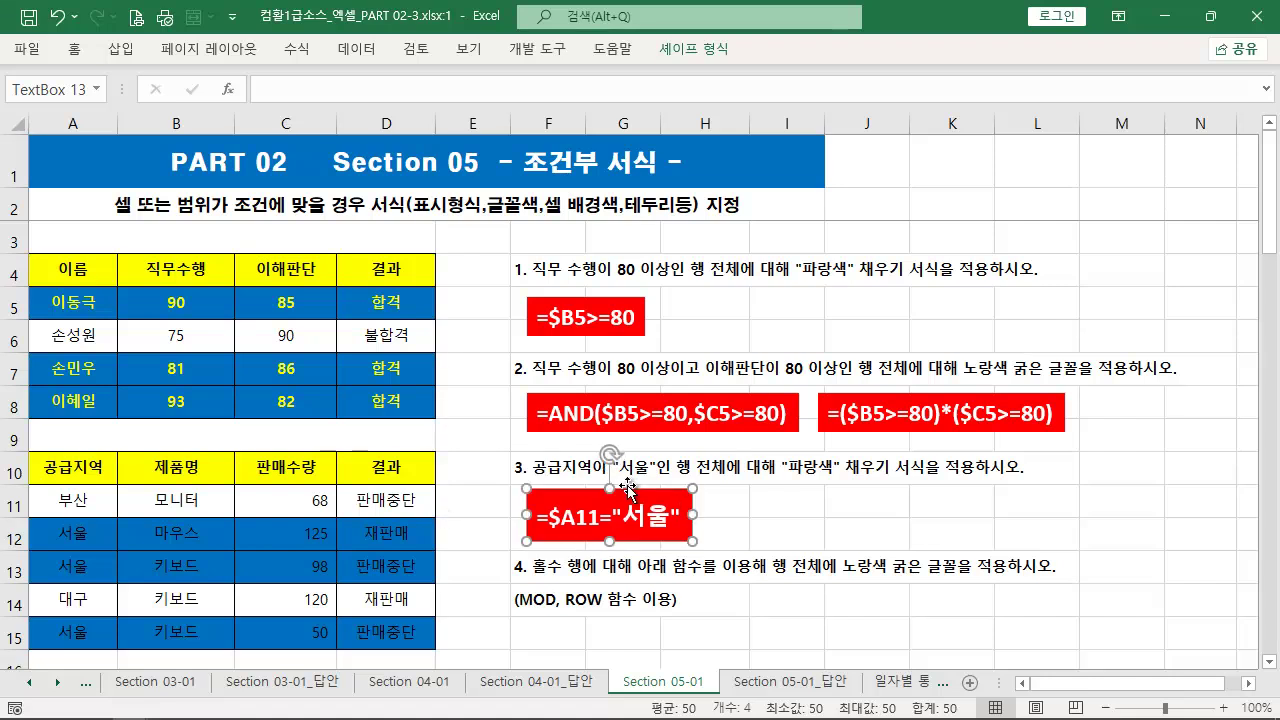
pyautogui.click(790, 500)
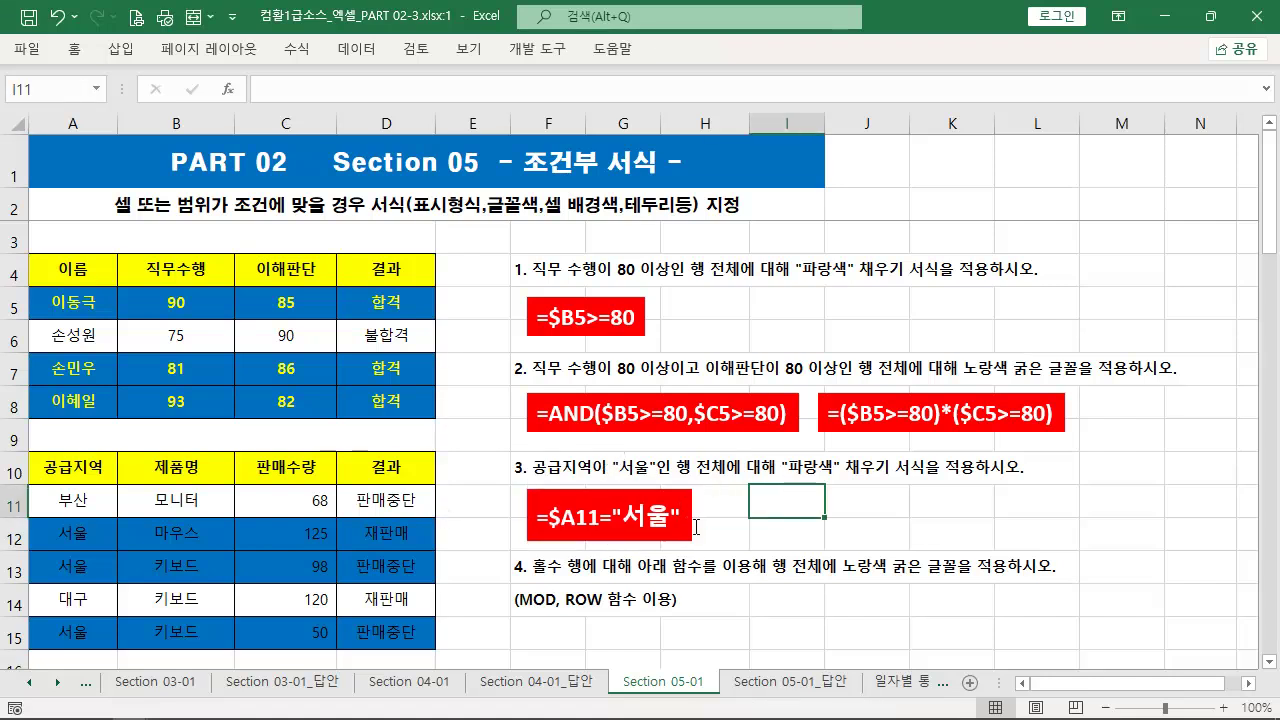
pyautogui.moveTo(508, 586); pyautogui.dragTo(1067, 576)
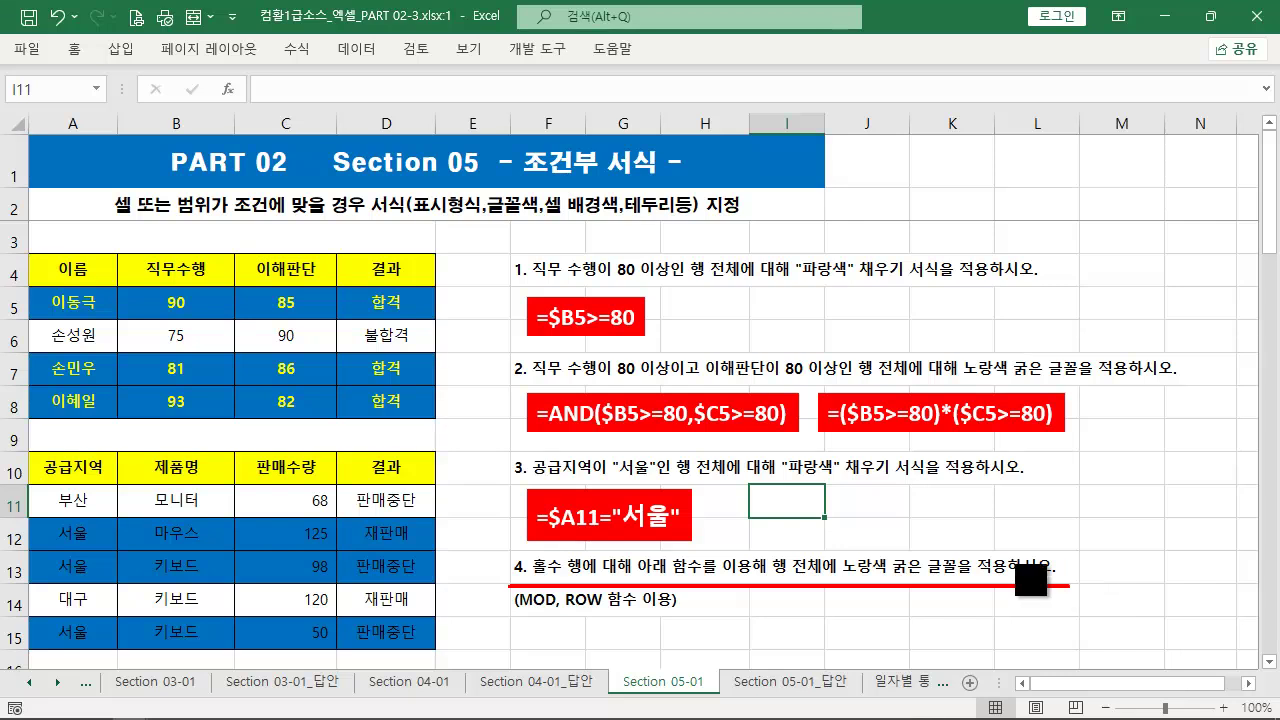
pyautogui.moveTo(514, 626); pyautogui.dragTo(656, 627)
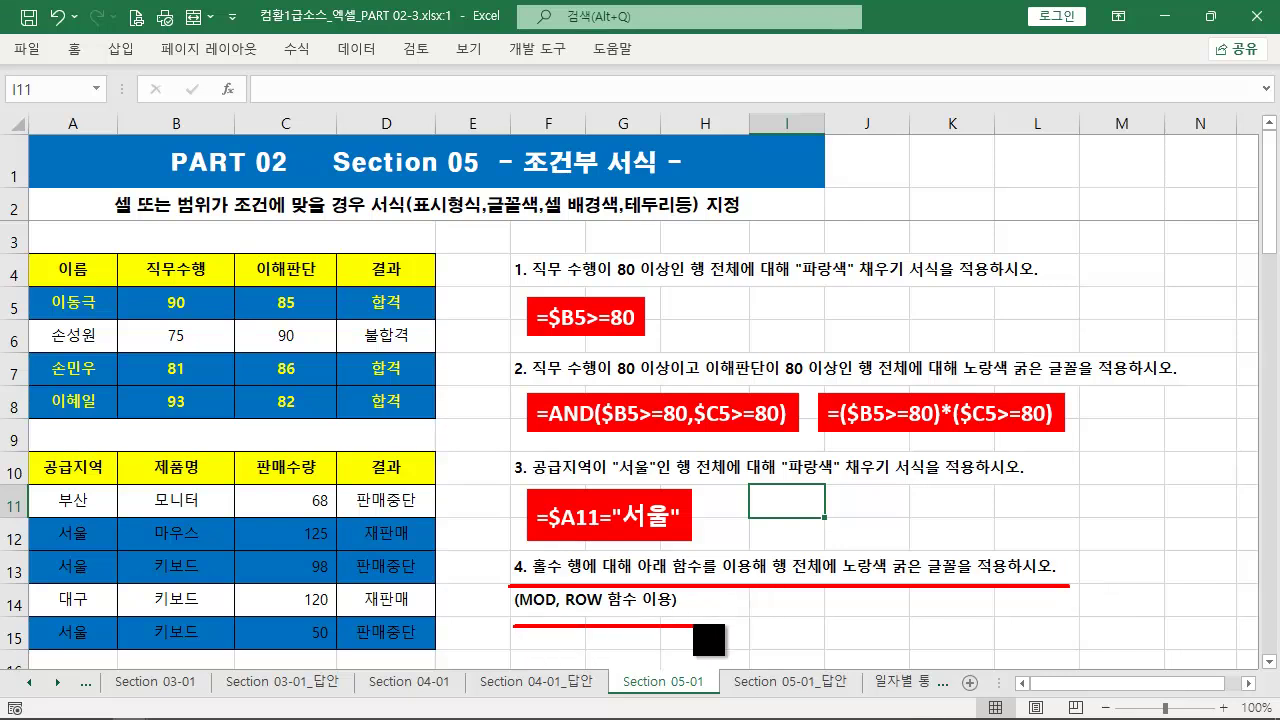
pyautogui.press('Escape')
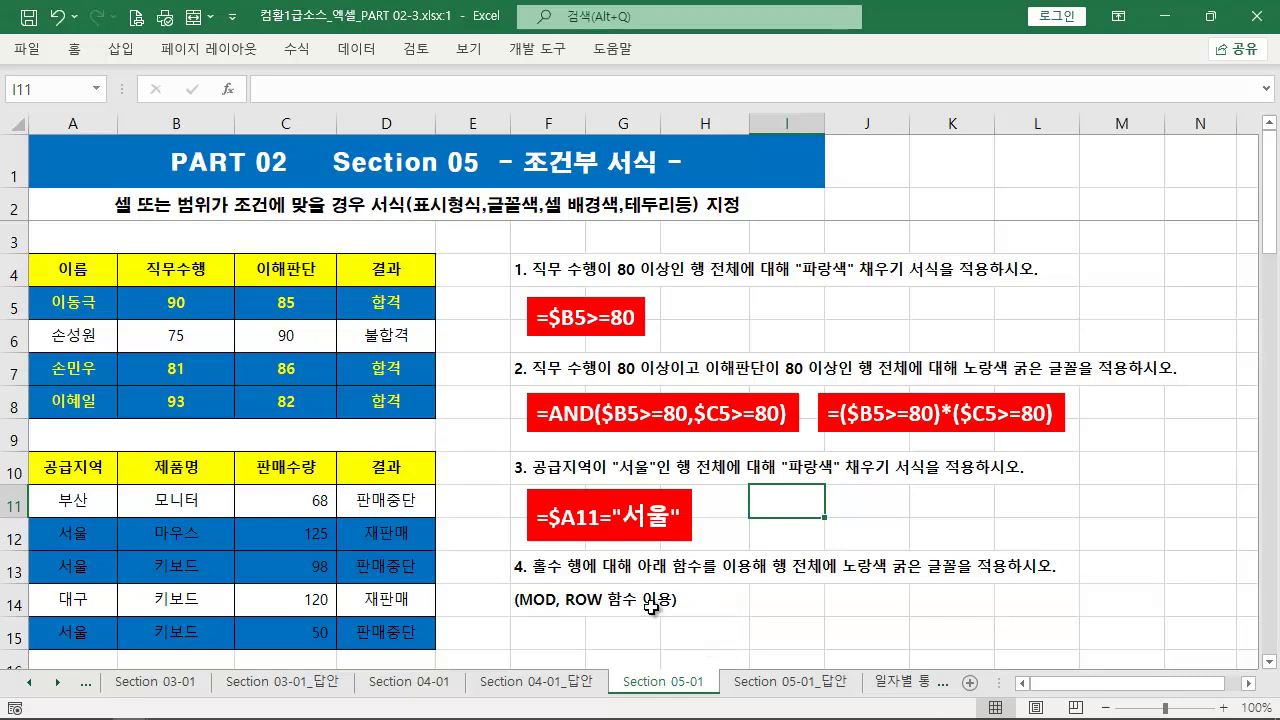
pyautogui.moveTo(556, 584)
pyautogui.mouseDown()
pyautogui.moveTo(605, 614)
pyautogui.moveTo(676, 614)
pyautogui.mouseUp()
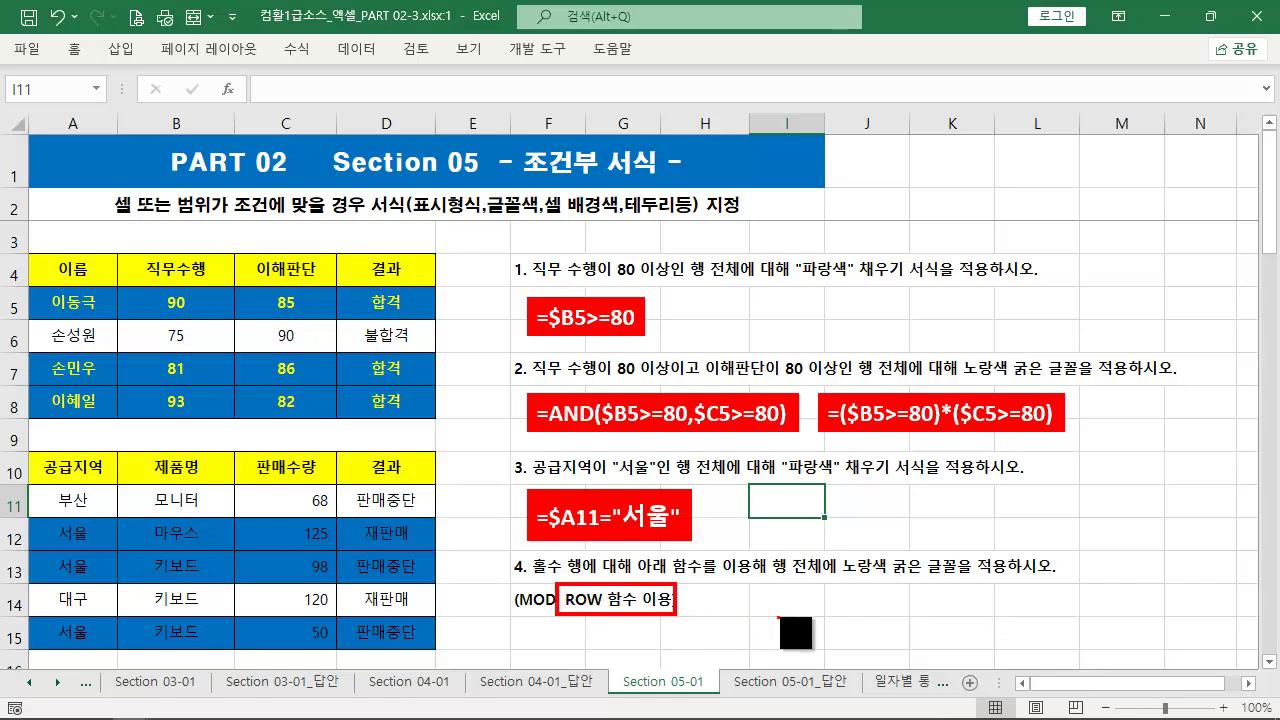
pyautogui.press('Escape')
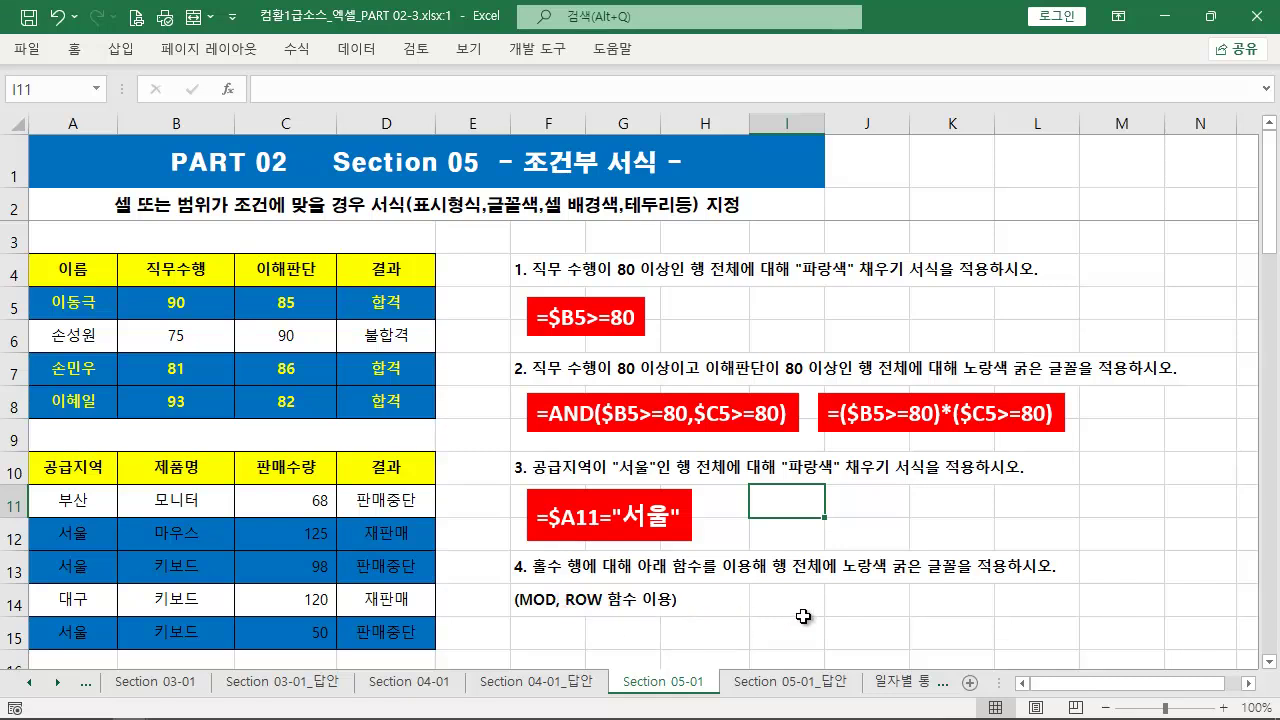
# - Enter the formula =ROW() in cell I14 beside the MOD and ROW hint of question 4
pyautogui.click(796, 611)
pyautogui.write('=')
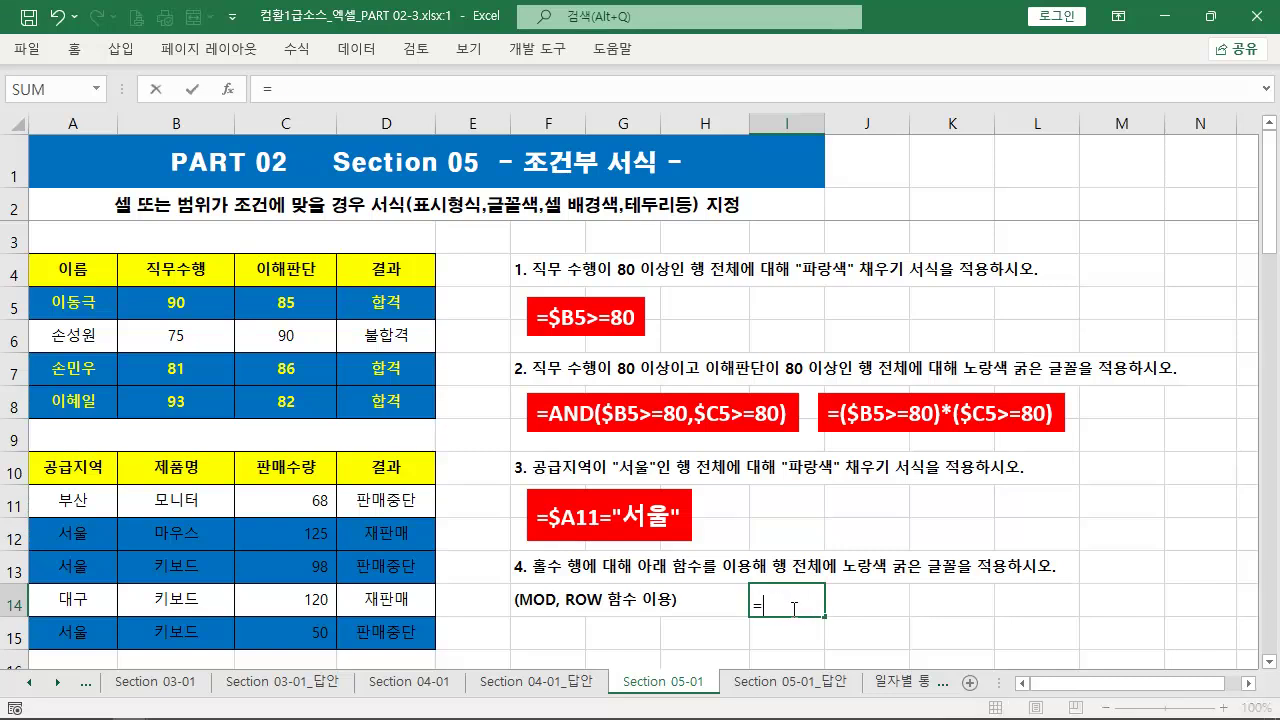
pyautogui.press('BackSpace')
pyautogui.press('BackSpace')
pyautogui.write('ROW')
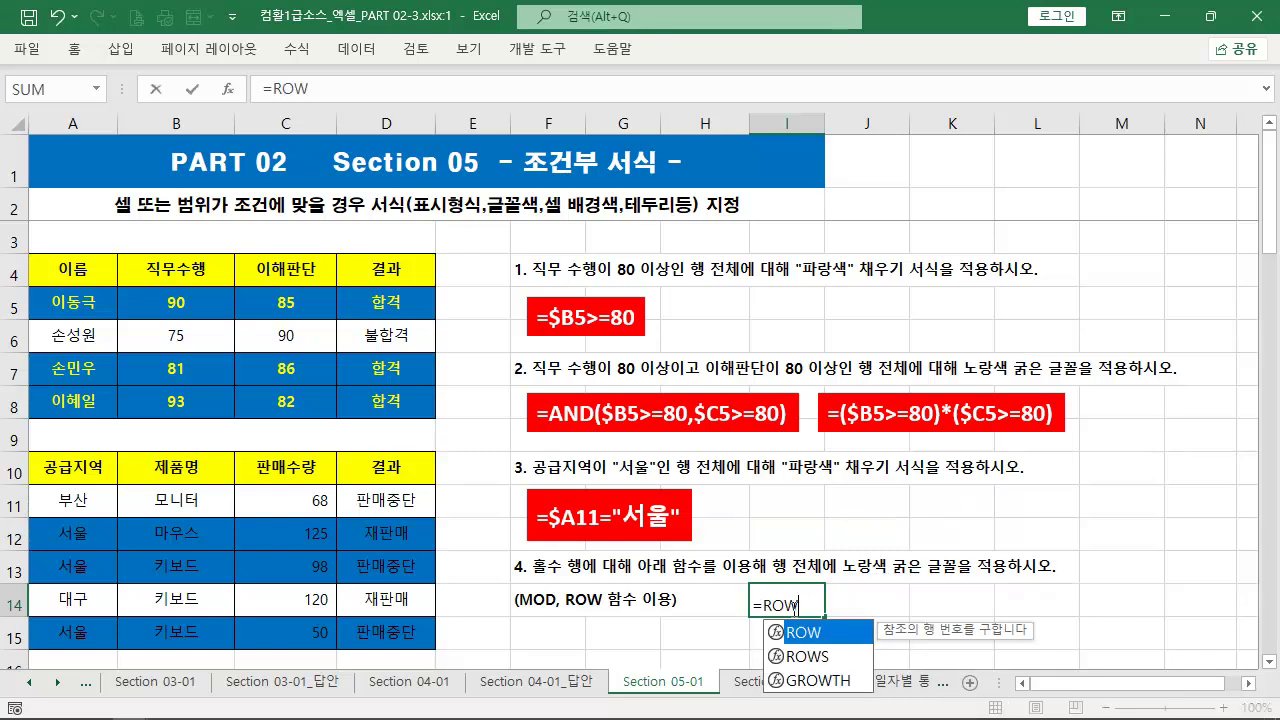
pyautogui.write('(')
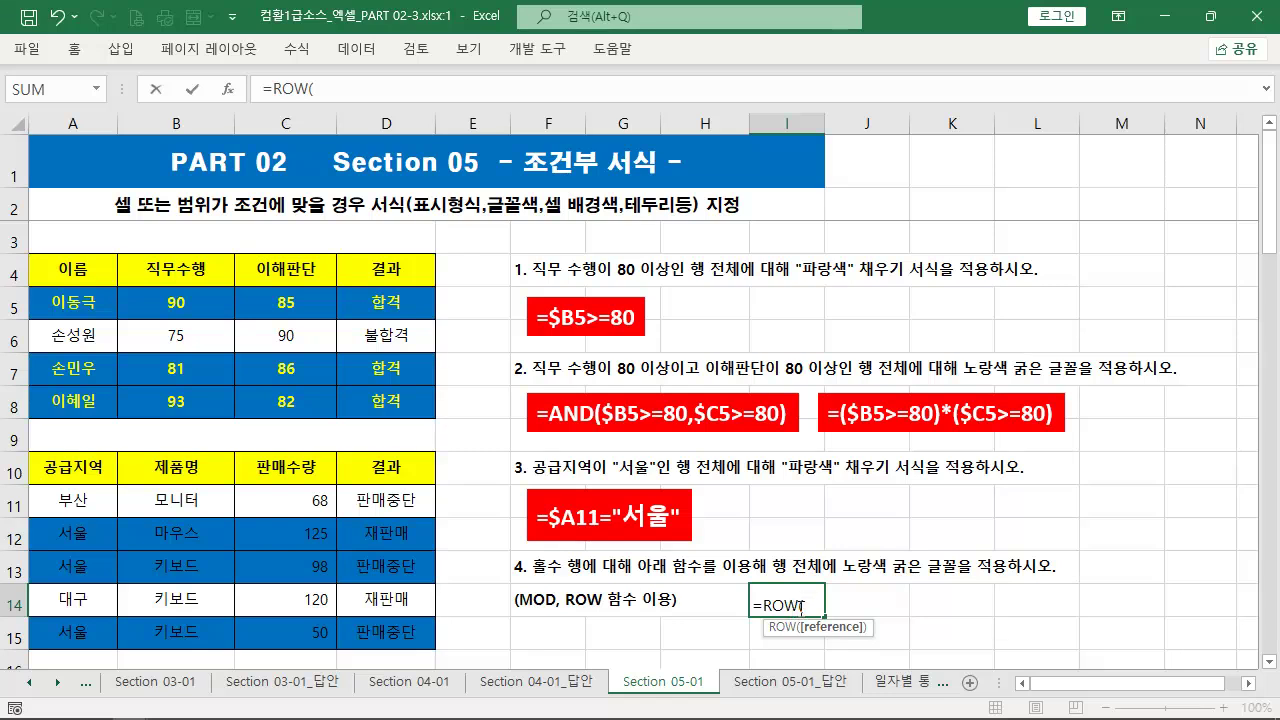
pyautogui.write(')')
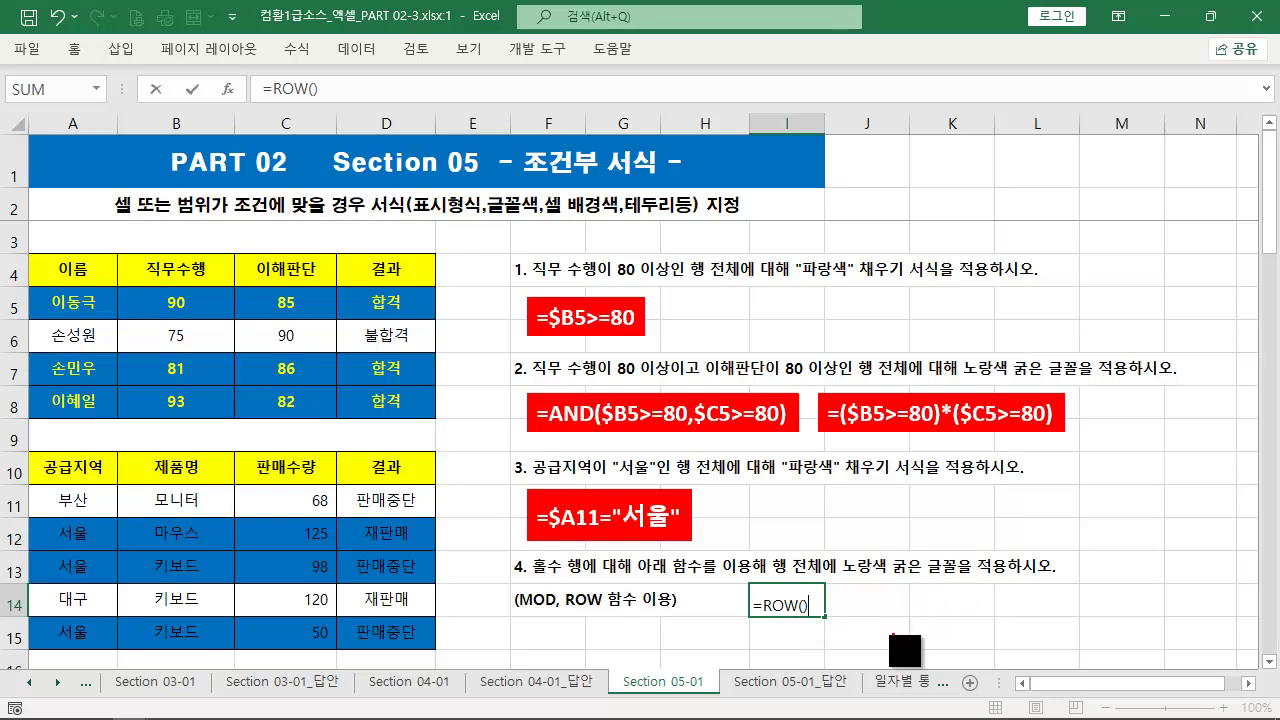
pyautogui.moveTo(834, 632)
pyautogui.mouseDown()
pyautogui.moveTo(462, 588)
pyautogui.moveTo(4, 584)
pyautogui.moveTo(752, 616)
pyautogui.moveTo(742, 604)
pyautogui.mouseUp()
pyautogui.press('Escape')
pyautogui.hotkey('ctrl', 'Return')
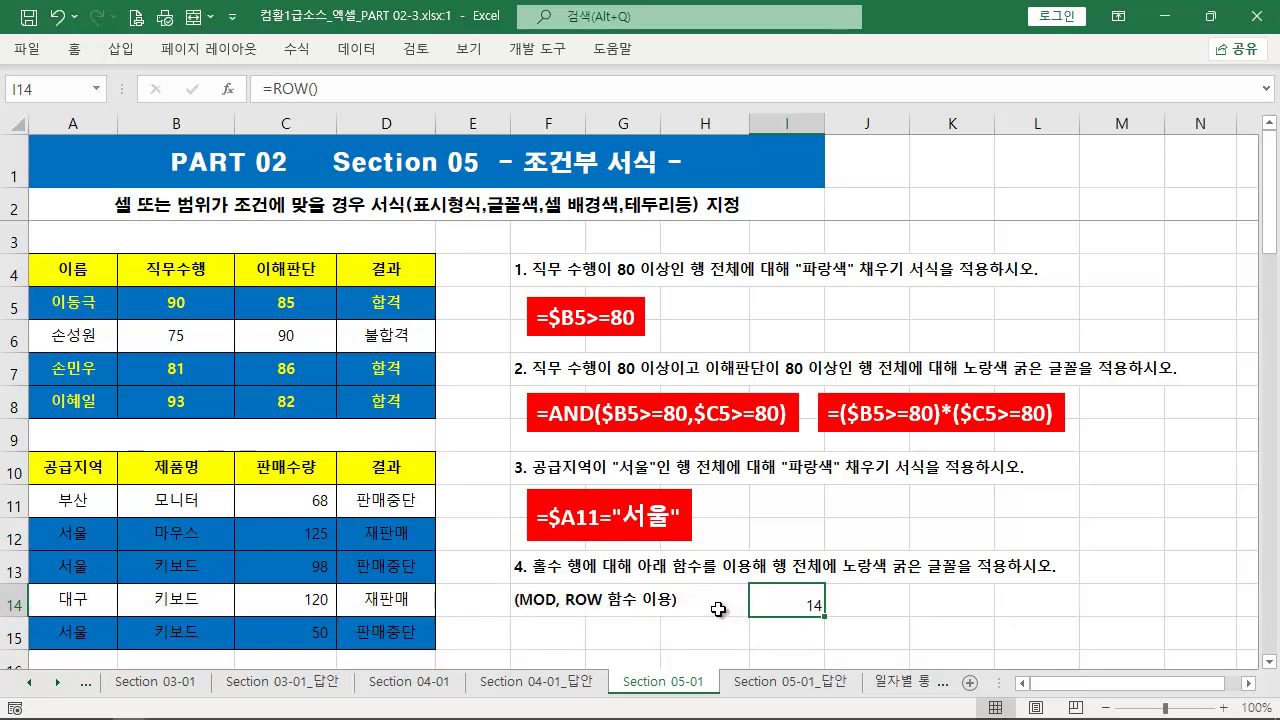
# - Enter the formula =ROW() in cell J11
pyautogui.click(836, 512)
pyautogui.write('=')
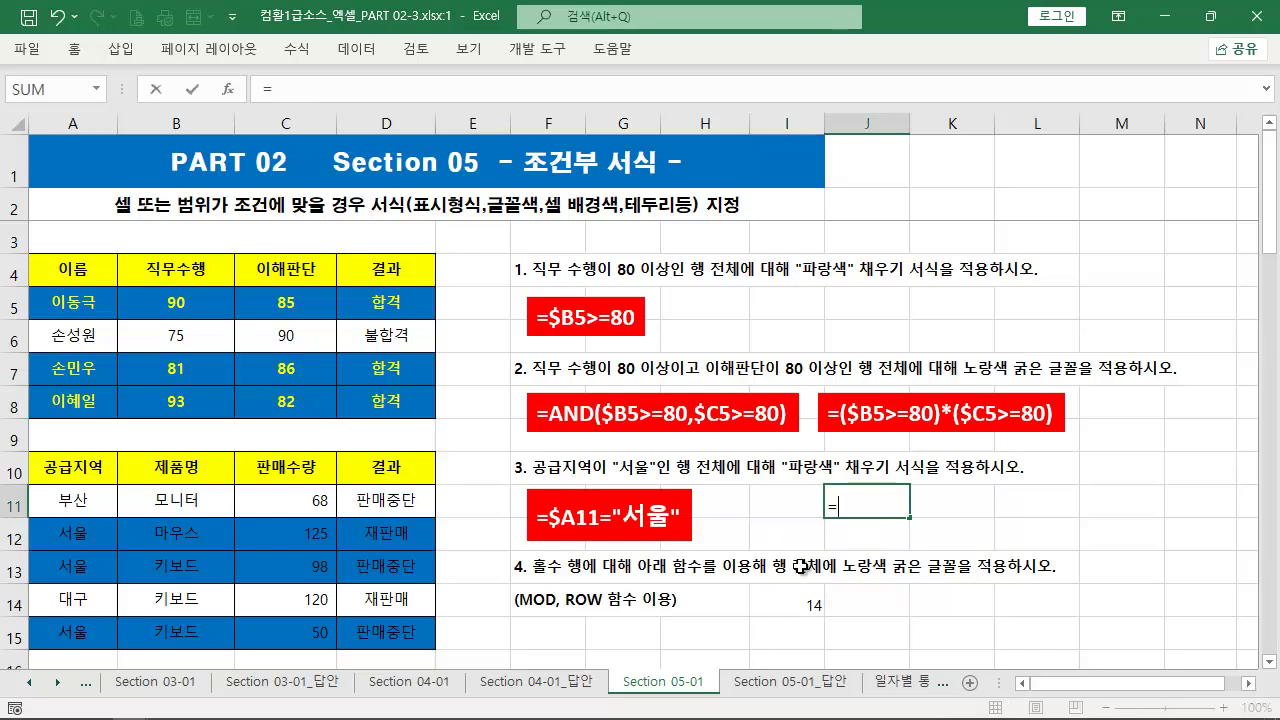
pyautogui.write('ROW(')
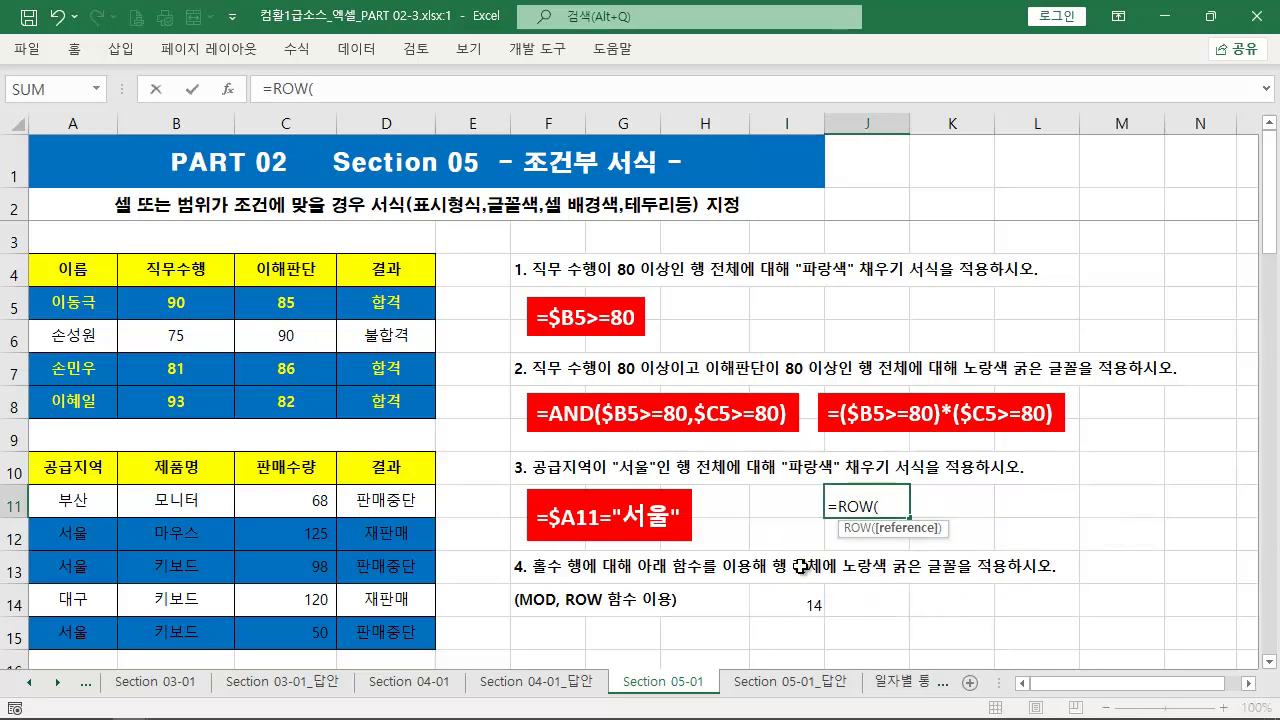
pyautogui.write(')')
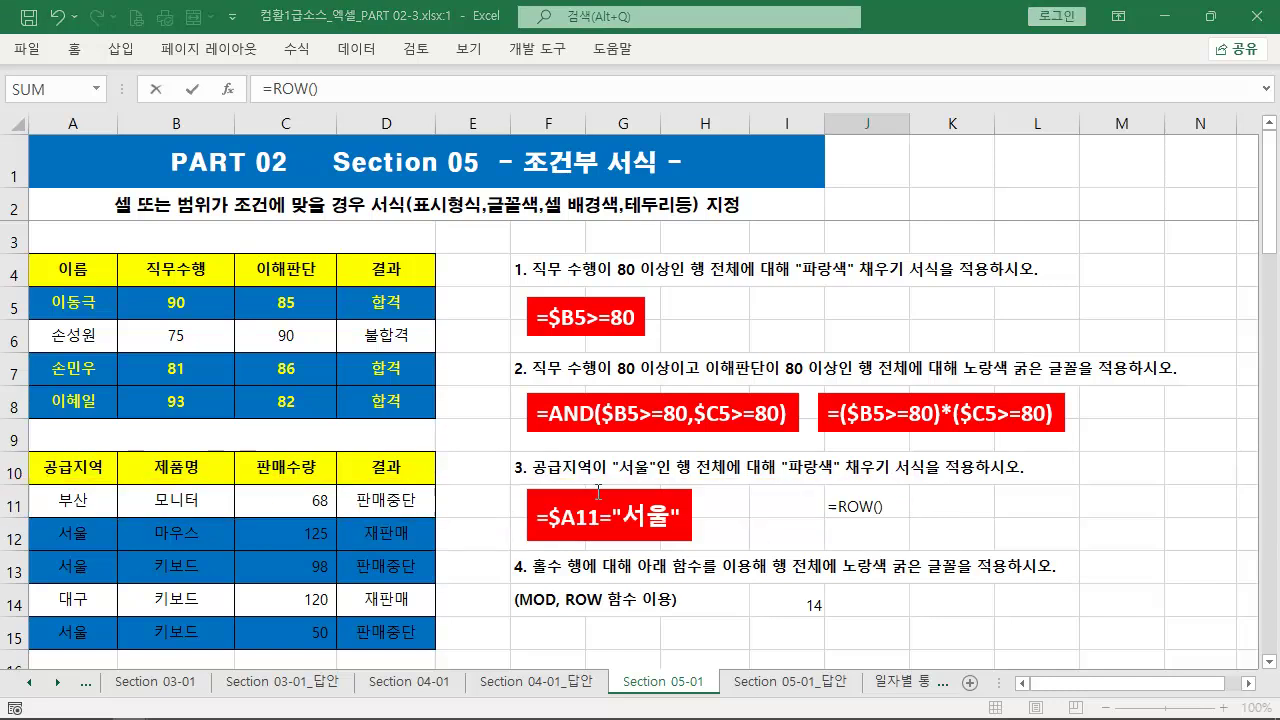
pyautogui.press('Return')
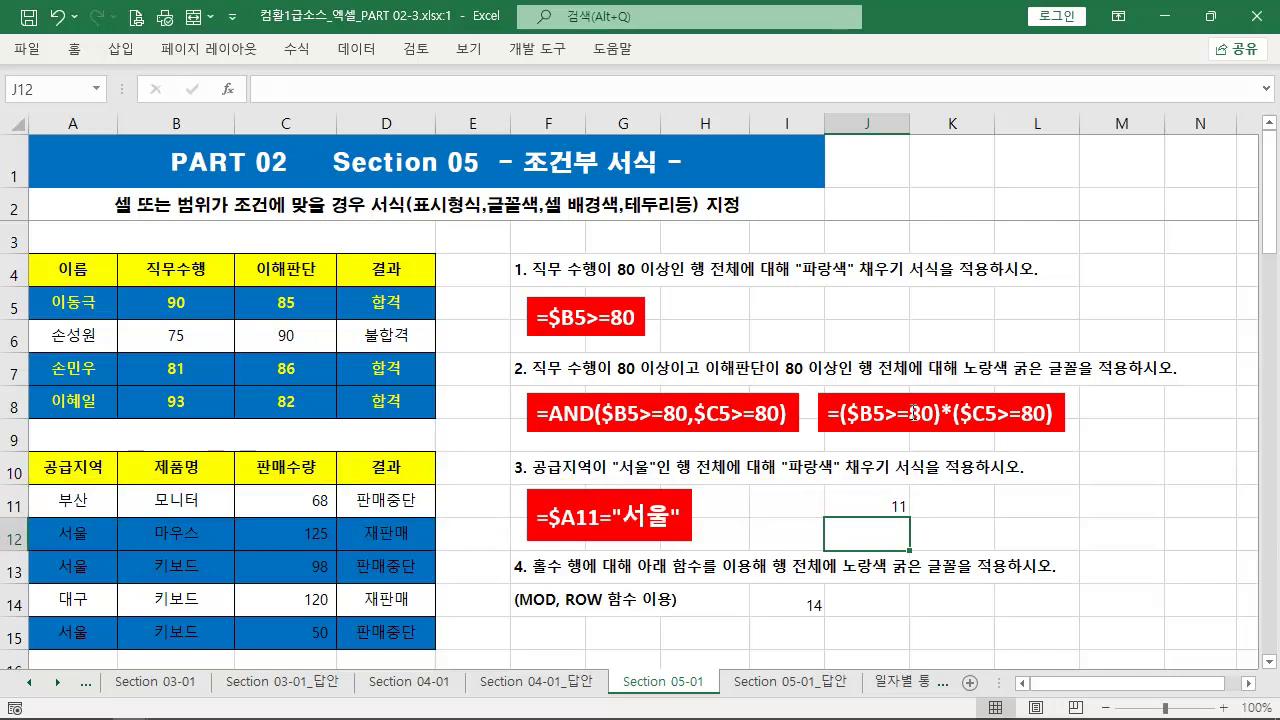
# - Edit the ROW formula in J11 so that it references cell E3
pyautogui.doubleClick(879, 505)
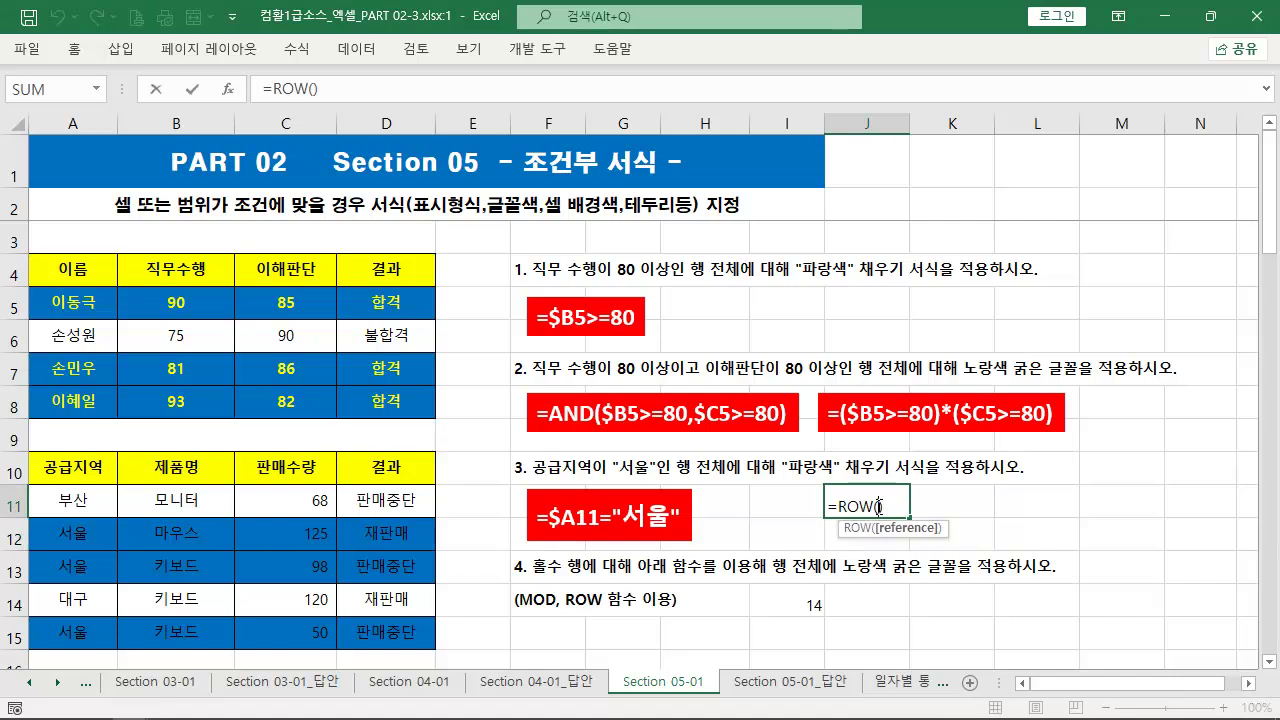
pyautogui.click(477, 242)
pyautogui.hotkey('ctrl', '2')
pyautogui.moveTo(521, 264); pyautogui.dragTo(2, 212)
pyautogui.moveTo(865, 497); pyautogui.dragTo(541, 255)
pyautogui.press('Escape')
pyautogui.press('Return')
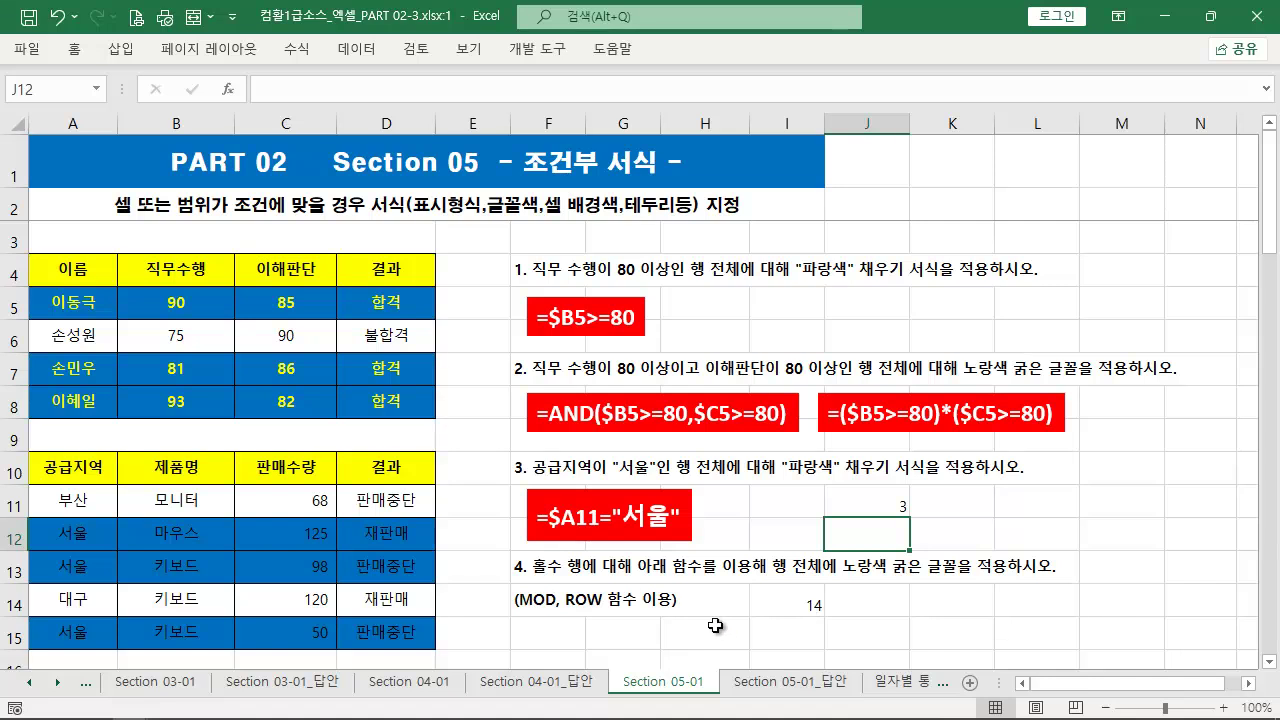
# - Replace the content of I14 with the syntax note "=MOD(값,나눌값): 나머지"
pyautogui.moveTo(509, 585); pyautogui.dragTo(557, 620)
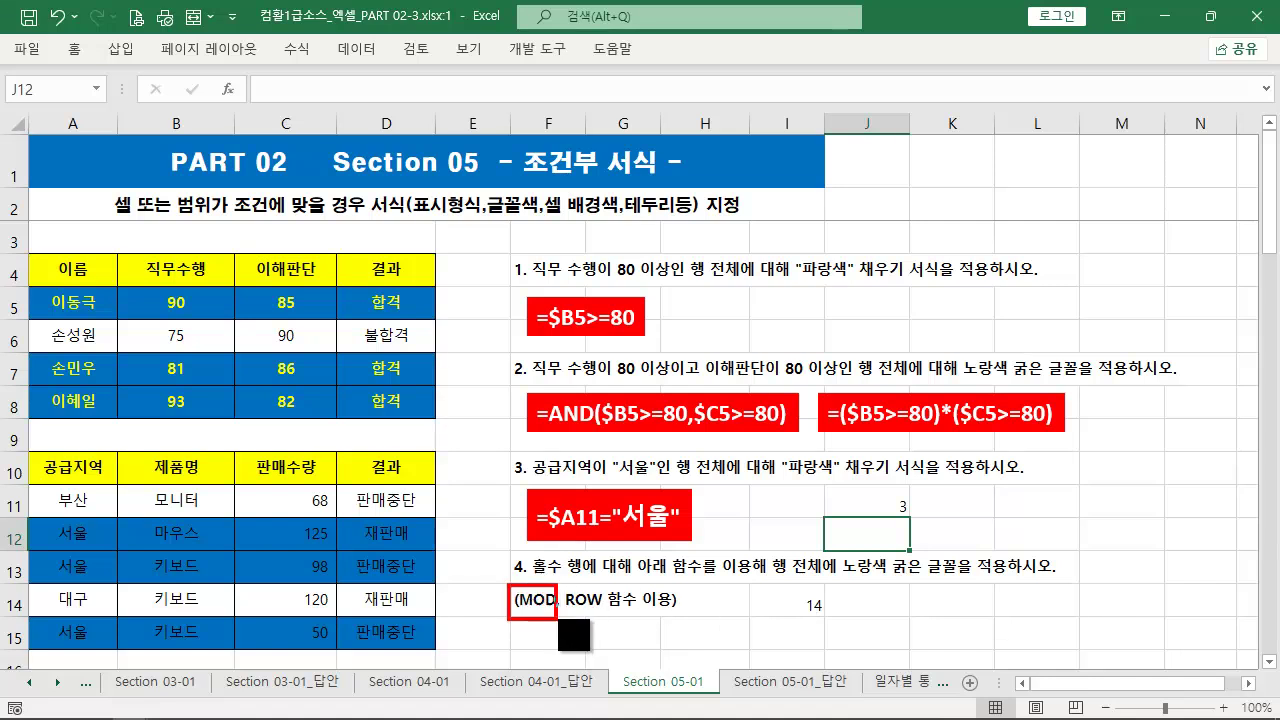
pyautogui.click(834, 604)
pyautogui.click(786, 604)
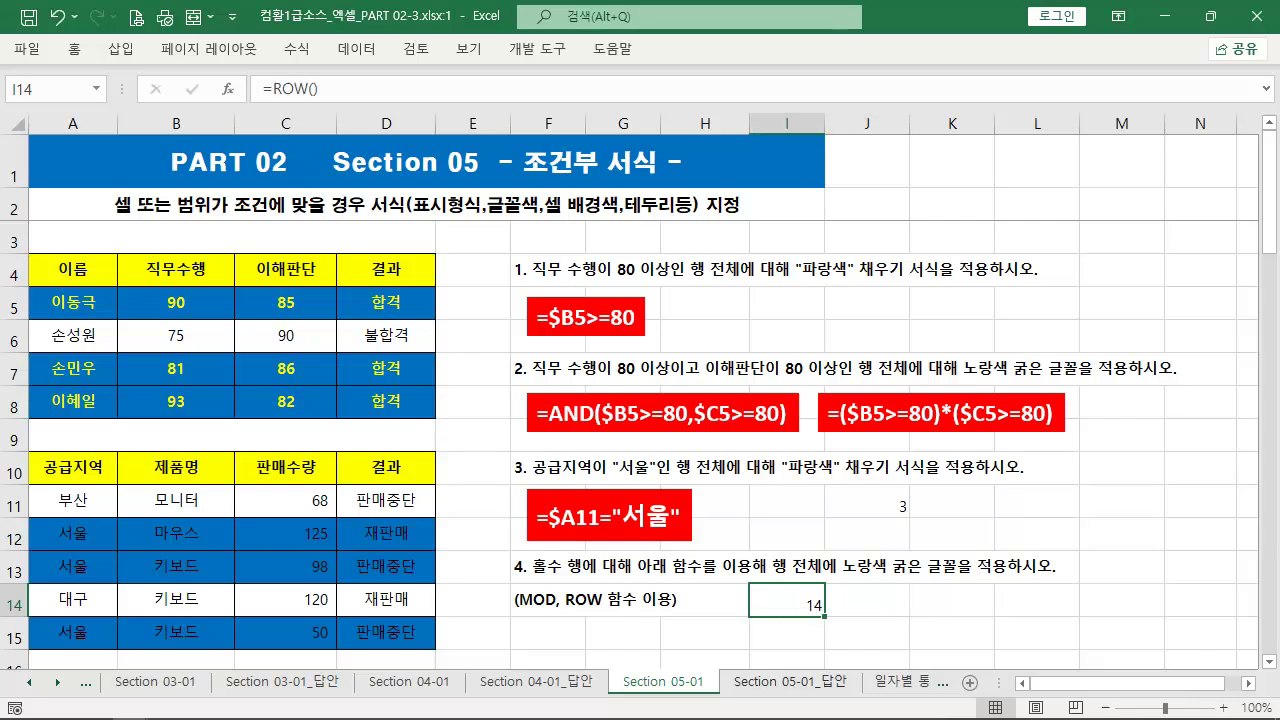
pyautogui.moveTo(815, 718)
pyautogui.write('=')
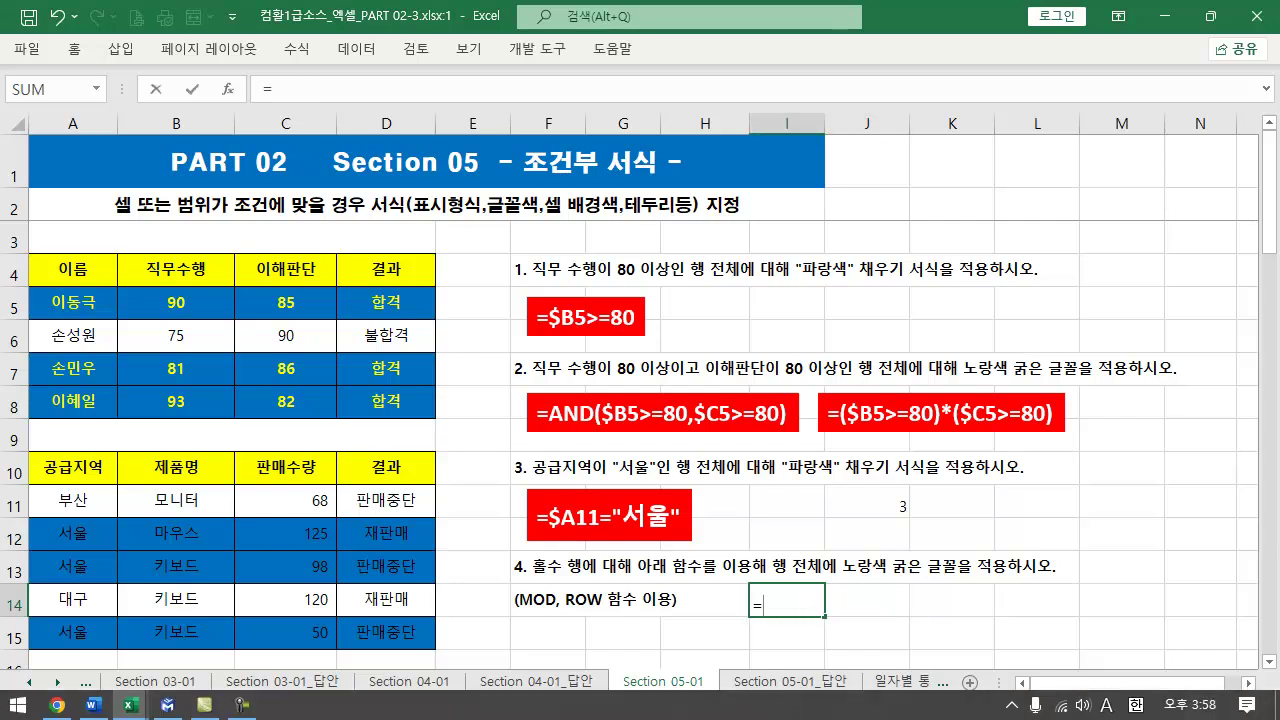
pyautogui.write('MOD')
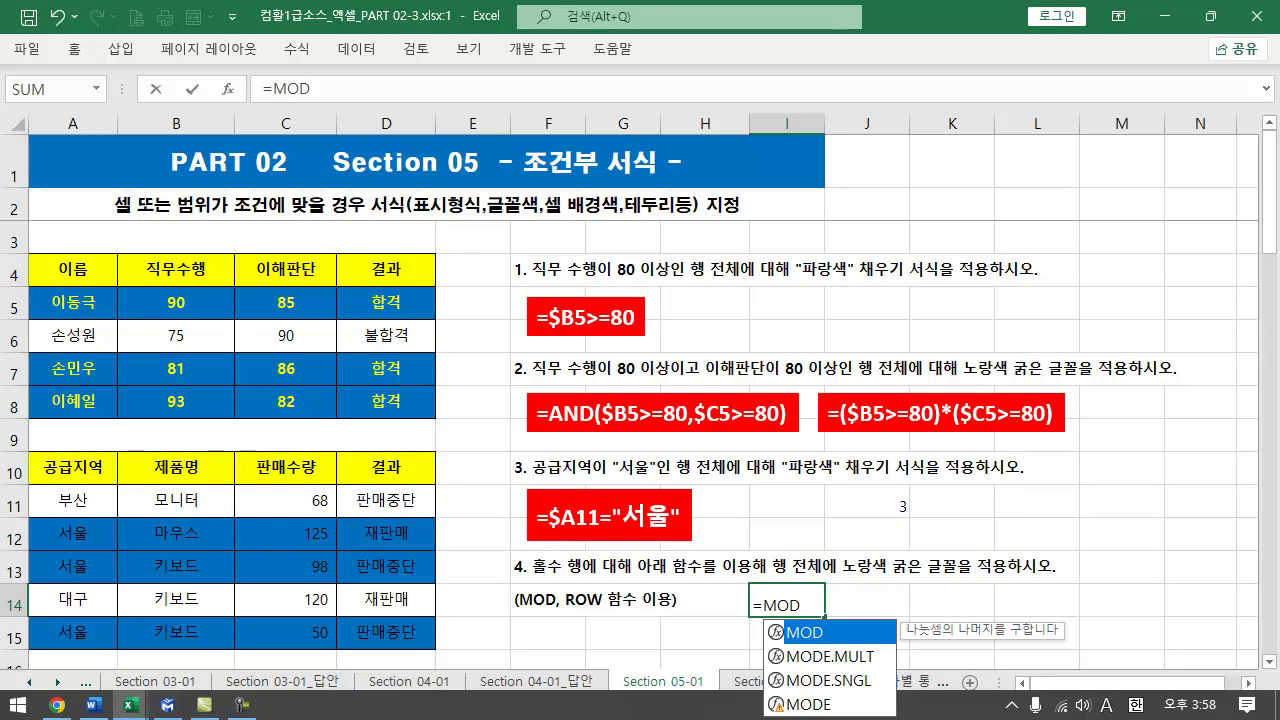
pyautogui.write('(값,')
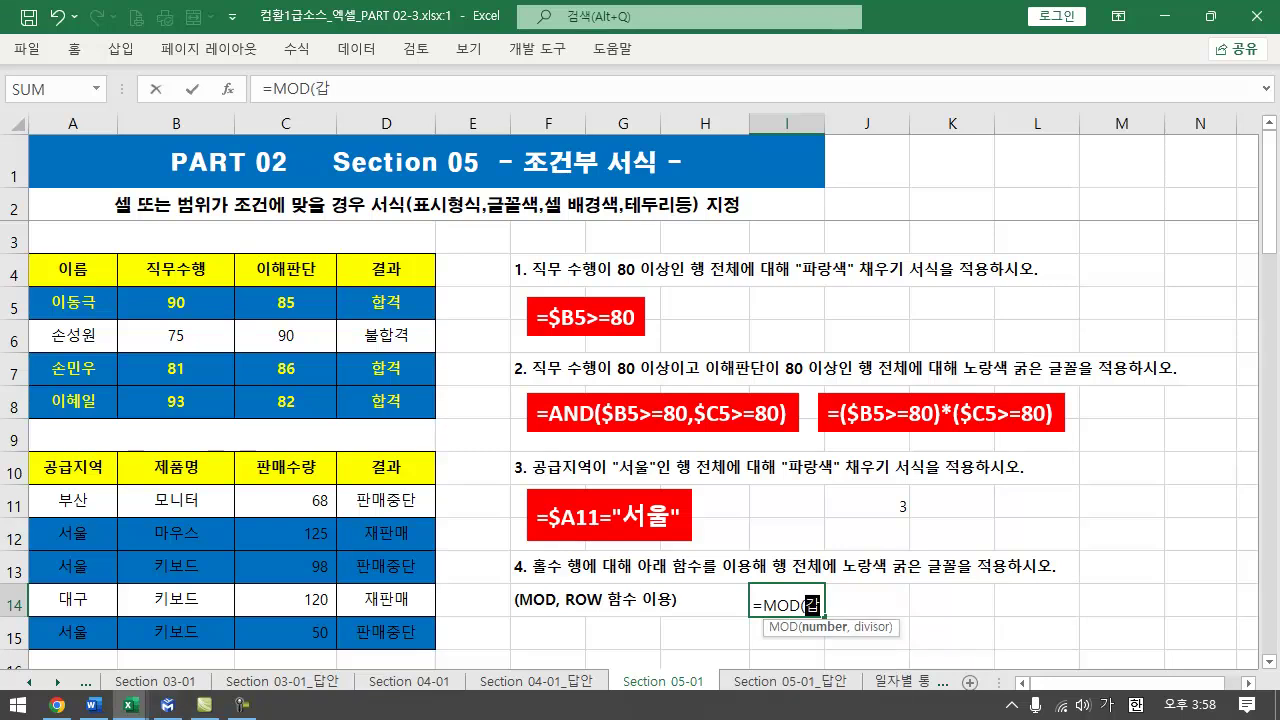
pyautogui.write('나눌')
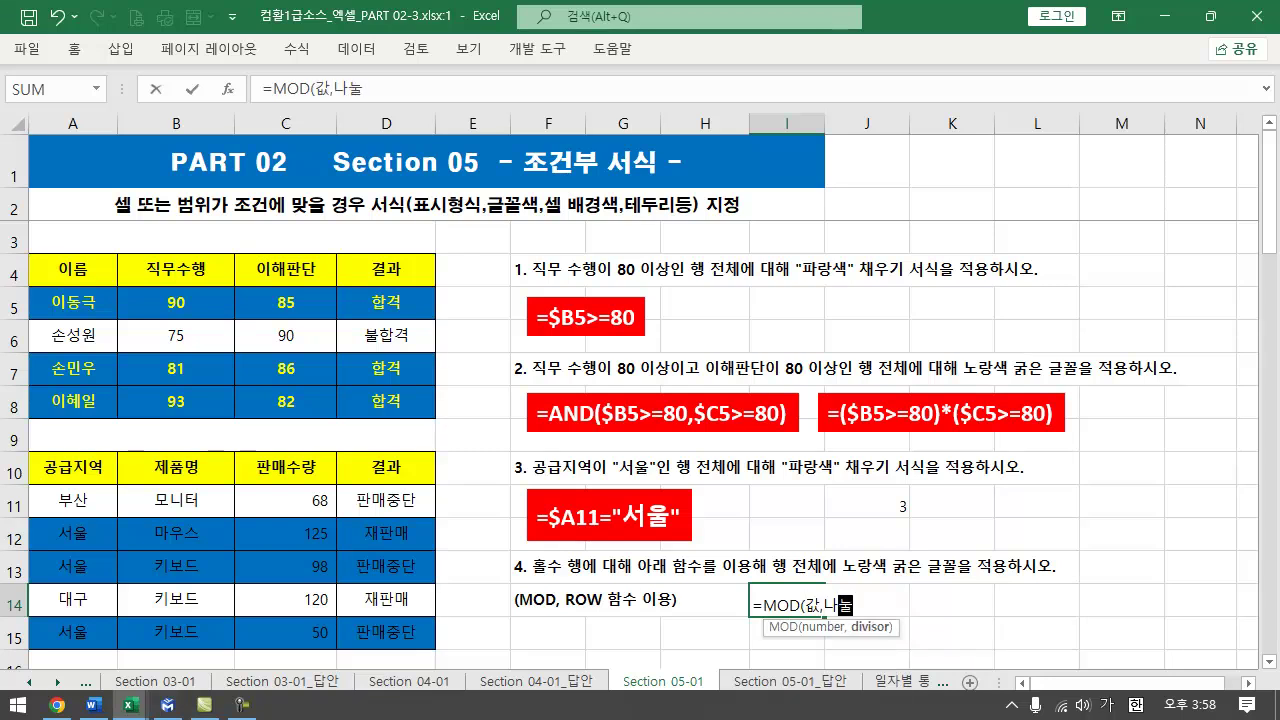
pyautogui.write('값):')
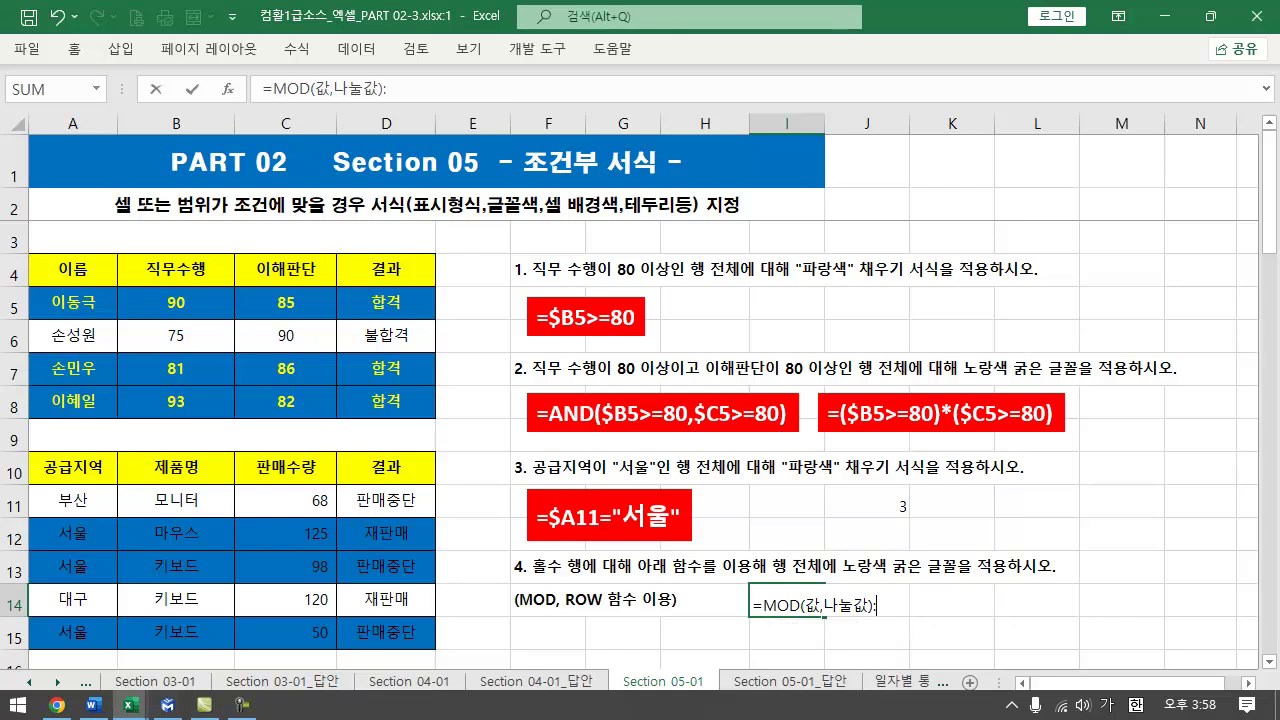
pyautogui.write(' 나머지')
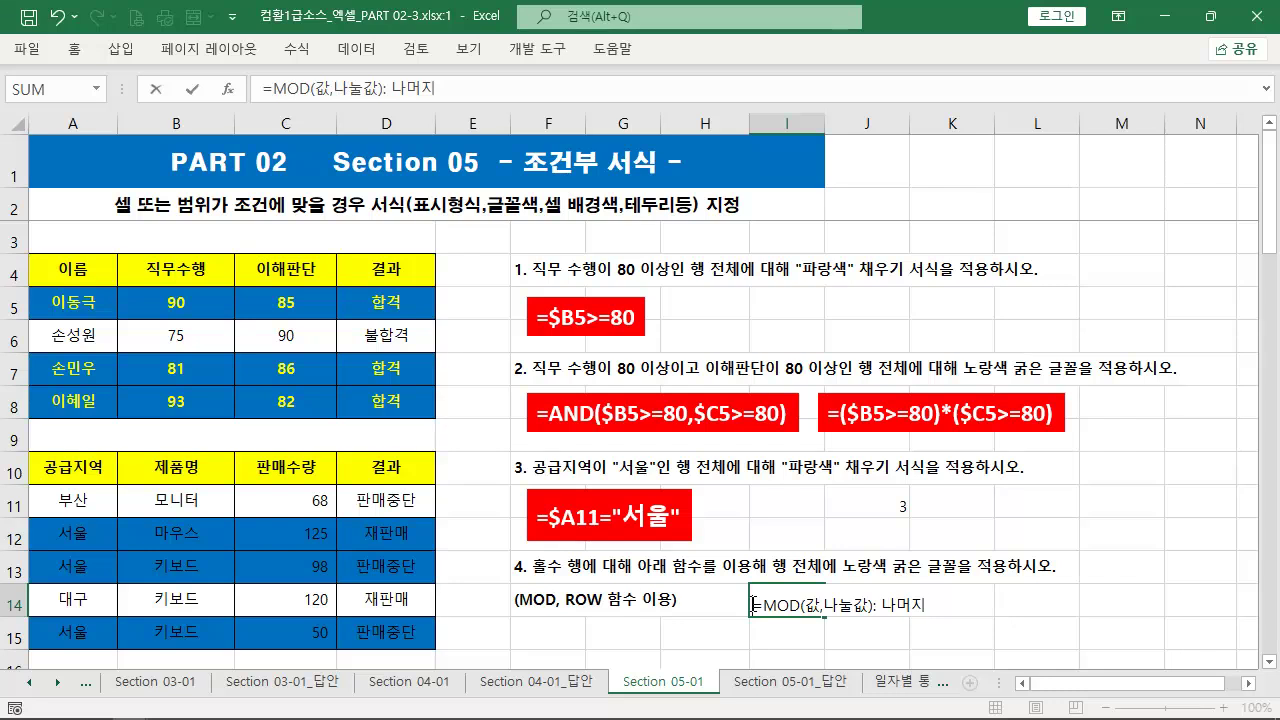
pyautogui.press('Return')
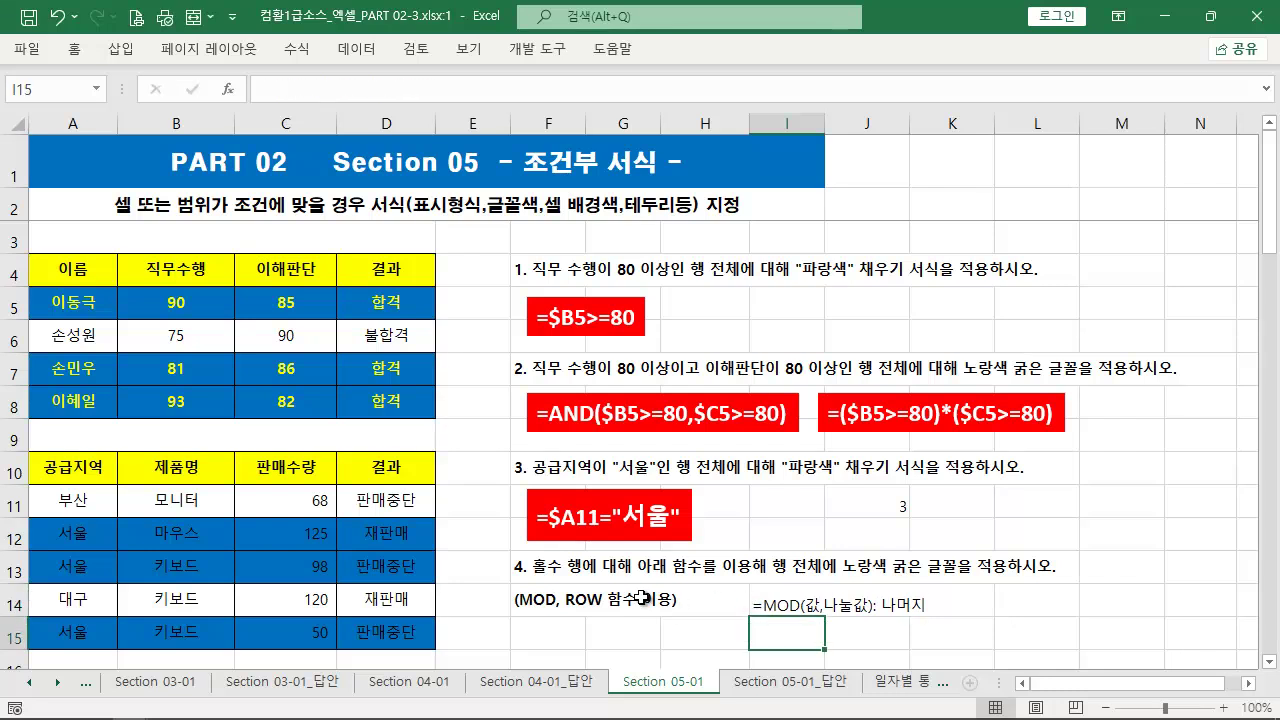
pyautogui.moveTo(537, 578); pyautogui.dragTo(1058, 576)
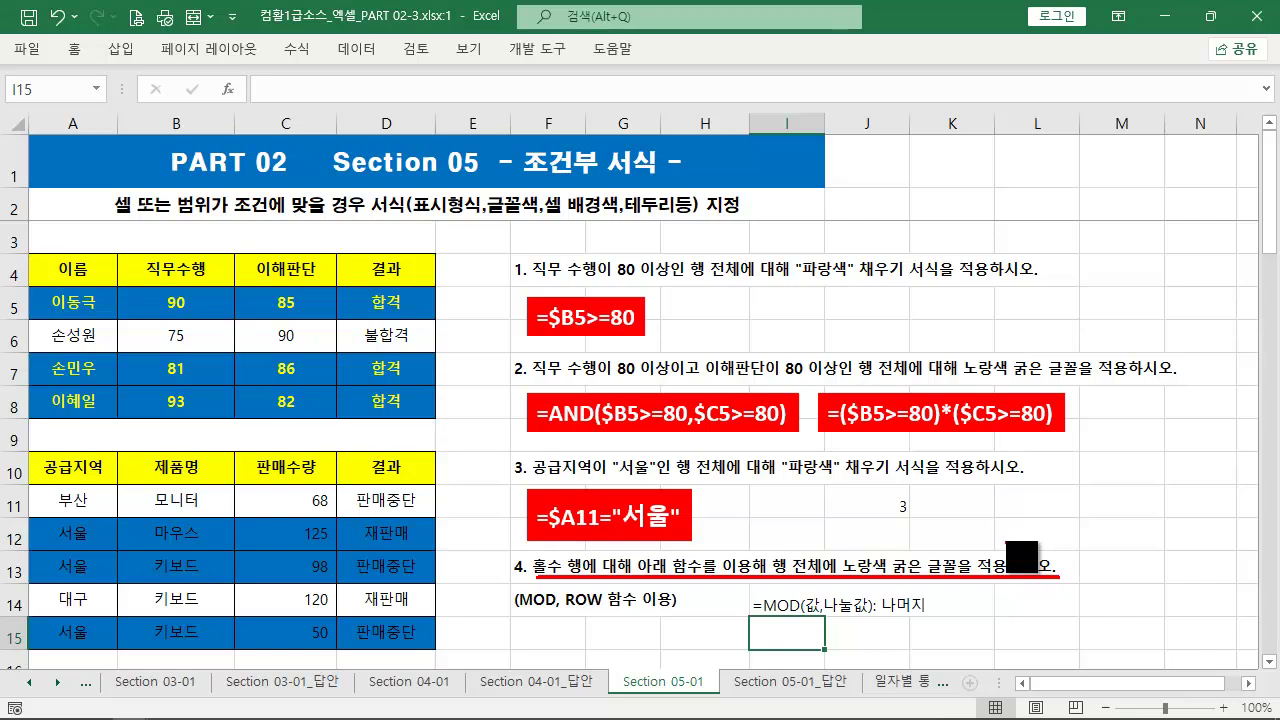
pyautogui.press('Escape')
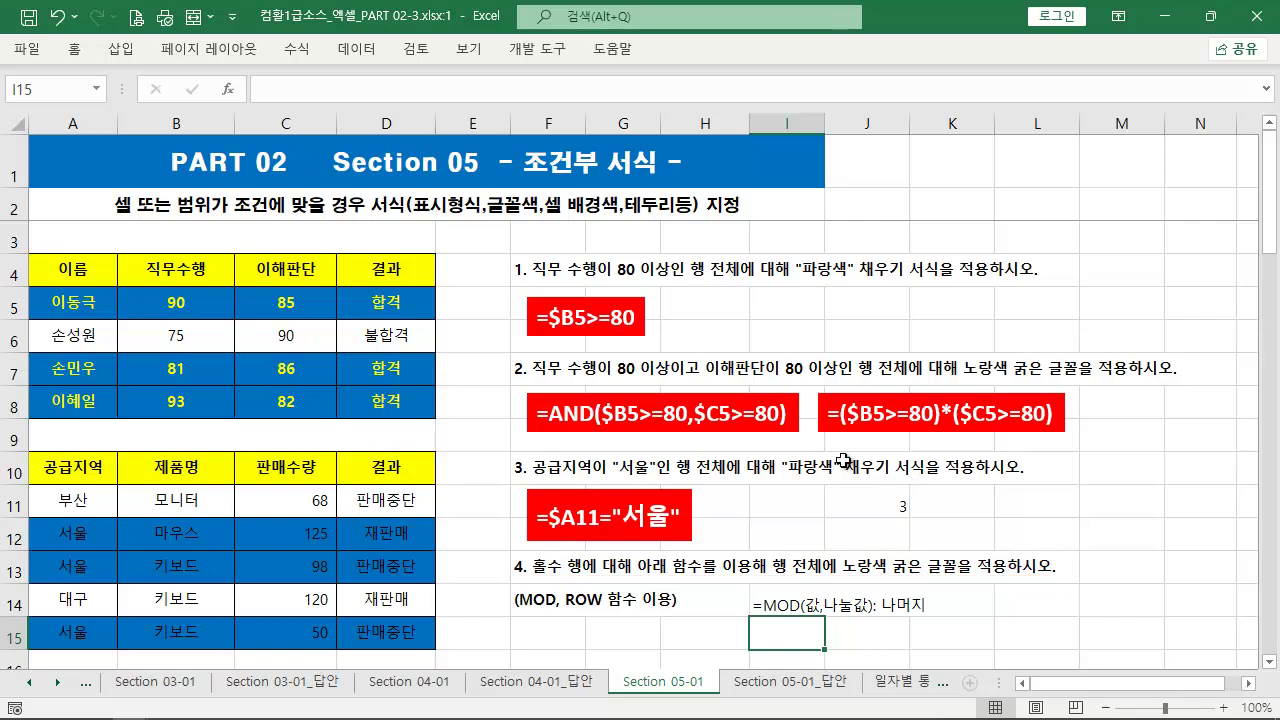
pyautogui.hotkey('ctrl', '2')
pyautogui.moveTo(1, 491)
pyautogui.mouseDown()
pyautogui.moveTo(265, 529)
pyautogui.moveTo(447, 514)
pyautogui.mouseUp()
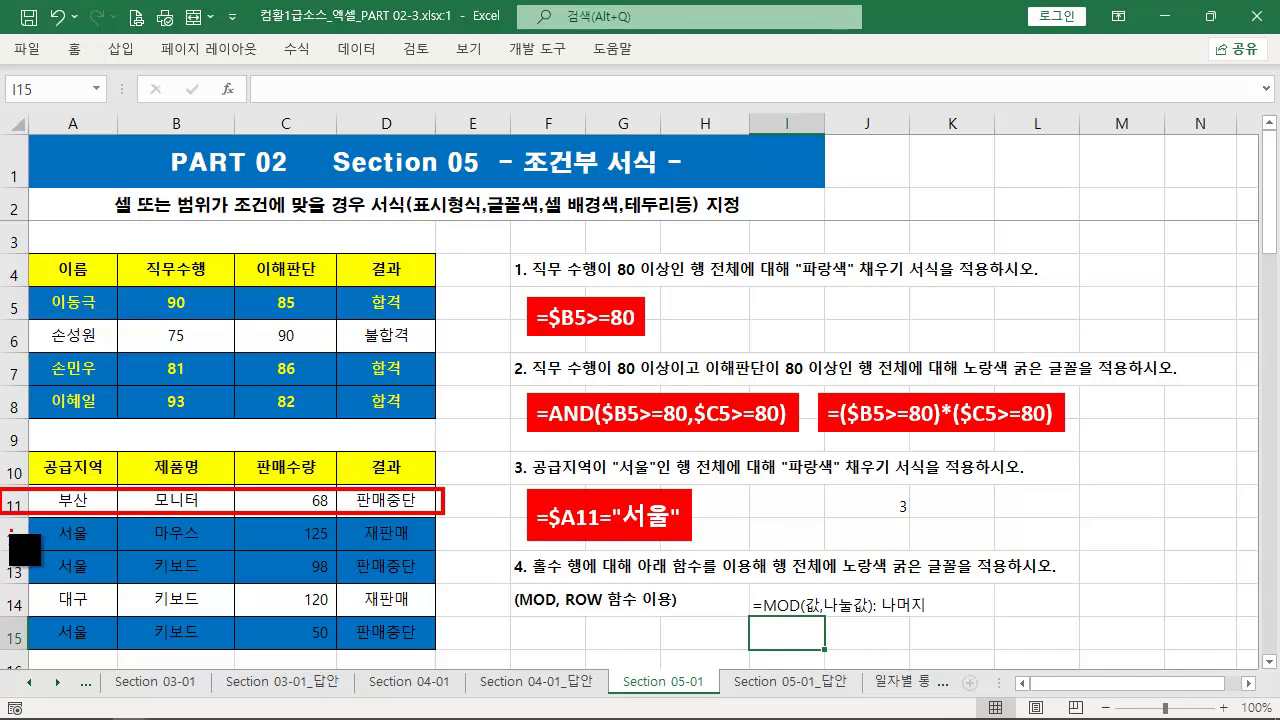
pyautogui.moveTo(1, 551)
pyautogui.mouseDown()
pyautogui.moveTo(224, 604)
pyautogui.moveTo(438, 585)
pyautogui.mouseUp()
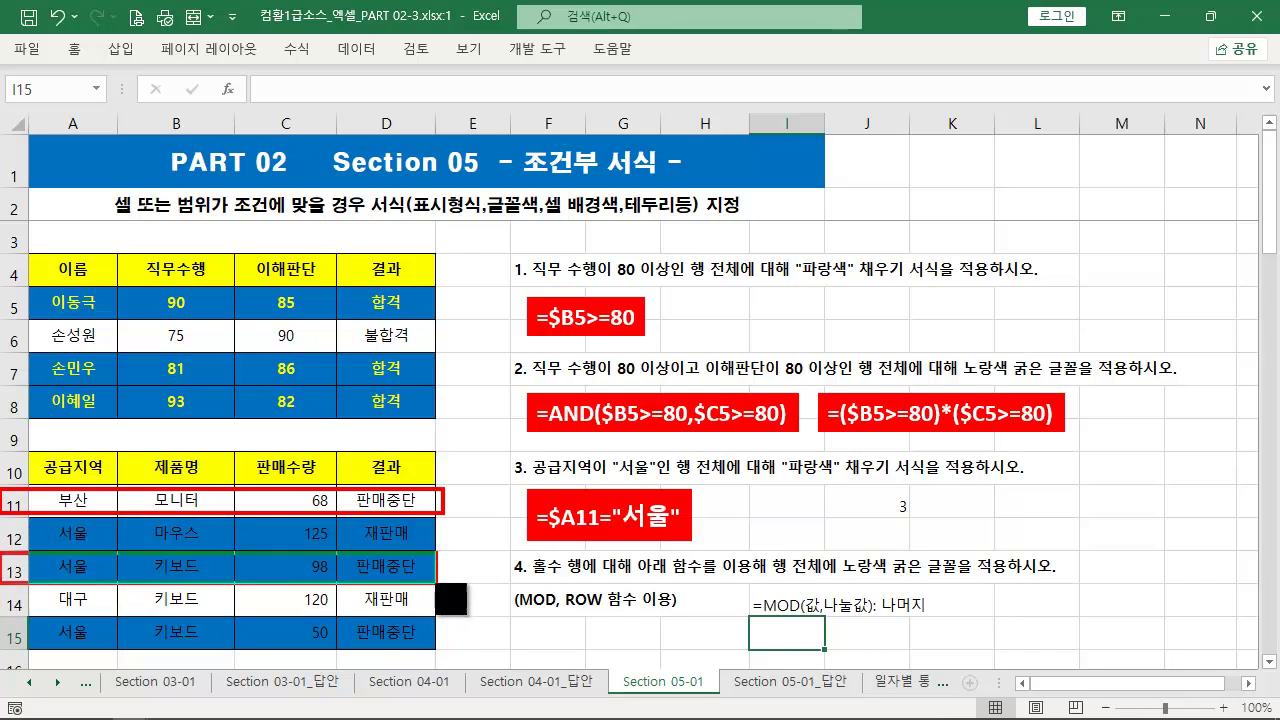
pyautogui.moveTo(1, 615); pyautogui.dragTo(427, 656)
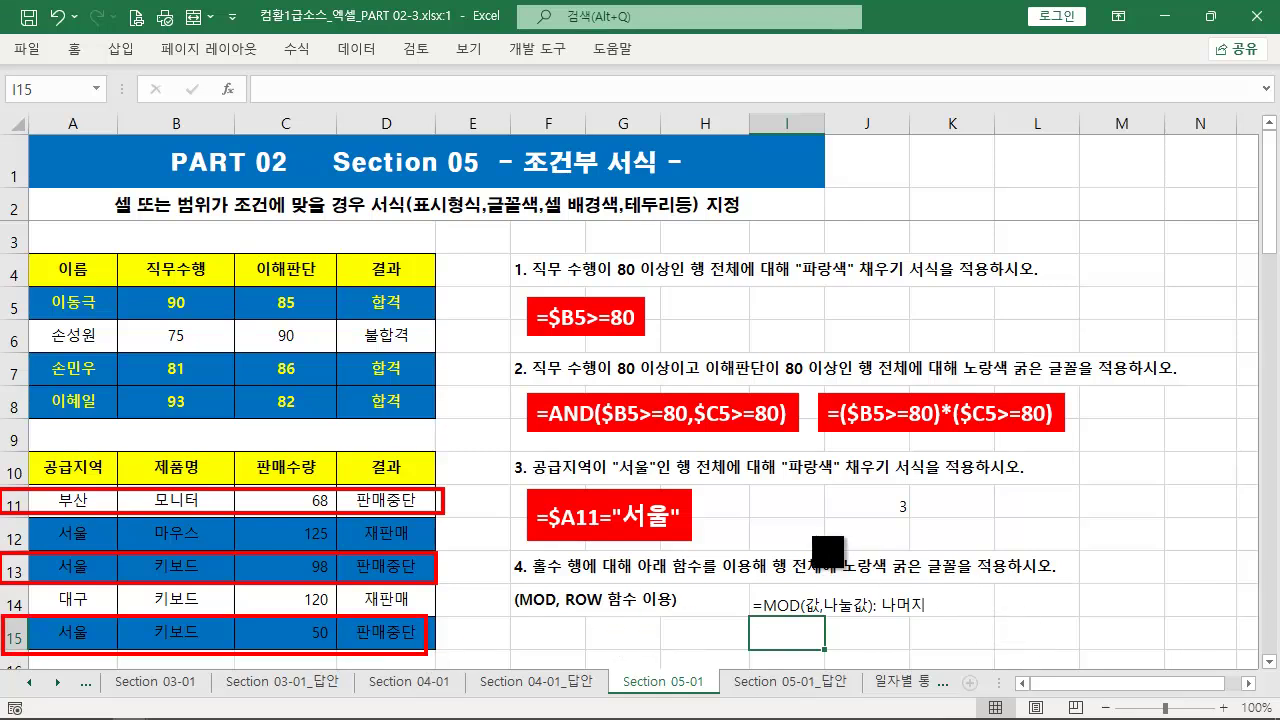
pyautogui.press('Escape')
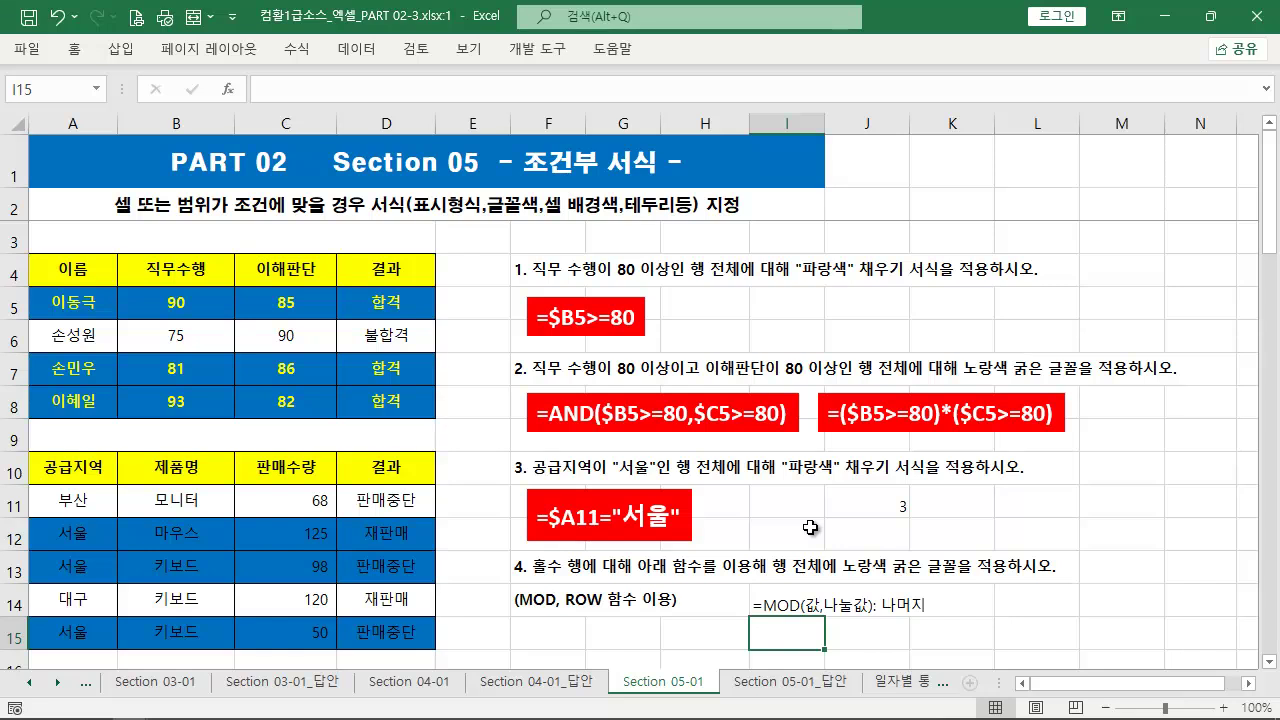
# - Start a new conditional formatting rule for A11:D15 that determines the cells to format with a formula
pyautogui.click(811, 527)
pyautogui.moveTo(60, 499); pyautogui.dragTo(446, 656)
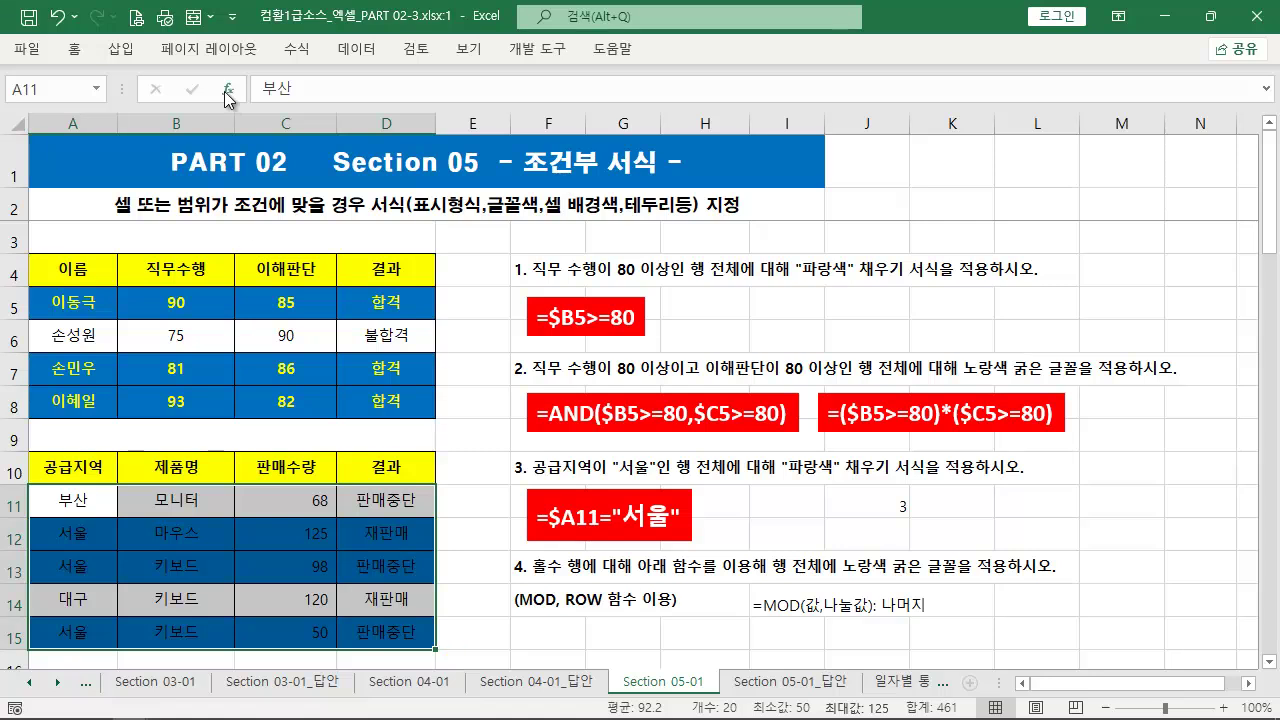
pyautogui.click(74, 48)
pyautogui.click(880, 100)
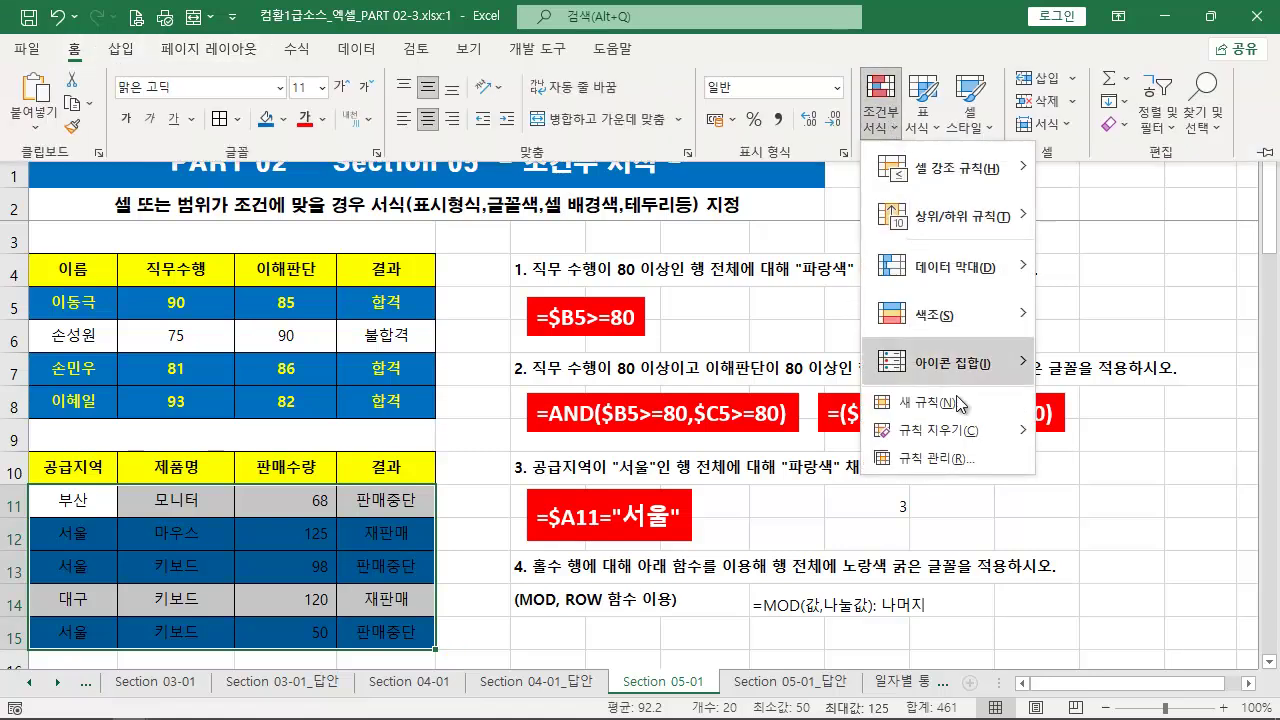
pyautogui.click(947, 413)
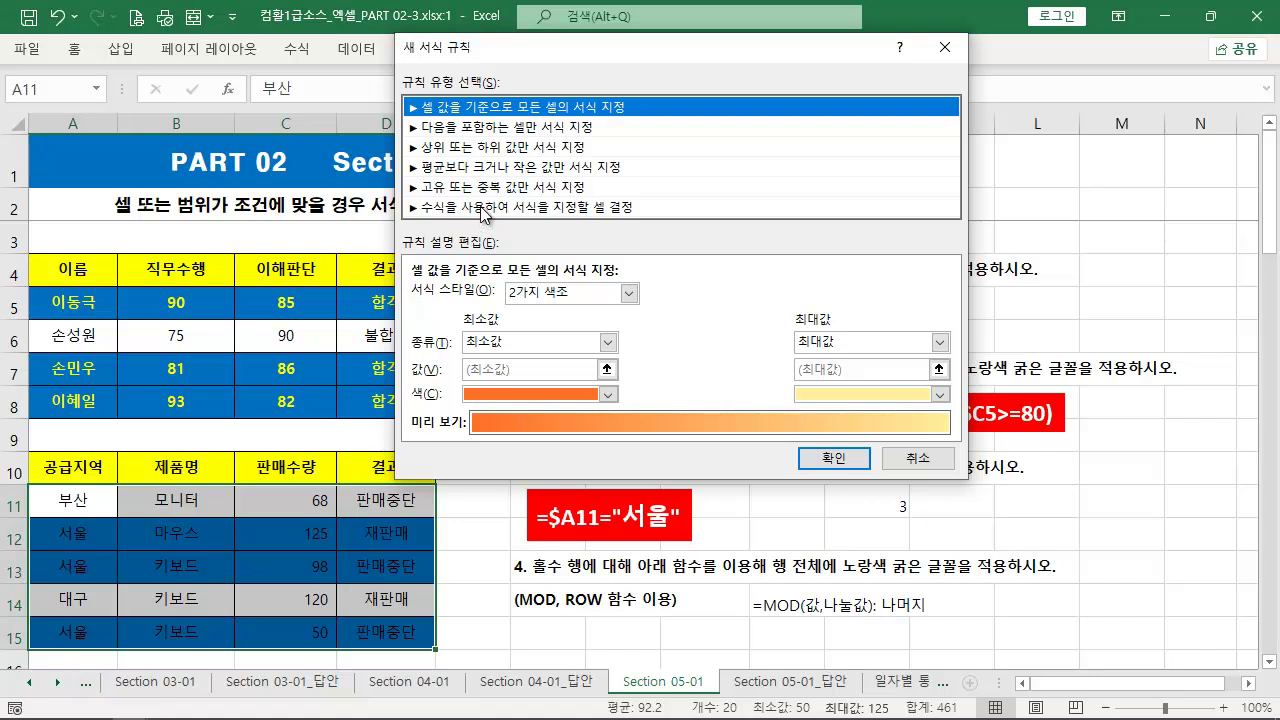
pyautogui.click(489, 208)
pyautogui.moveTo(547, 64); pyautogui.dragTo(612, 168)
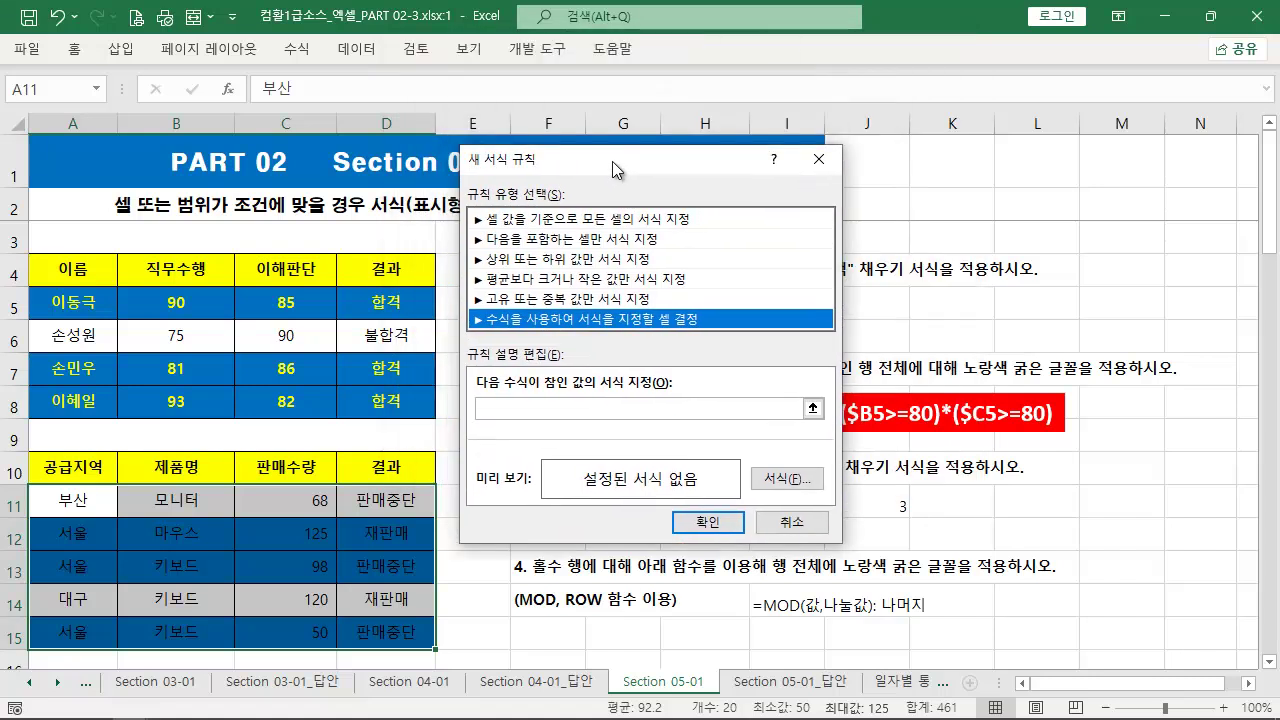
# - Enter =MOD(ROW(),2)=1 as the rule's formula to target the odd-numbered rows
pyautogui.click(555, 408)
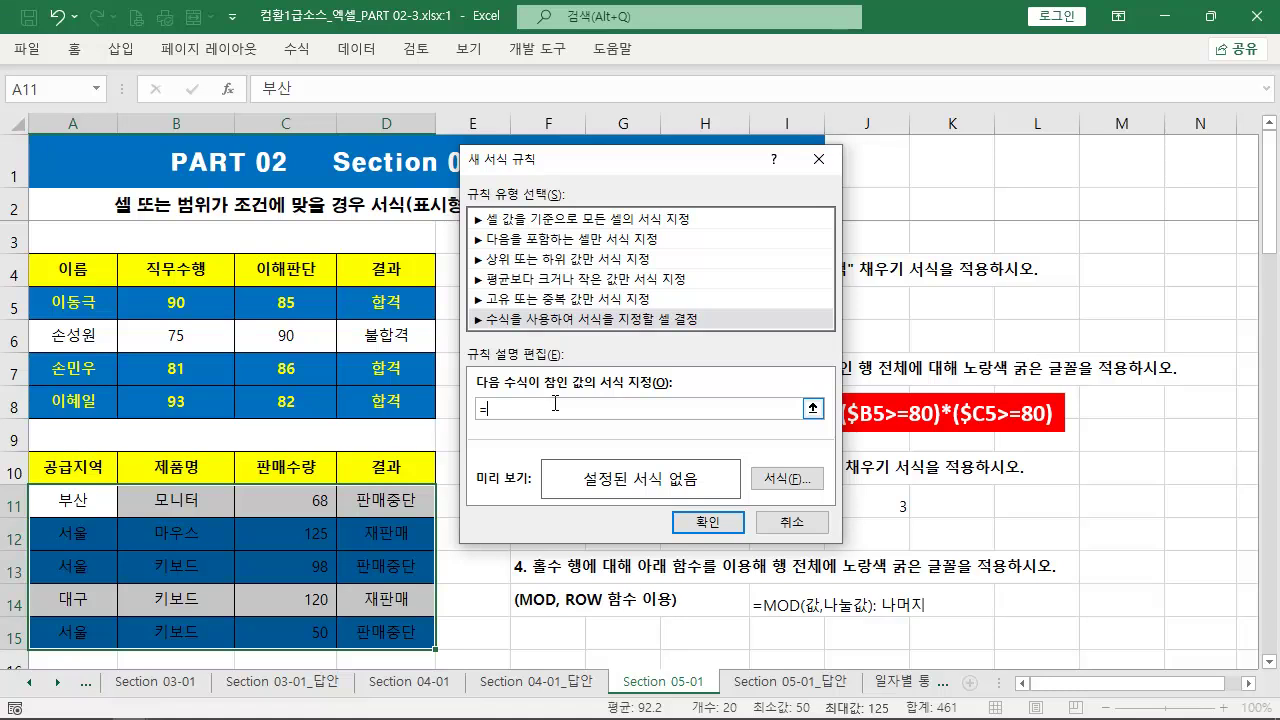
pyautogui.write('ㅡ')
pyautogui.write('MOD(')
pyautogui.write('RO')
pyautogui.write(',2')
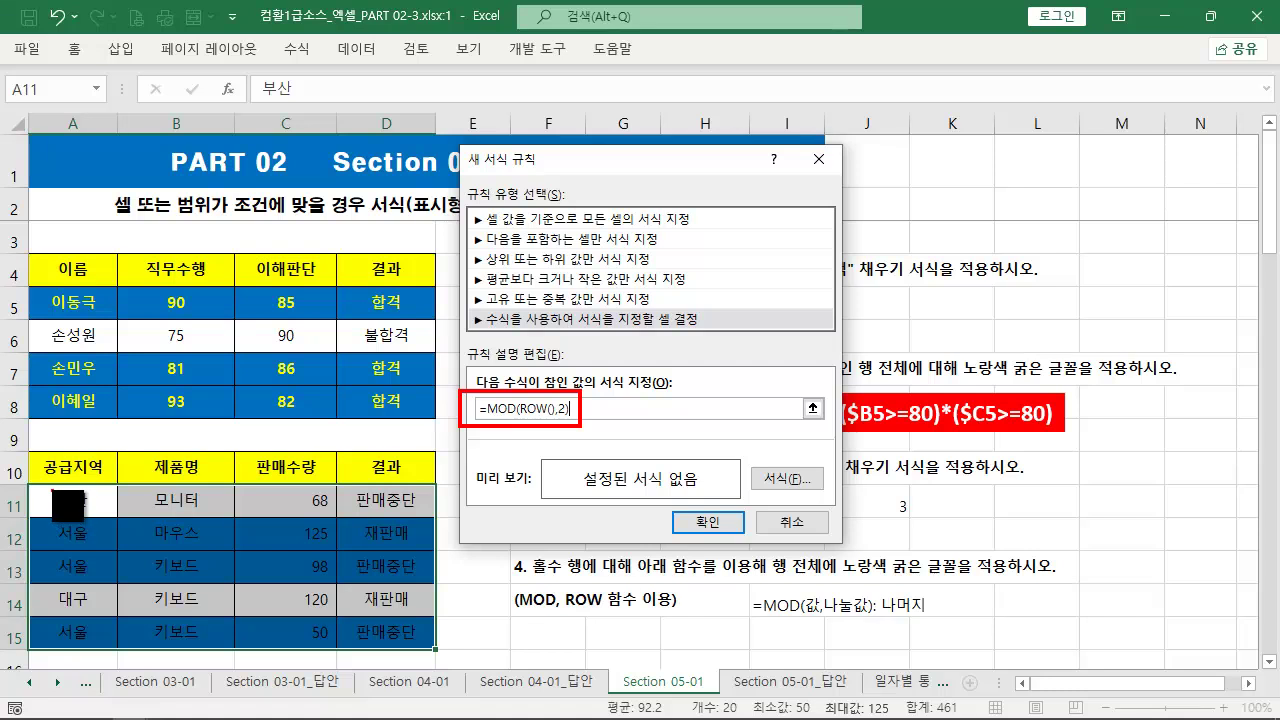
pyautogui.moveTo(560, 431); pyautogui.dragTo(590, 484)
pyautogui.hotkey('ctrl', 'z')
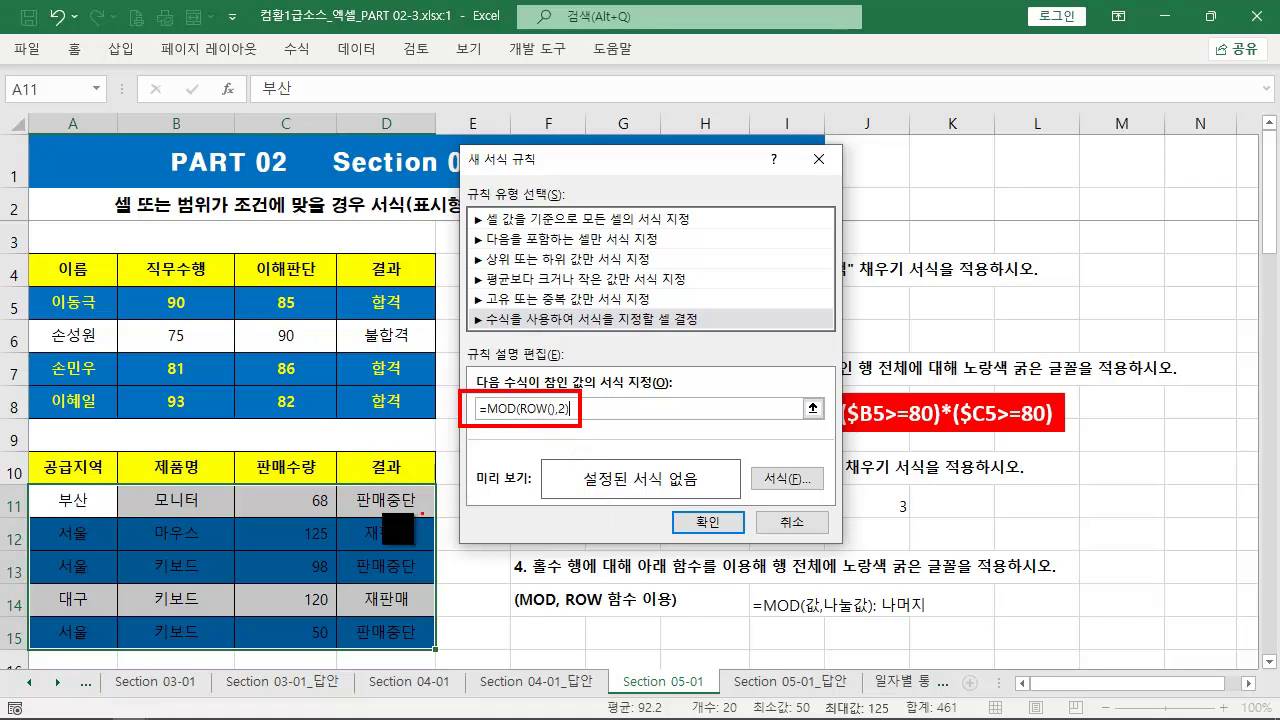
pyautogui.moveTo(36, 484); pyautogui.dragTo(438, 514)
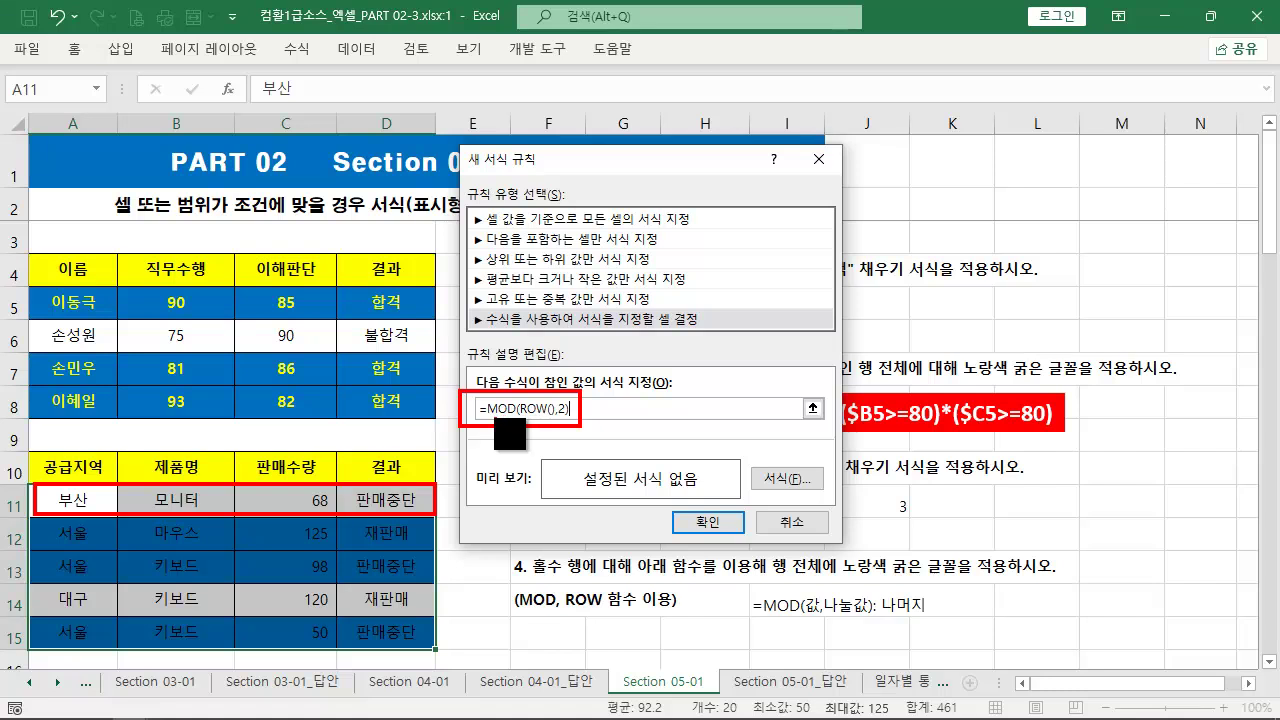
pyautogui.moveTo(530, 428); pyautogui.dragTo(568, 482)
pyautogui.press('Escape')
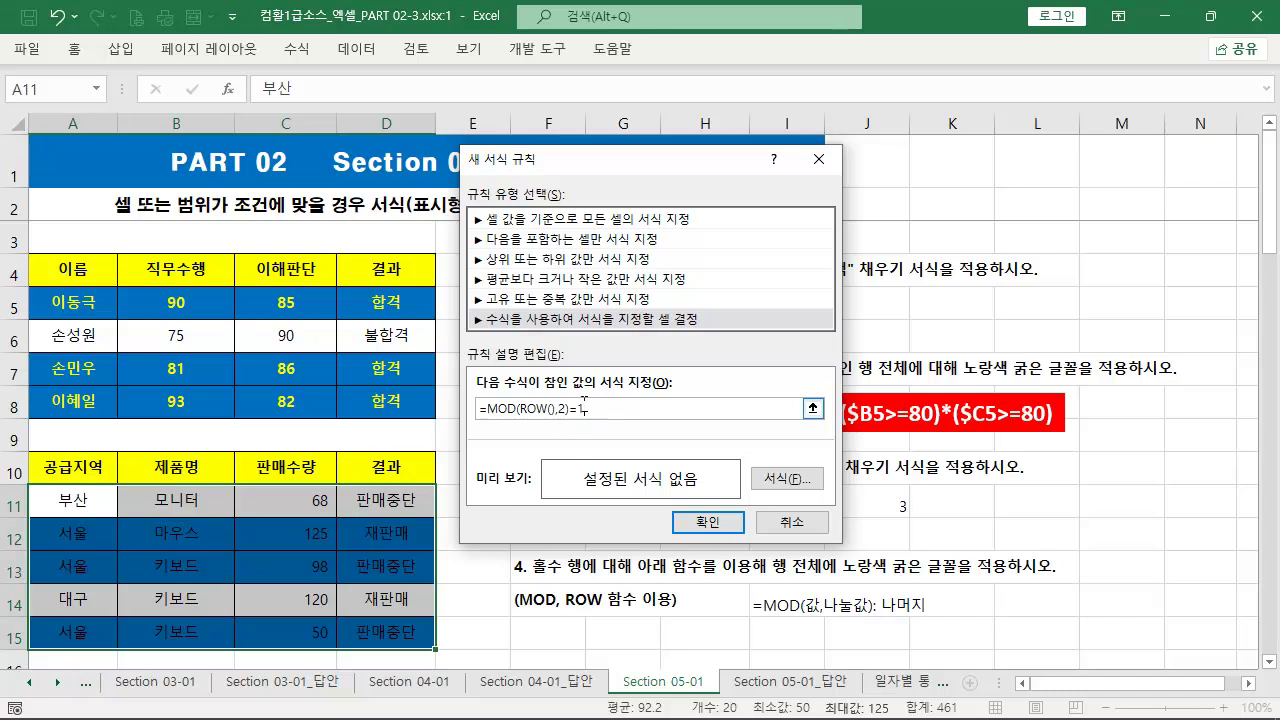
# - Copy the rule's formula, give the rule a yellow font colour, and apply it to A11:D15
pyautogui.moveTo(595, 409); pyautogui.dragTo(475, 407)
pyautogui.hotkey('ctrl', 'c')
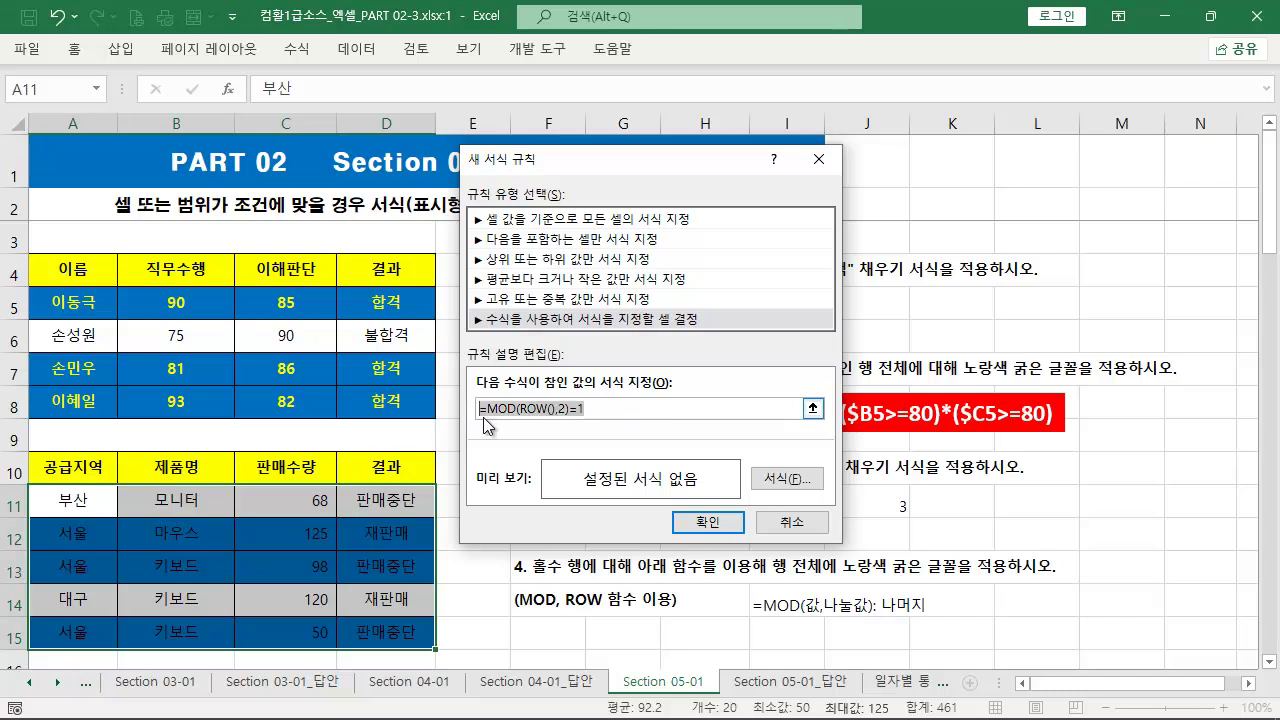
pyautogui.click(796, 480)
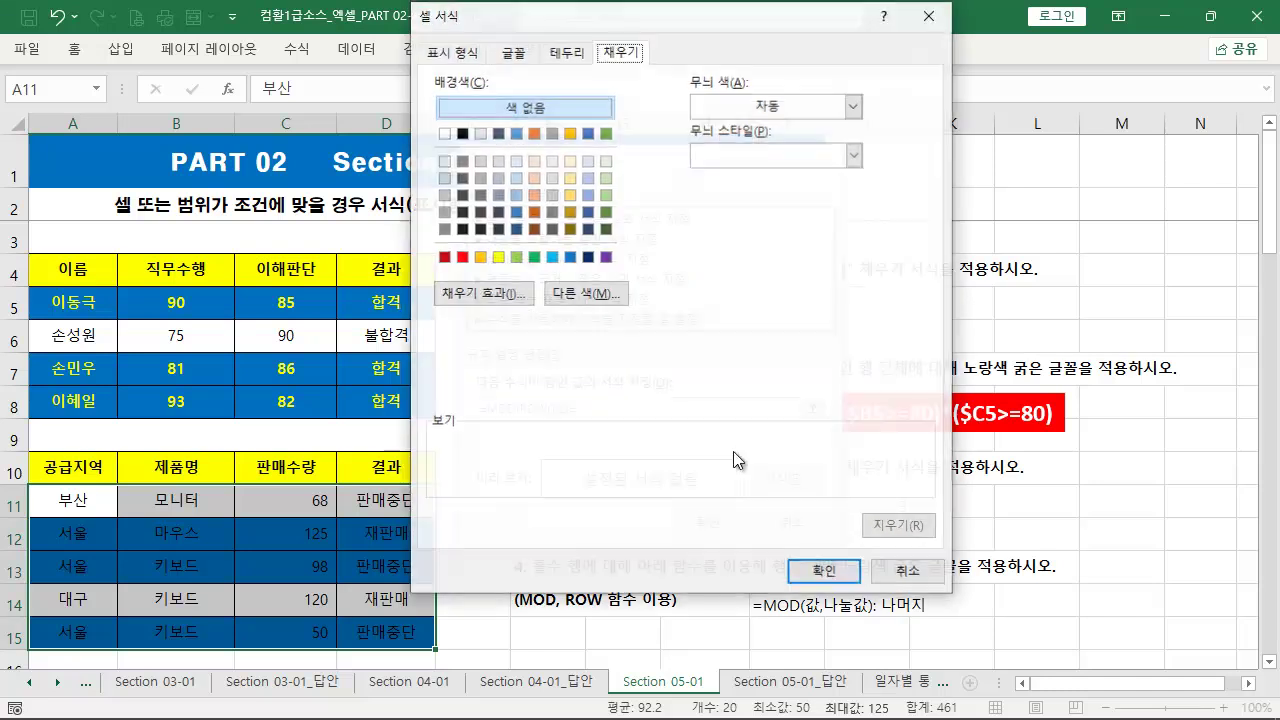
pyautogui.click(523, 55)
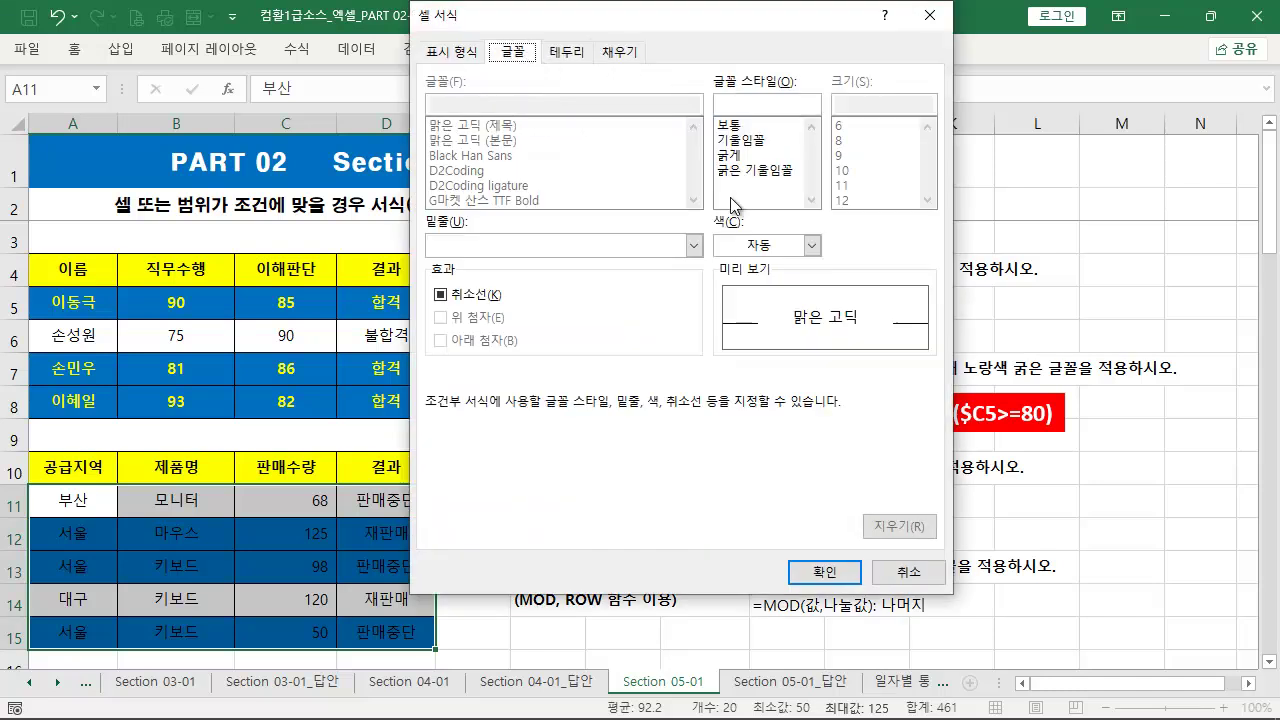
pyautogui.click(811, 245)
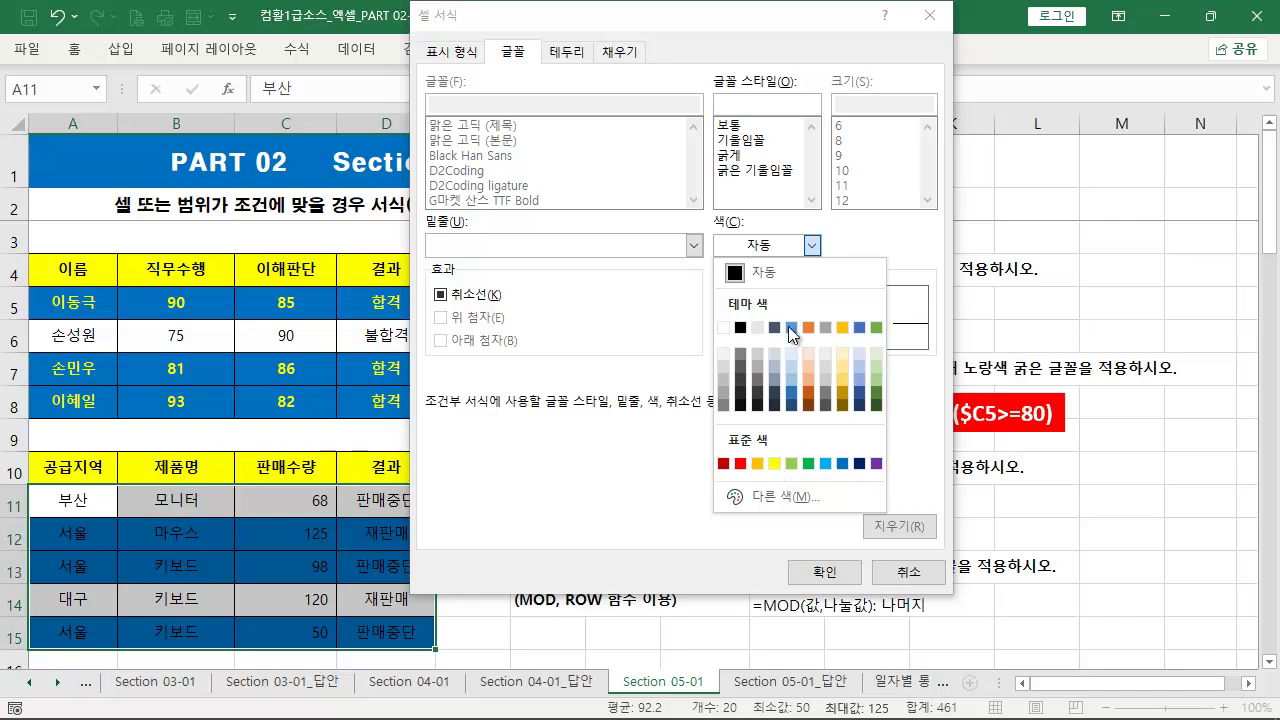
pyautogui.click(775, 464)
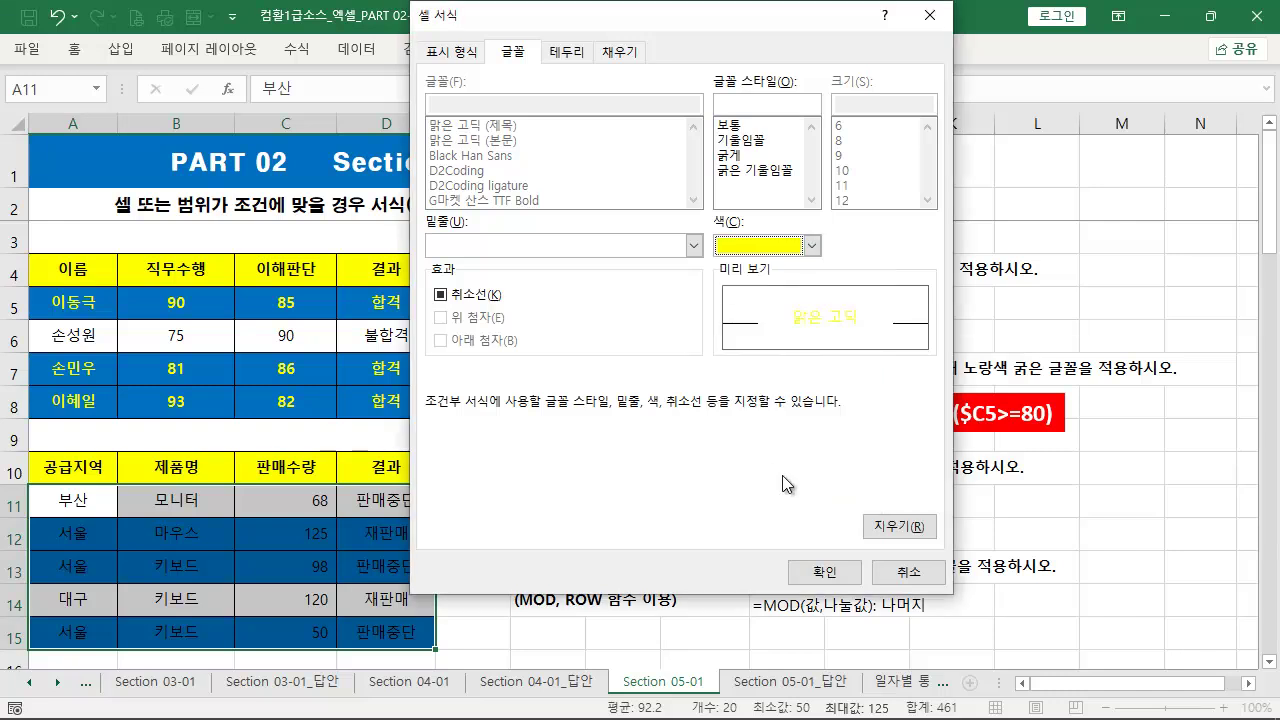
pyautogui.click(826, 572)
pyautogui.click(699, 521)
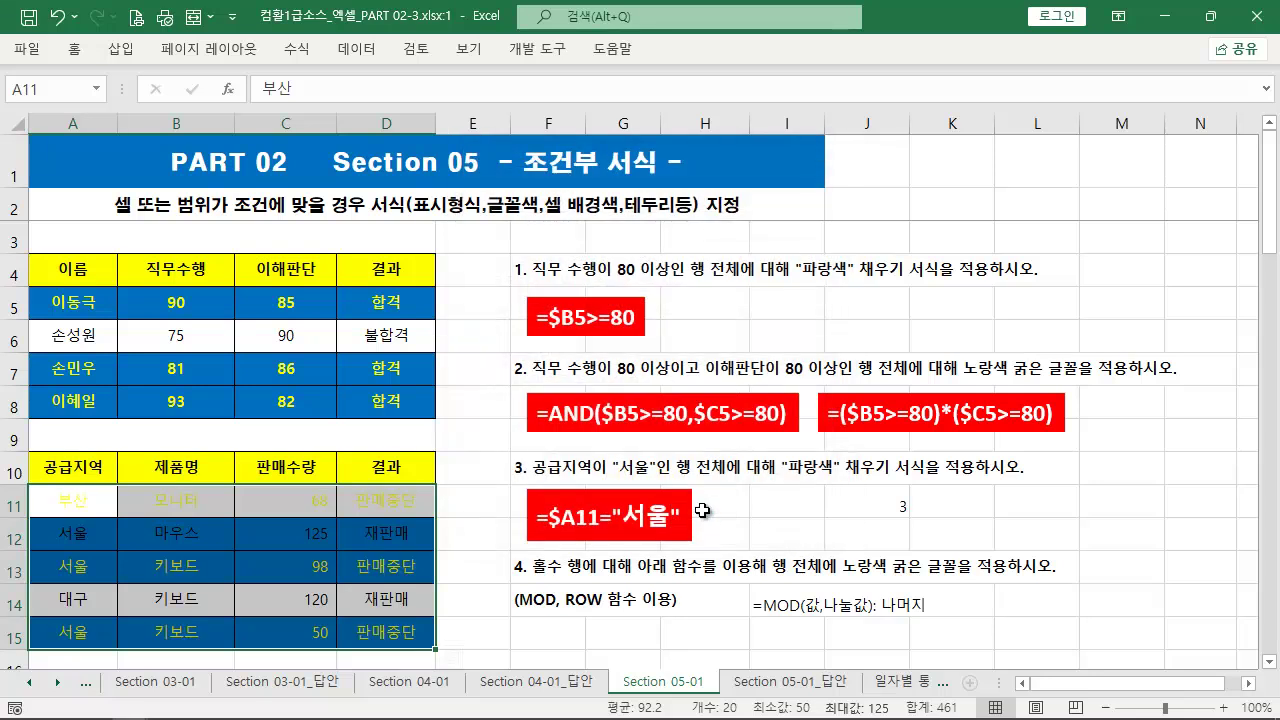
# - Duplicate the =$A11="서울" text box beside the original and replace the copy's text with =MOD(ROW(),2)=1
pyautogui.click(578, 489)
pyautogui.moveTo(578, 489); pyautogui.dragTo(776, 488)
pyautogui.moveTo(885, 515); pyautogui.dragTo(735, 515)
pyautogui.hotkey('ctrl', 'v')
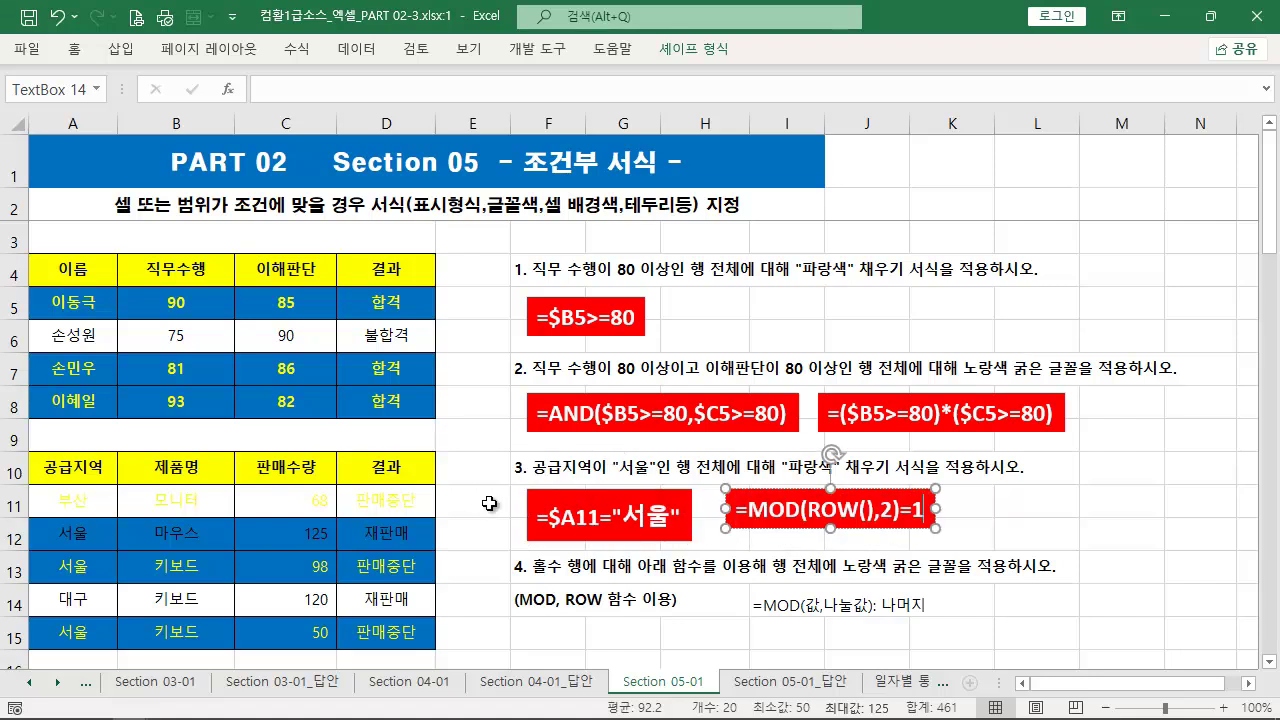
pyautogui.click(597, 594)
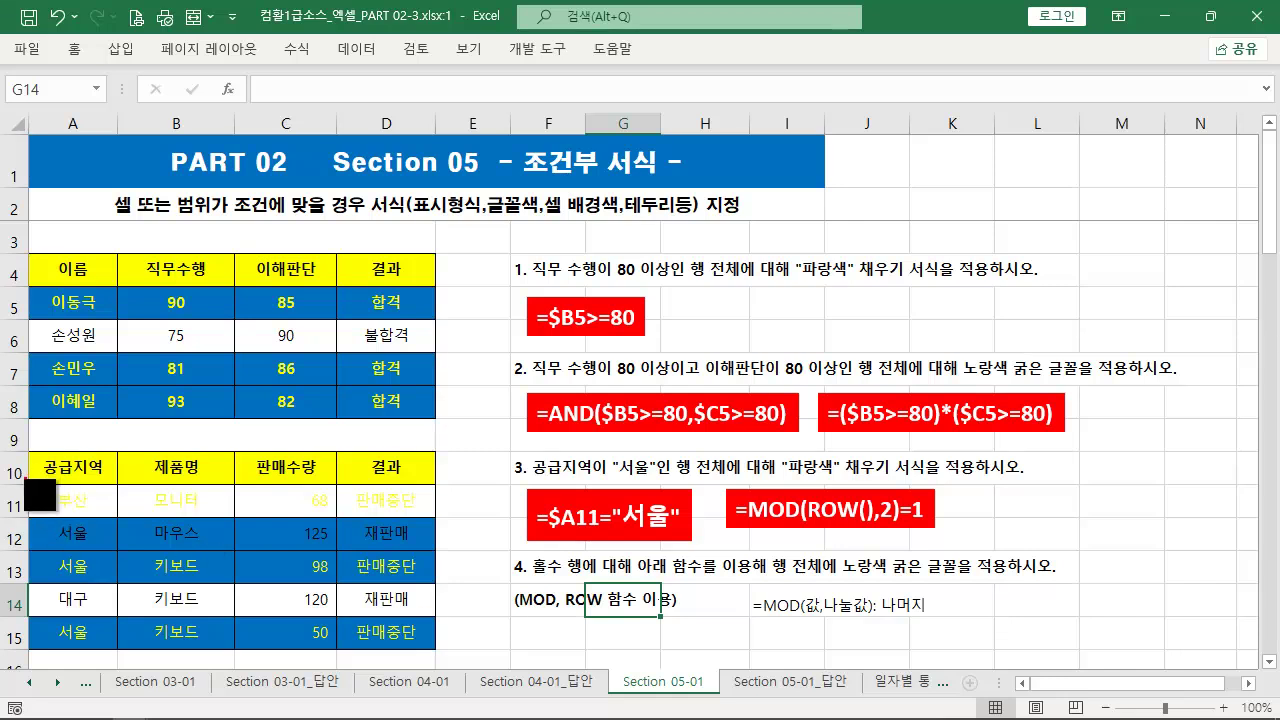
pyautogui.moveTo(152, 520); pyautogui.dragTo(439, 520)
pyautogui.moveTo(2, 549)
pyautogui.mouseDown()
pyautogui.moveTo(91, 570)
pyautogui.moveTo(444, 587)
pyautogui.mouseUp()
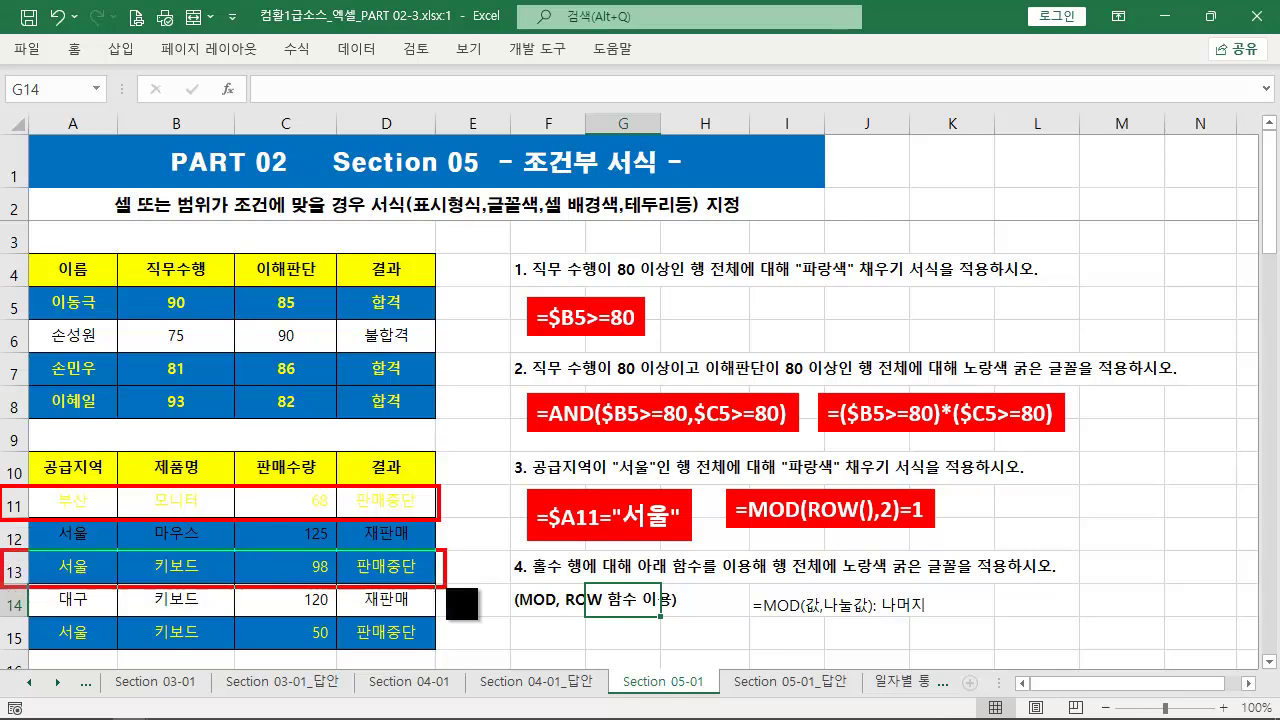
pyautogui.moveTo(31, 628)
pyautogui.mouseDown()
pyautogui.moveTo(131, 669)
pyautogui.moveTo(449, 675)
pyautogui.moveTo(443, 643)
pyautogui.mouseUp()
pyautogui.press('Escape')
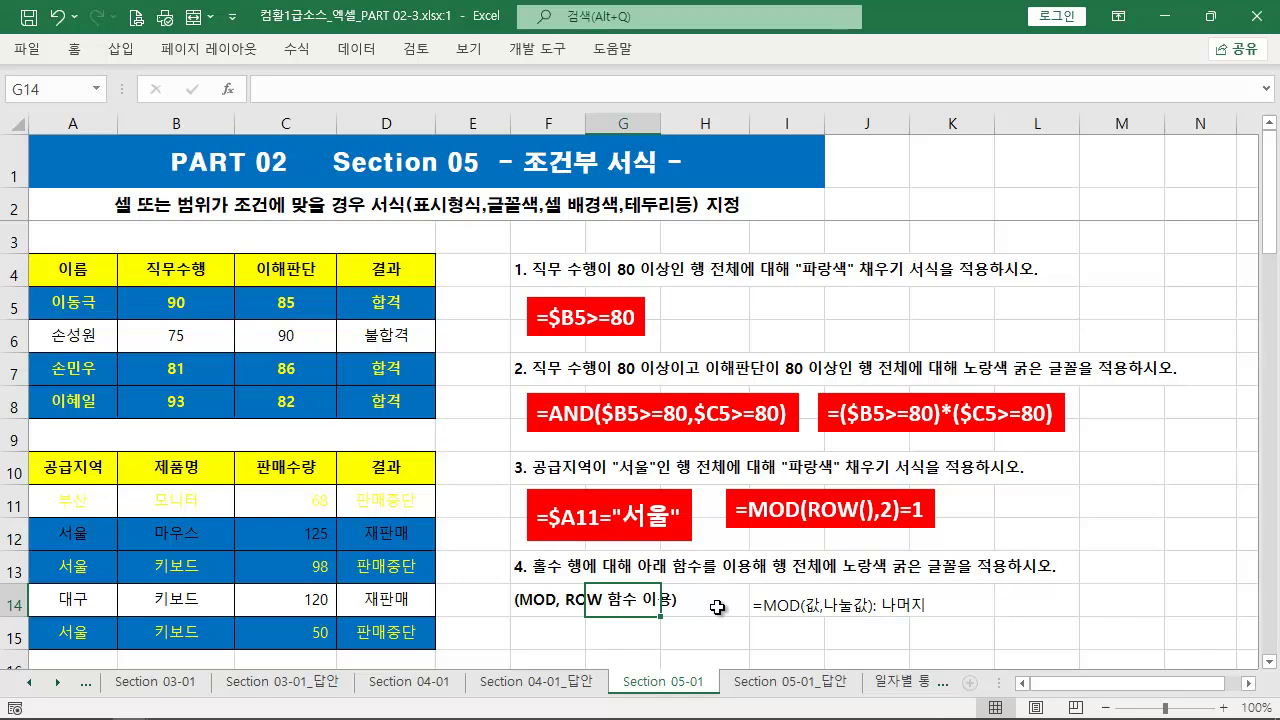
pyautogui.click(552, 624)
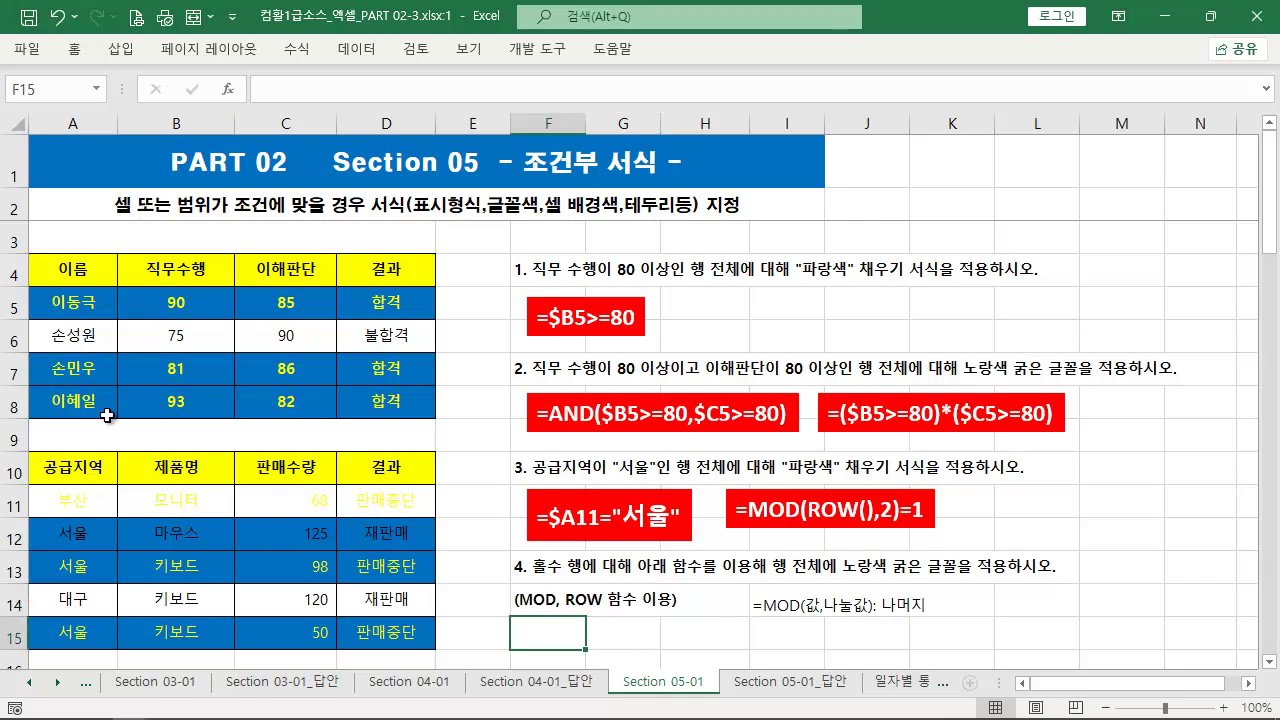
# - Review the MOD rule's format, range and formula in the rule manager, starting from cell B12, without changing it
pyautogui.click(226, 544)
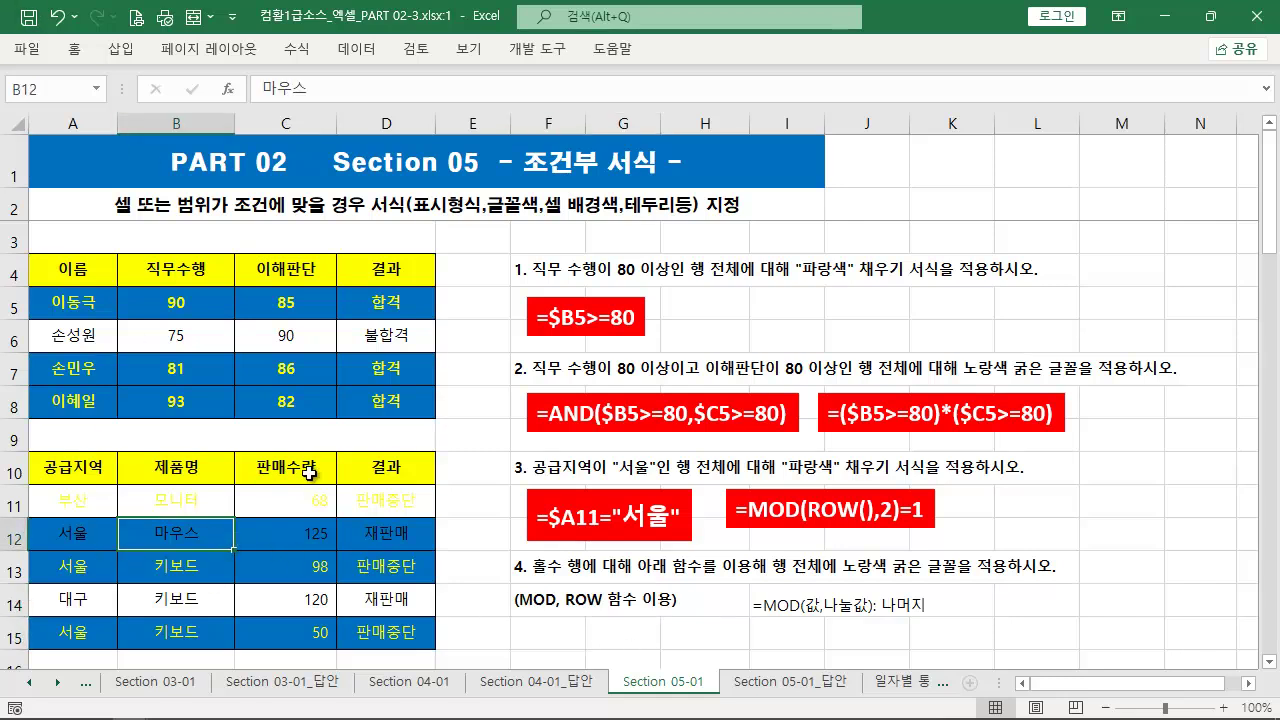
pyautogui.click(78, 49)
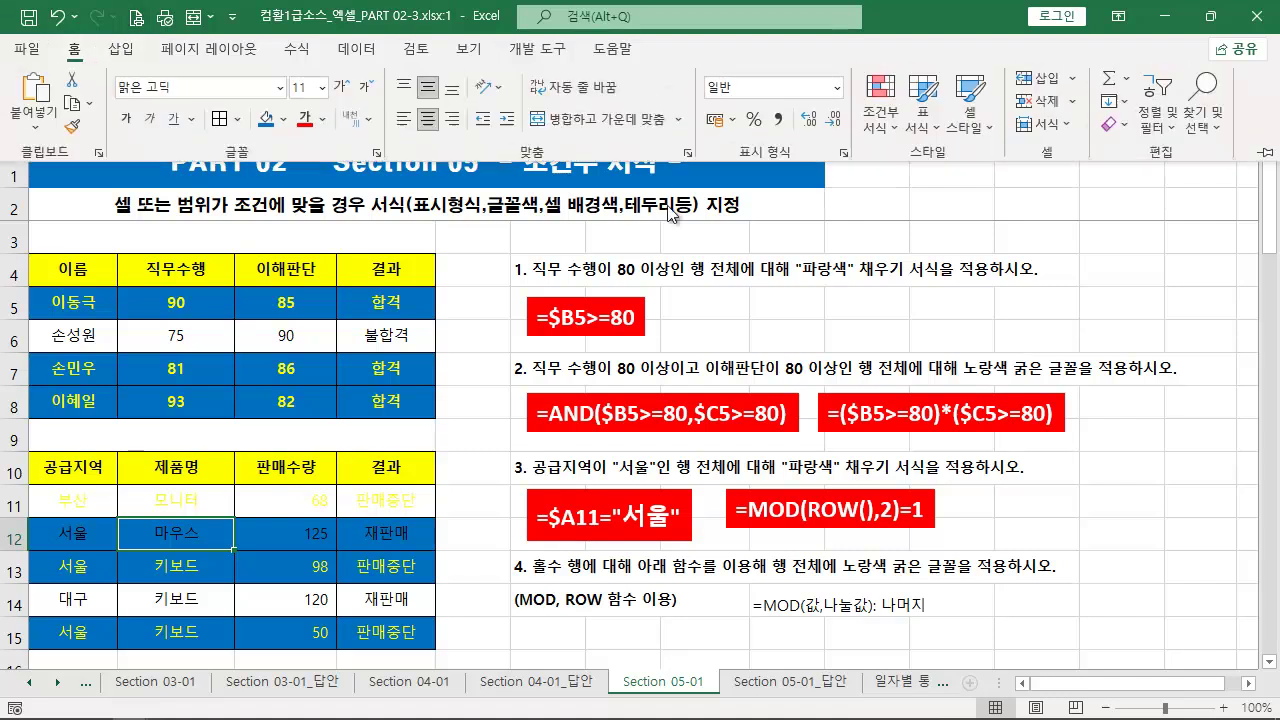
pyautogui.click(881, 122)
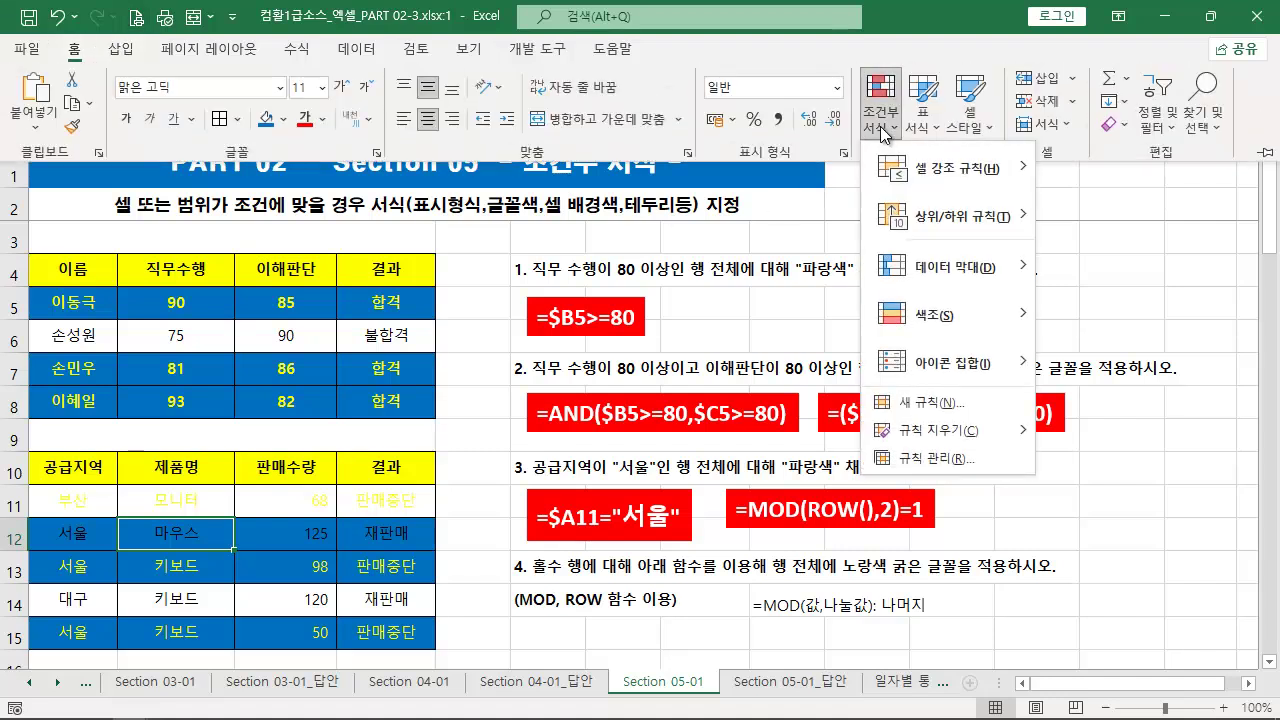
pyautogui.click(967, 454)
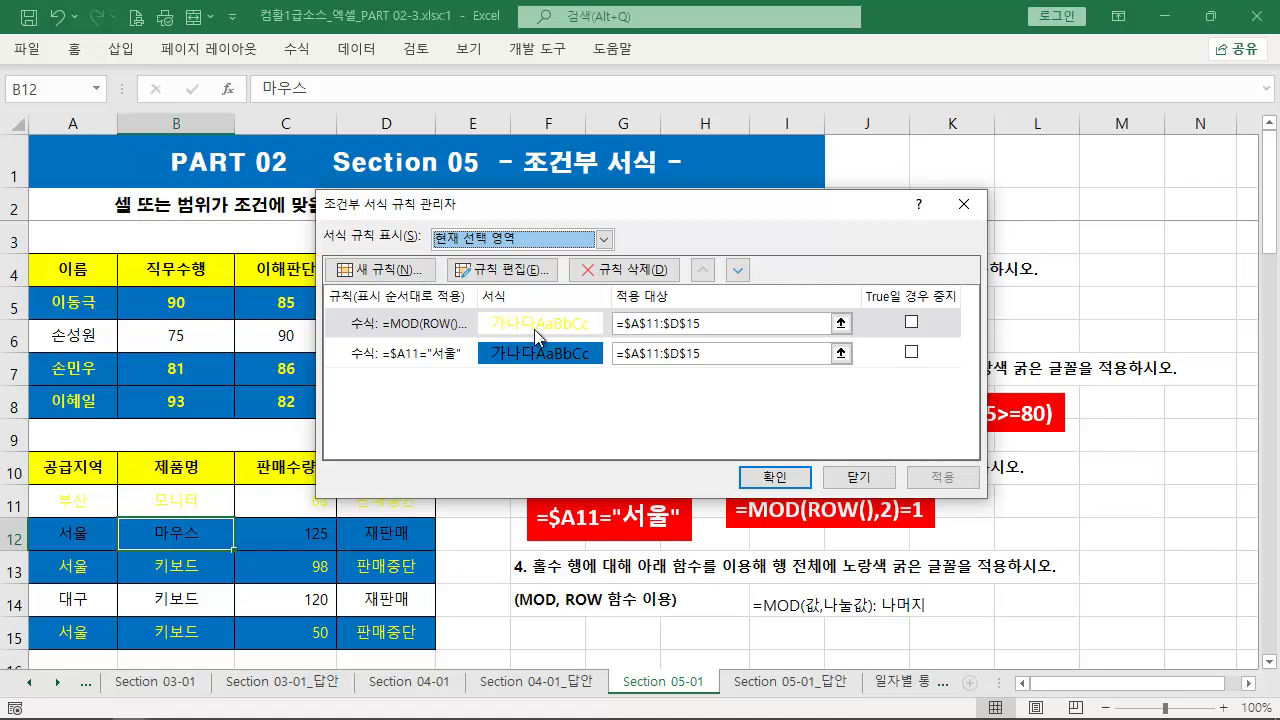
pyautogui.click(728, 325)
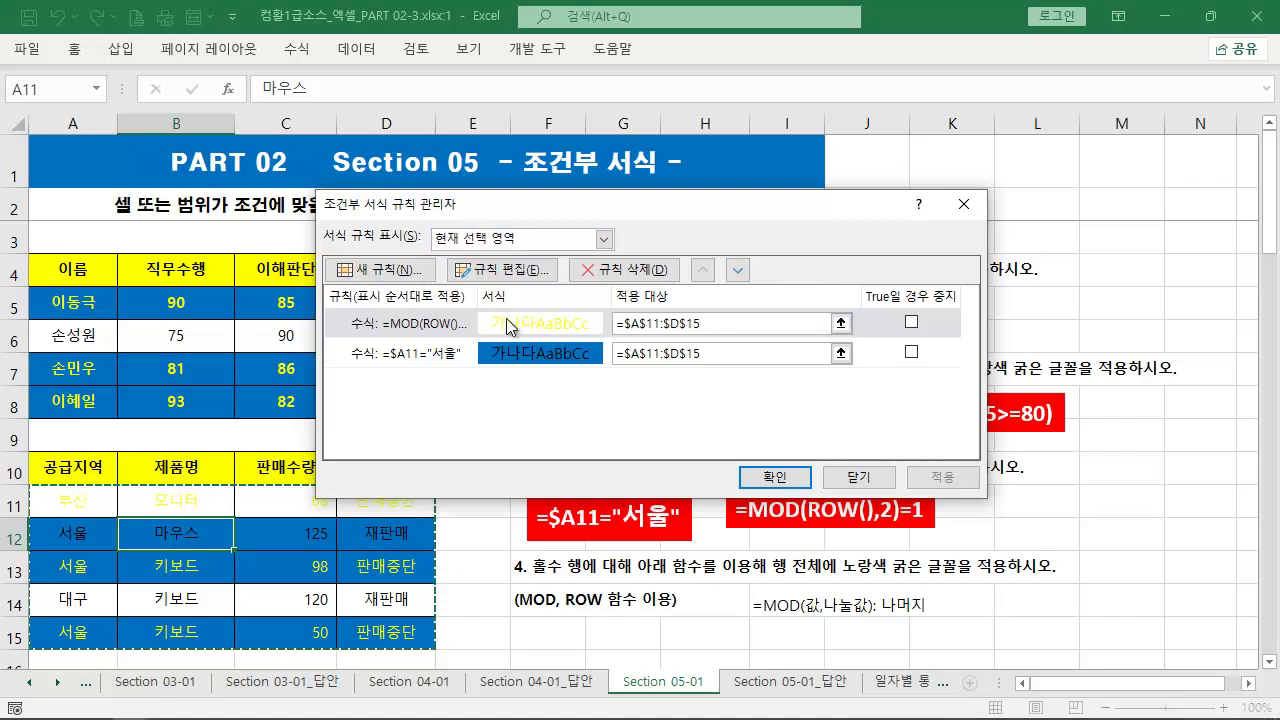
pyautogui.click(510, 326)
pyautogui.click(503, 270)
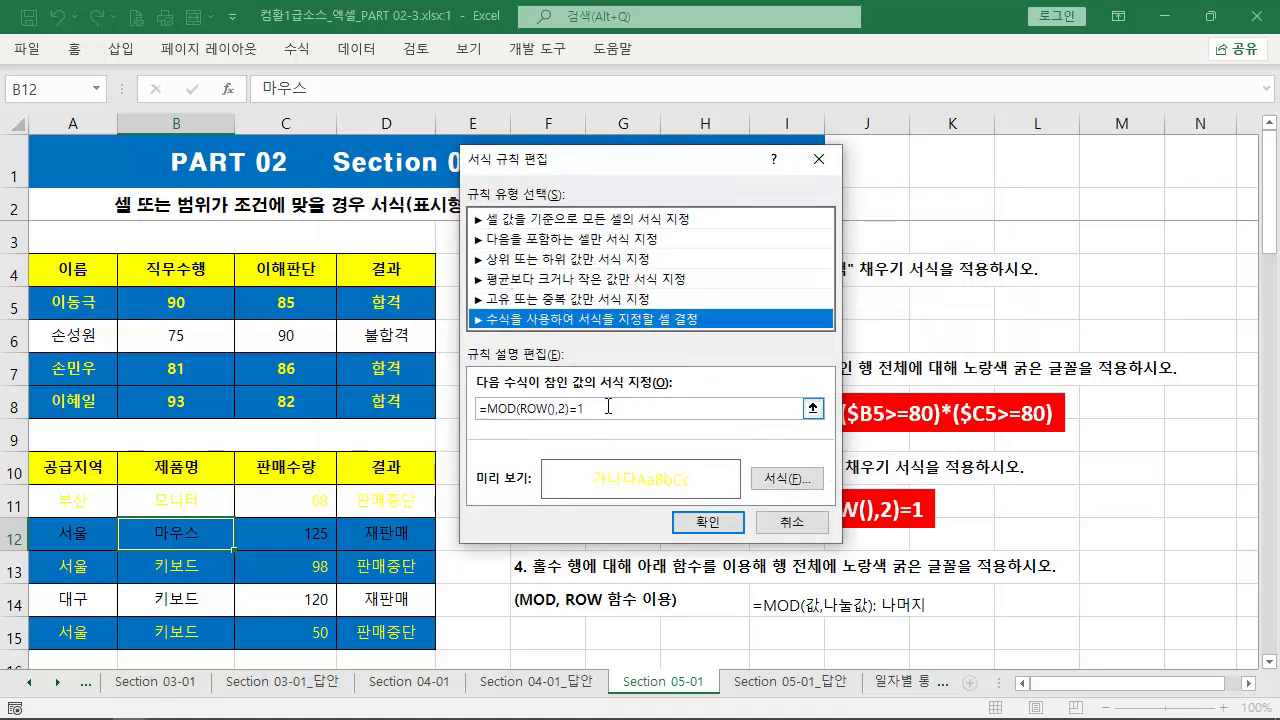
pyautogui.moveTo(608, 406); pyautogui.dragTo(436, 405)
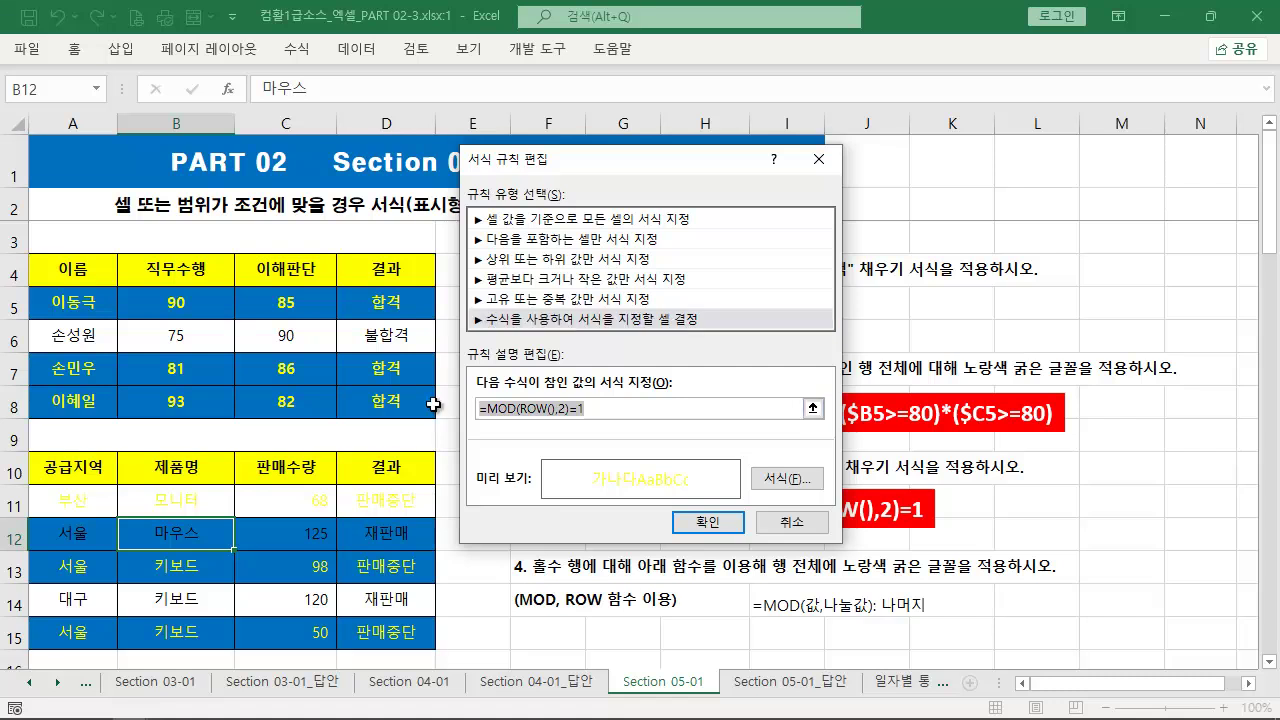
pyautogui.click(796, 525)
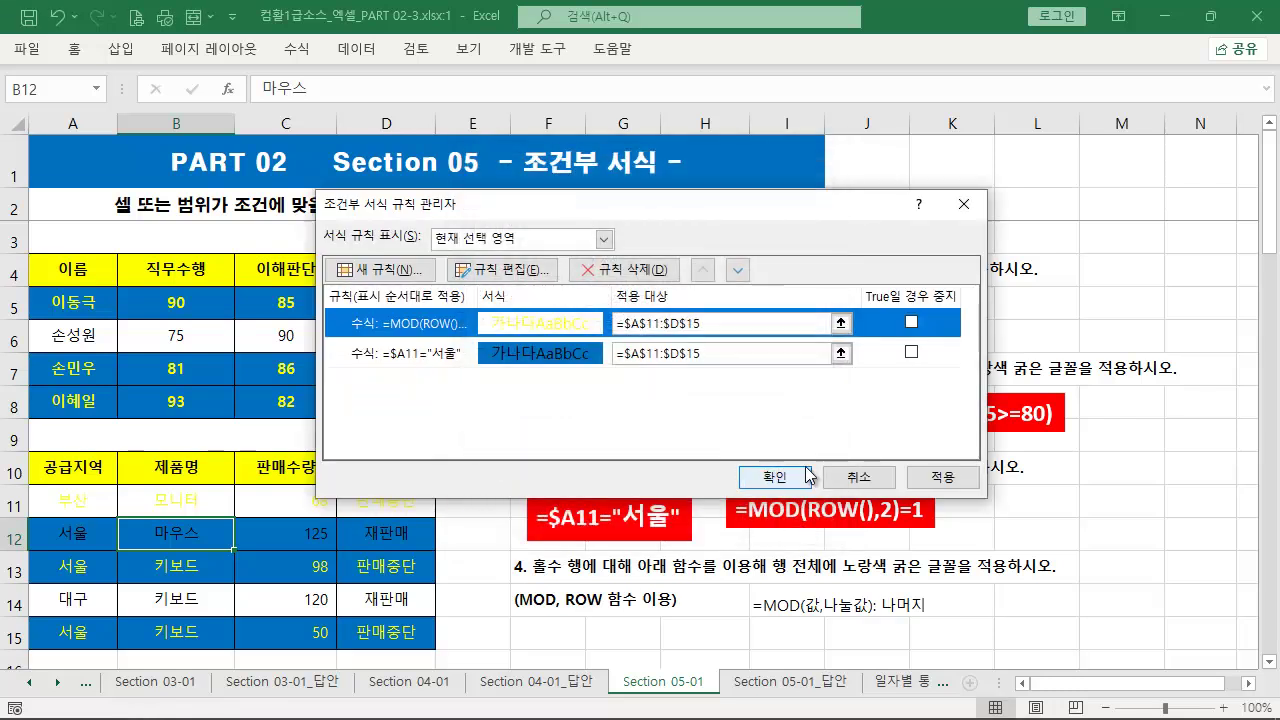
# - Reopen the MOD rule and try cells A11 through D11 in turn as the ROW function's argument
pyautogui.click(497, 269)
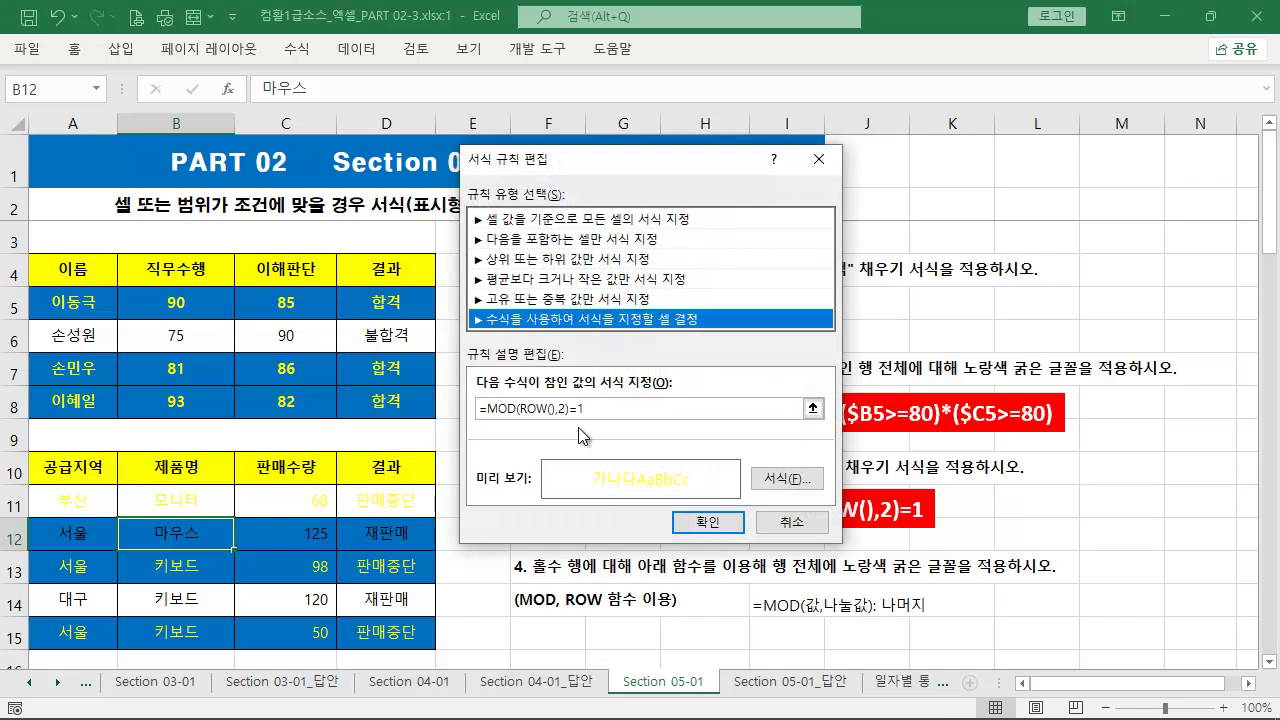
pyautogui.click(551, 412)
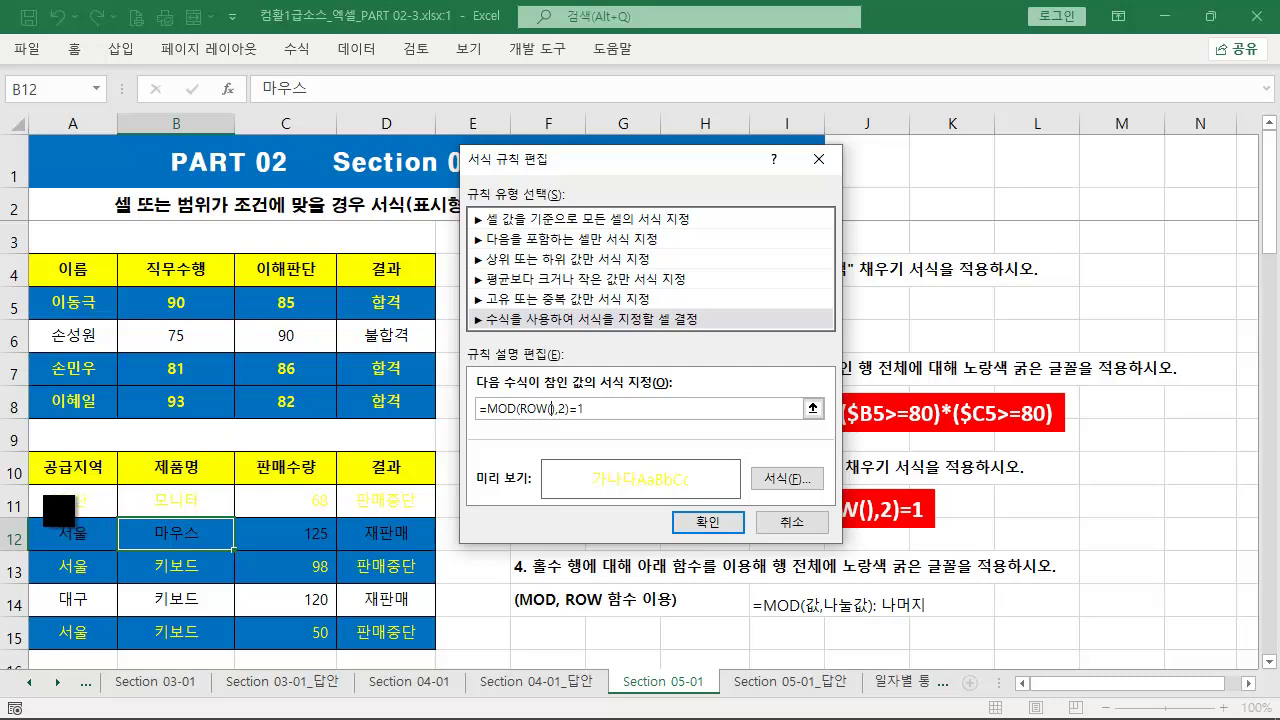
pyautogui.moveTo(28, 487); pyautogui.dragTo(429, 516)
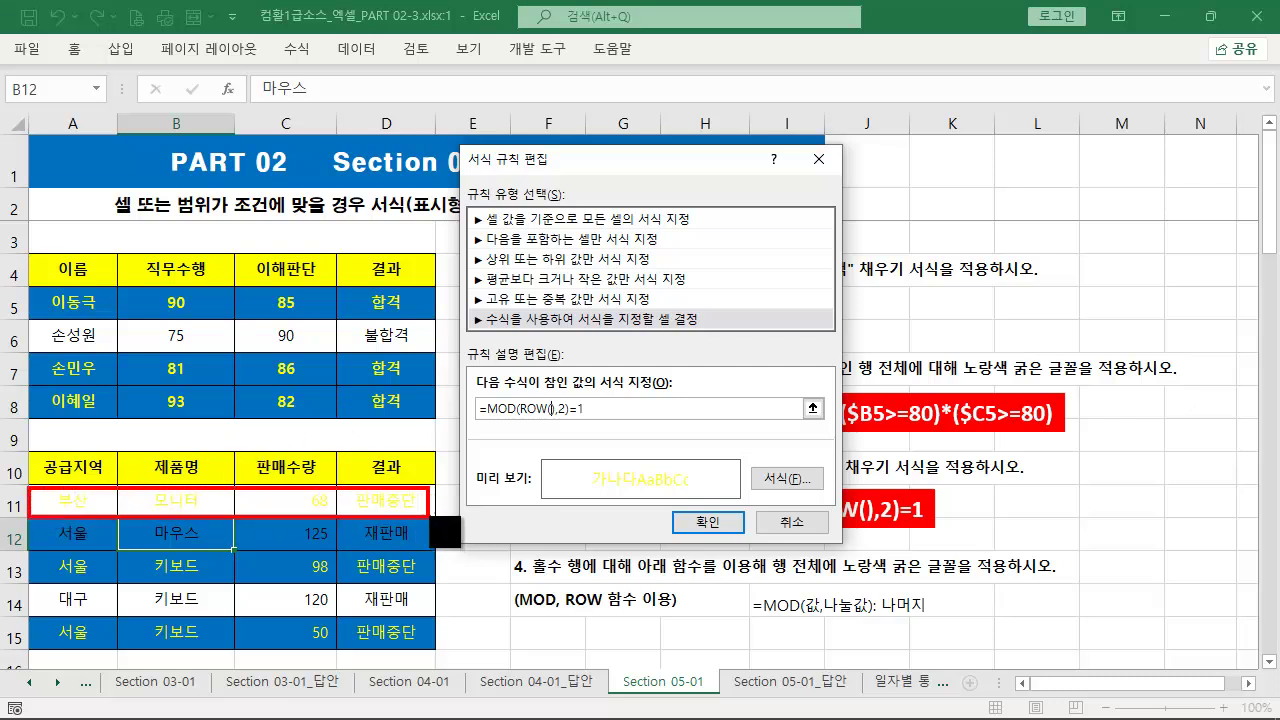
pyautogui.press('e')
pyautogui.moveTo(117, 502)
pyautogui.mouseDown()
pyautogui.moveTo(545, 410)
pyautogui.moveTo(530, 415)
pyautogui.mouseUp()
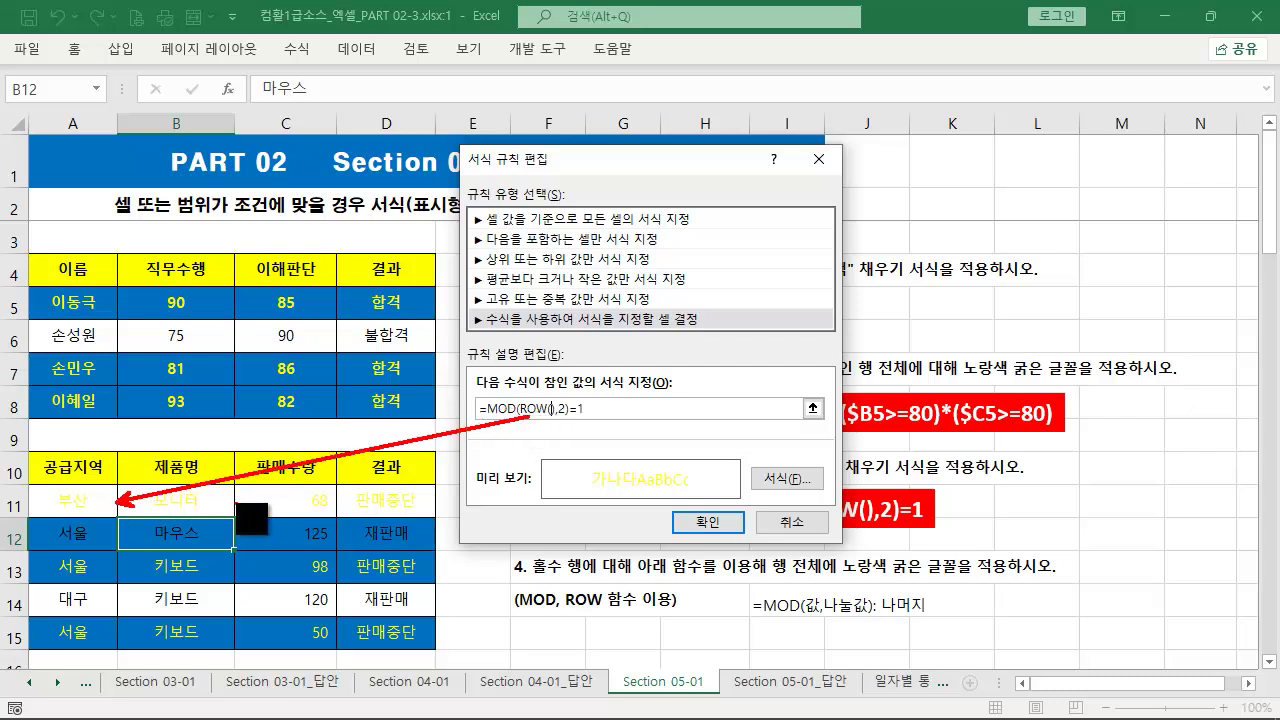
pyautogui.moveTo(36, 484)
pyautogui.mouseDown()
pyautogui.moveTo(284, 528)
pyautogui.moveTo(430, 519)
pyautogui.mouseUp()
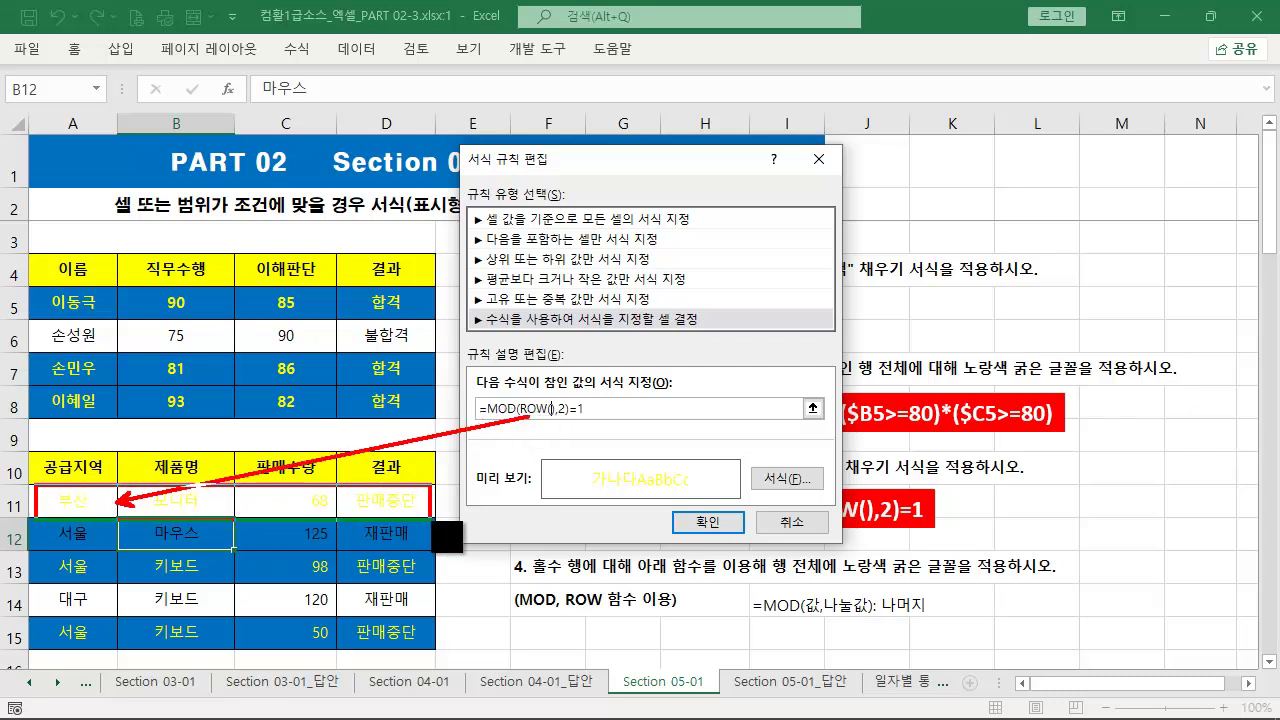
pyautogui.press('Escape')
pyautogui.click(79, 498)
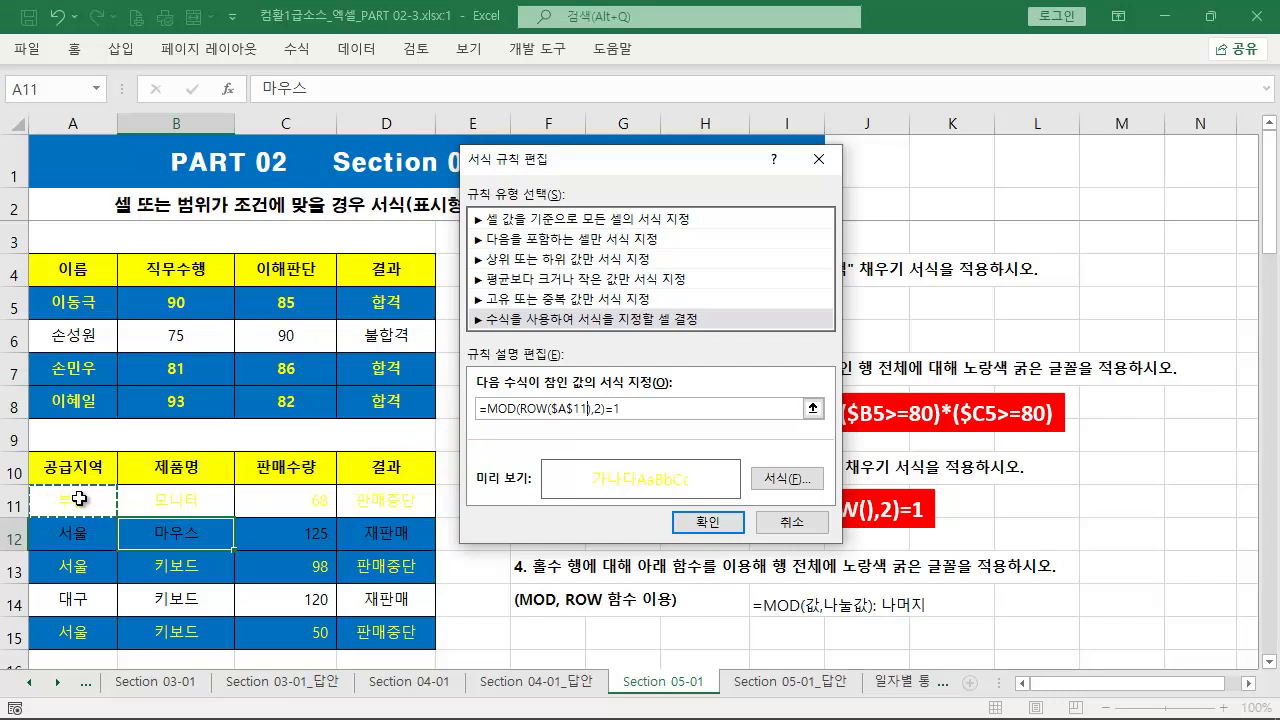
pyautogui.click(190, 497)
pyautogui.click(280, 498)
pyautogui.click(378, 498)
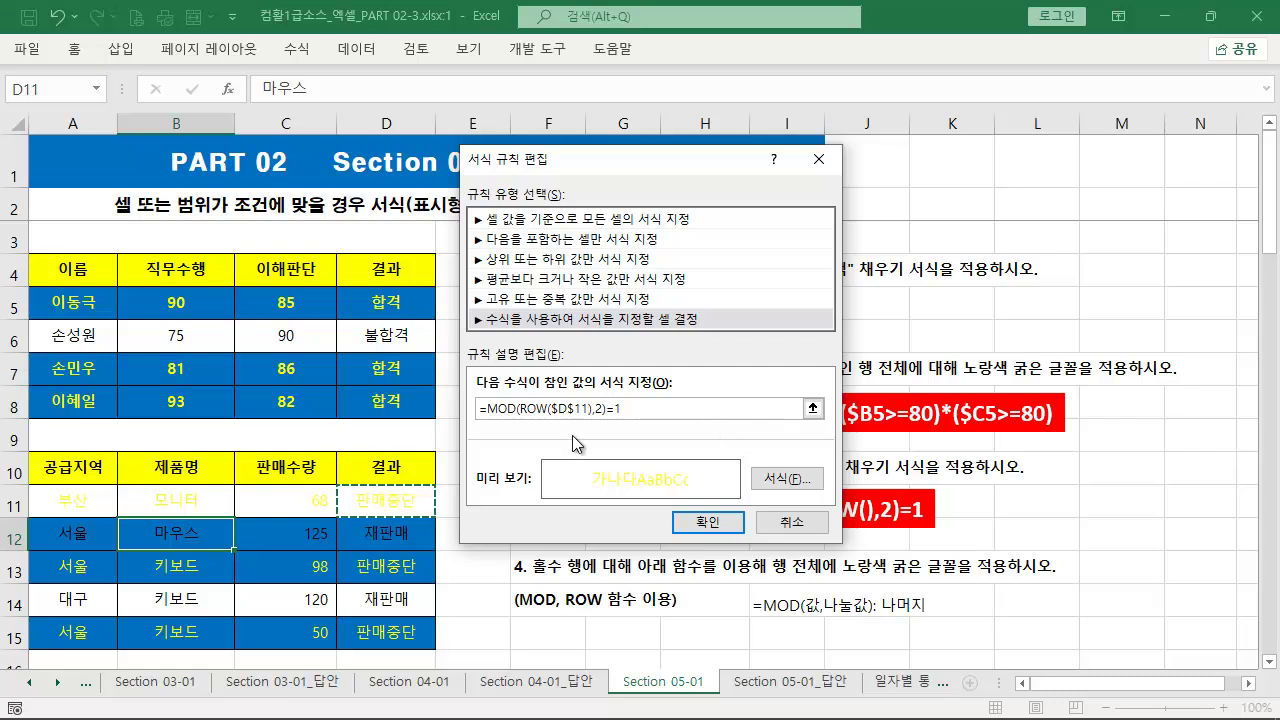
# - Remove the D11 reference from the ROW function in the rule's formula and confirm the rule
pyautogui.moveTo(443, 504)
pyautogui.mouseDown()
pyautogui.moveTo(480, 513)
pyautogui.moveTo(472, 590)
pyautogui.moveTo(446, 634)
pyautogui.mouseUp()
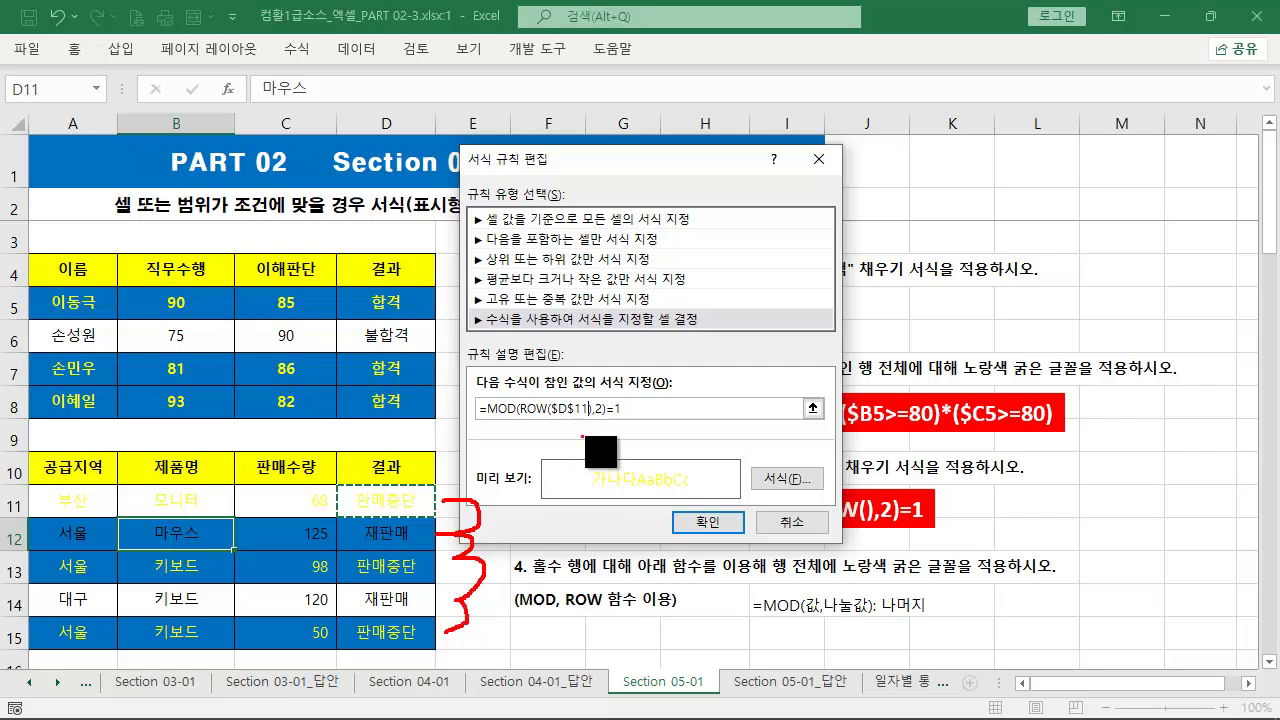
pyautogui.press('Escape')
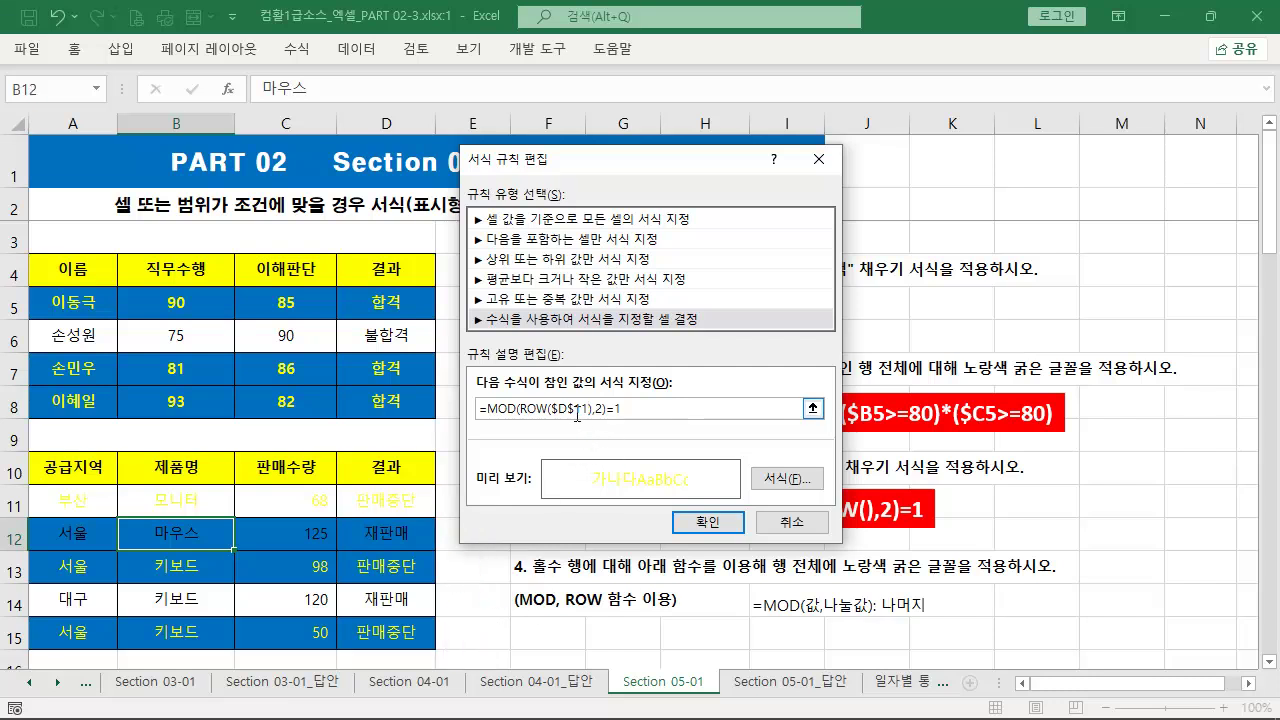
pyautogui.press('BackSpace')
pyautogui.click(727, 530)
pyautogui.click(758, 478)
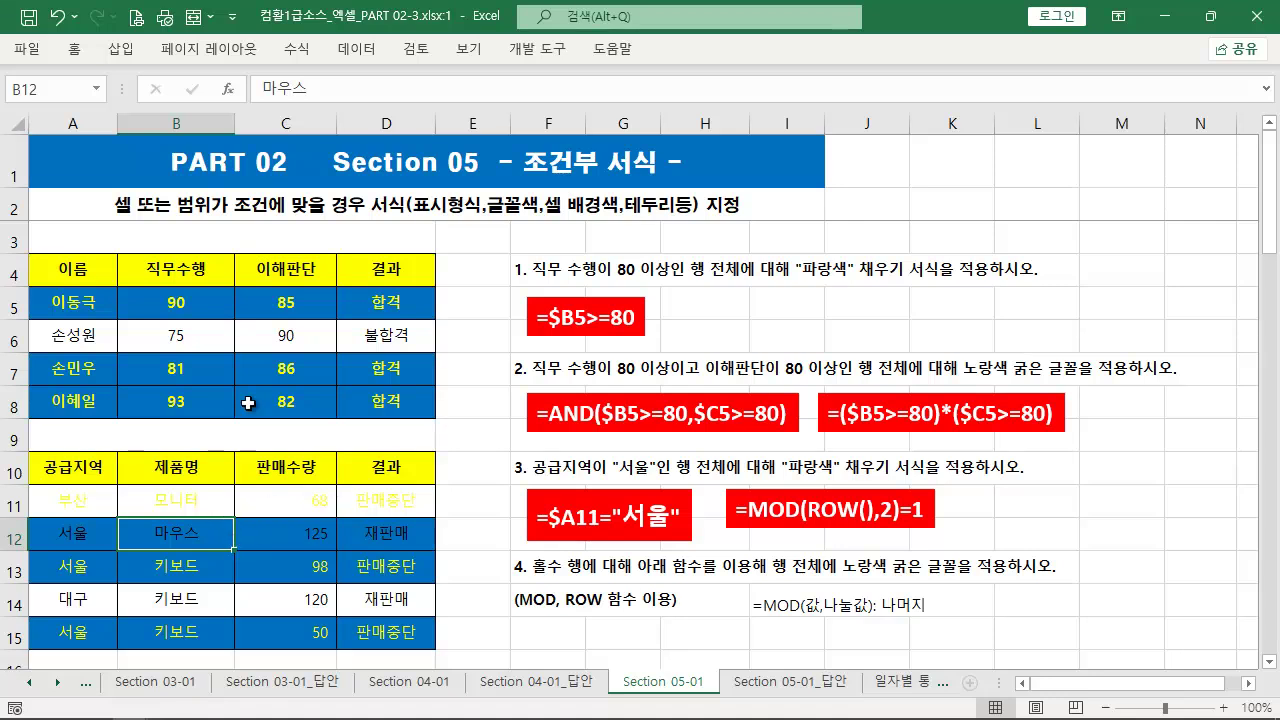
# - Examine the IF and MOD exercise table in A18:D22, including its numbers and the empty even/odd and multiple-of-3 columns
pyautogui.click(490, 540)
pyautogui.scroll(-1, 489, 541)
pyautogui.scroll(-4, 489, 541)
pyautogui.scroll(-1, 484, 525)
pyautogui.scroll(3, 484, 525)
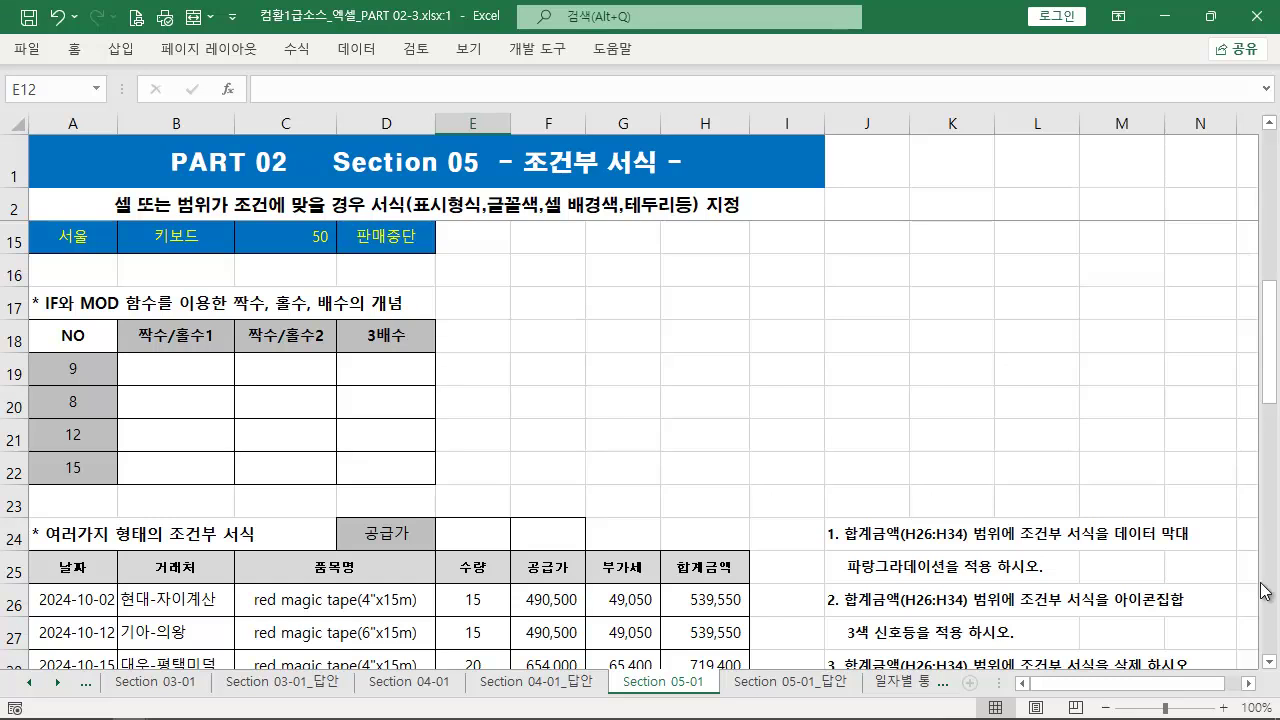
pyautogui.click(1270, 662)
pyautogui.click(1270, 662)
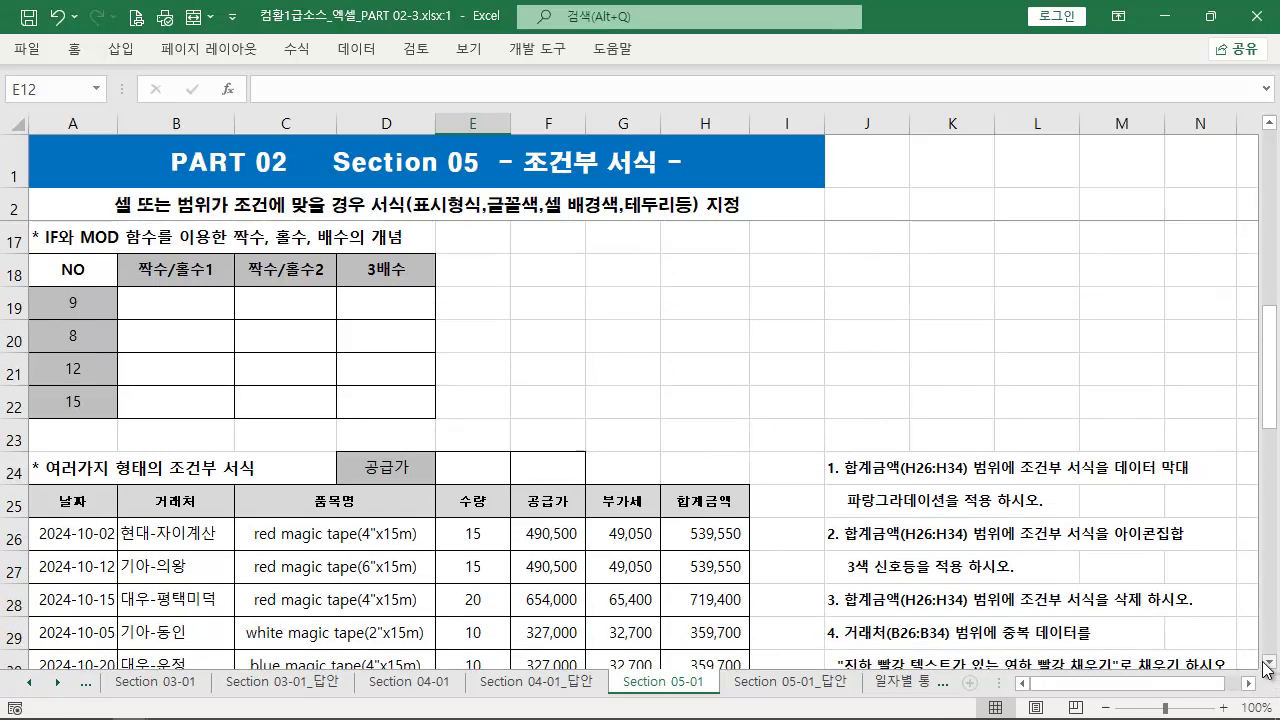
pyautogui.click(186, 308)
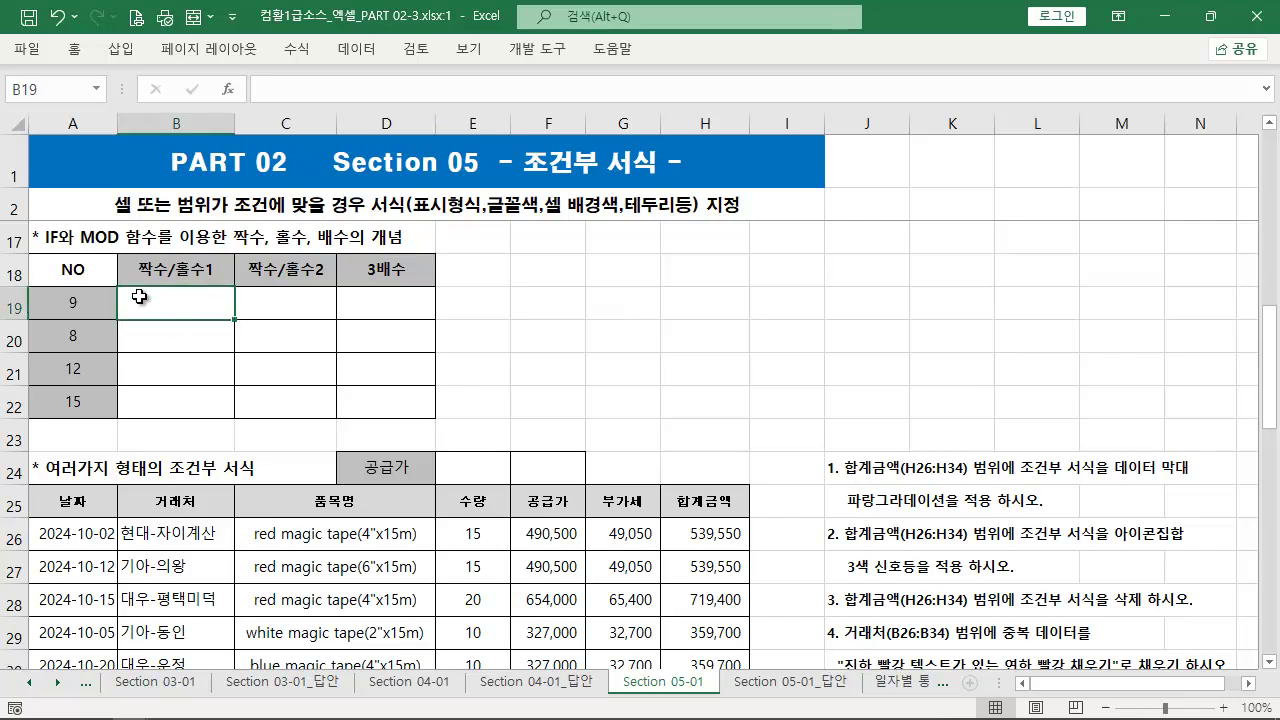
pyautogui.moveTo(42, 291)
pyautogui.mouseDown()
pyautogui.moveTo(93, 428)
pyautogui.moveTo(102, 419)
pyautogui.mouseUp()
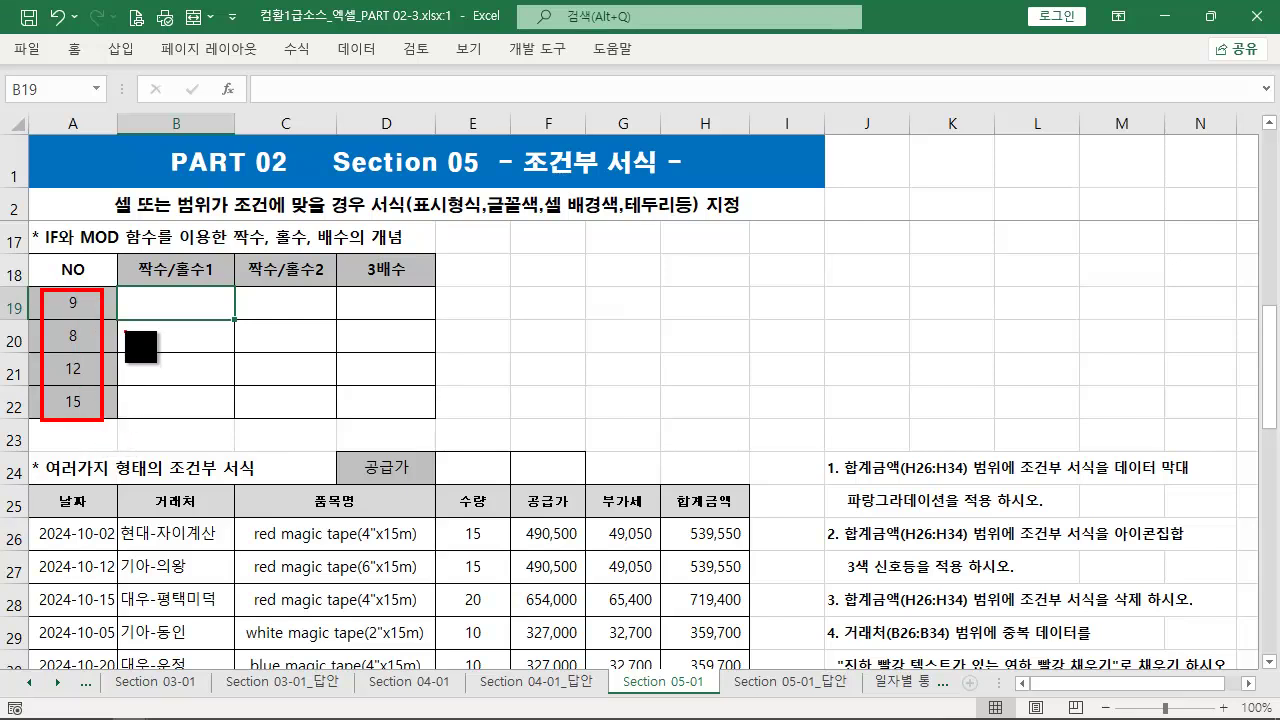
pyautogui.press('Escape')
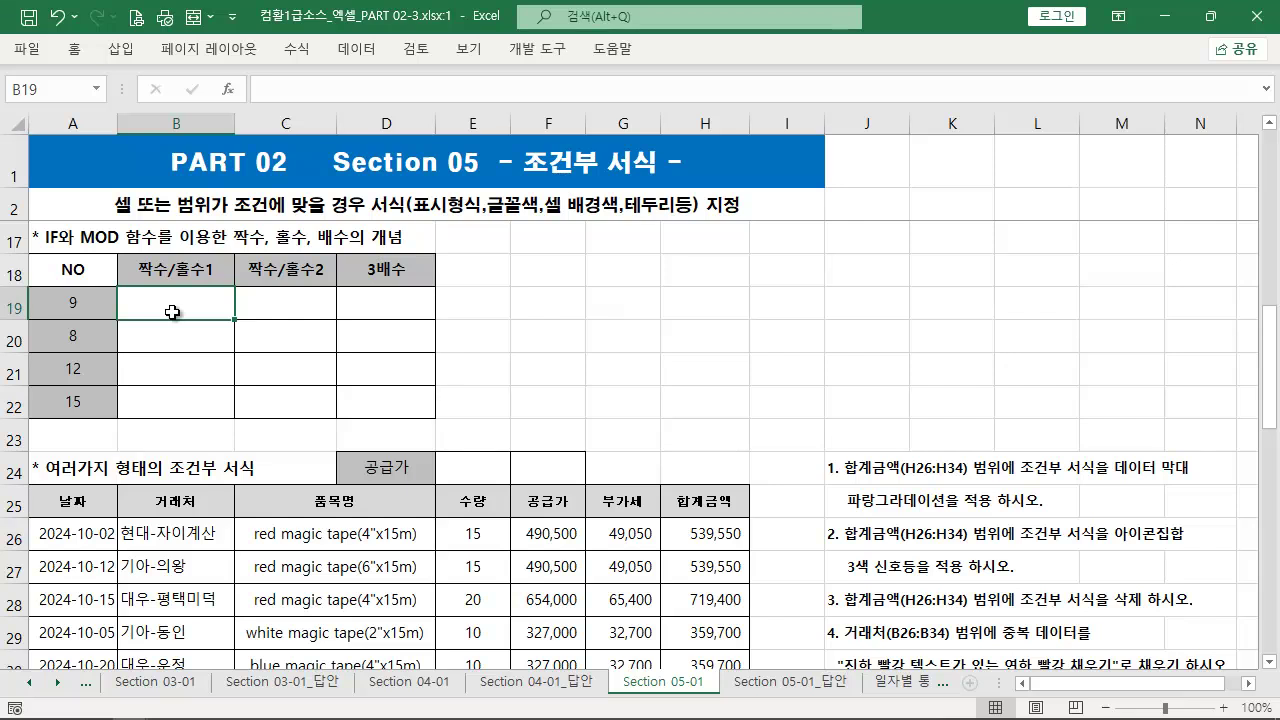
pyautogui.click(76, 313)
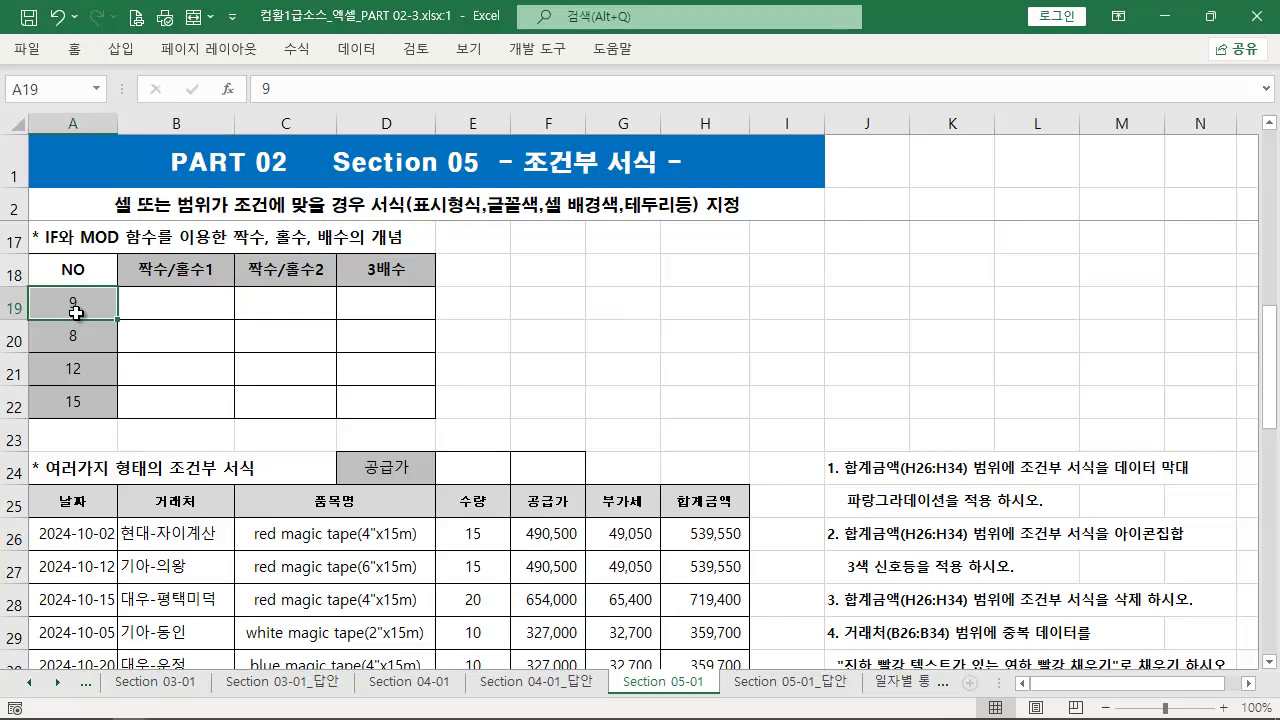
# - Fill in cells B19 to B22 by hand with 홀수, 짝수, 짝수 and 홀수
pyautogui.click(140, 309)
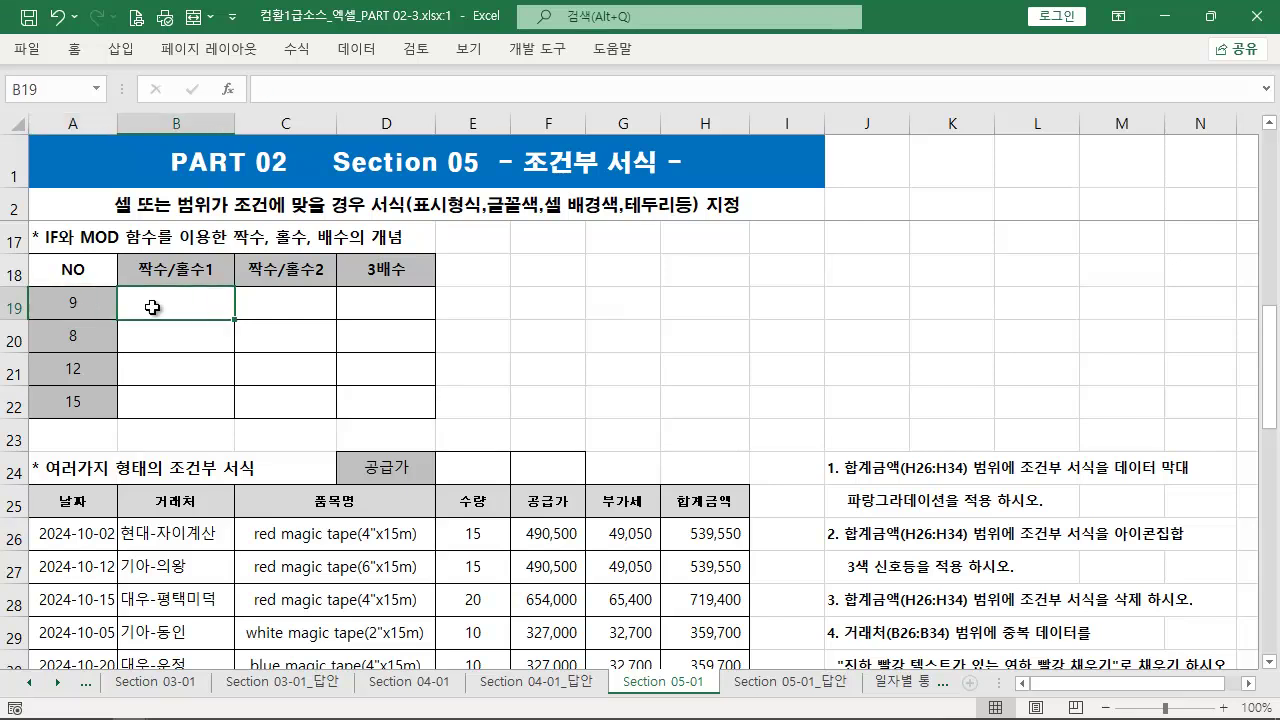
pyautogui.write('GHFTN')
pyautogui.press('BackSpace')
pyautogui.press('BackSpace')
pyautogui.press('BackSpace')
pyautogui.press('BackSpace')
pyautogui.press('BackSpace')
pyautogui.write('ㅎㅗㄹ수')
pyautogui.press('Return')
pyautogui.write('짝수')
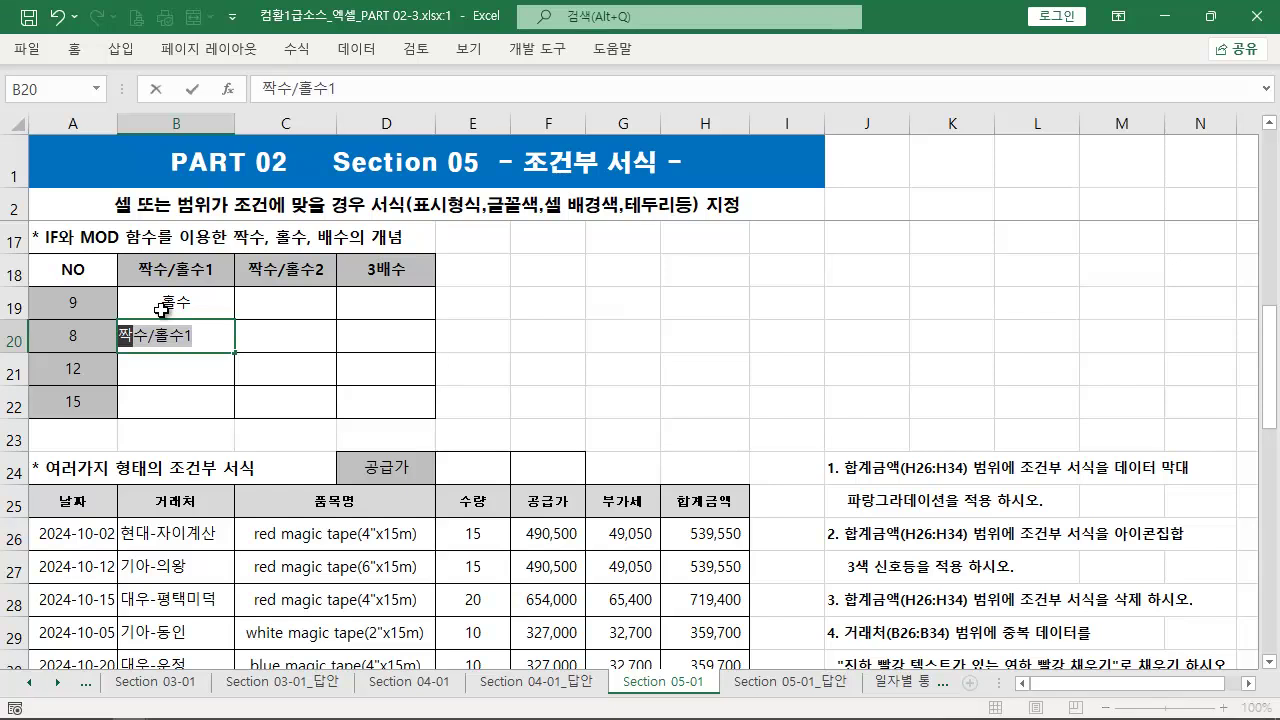
pyautogui.press('Delete')
pyautogui.press('Return')
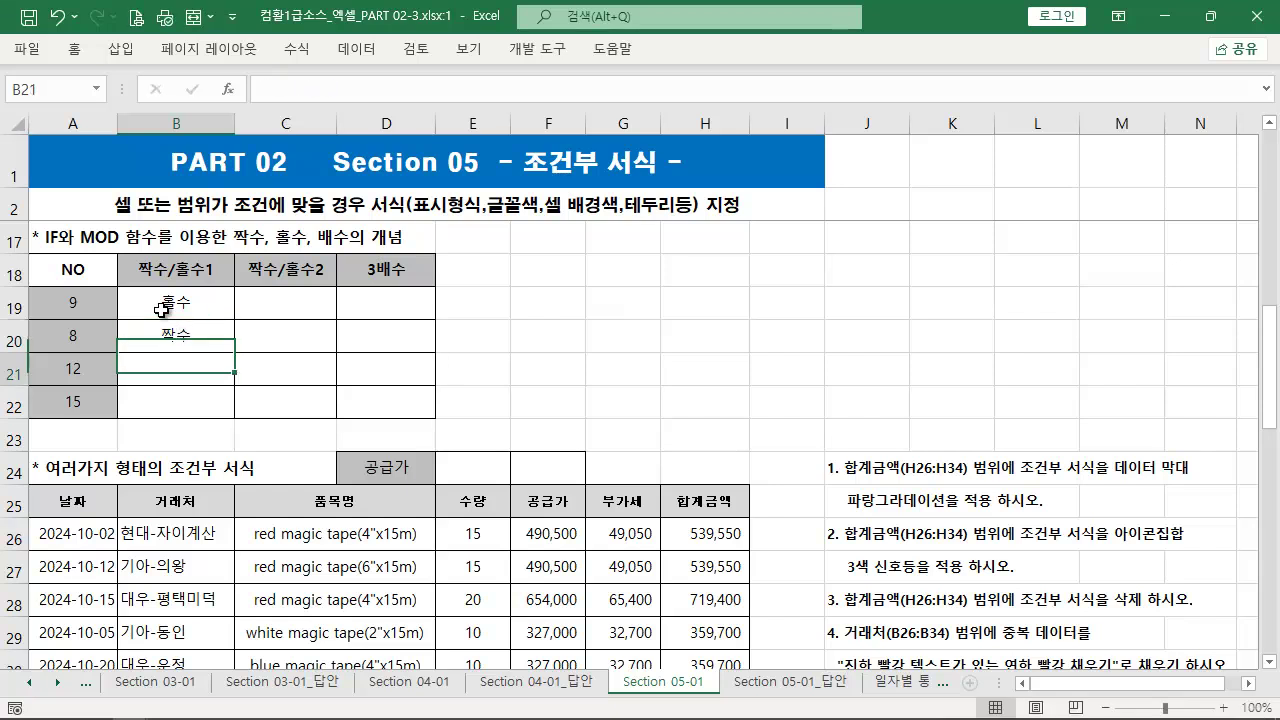
pyautogui.write('짝수')
pyautogui.press('Return')
pyautogui.write('홀수')
pyautogui.press('Return')
# - Clear the manually entered answers from B19:B22
pyautogui.moveTo(159, 308); pyautogui.dragTo(160, 412)
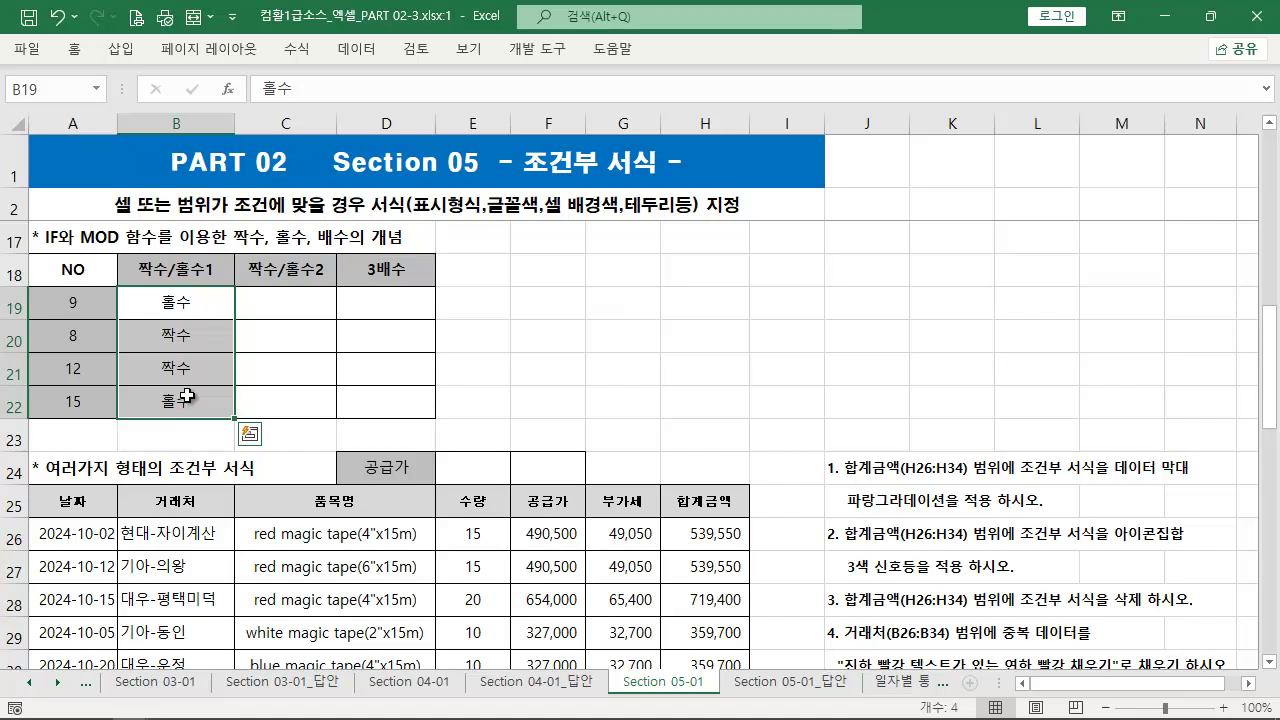
pyautogui.press('Delete')
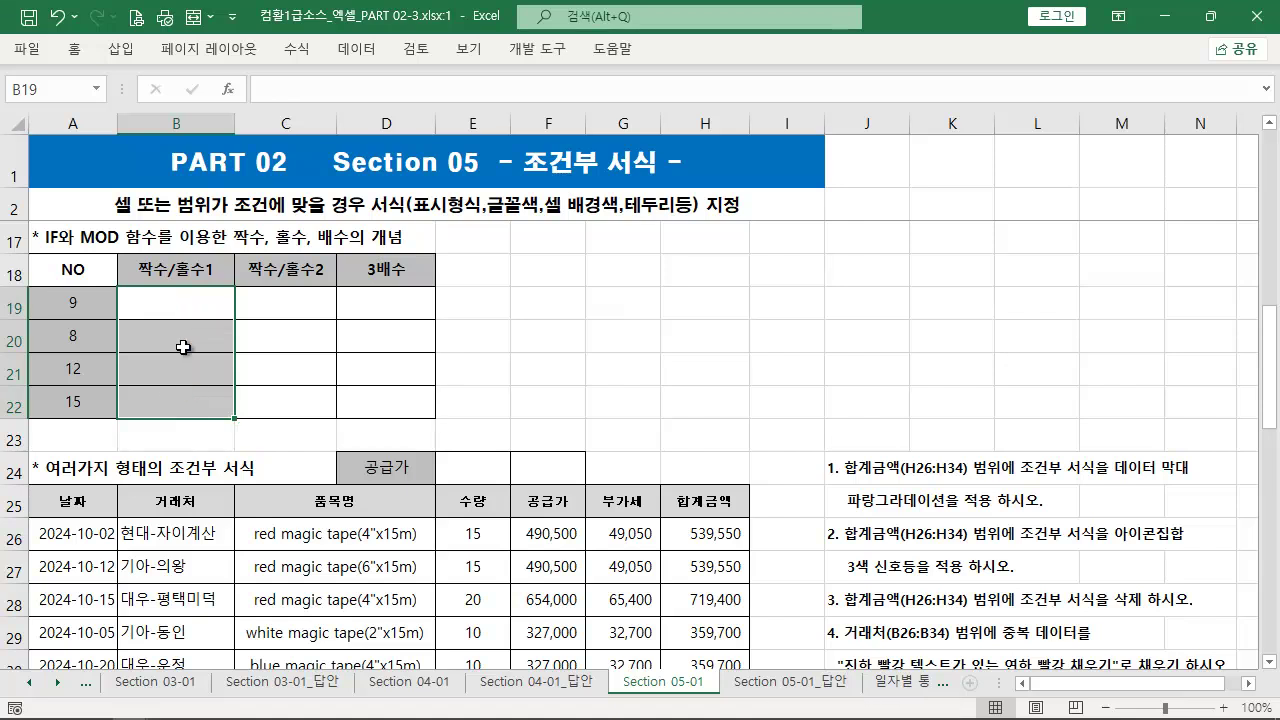
# - Start an IF formula in cell B19, up to its opening parenthesis
pyautogui.click(178, 303)
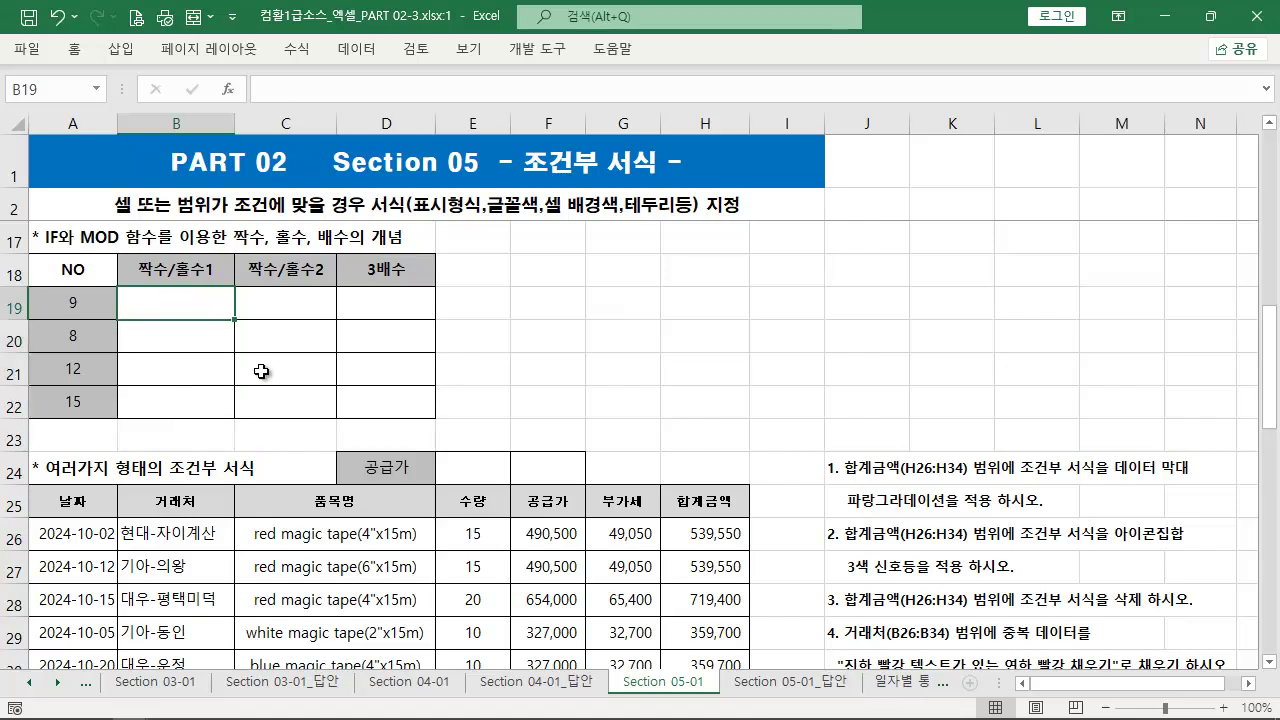
pyautogui.write('=')
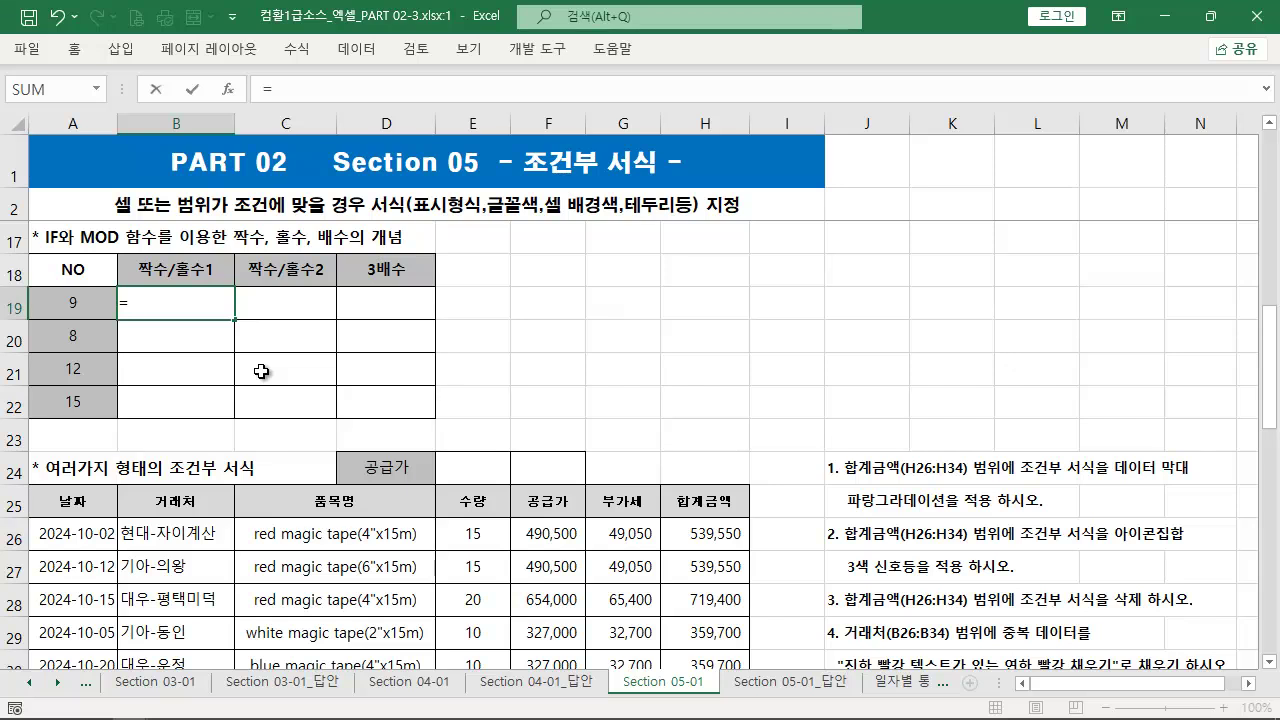
pyautogui.write('IF')
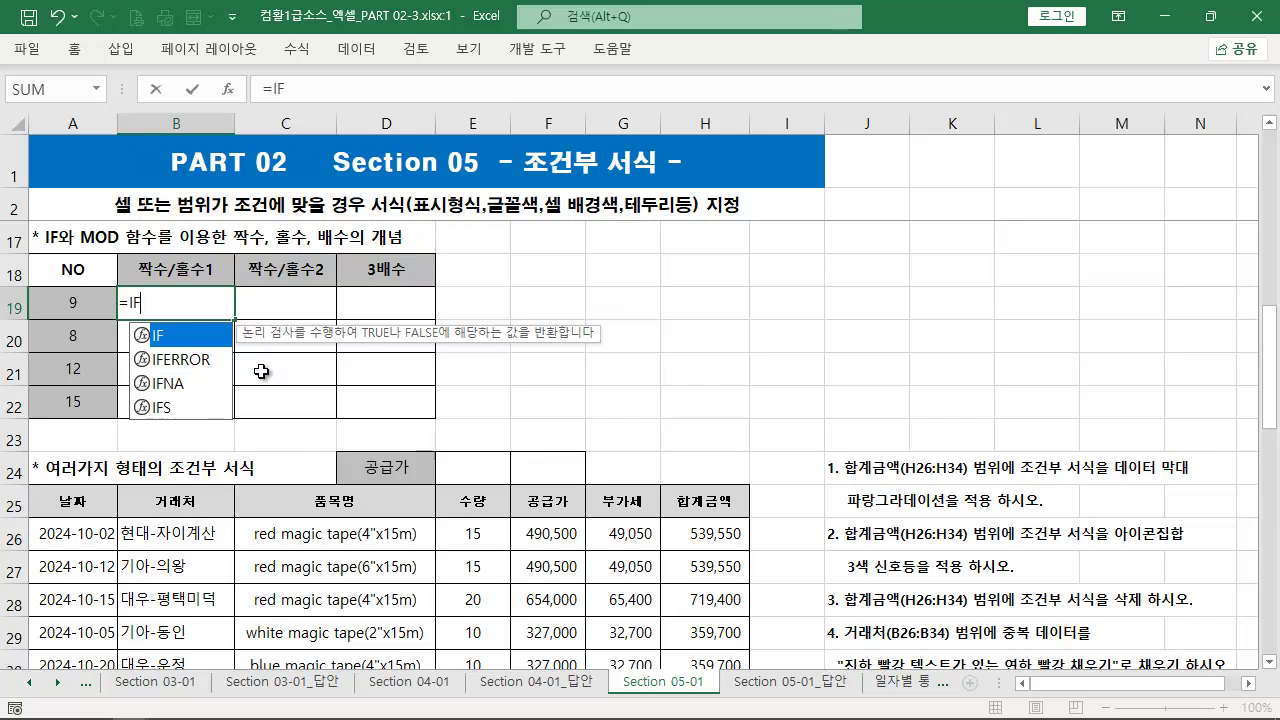
pyautogui.write('(')
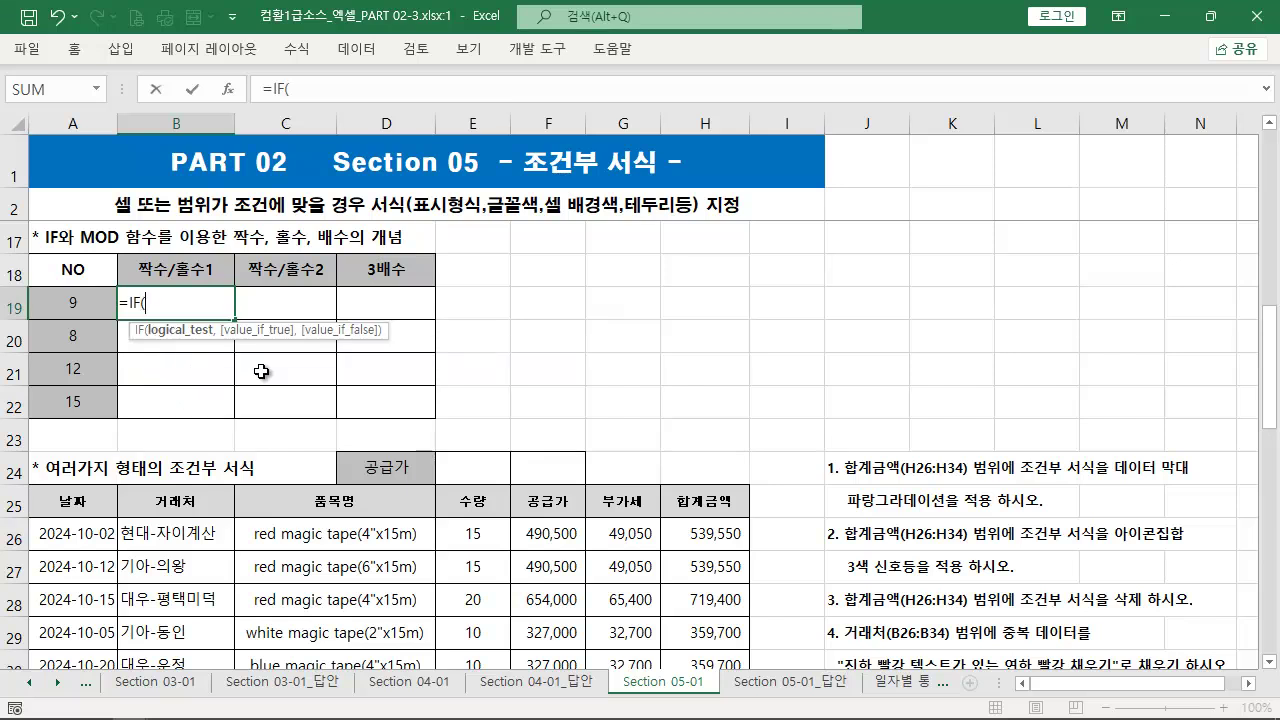
pyautogui.hotkey('ctrl', '2')
pyautogui.moveTo(144, 343); pyautogui.dragTo(415, 343)
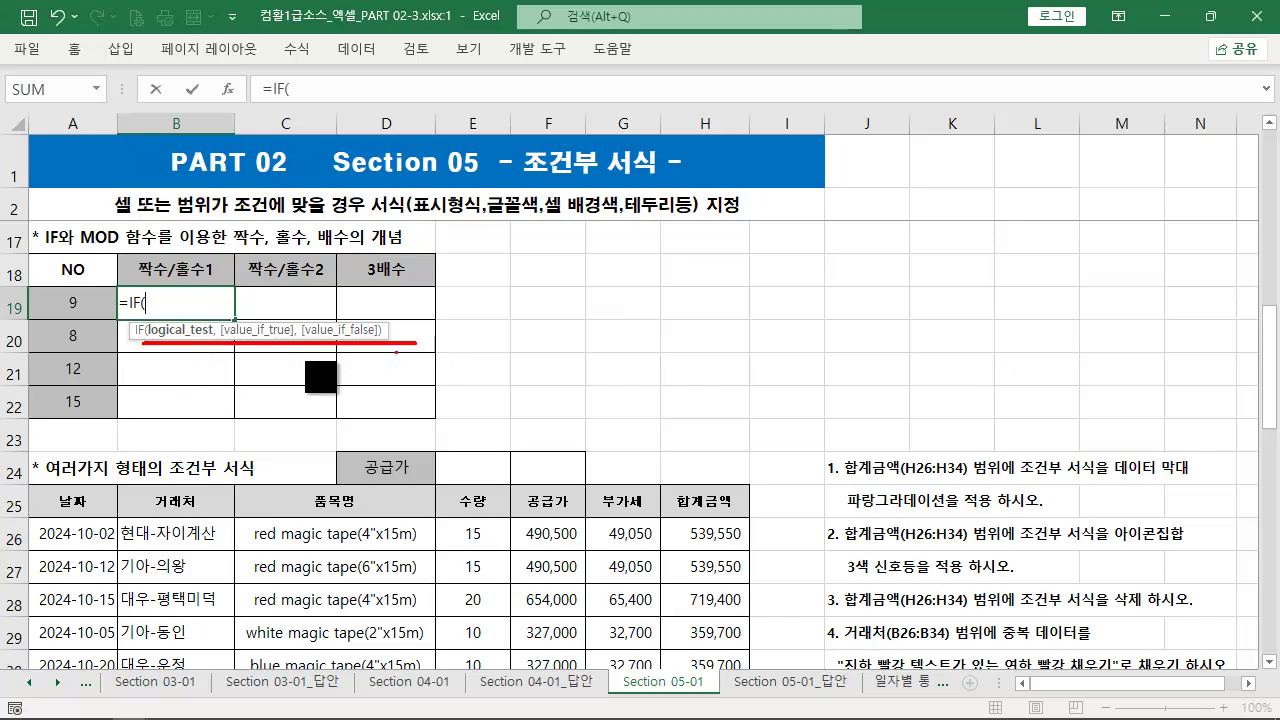
pyautogui.press('e')
pyautogui.moveTo(180, 345); pyautogui.dragTo(191, 383)
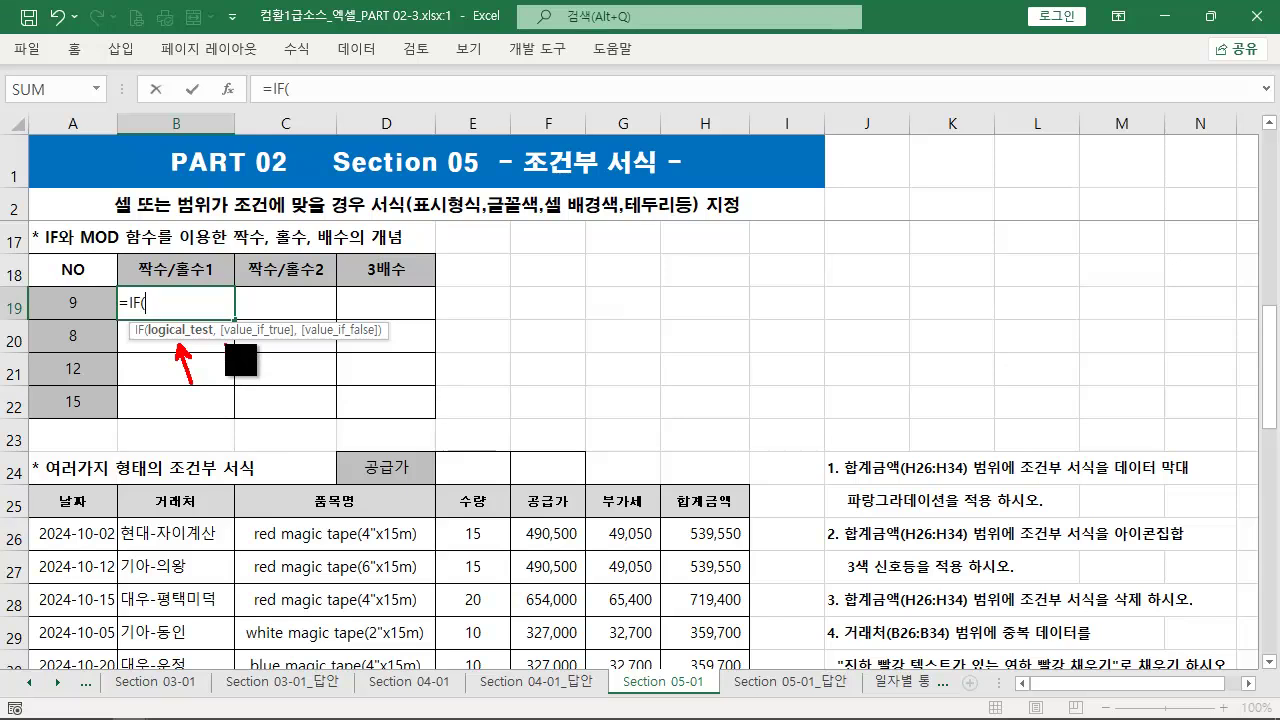
pyautogui.moveTo(222, 343)
pyautogui.mouseDown()
pyautogui.moveTo(290, 343)
pyautogui.moveTo(278, 372)
pyautogui.moveTo(351, 381)
pyautogui.mouseUp()
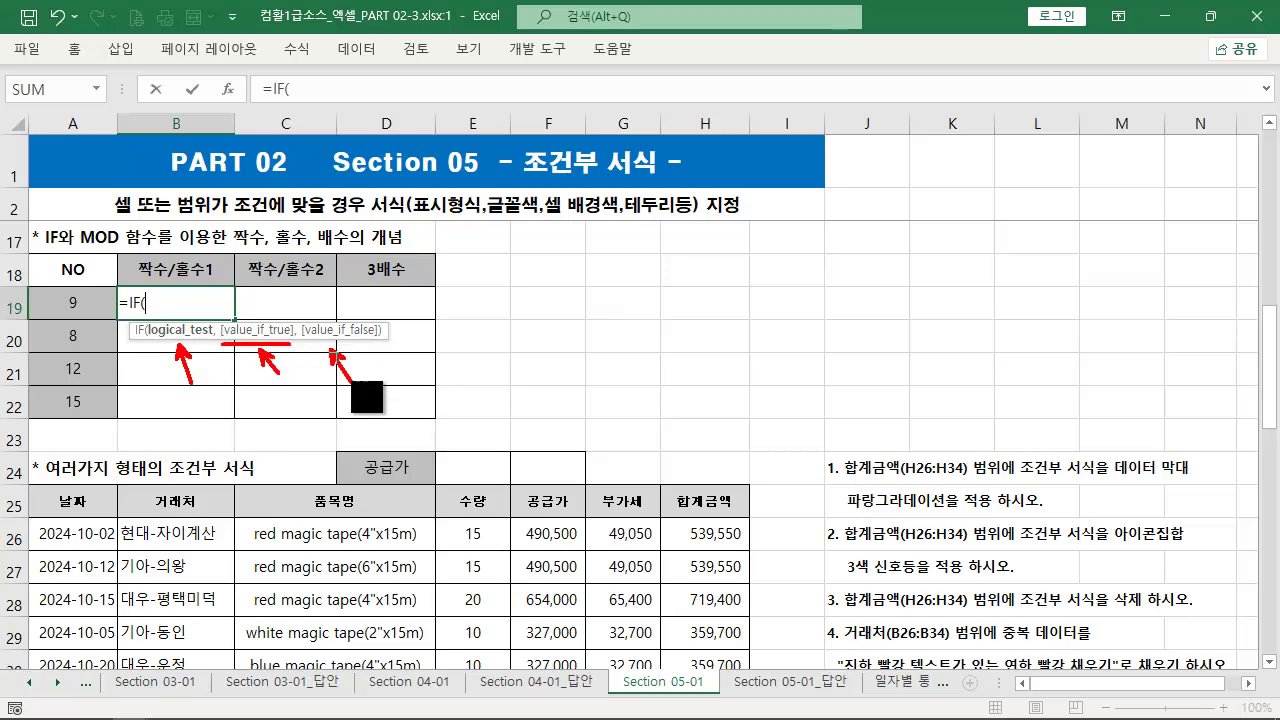
pyautogui.moveTo(140, 320)
pyautogui.mouseDown()
pyautogui.moveTo(212, 351)
pyautogui.moveTo(226, 290)
pyautogui.moveTo(268, 322)
pyautogui.moveTo(285, 307)
pyautogui.mouseUp()
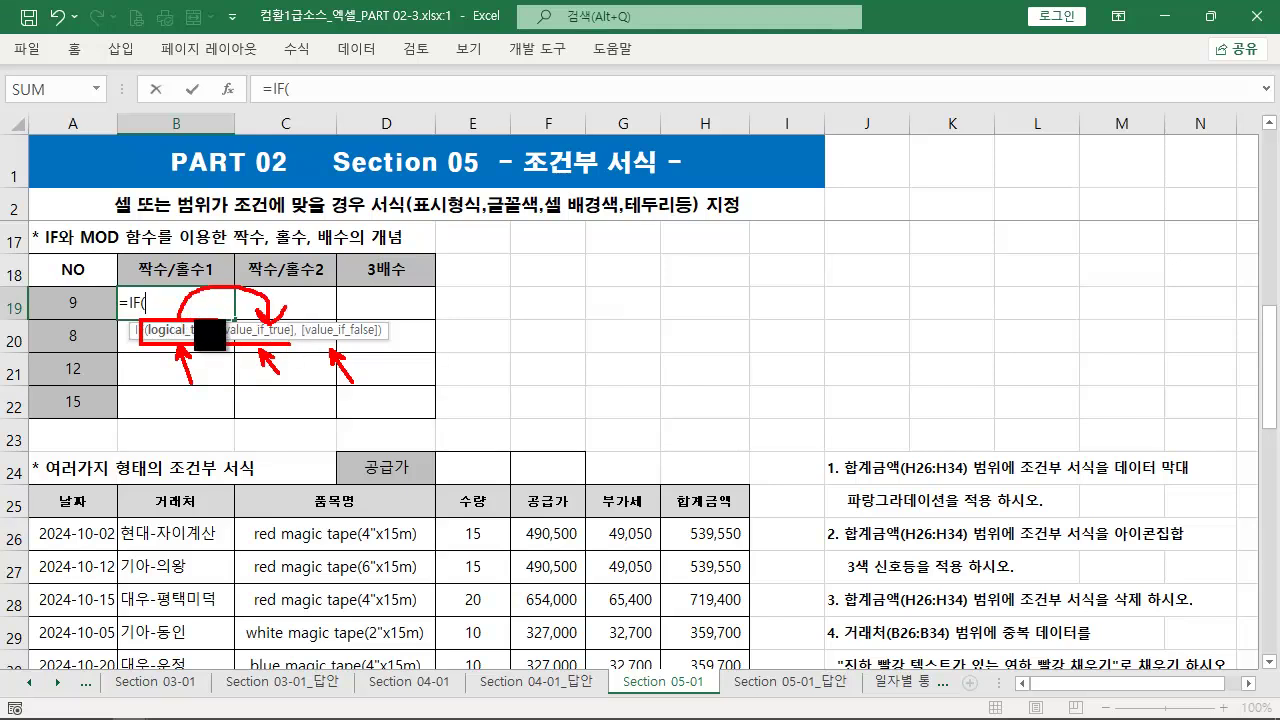
pyautogui.moveTo(186, 334)
pyautogui.mouseDown()
pyautogui.moveTo(286, 277)
pyautogui.moveTo(357, 323)
pyautogui.mouseUp()
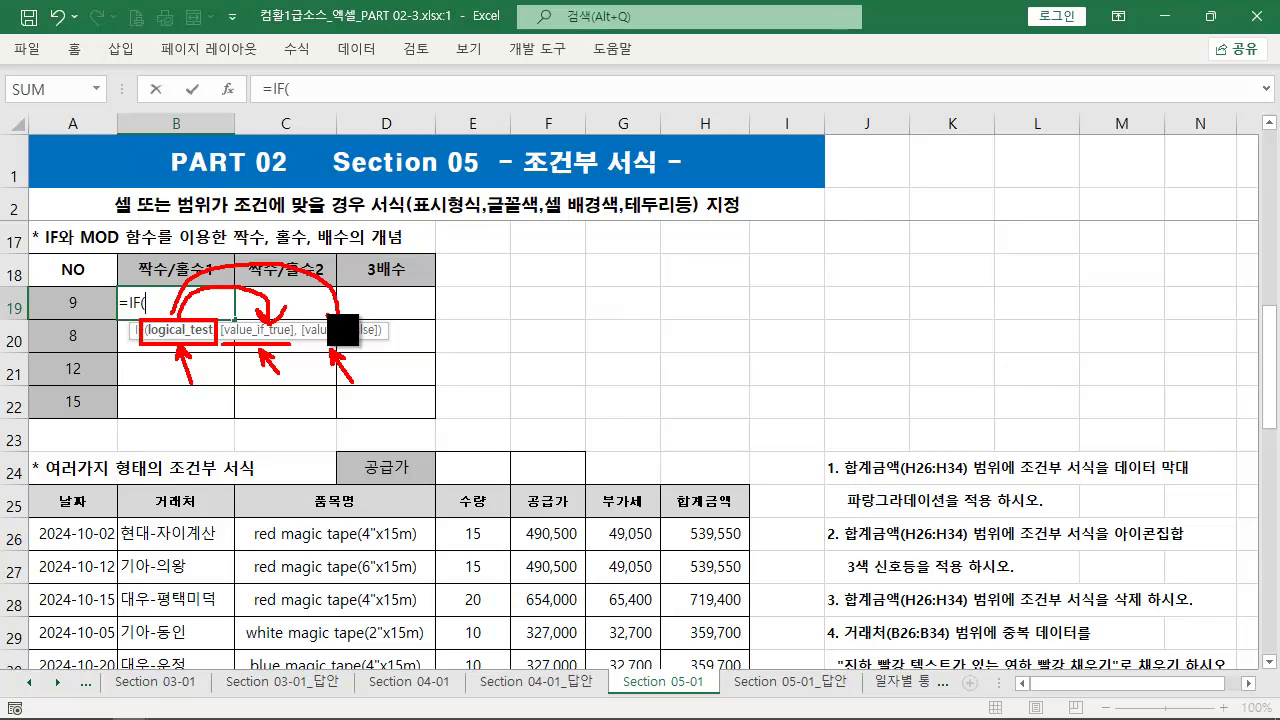
pyautogui.press('Escape')
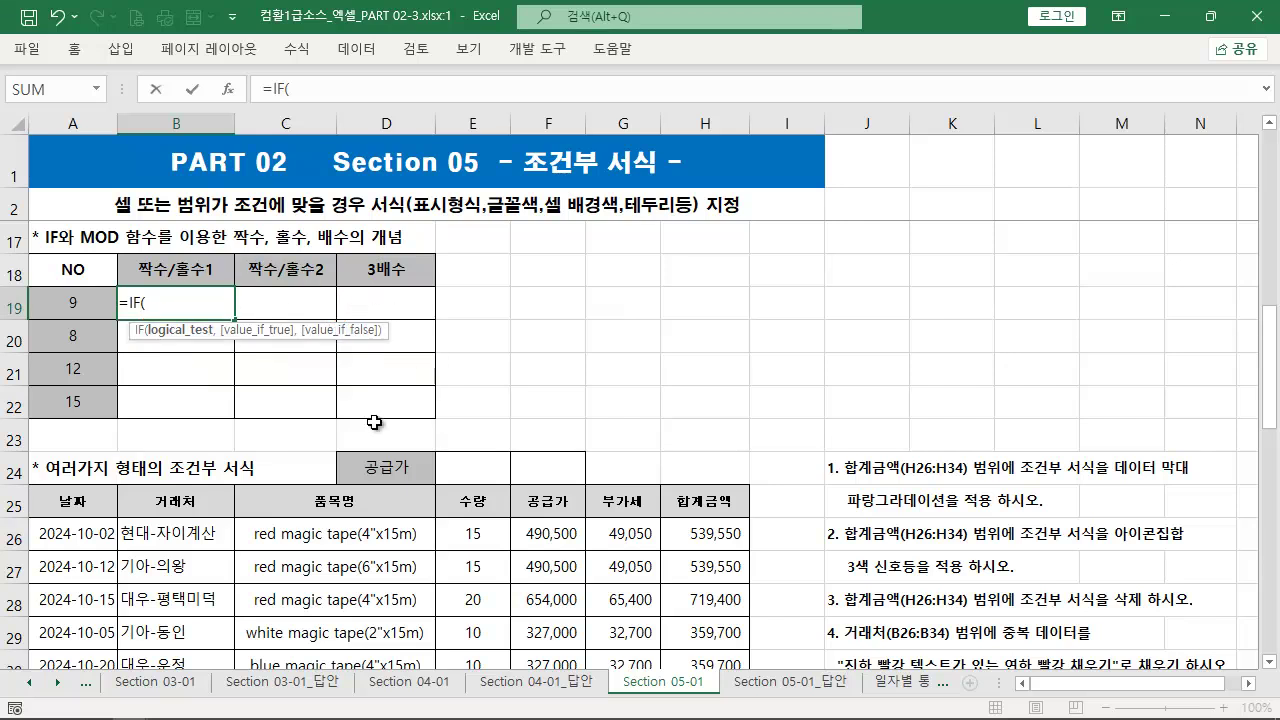
# - Add MOD(A19,2) inside the IF function in B19 as the start of its logical test
pyautogui.click(70, 305)
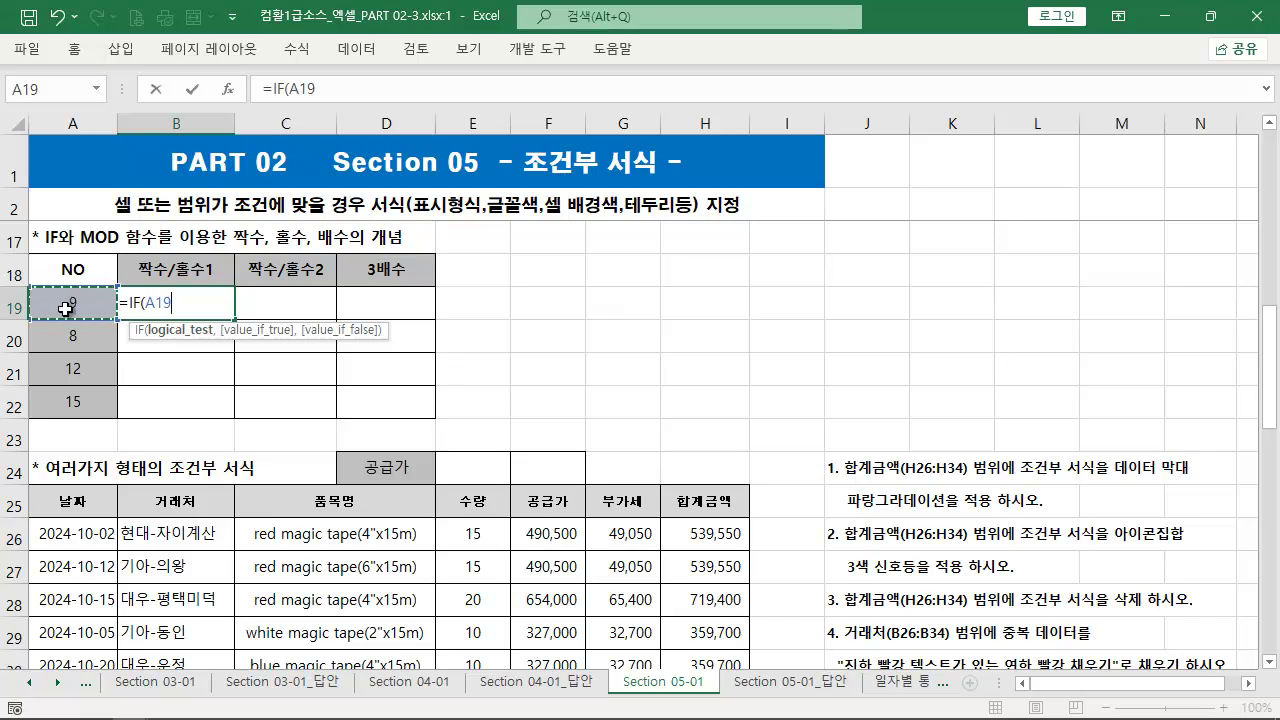
pyautogui.press('BackSpace')
pyautogui.press('BackSpace')
pyautogui.write('MOD')
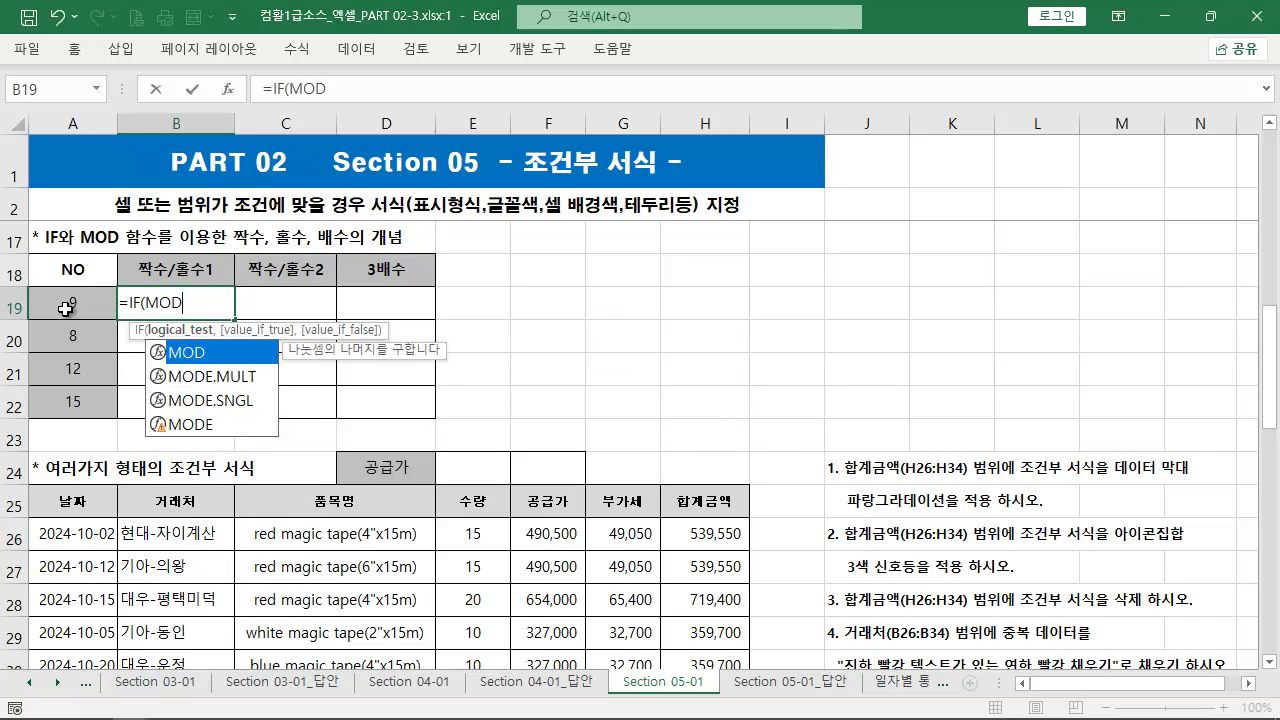
pyautogui.write('(')
pyautogui.click(65, 308)
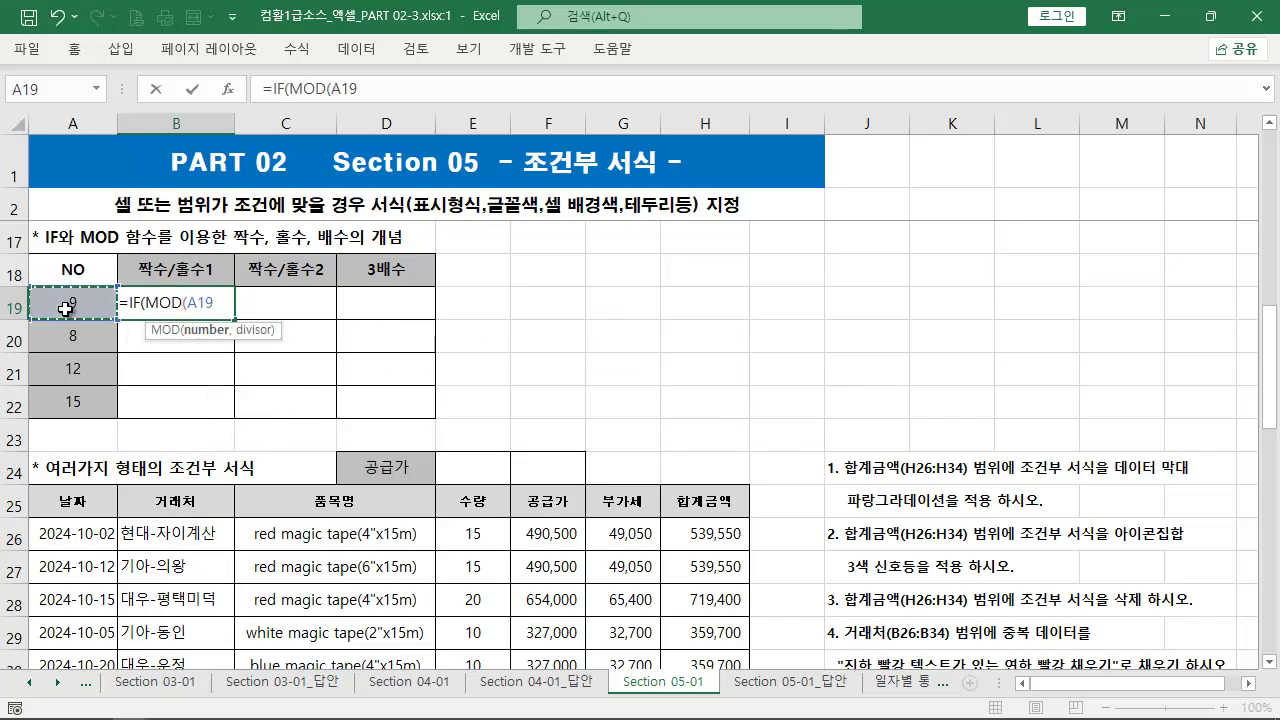
pyautogui.write(',')
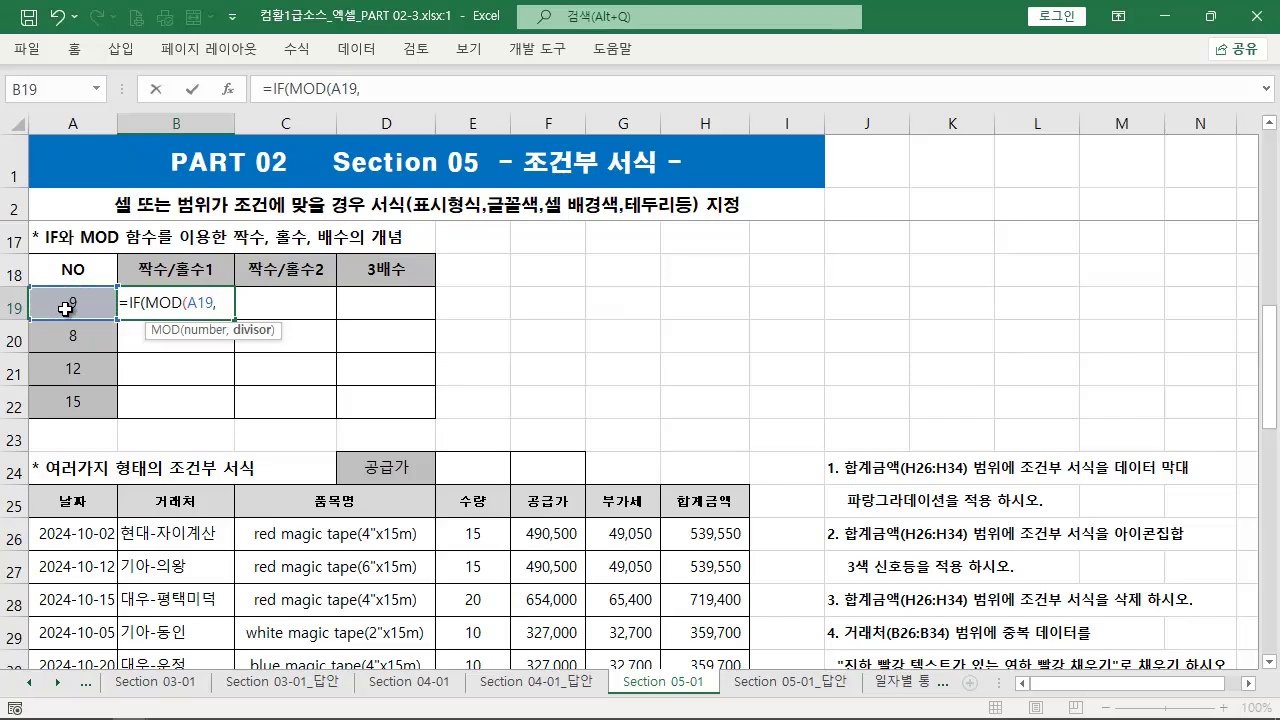
pyautogui.write('2)')
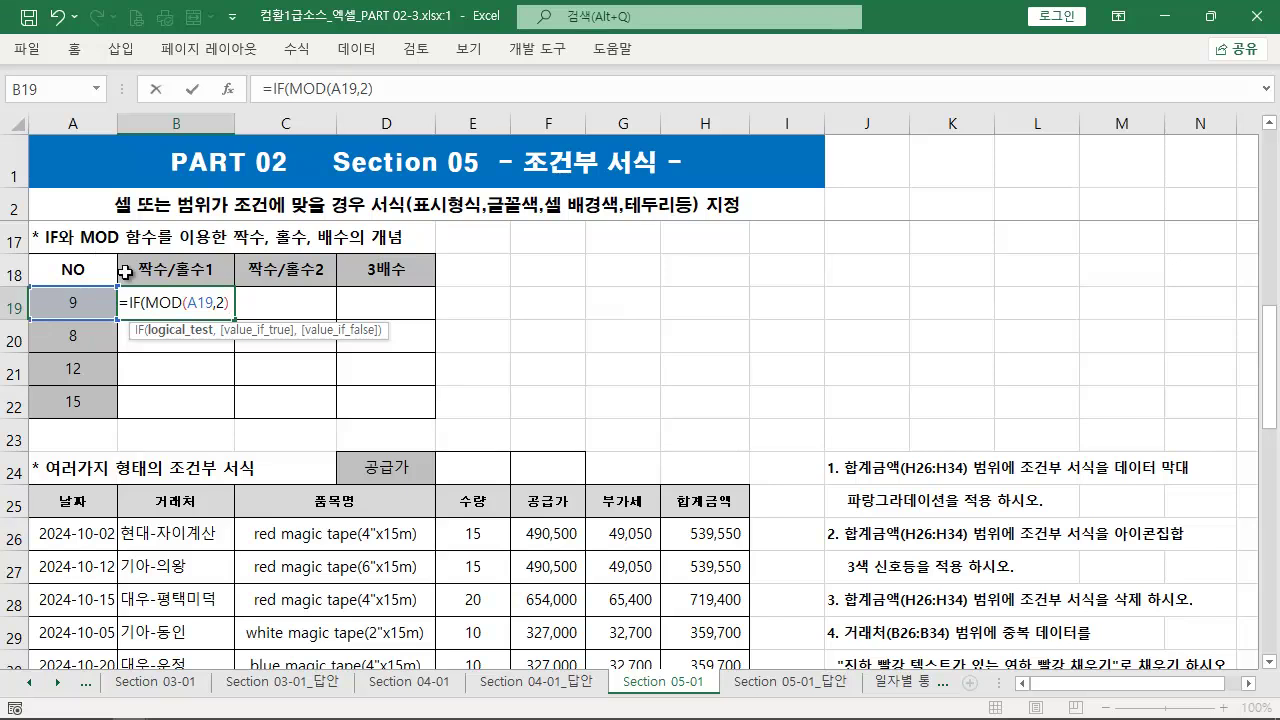
pyautogui.moveTo(232, 318)
pyautogui.mouseDown()
pyautogui.moveTo(176, 286)
pyautogui.moveTo(144, 285)
pyautogui.mouseUp()
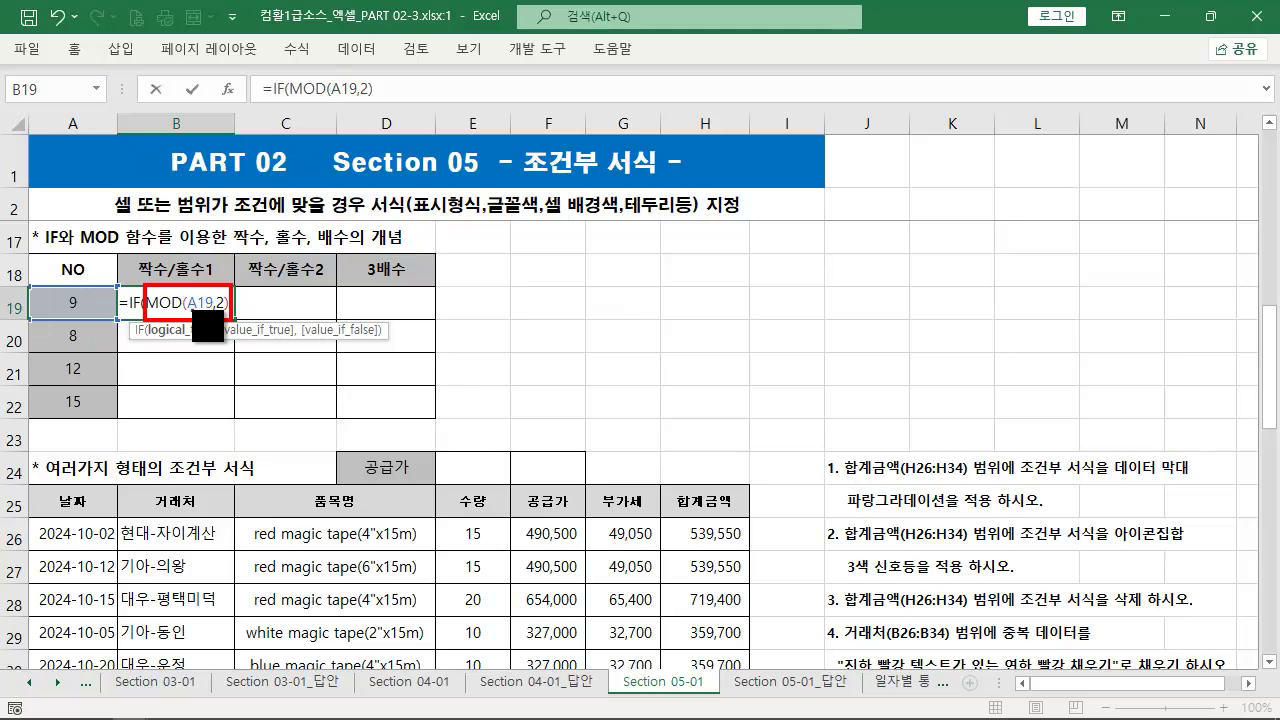
pyautogui.press('Escape')
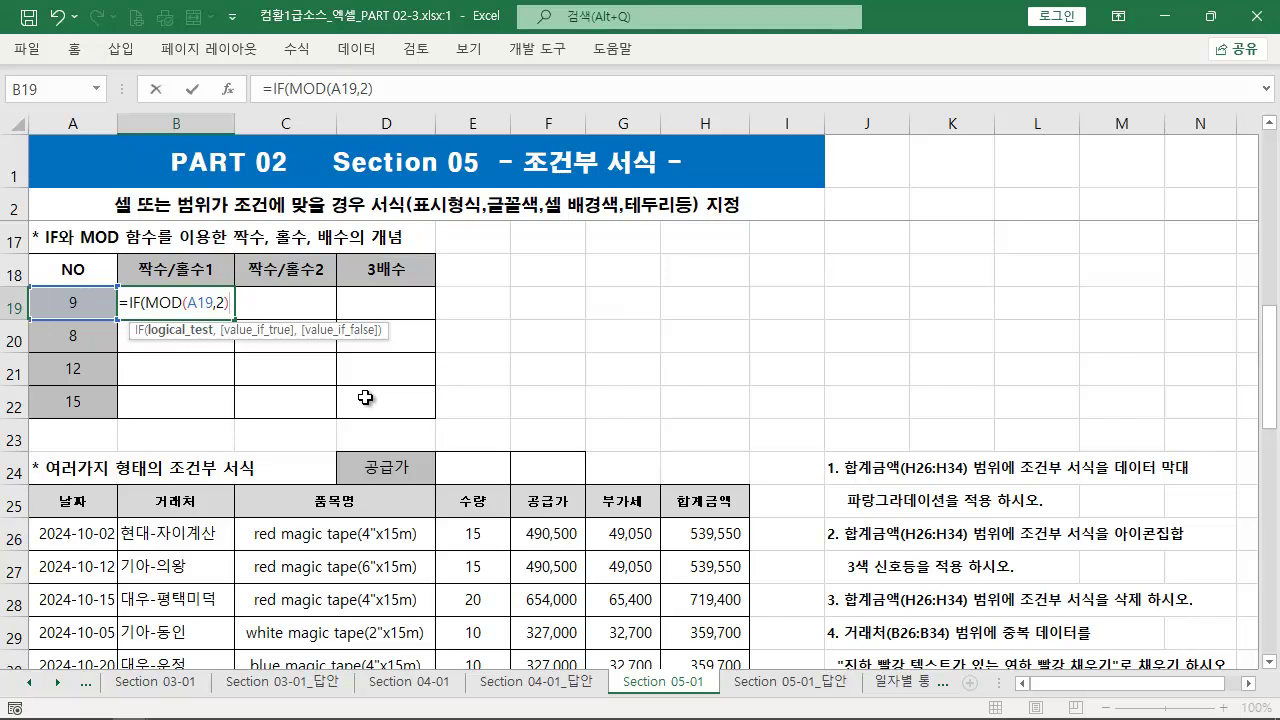
# - Complete the formula as =IF(MOD(A19,2)=0,"짝수","홀수") and fill it down to B22
pyautogui.write('=0')
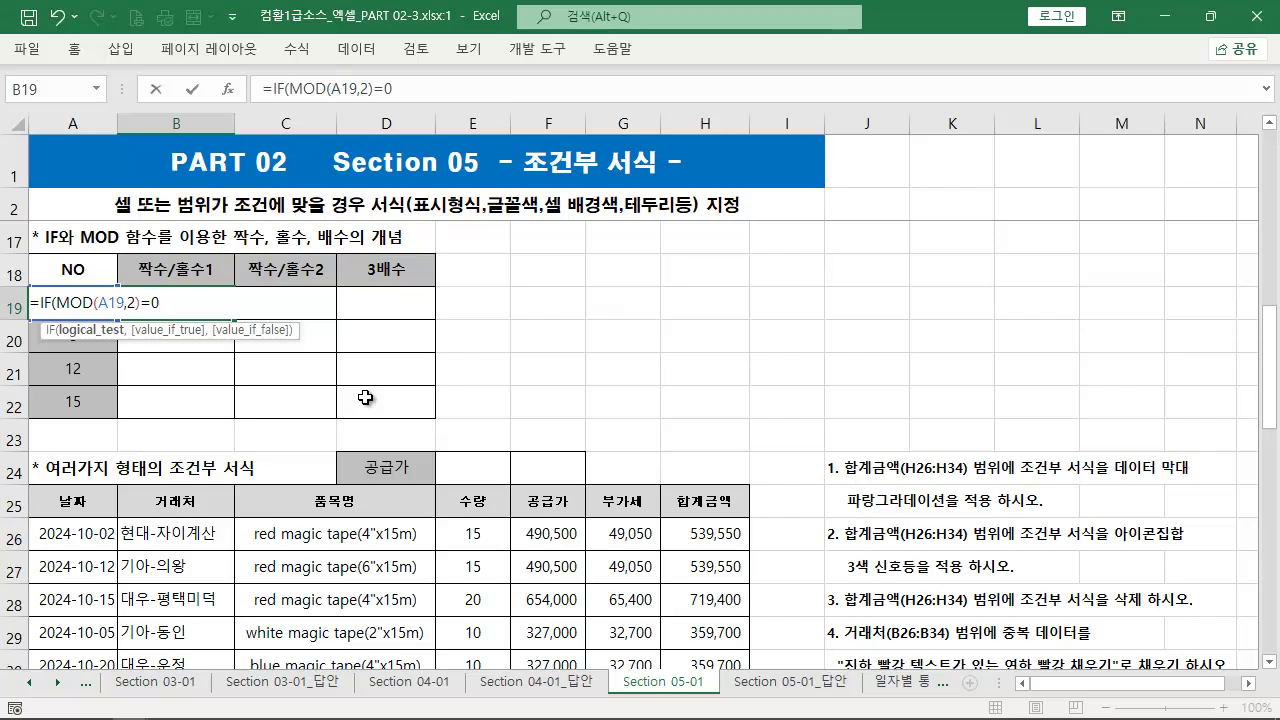
pyautogui.write(',')
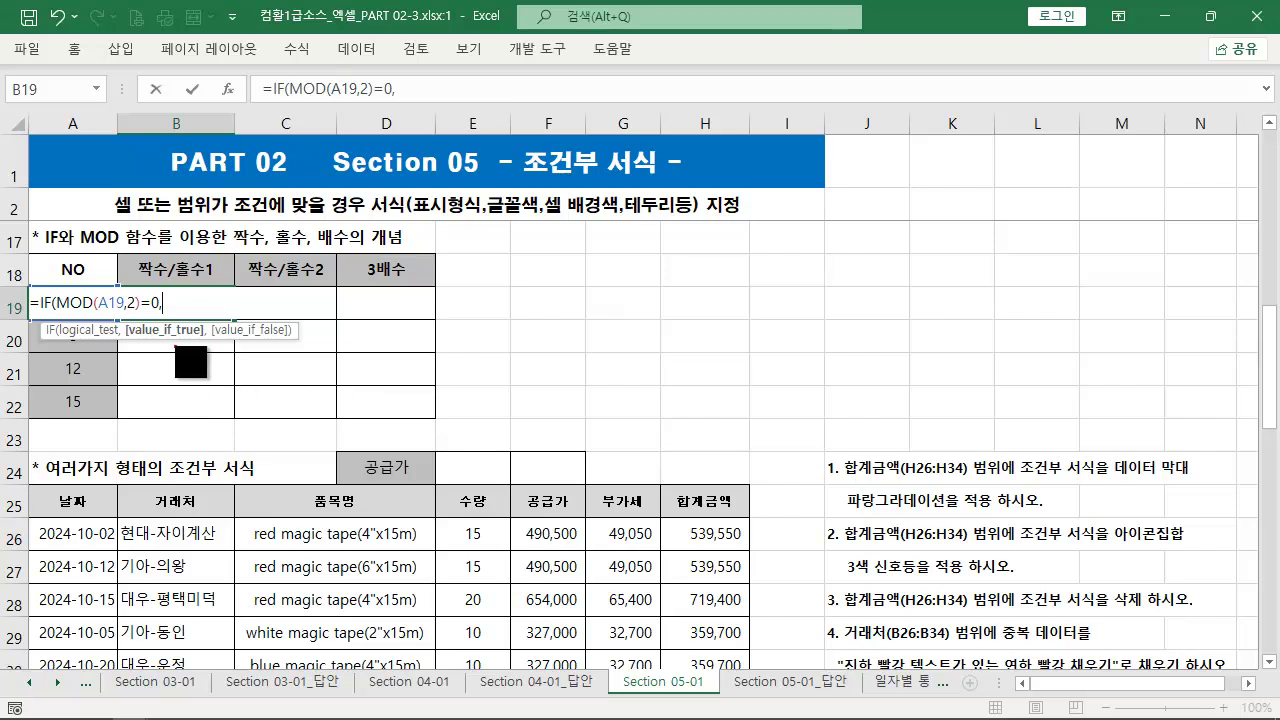
pyautogui.write('"짝수","홀수"')
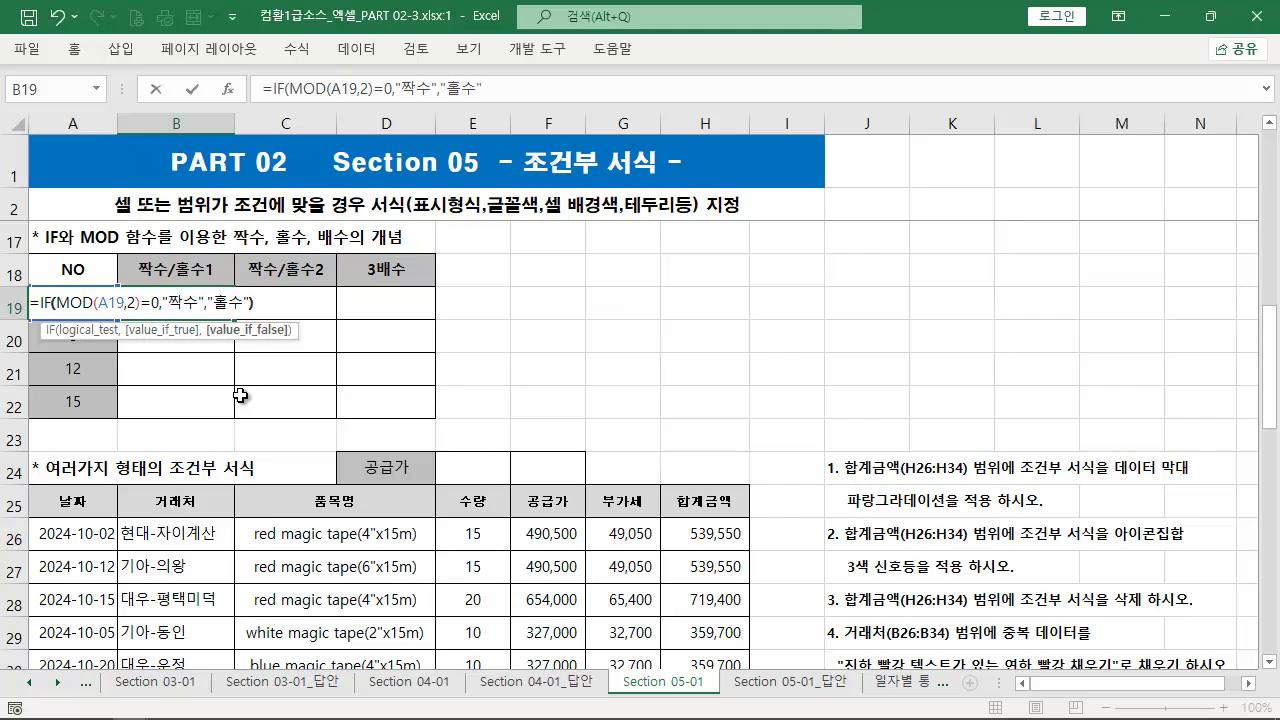
pyautogui.write(')')
pyautogui.hotkey('ctrl', 'Return')
pyautogui.moveTo(235, 321); pyautogui.dragTo(235, 414)
# - Duplicate the red =$A11="서울" text box beside the IF and MOD table and replace its text with the formula from B19
pyautogui.click(185, 300)
pyautogui.moveTo(537, 90); pyautogui.dragTo(262, 90)
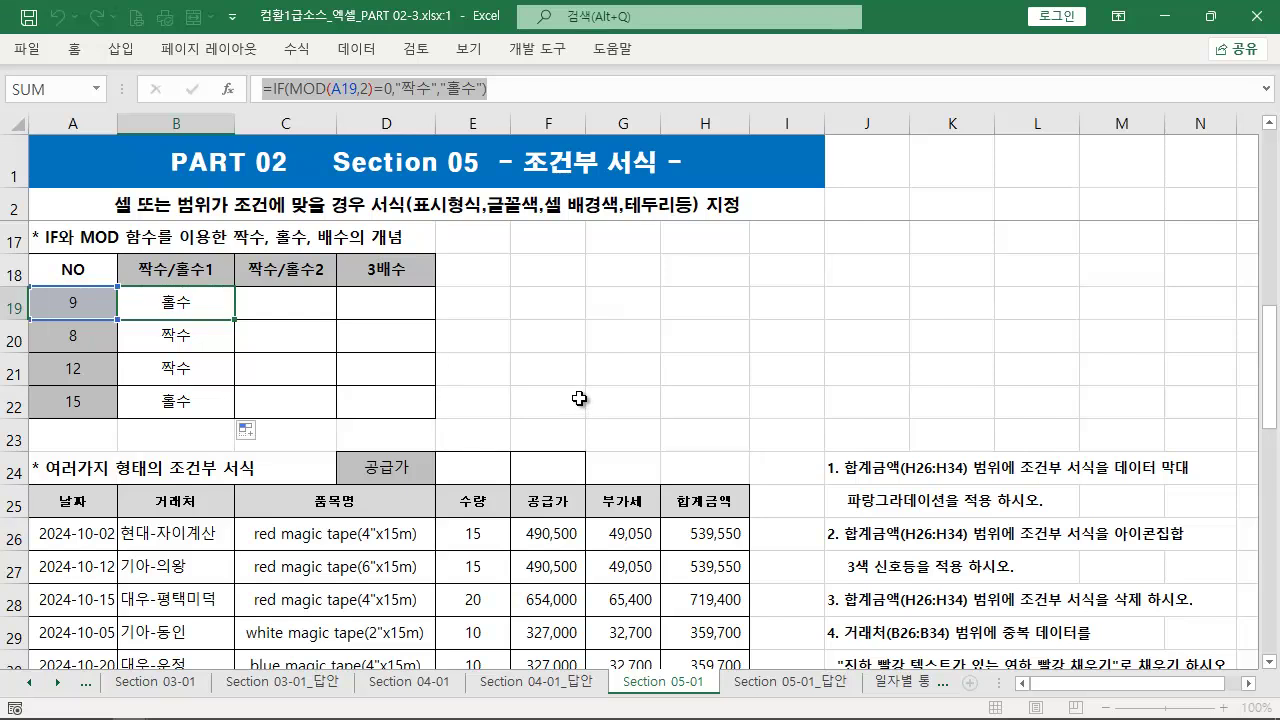
pyautogui.press('Escape')
pyautogui.scroll(2, 579, 399)
pyautogui.click(624, 262)
pyautogui.moveTo(637, 280); pyautogui.dragTo(578, 540)
pyautogui.hotkey('ctrl', 'a')
pyautogui.hotkey('ctrl', 'v')
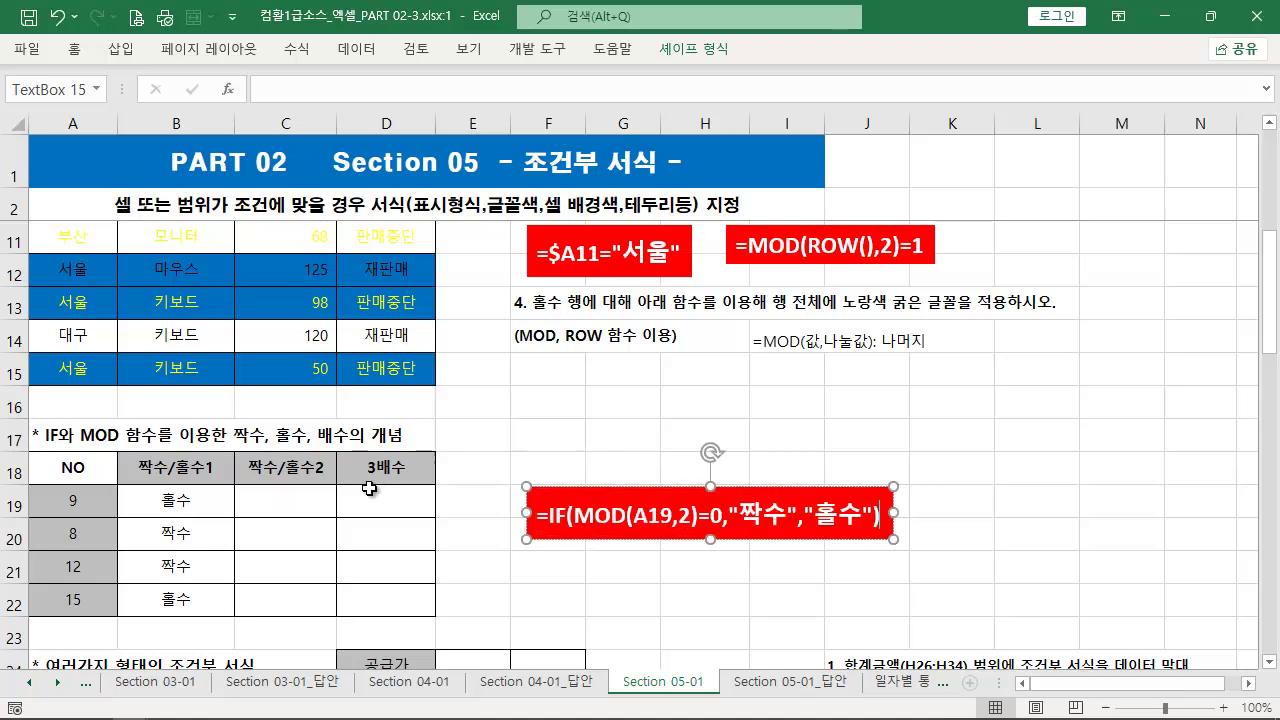
# - Start the formula in C19 with an IF function whose logical test begins with MOD(A19,2)
pyautogui.scroll(-2, 370, 488)
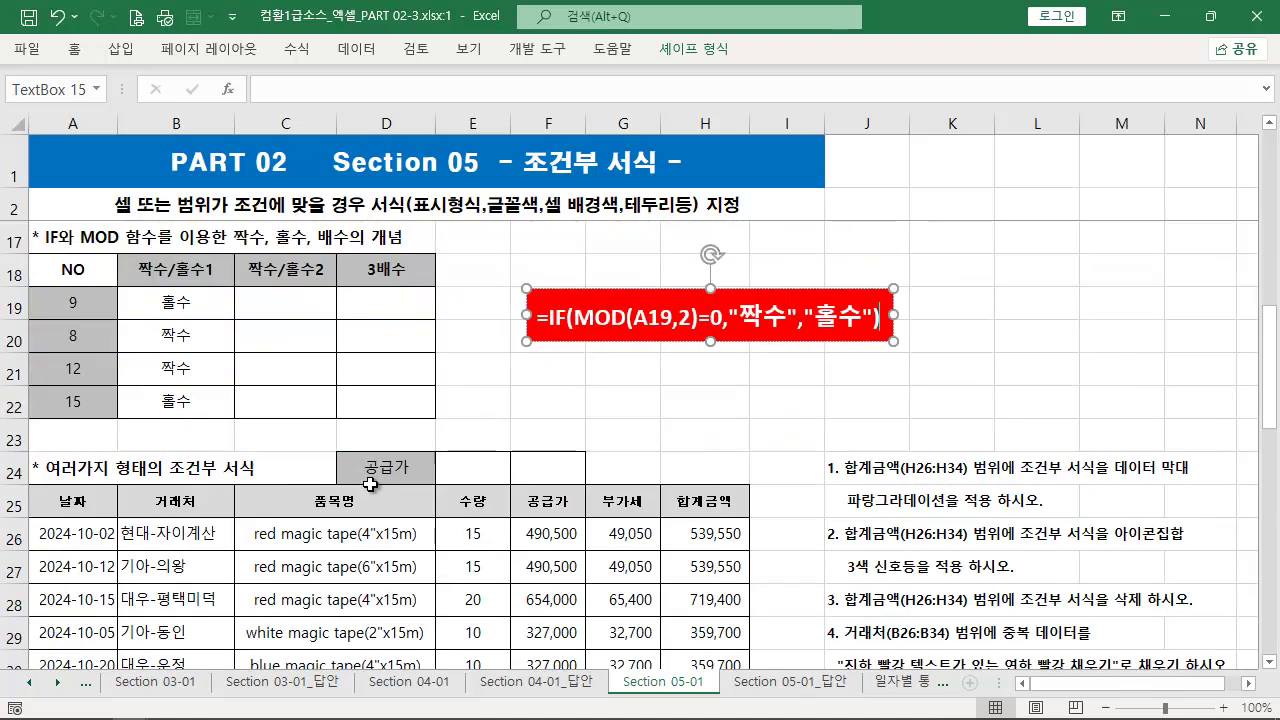
pyautogui.click(276, 312)
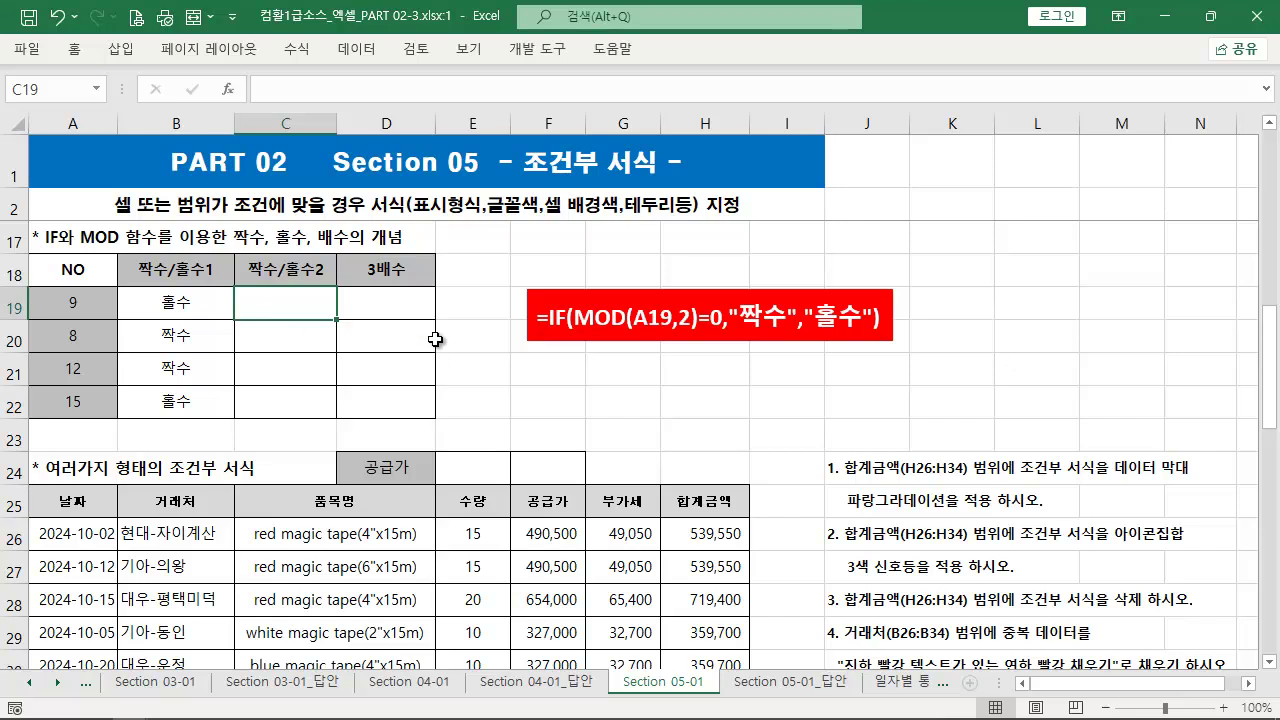
pyautogui.hotkey('ctrl', '2')
pyautogui.moveTo(125, 289); pyautogui.dragTo(226, 320)
pyautogui.press('Escape')
pyautogui.write('=')
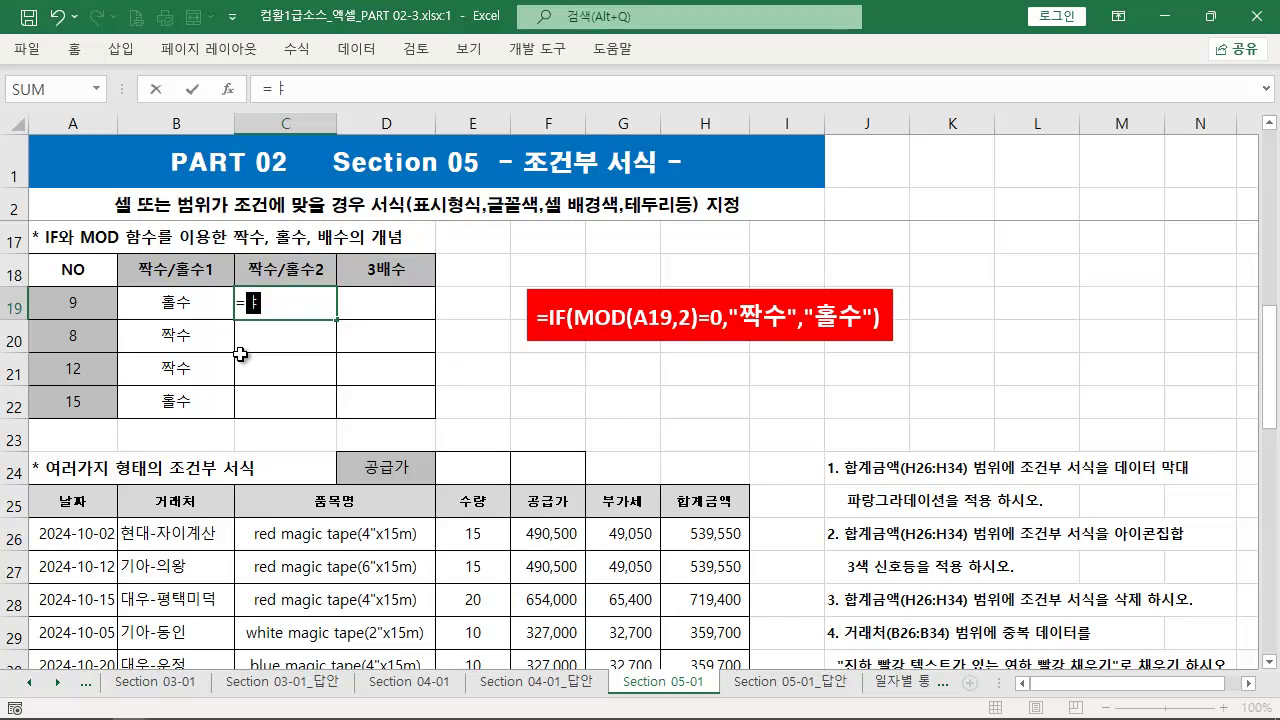
pyautogui.write('IF(MOD(')
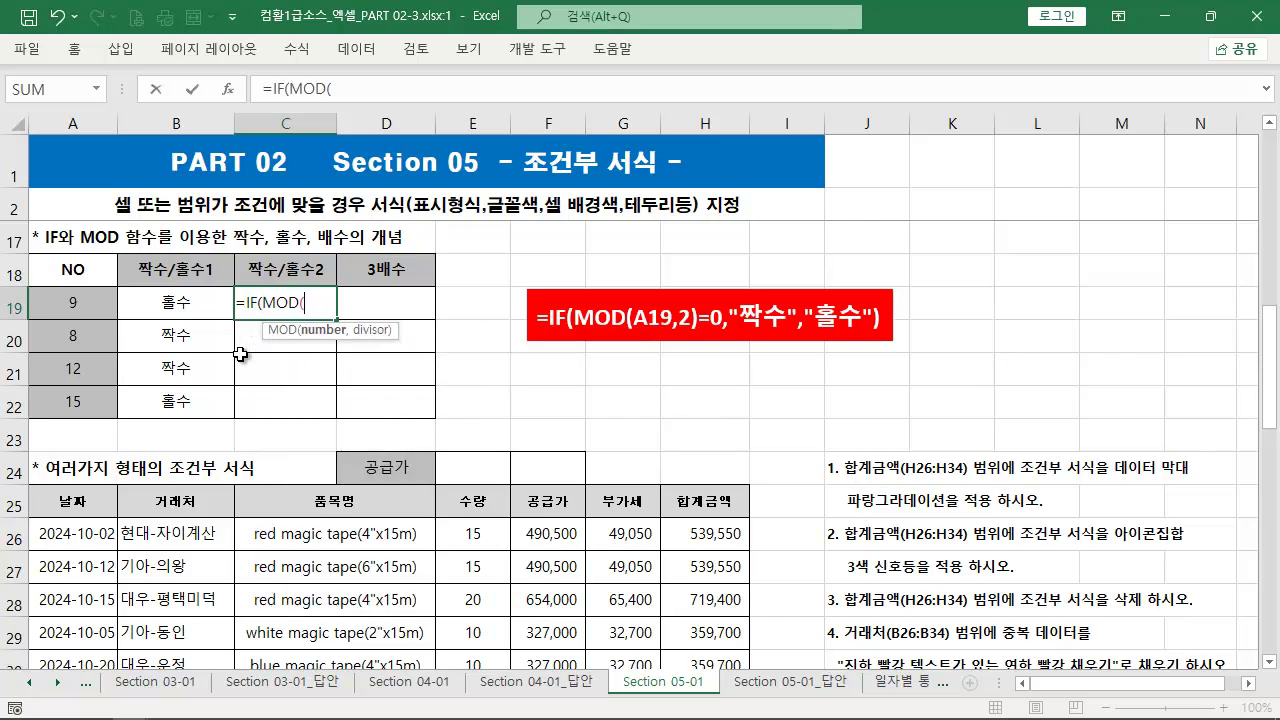
pyautogui.click(102, 297)
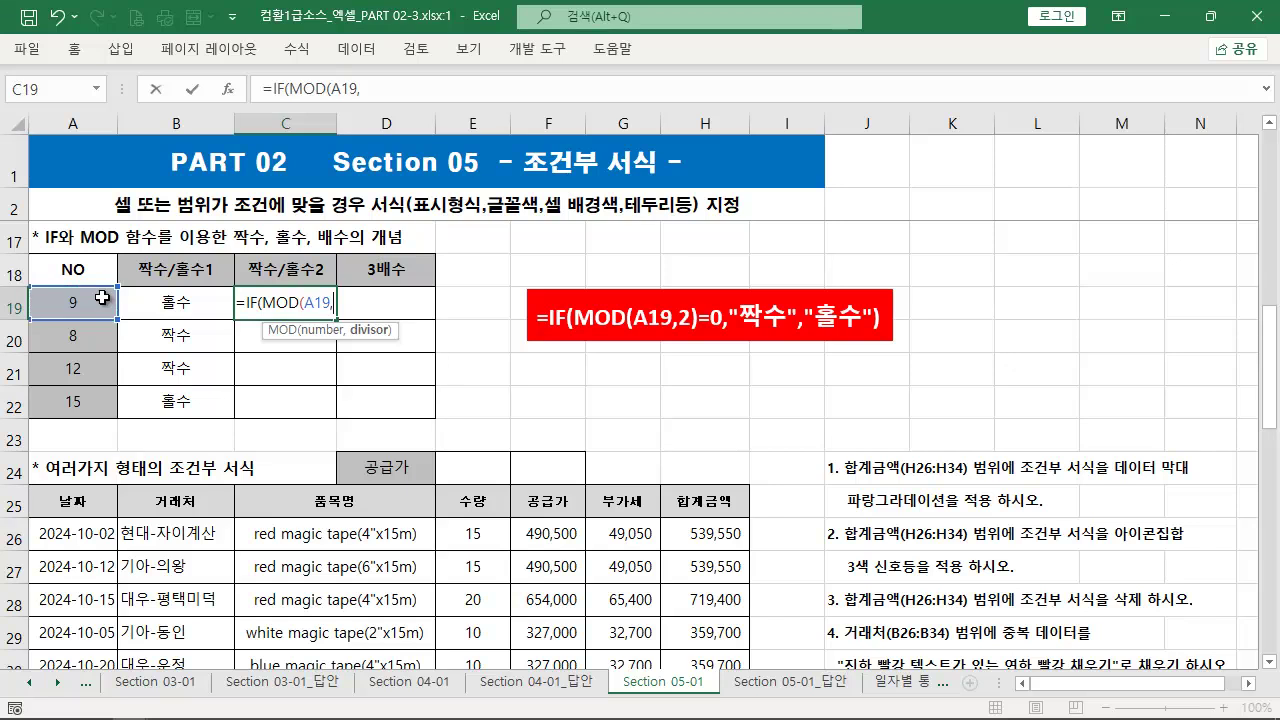
pyautogui.write(',2)')
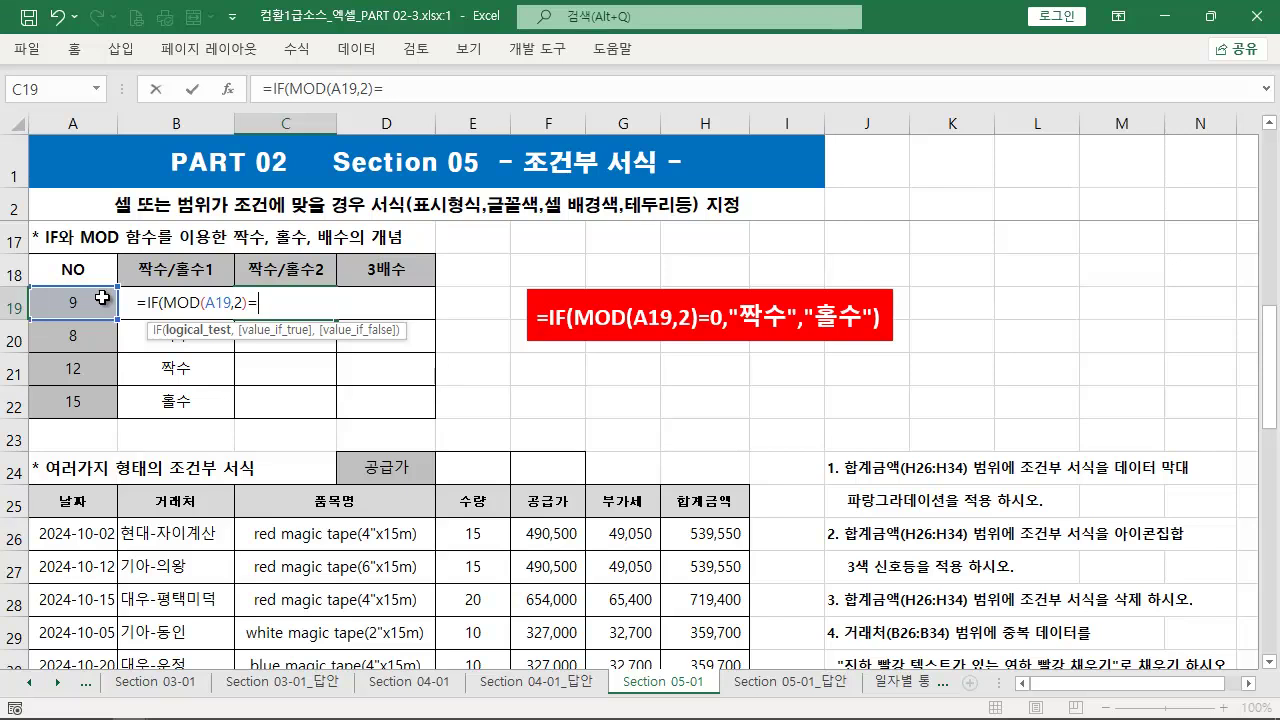
# - Complete the C19 formula as =IF(MOD(A19,2)=1,"홀수","짝수") and fill it down to C22
pyautogui.write('=1,"홀수",')
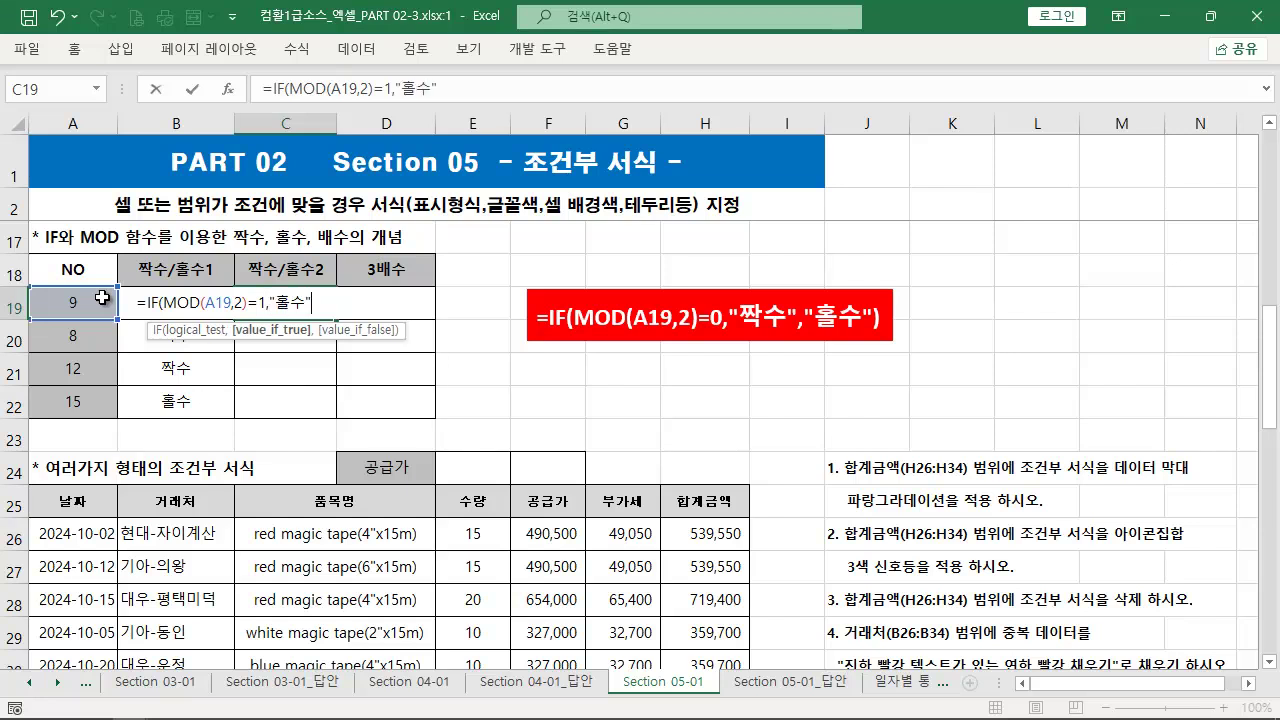
pyautogui.write('"짝')
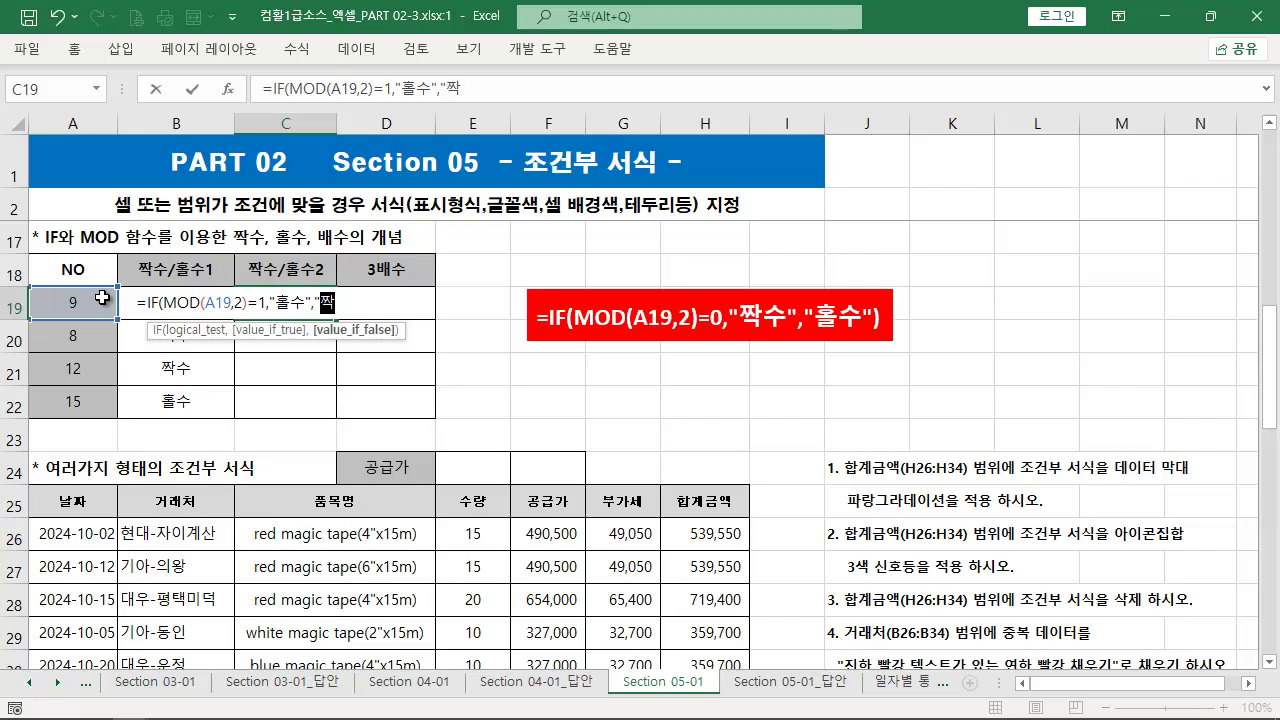
pyautogui.write('수")')
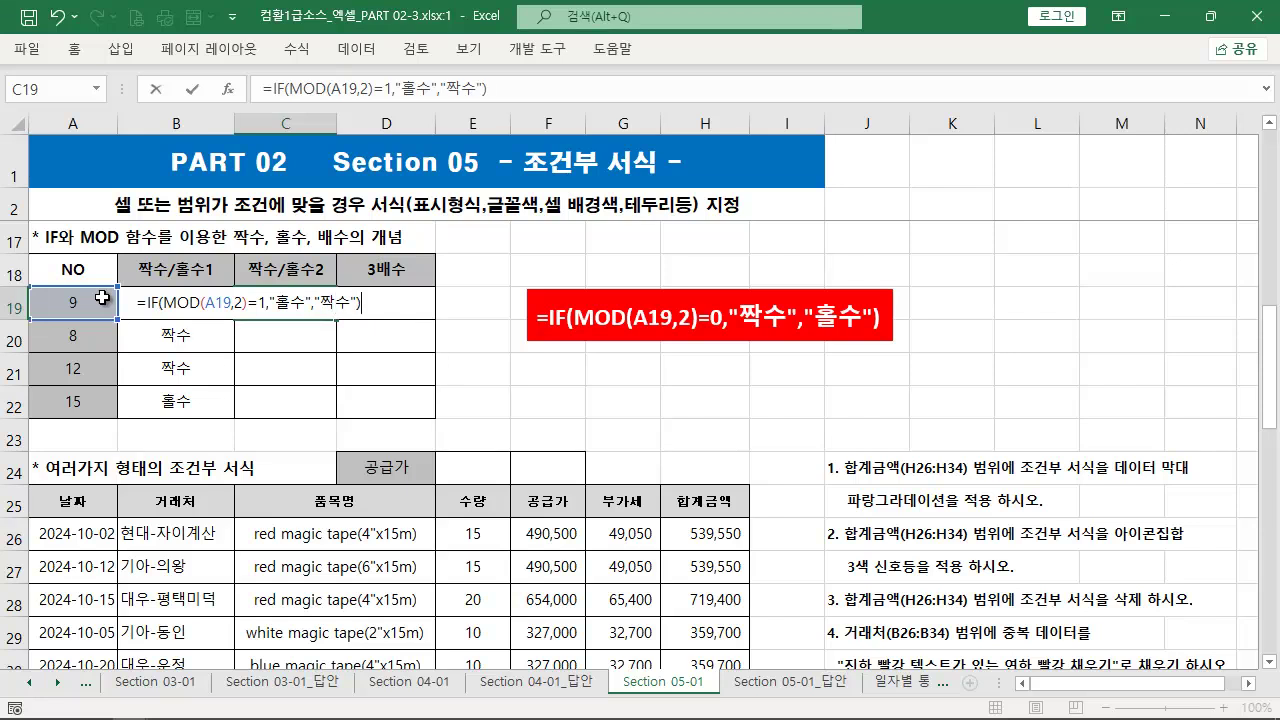
pyautogui.hotkey('ctrl', 'Return')
pyautogui.moveTo(336, 321); pyautogui.dragTo(323, 412)
# - Duplicate the red IF formula text box directly below itself and replace its text with the formula from C19
pyautogui.click(295, 303)
pyautogui.moveTo(518, 90); pyautogui.dragTo(109, 80)
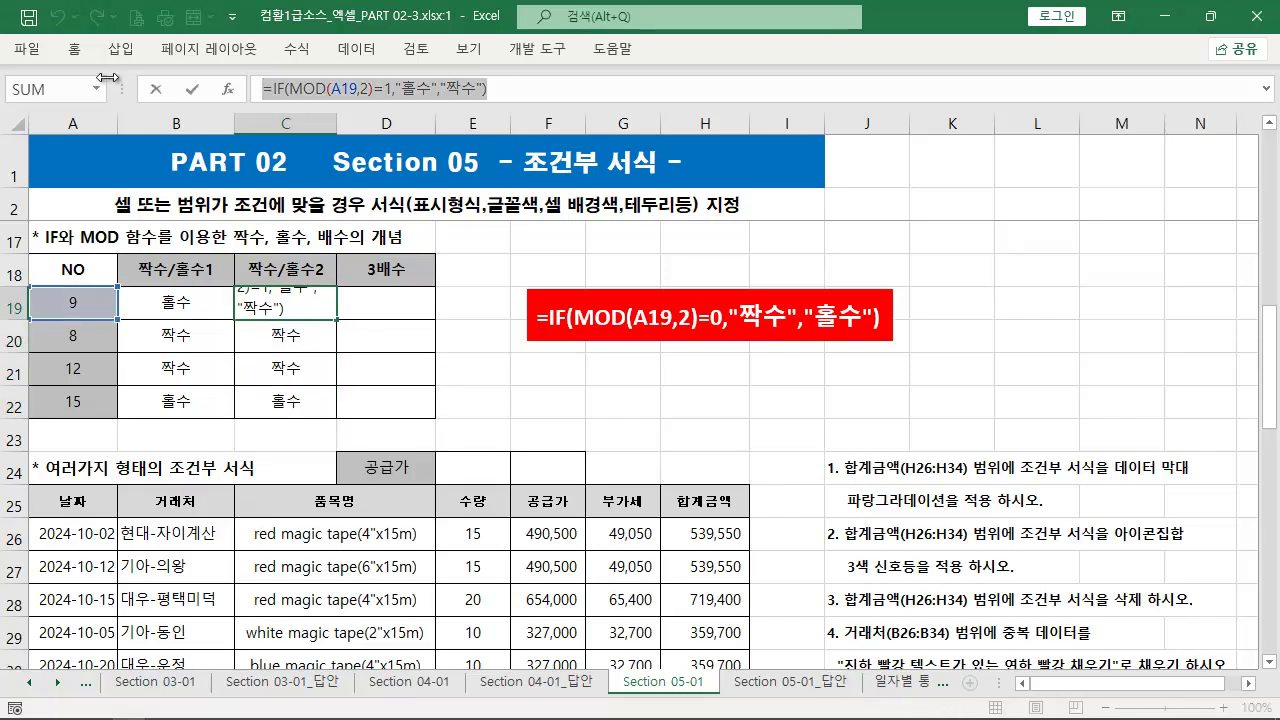
pyautogui.press('Escape')
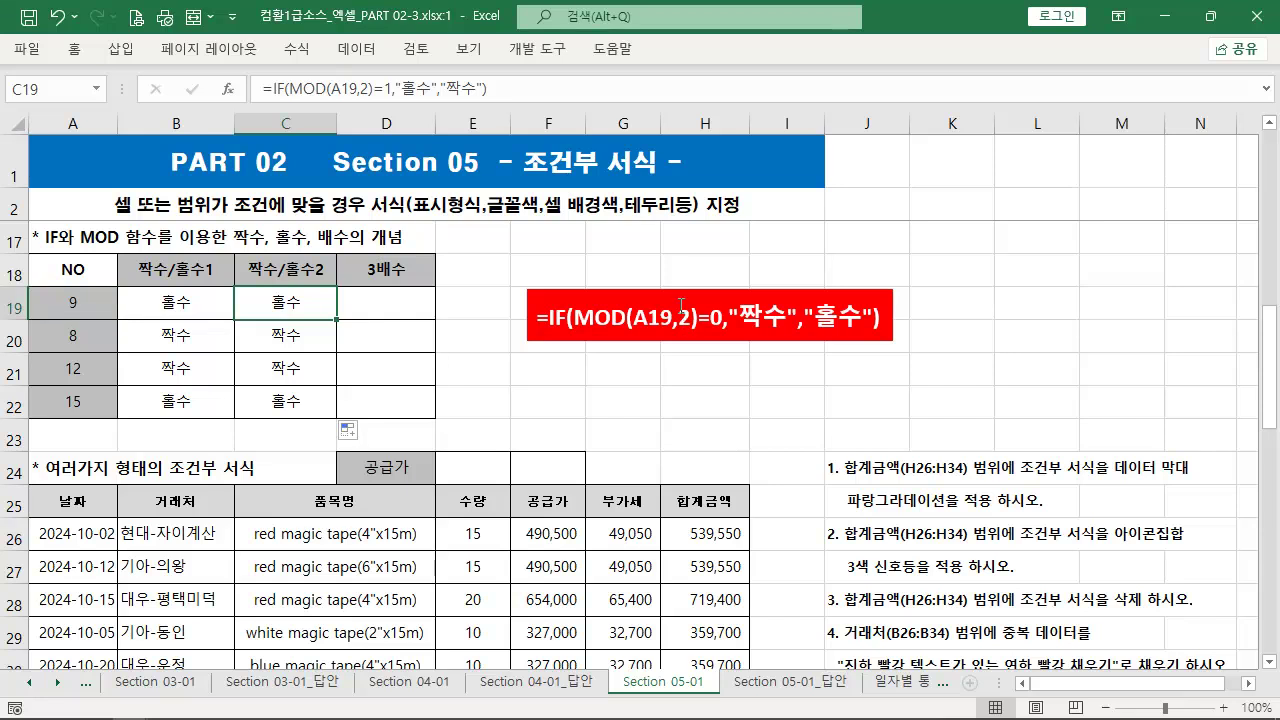
pyautogui.click(681, 305)
pyautogui.moveTo(681, 305); pyautogui.dragTo(674, 362)
pyautogui.moveTo(881, 398); pyautogui.dragTo(482, 391)
pyautogui.hotkey('ctrl', 'v')
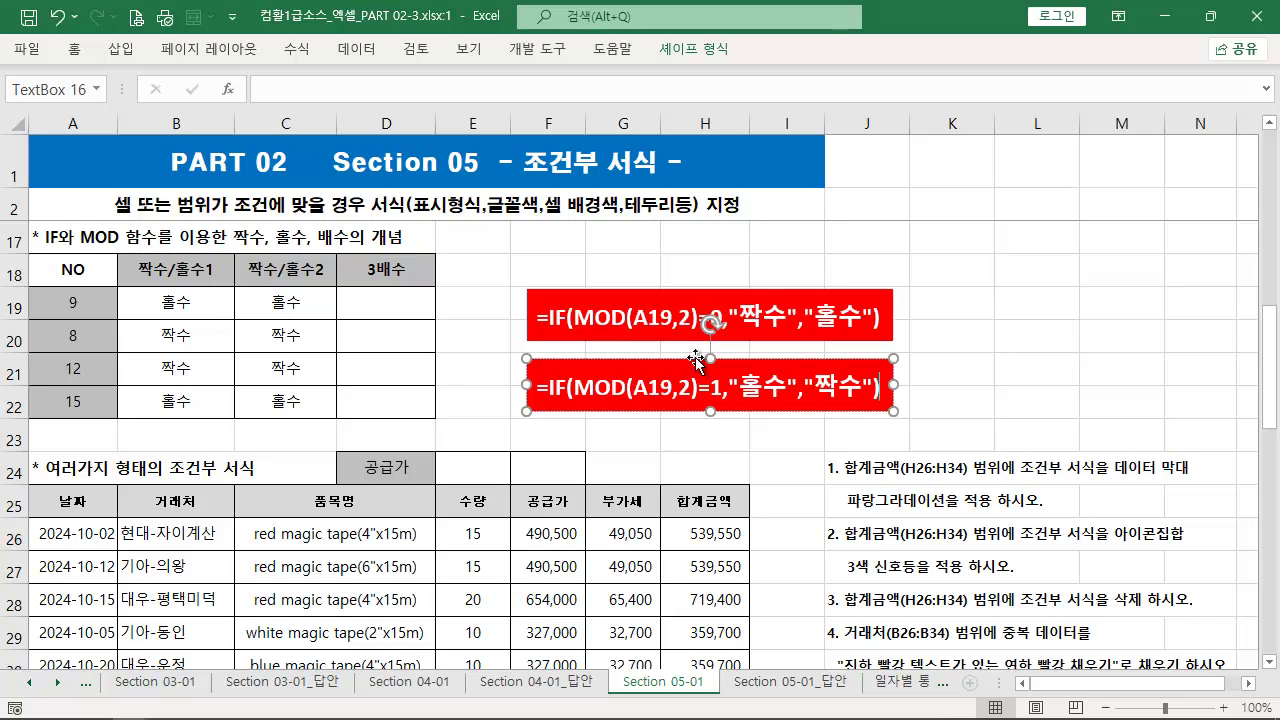
pyautogui.click(496, 311)
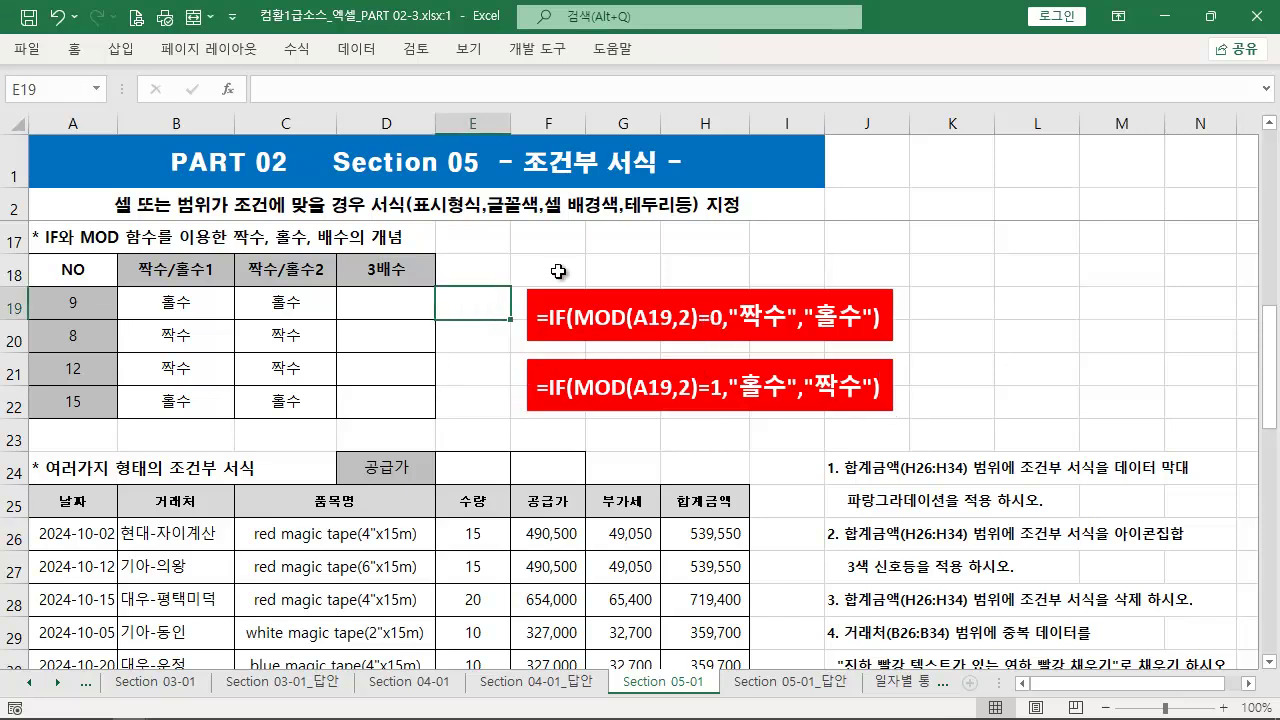
pyautogui.click(520, 271)
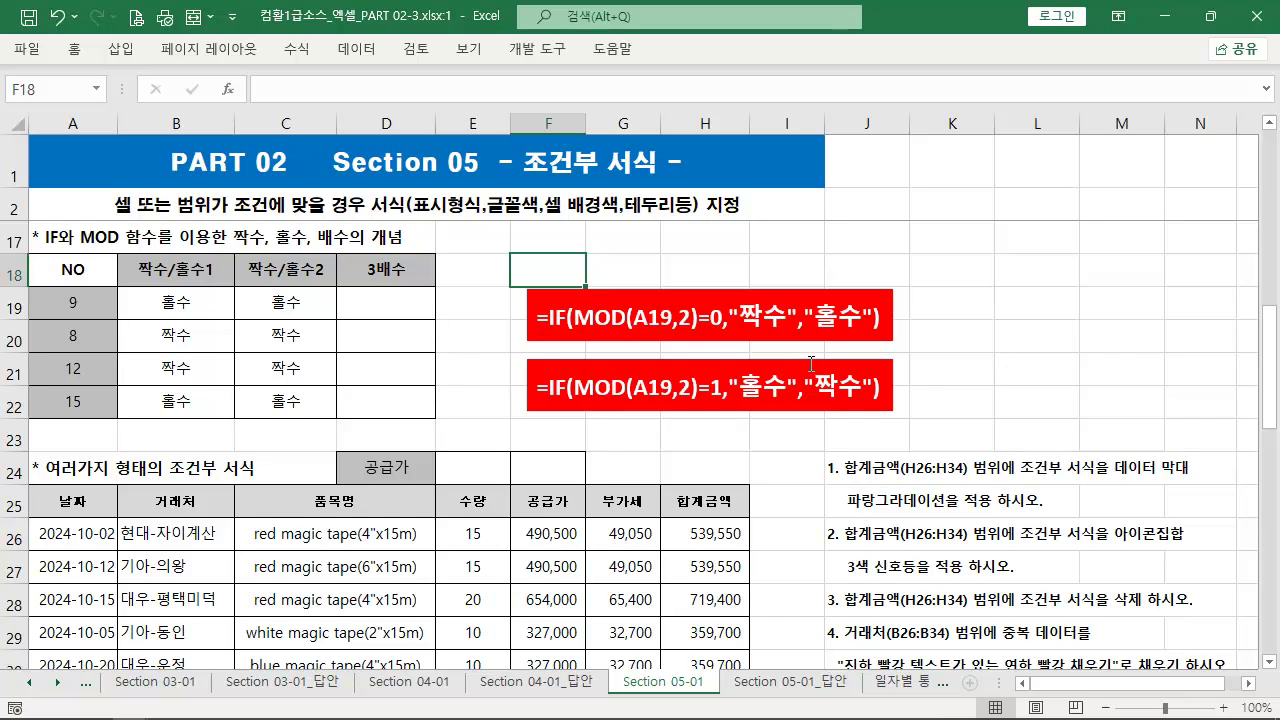
# - Start the formula in D19 with an IF function whose logical test begins with MOD(A19,3)
pyautogui.click(385, 301)
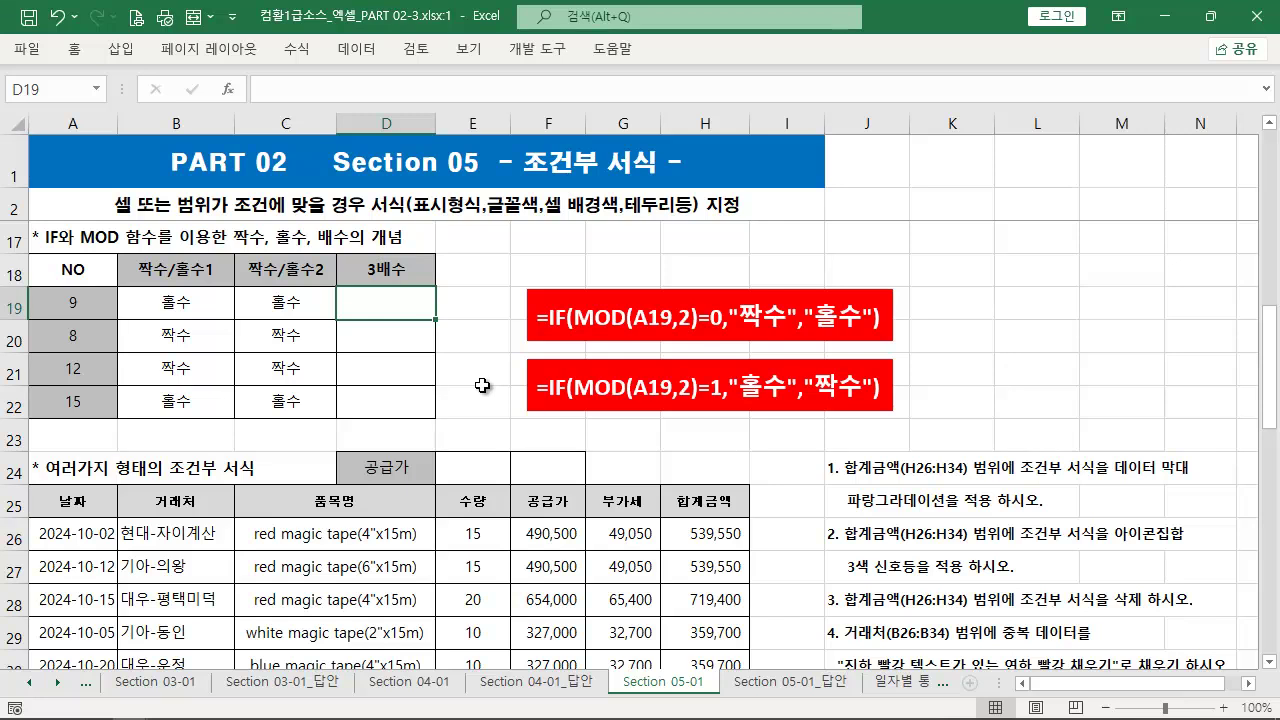
pyautogui.write('=')
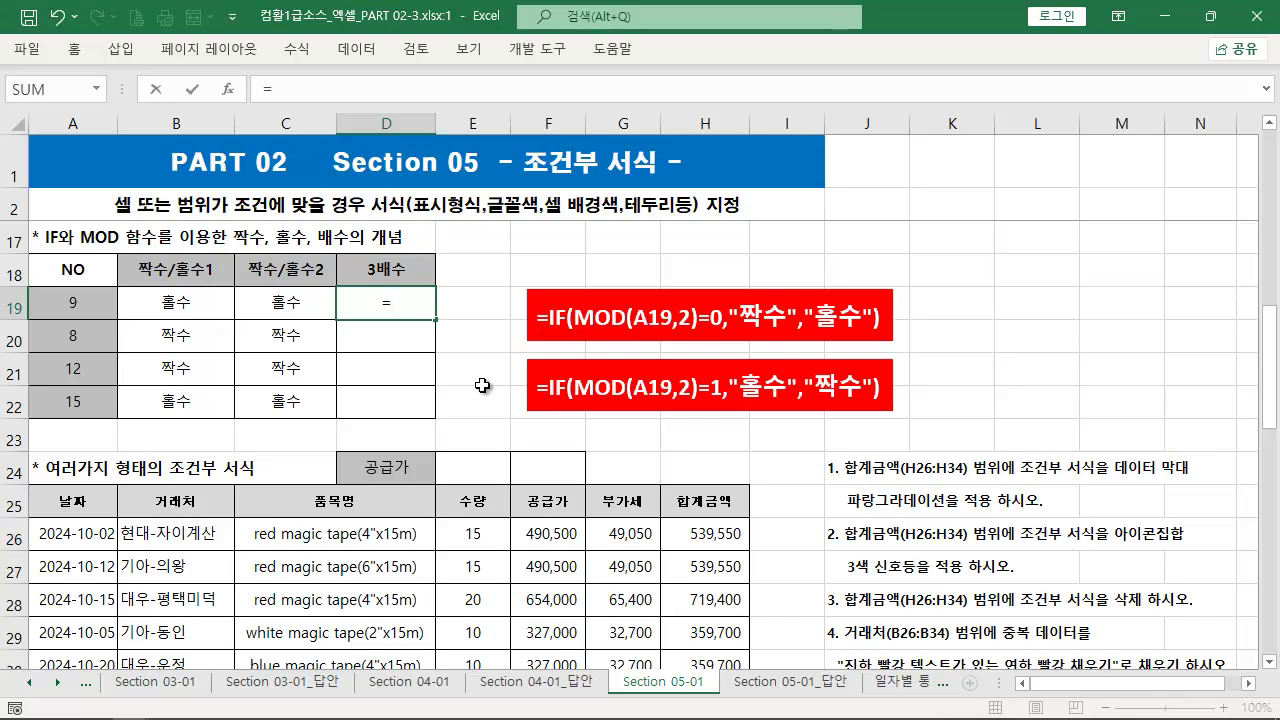
pyautogui.write('IF(')
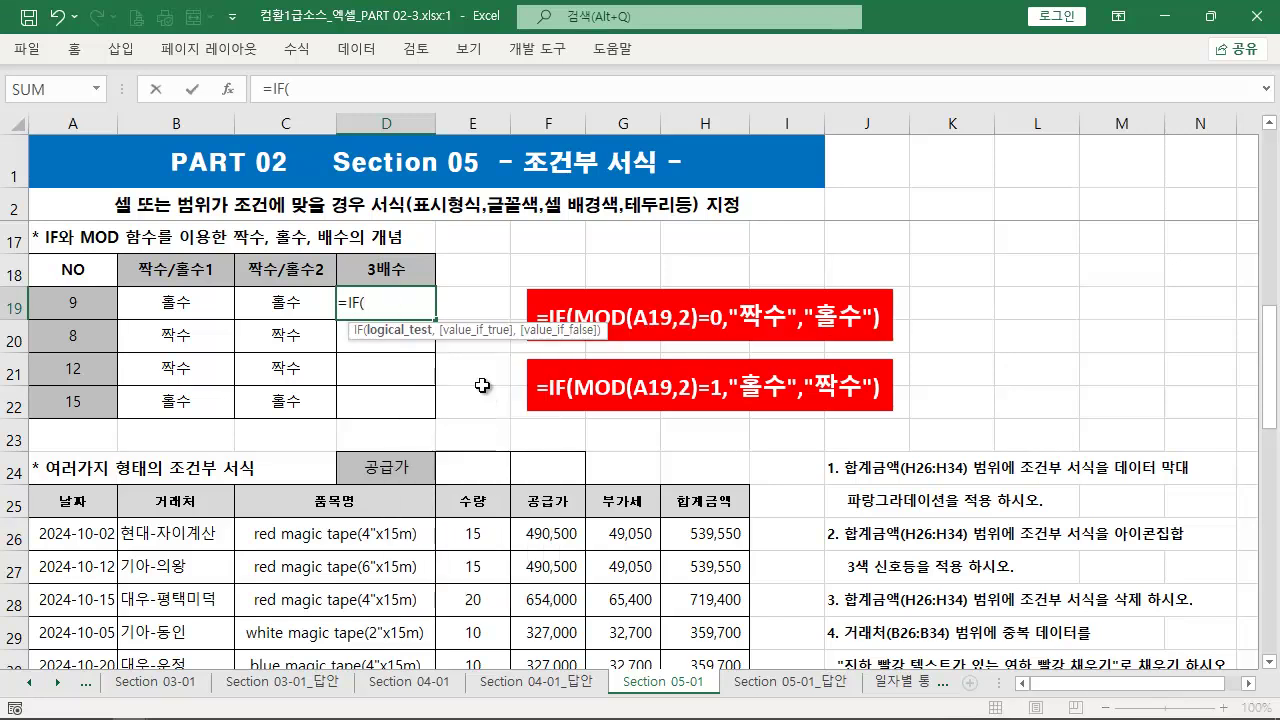
pyautogui.write('MOD(')
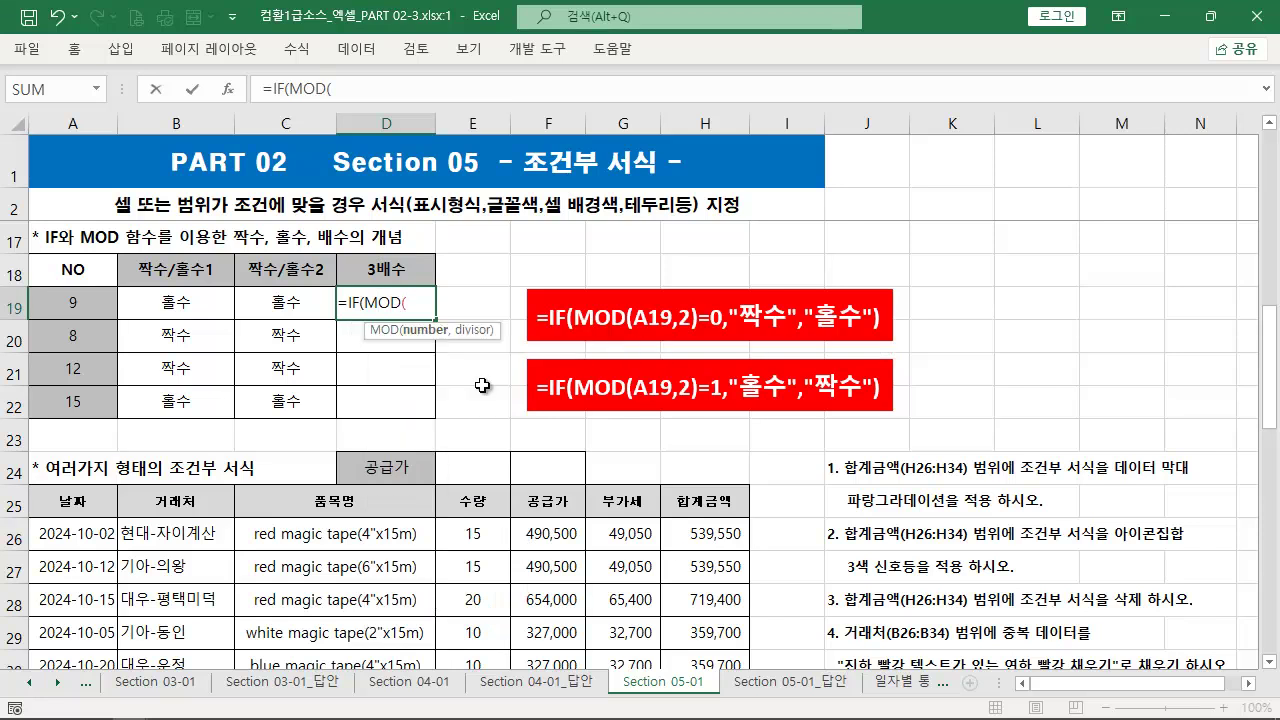
pyautogui.click(94, 311)
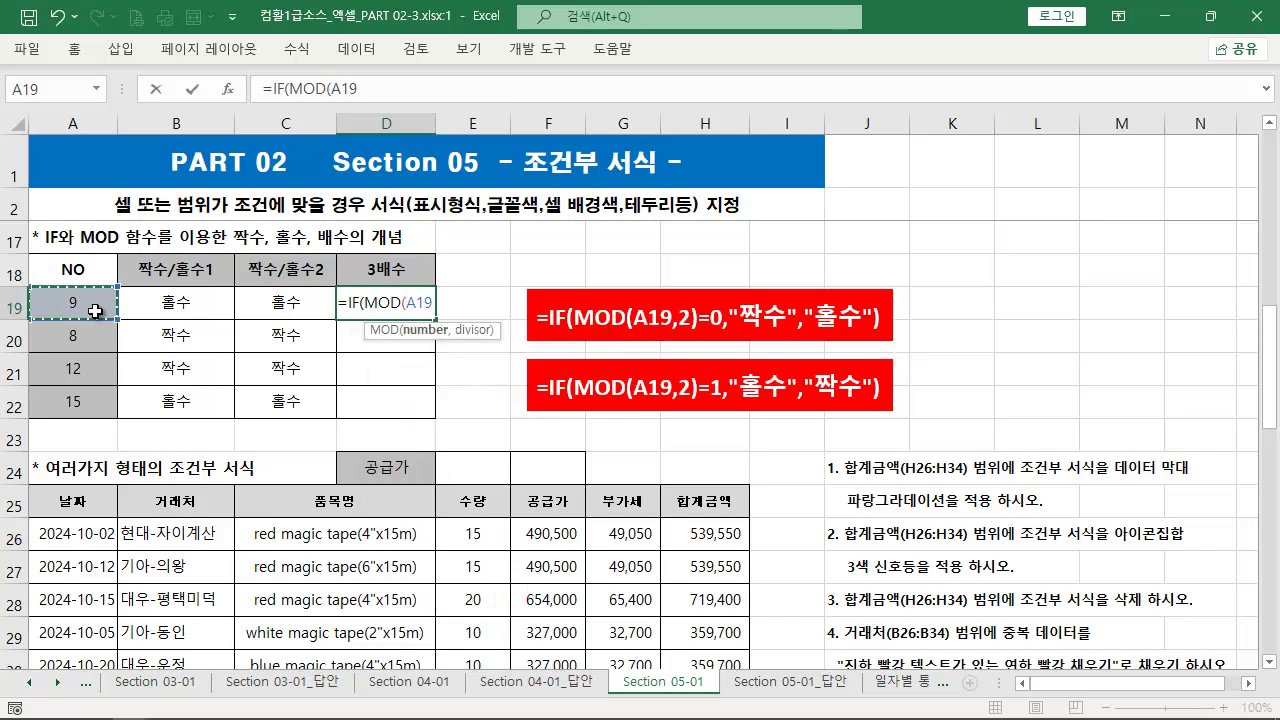
pyautogui.write(',3')
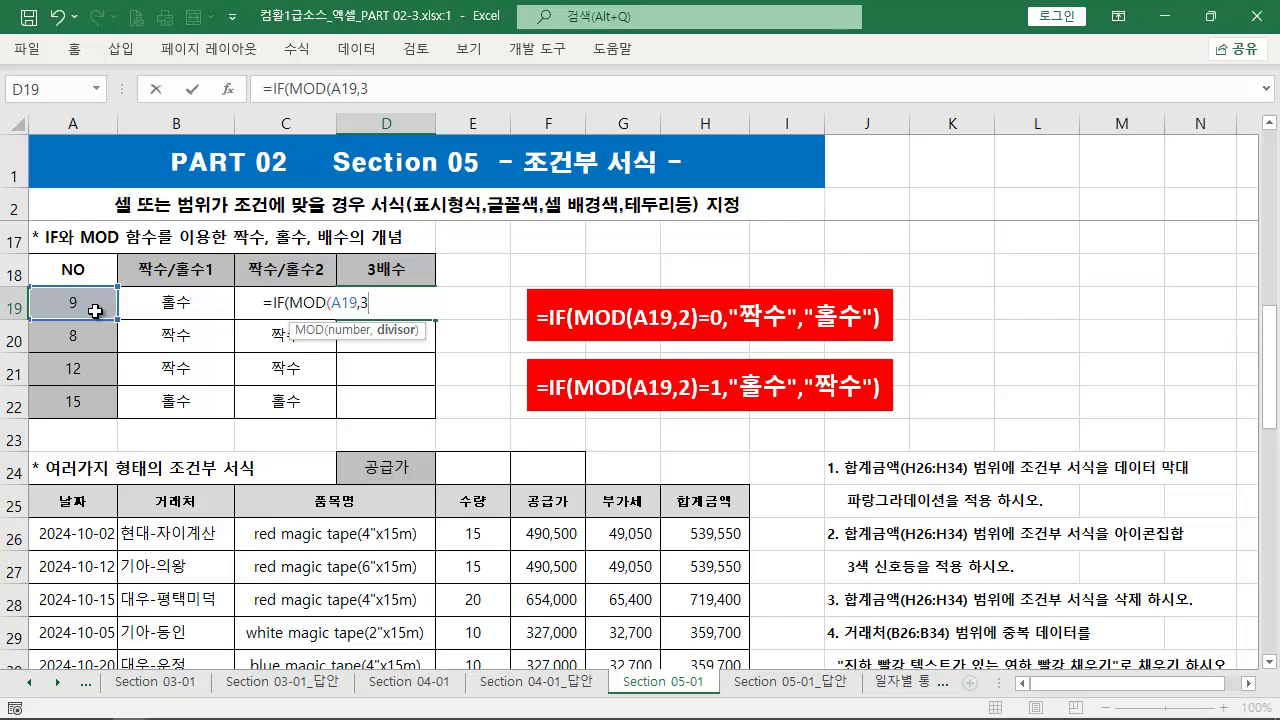
pyautogui.write(')')
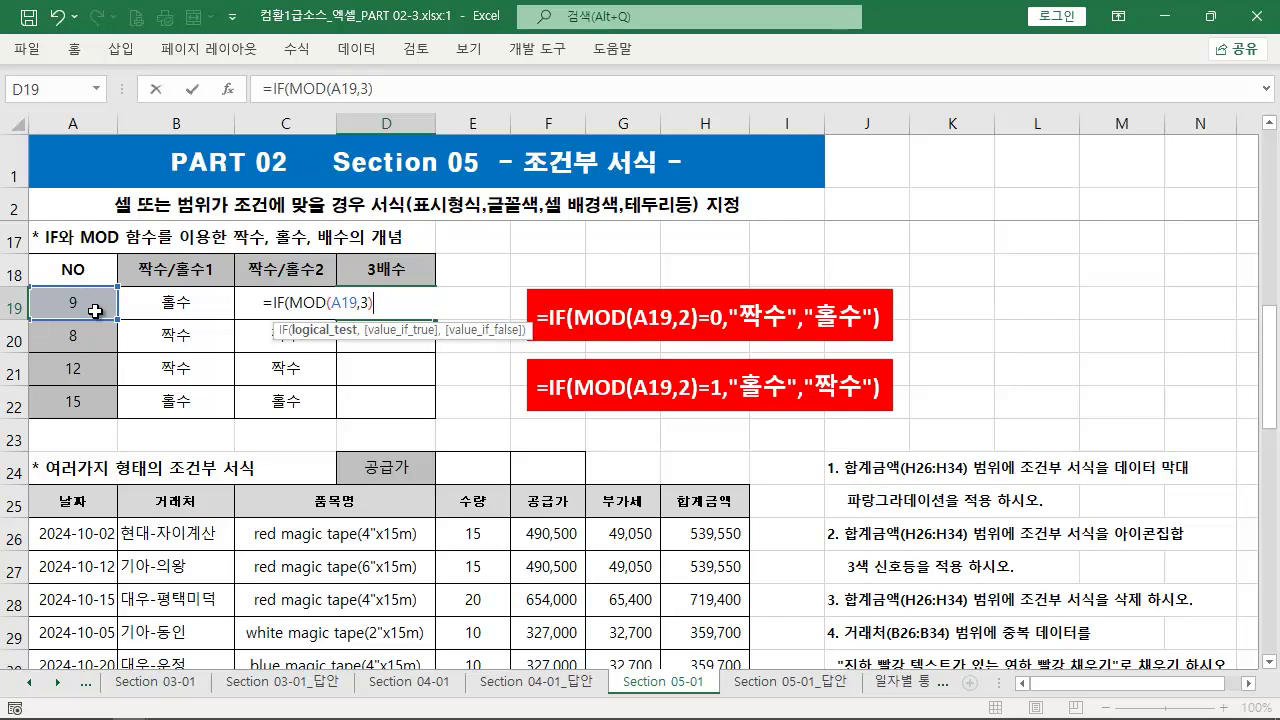
# - Complete the D19 formula as =IF(MOD(A19,3)=0,"3배수","") and fill it down to D22
pyautogui.write('=0,"')
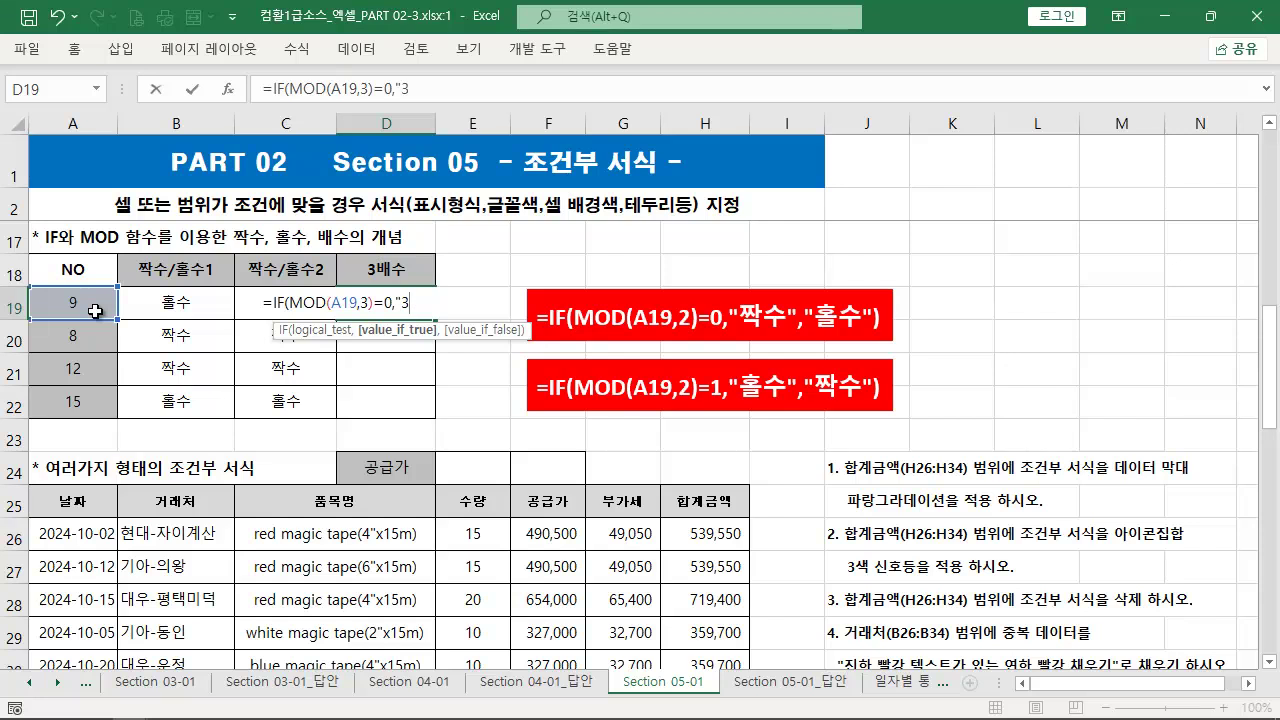
pyautogui.write('3배수",')
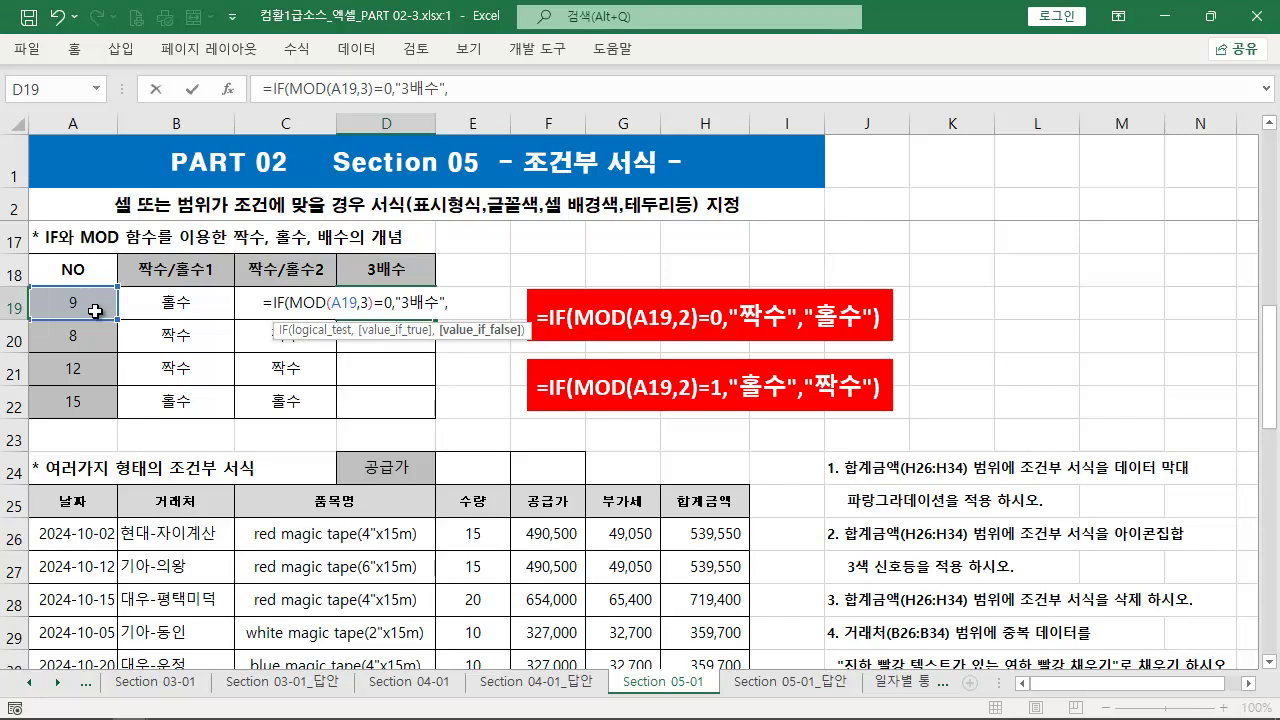
pyautogui.write('"")')
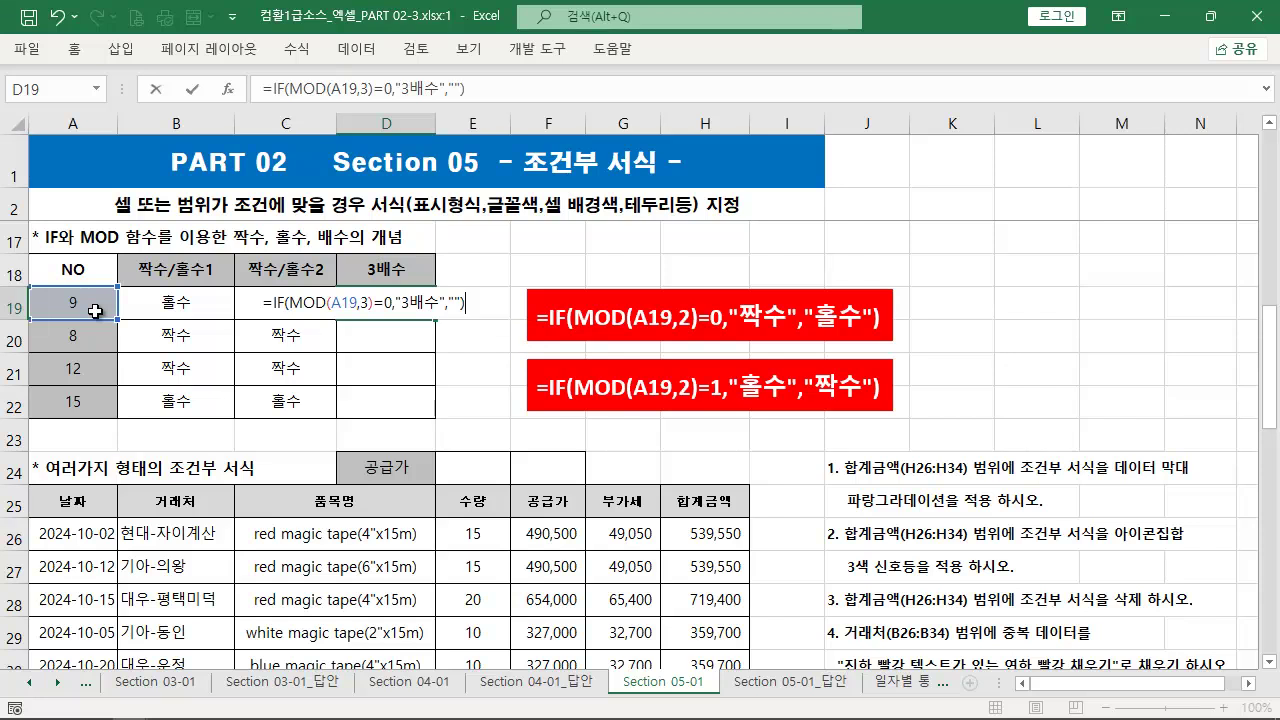
pyautogui.hotkey('ctrl', 'Return')
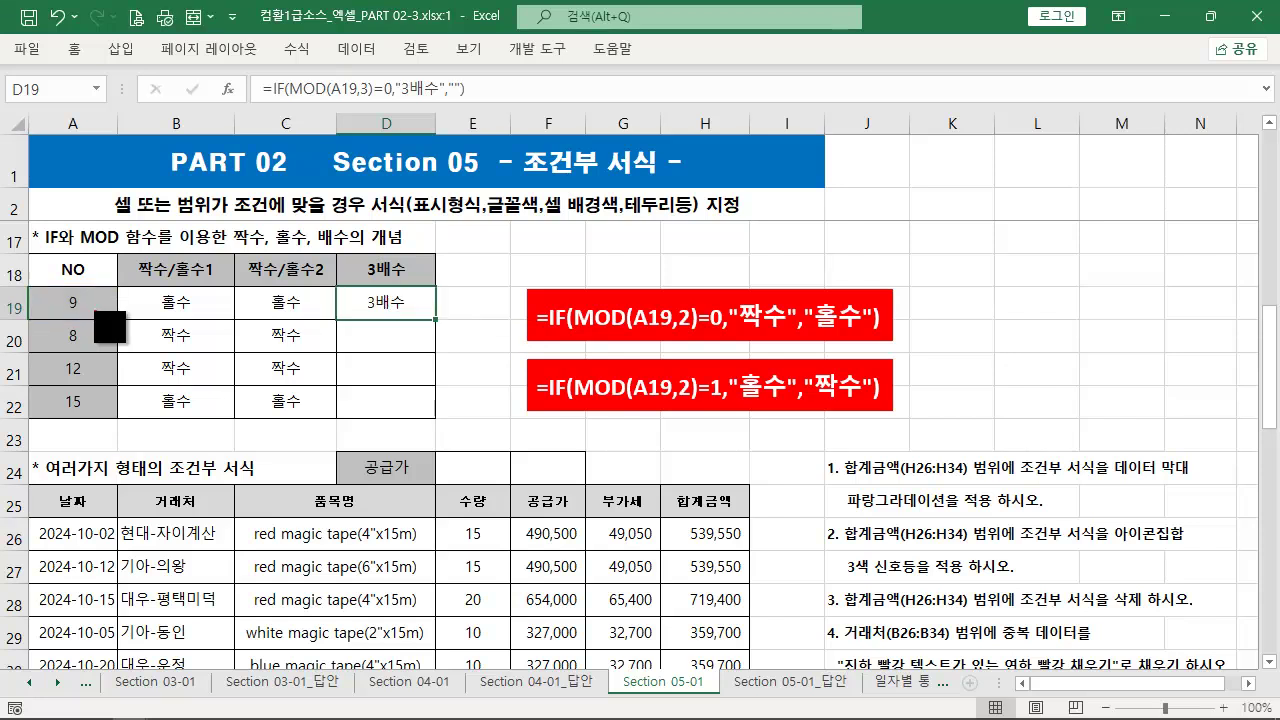
pyautogui.moveTo(90, 301); pyautogui.dragTo(353, 301)
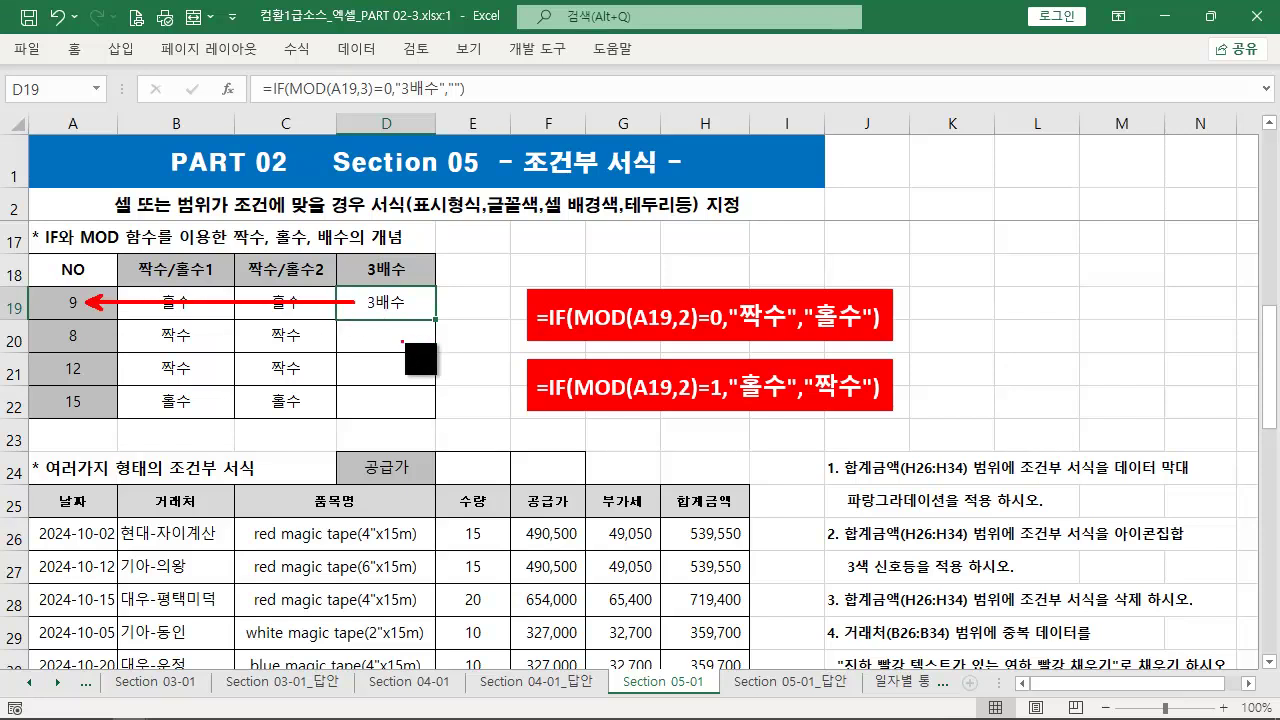
pyautogui.press('Escape')
pyautogui.moveTo(436, 320); pyautogui.dragTo(424, 412)
# - Check the 3배수 results in D20:D22 against the numbers in A20:A22
pyautogui.click(409, 331)
pyautogui.click(86, 339)
pyautogui.click(384, 340)
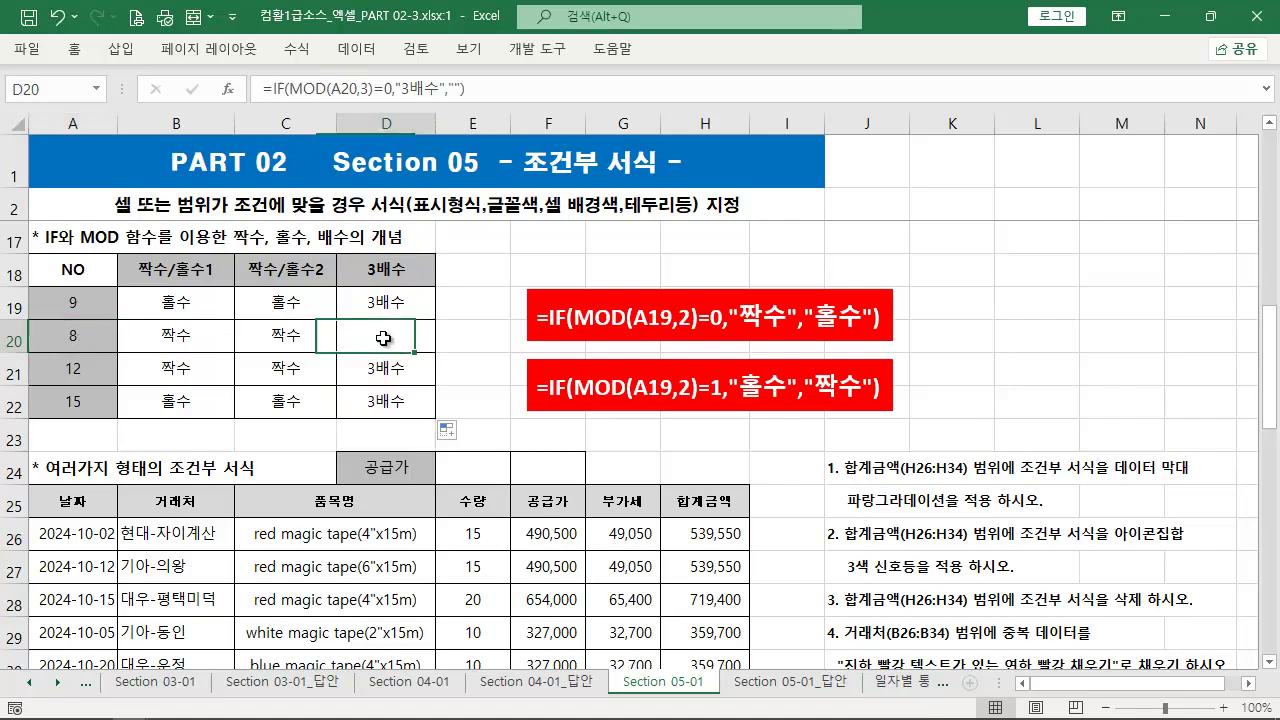
pyautogui.click(86, 370)
pyautogui.click(386, 372)
pyautogui.click(65, 405)
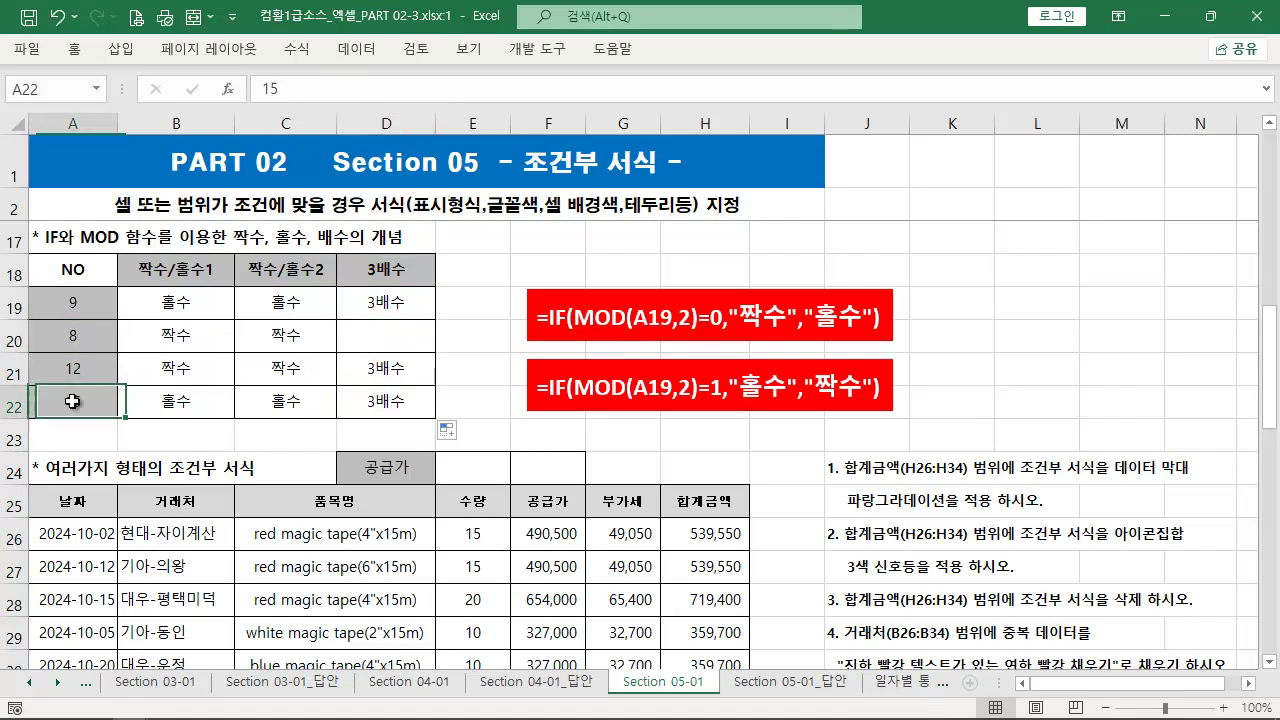
pyautogui.click(403, 402)
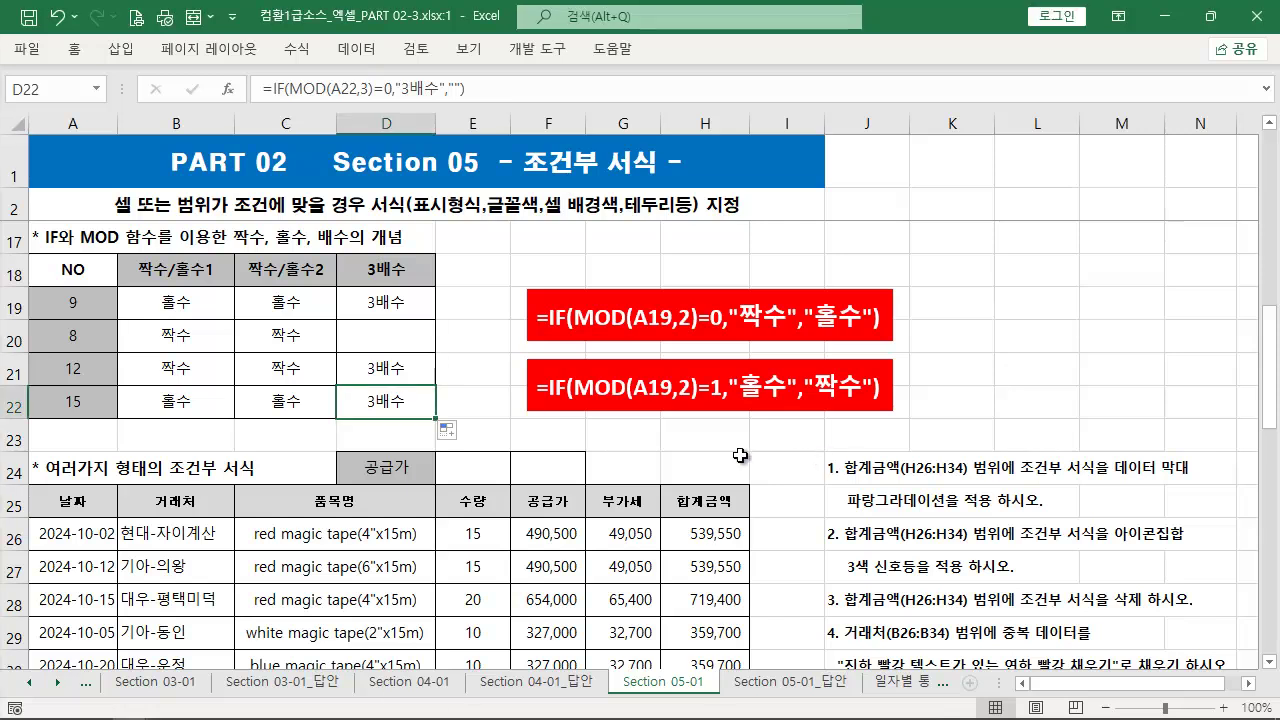
# - Review the conditional formatting exercise table and its numbered instructions, reading instruction 1 about data bars
pyautogui.click(739, 447)
pyautogui.scroll(-2, 739, 447)
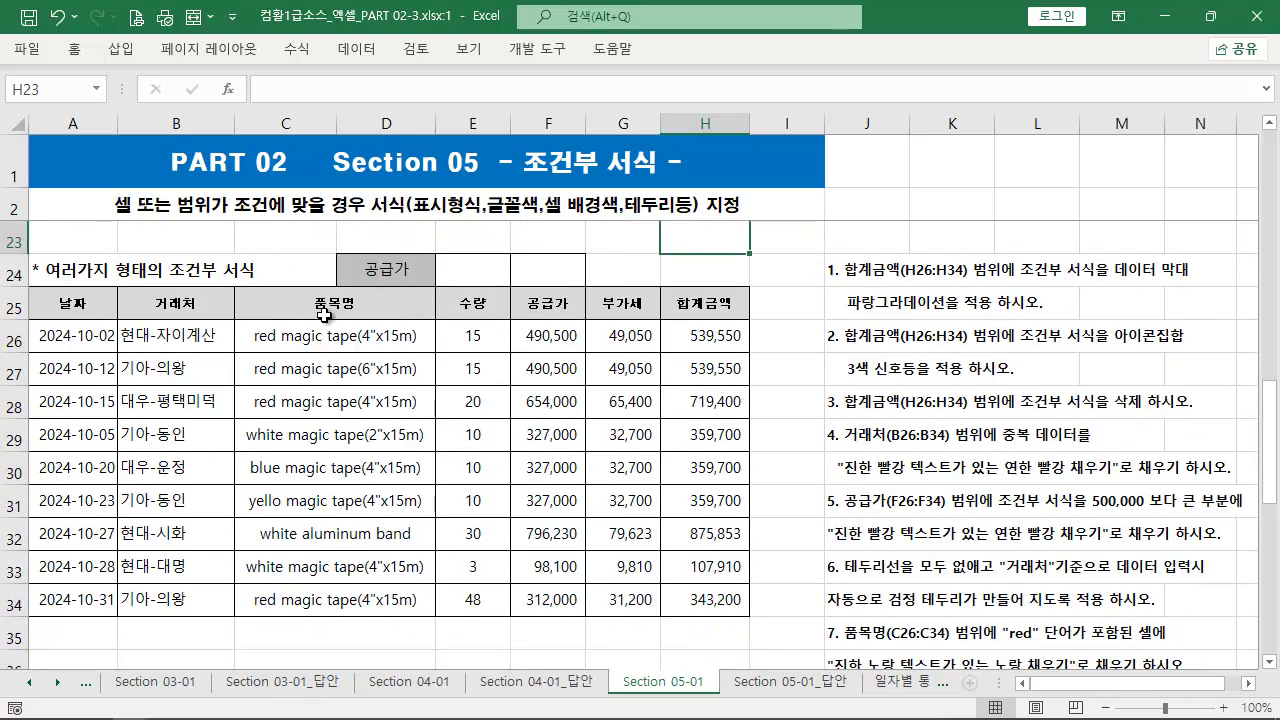
pyautogui.moveTo(33, 233)
pyautogui.mouseDown()
pyautogui.moveTo(1000, 690)
pyautogui.moveTo(1228, 680)
pyautogui.moveTo(1256, 665)
pyautogui.mouseUp()
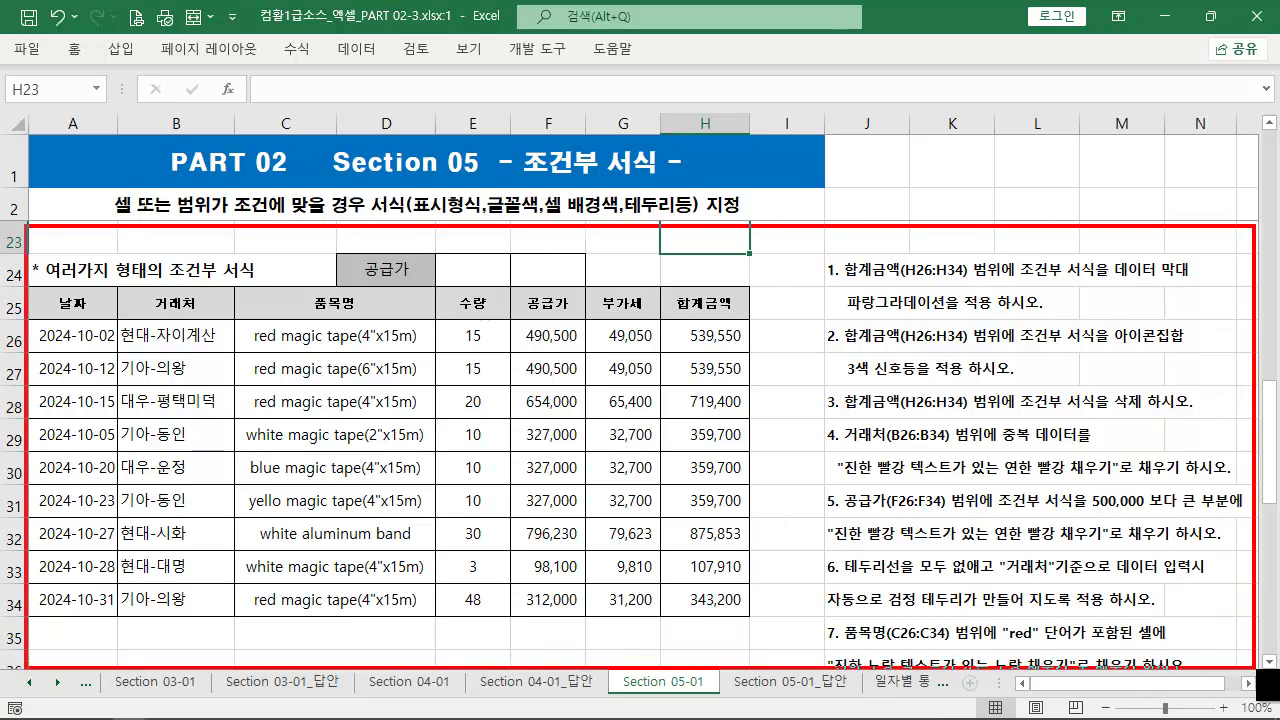
pyautogui.moveTo(812, 250)
pyautogui.mouseDown()
pyautogui.moveTo(1246, 440)
pyautogui.moveTo(1250, 455)
pyautogui.mouseUp()
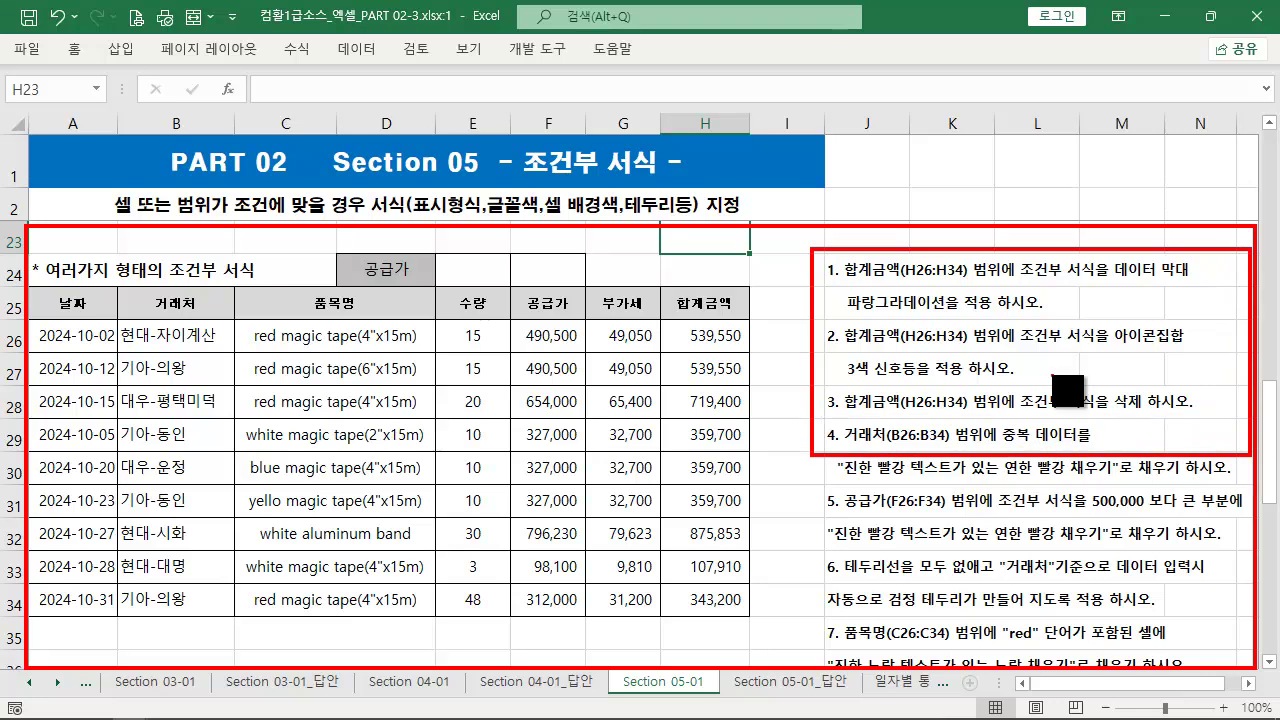
pyautogui.press('Escape')
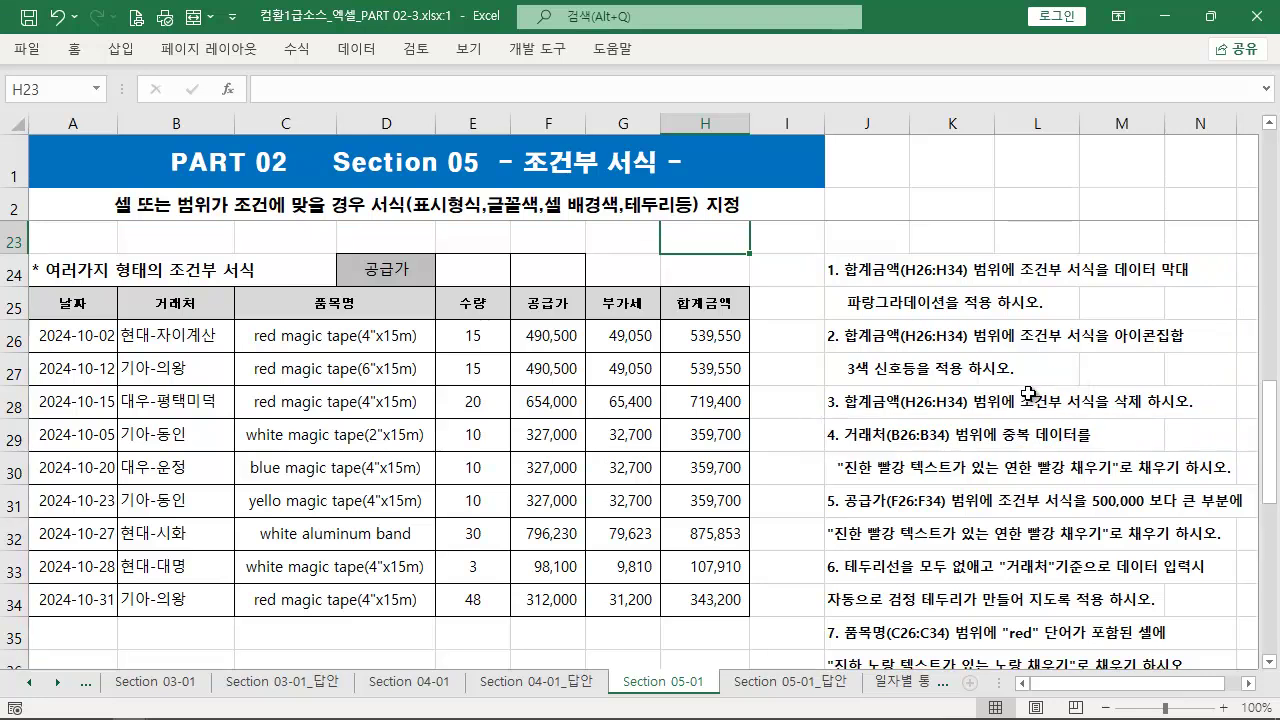
pyautogui.hotkey('ctrl', '2')
pyautogui.moveTo(816, 256)
pyautogui.mouseDown()
pyautogui.moveTo(920, 316)
pyautogui.moveTo(1248, 343)
pyautogui.mouseUp()
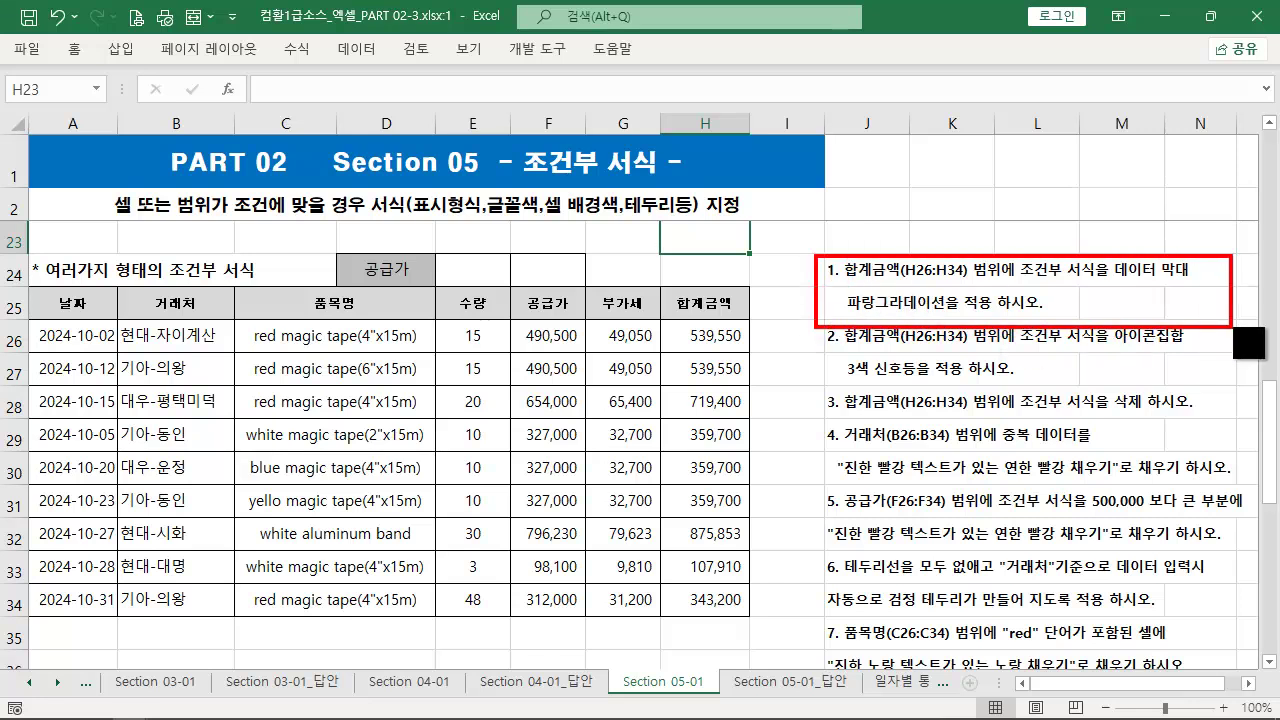
pyautogui.press('Escape')
# - Apply blue gradient-fill data bars to the 합계금액 range H26:H34
pyautogui.moveTo(693, 330); pyautogui.dragTo(698, 601)
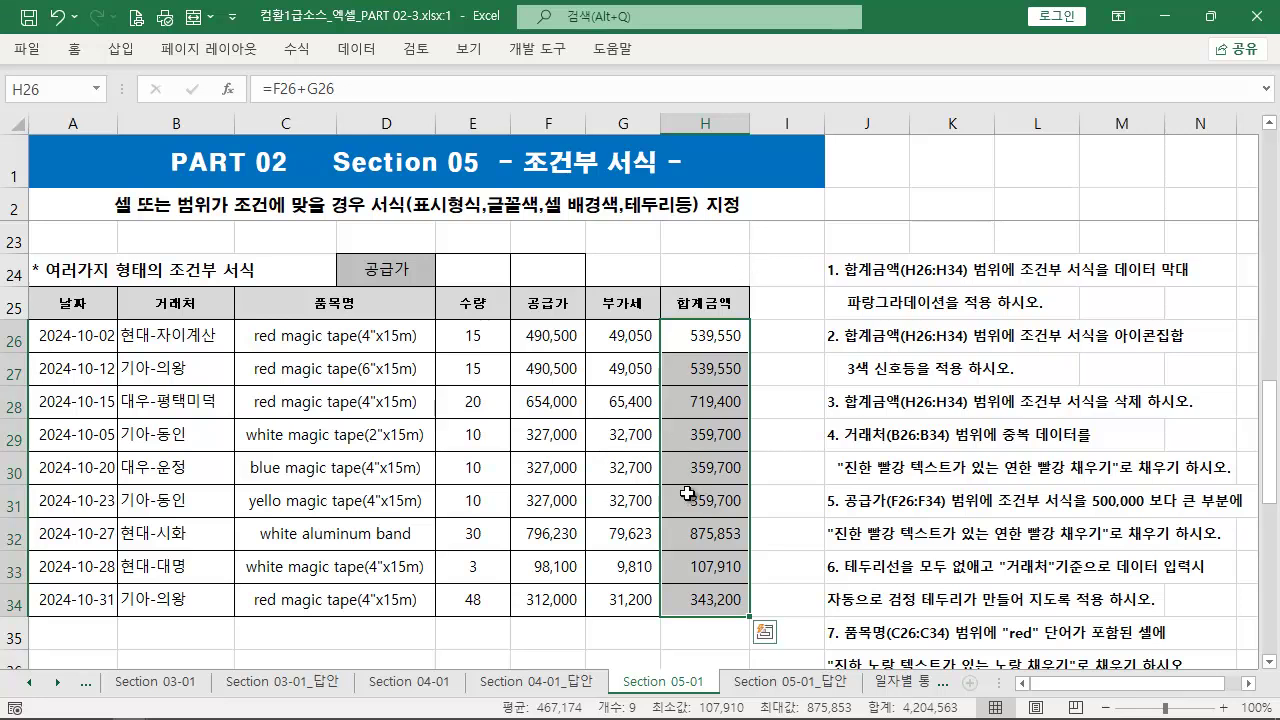
pyautogui.click(77, 55)
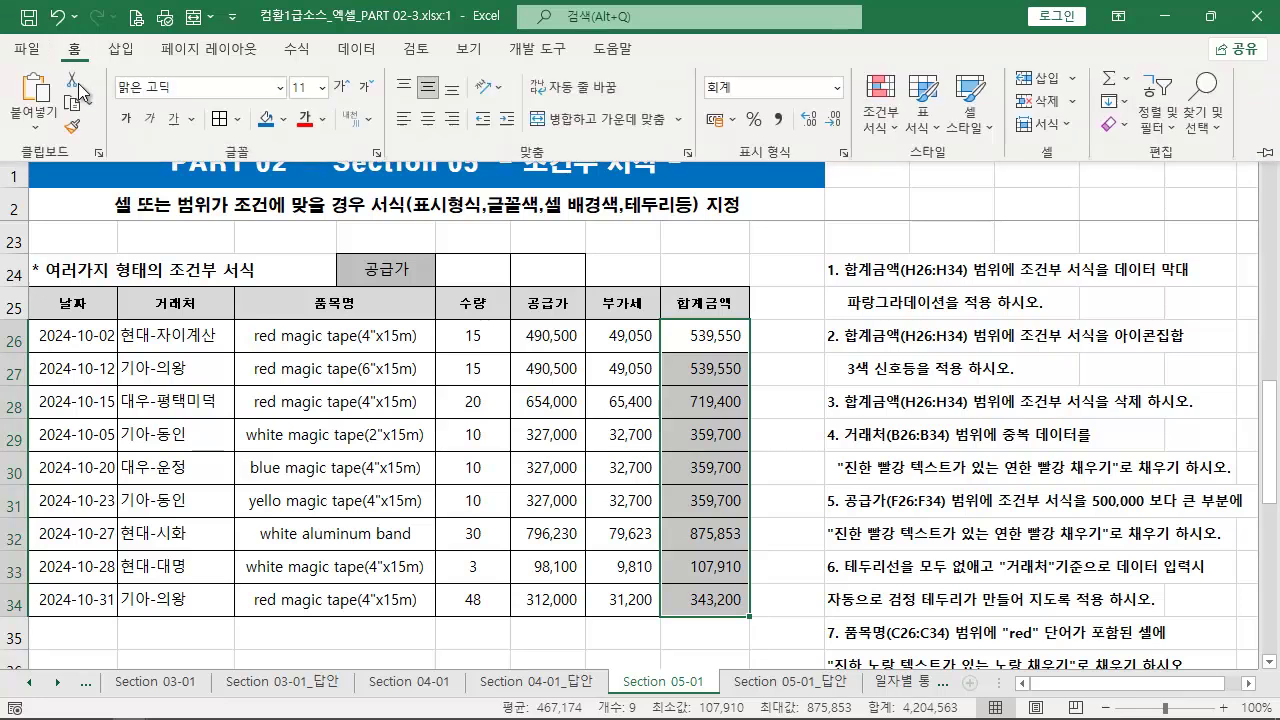
pyautogui.click(882, 110)
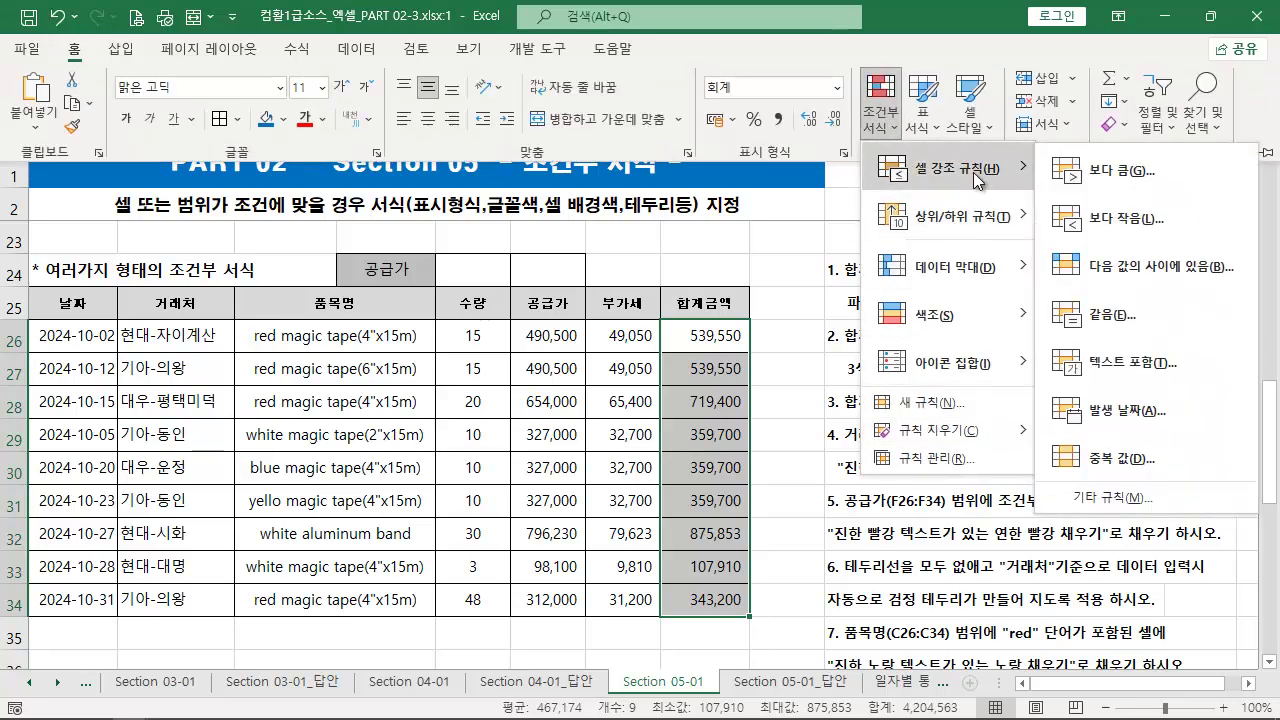
pyautogui.moveTo(961, 269)
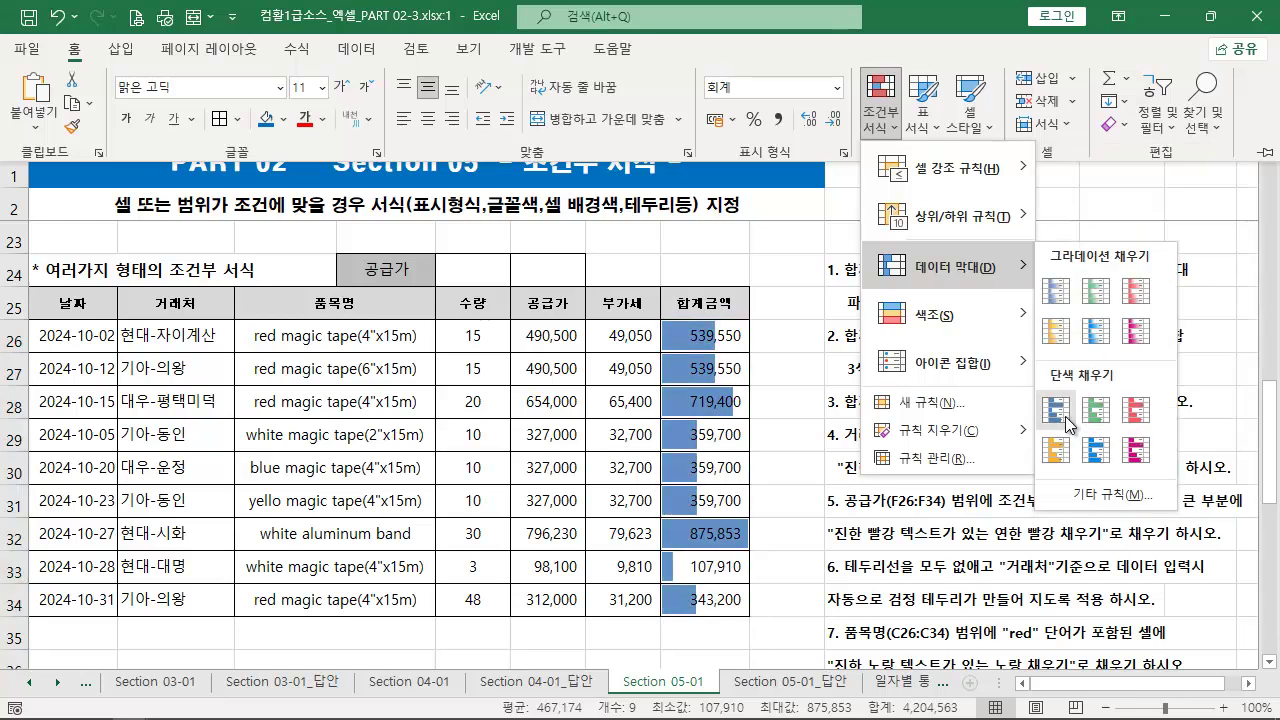
pyautogui.click(1057, 291)
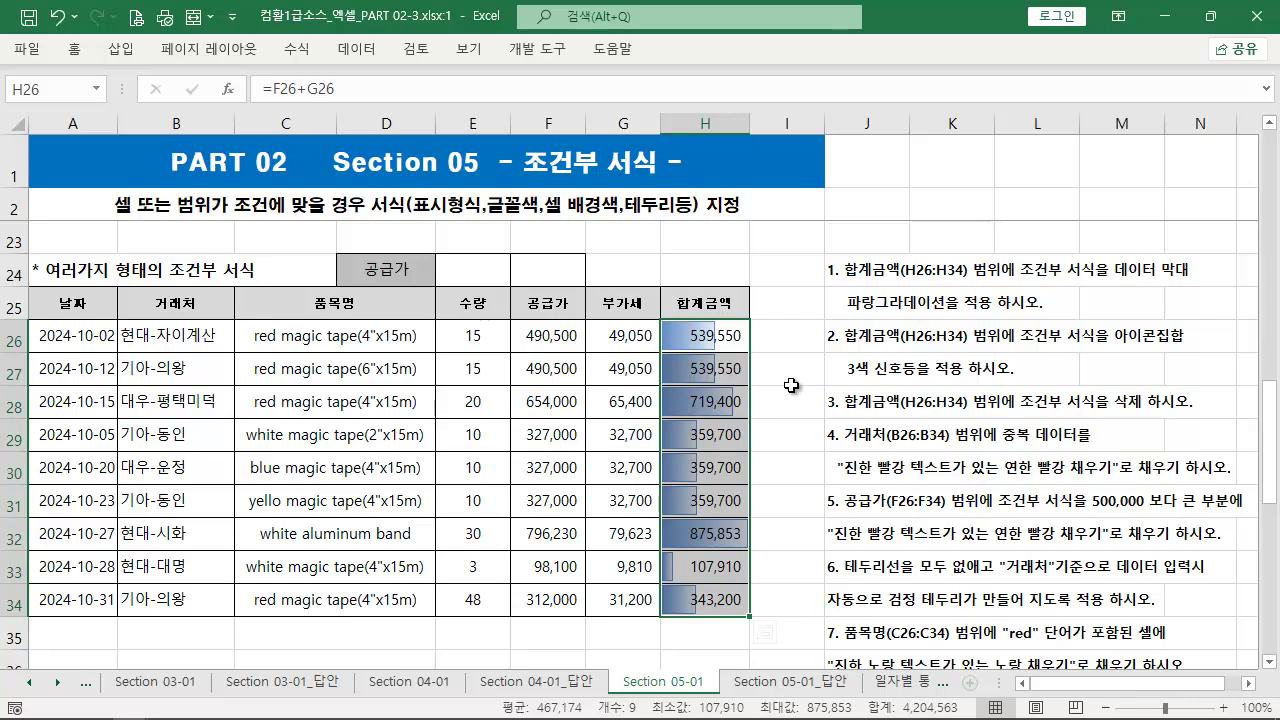
# - Compare the data bar lengths with the amounts in H26:H34, and read instruction 2 about the icon set
pyautogui.moveTo(653, 315); pyautogui.dragTo(760, 621)
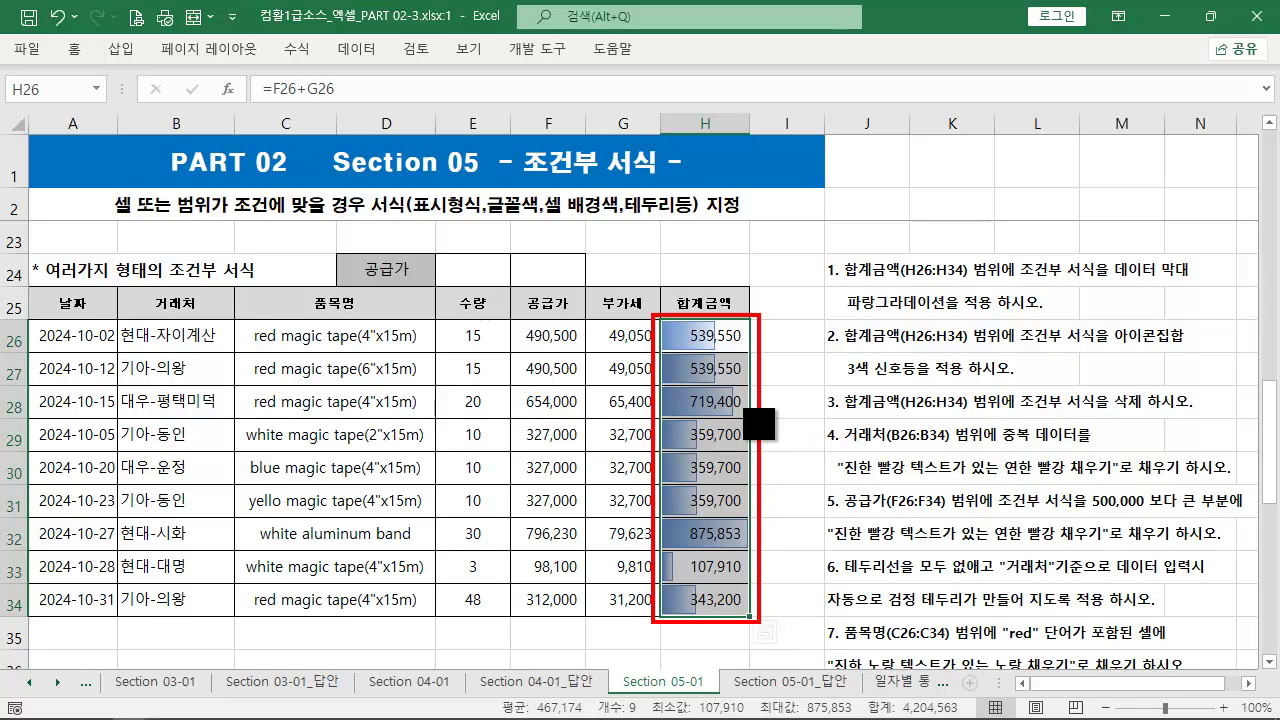
pyautogui.moveTo(655, 515)
pyautogui.mouseDown()
pyautogui.moveTo(702, 544)
pyautogui.moveTo(760, 549)
pyautogui.mouseUp()
pyautogui.moveTo(653, 547); pyautogui.dragTo(680, 580)
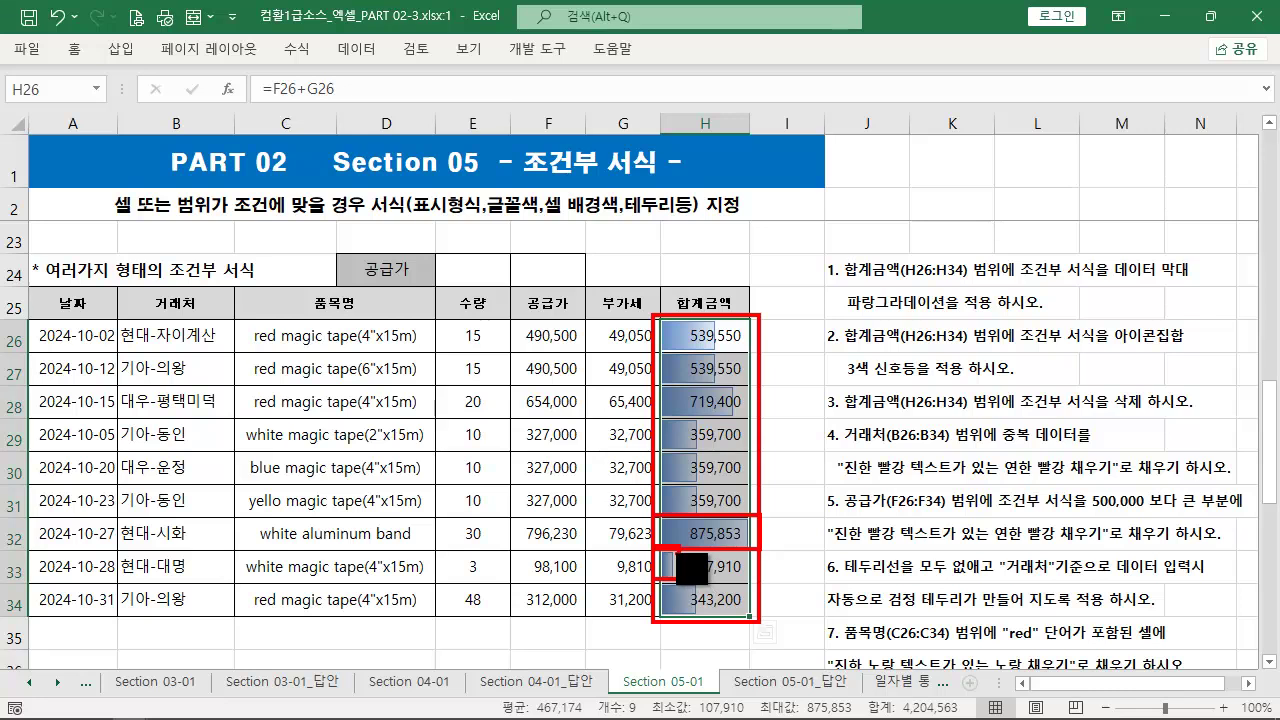
pyautogui.press('Escape')
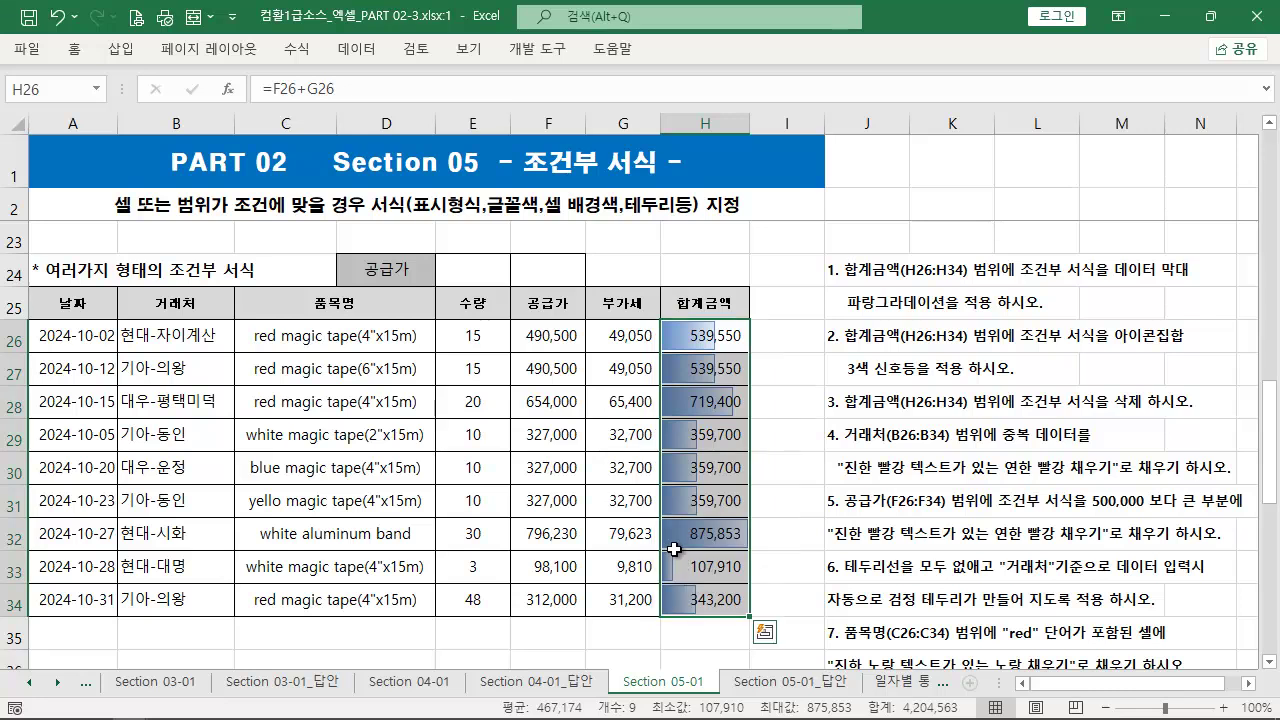
pyautogui.hotkey('ctrl', '2')
pyautogui.moveTo(836, 341); pyautogui.dragTo(757, 430)
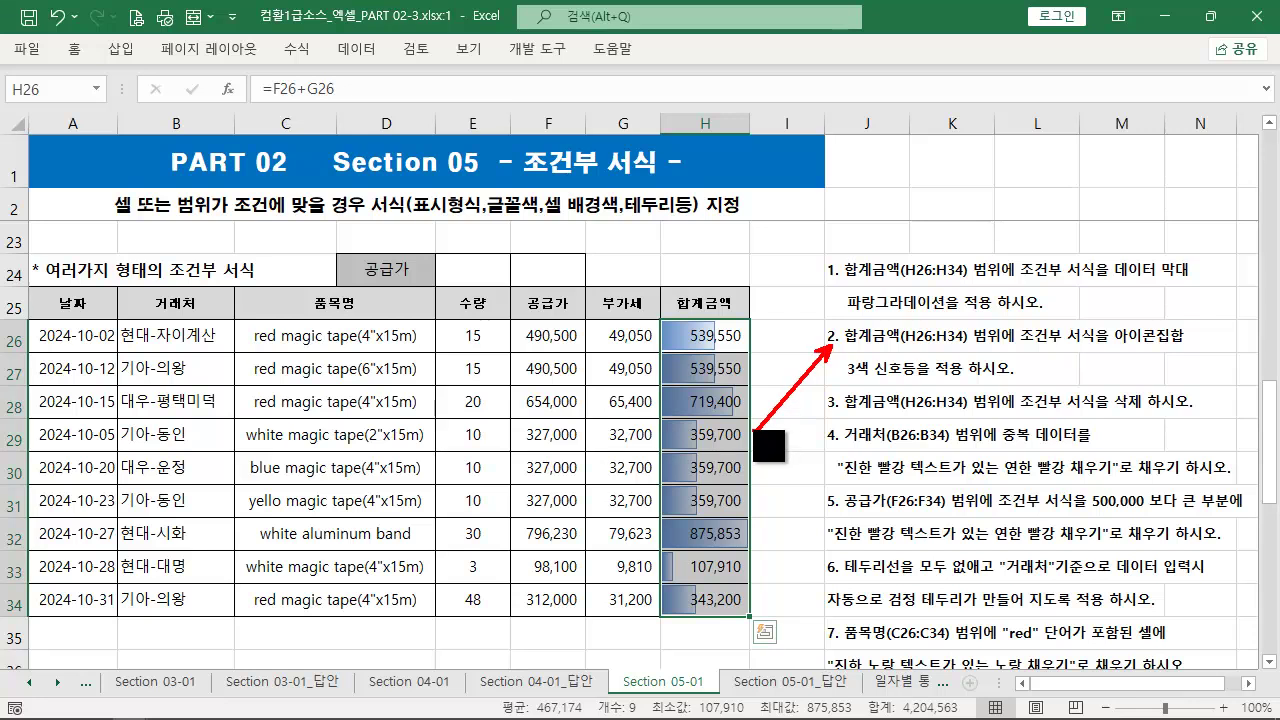
pyautogui.moveTo(853, 348); pyautogui.dragTo(1205, 345)
pyautogui.moveTo(842, 381); pyautogui.dragTo(1060, 379)
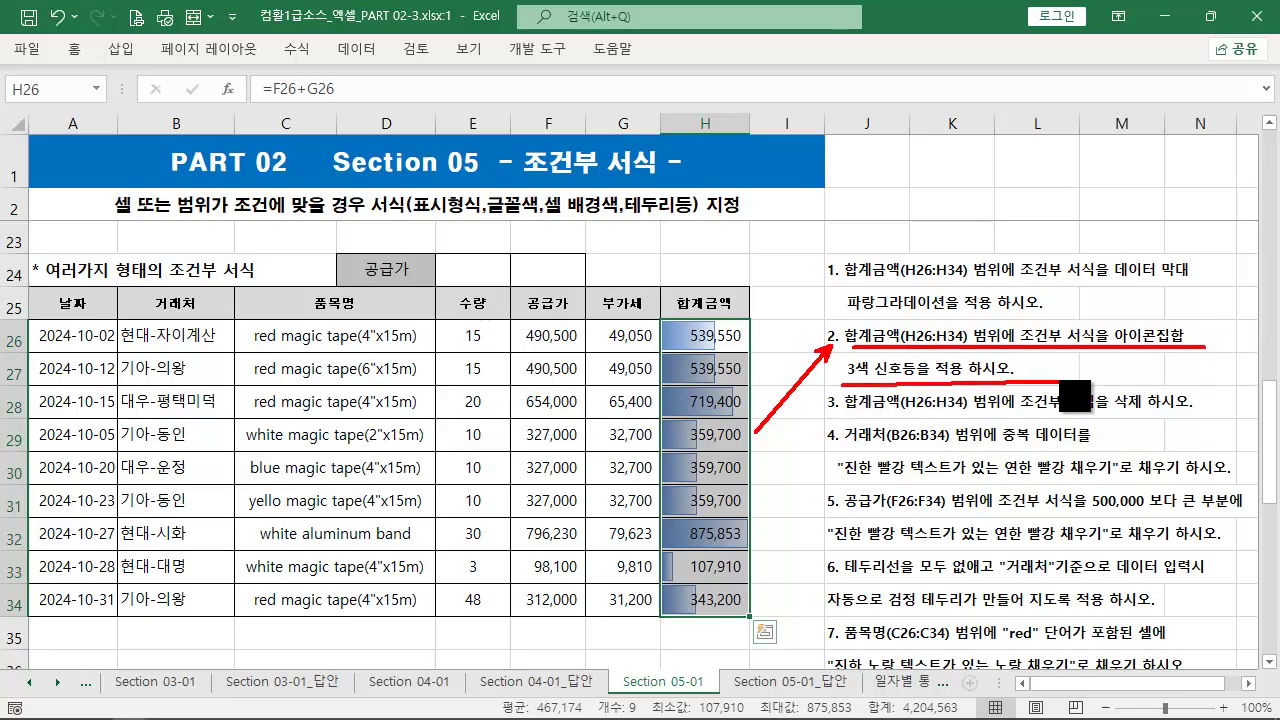
pyautogui.press('Escape')
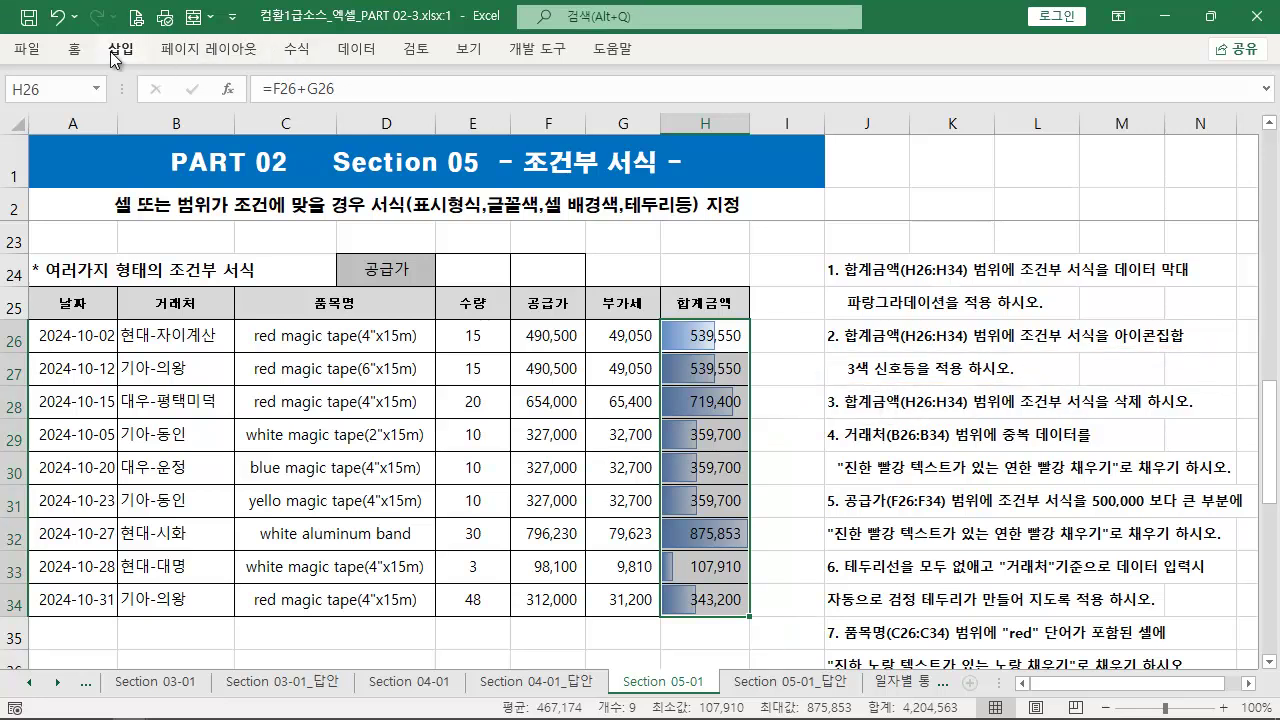
# - Add the unrimmed three-color traffic light icon set to the 합계금액 range H26:H34
pyautogui.click(73, 49)
pyautogui.click(912, 122)
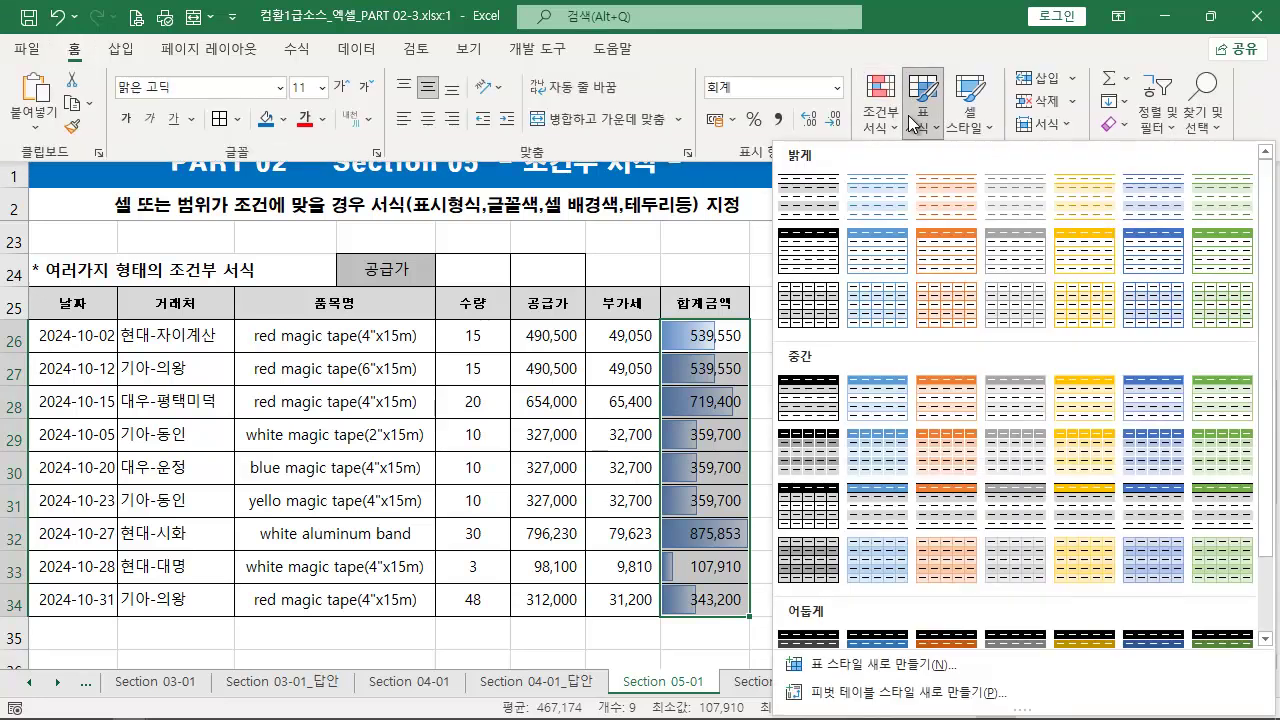
pyautogui.click(881, 125)
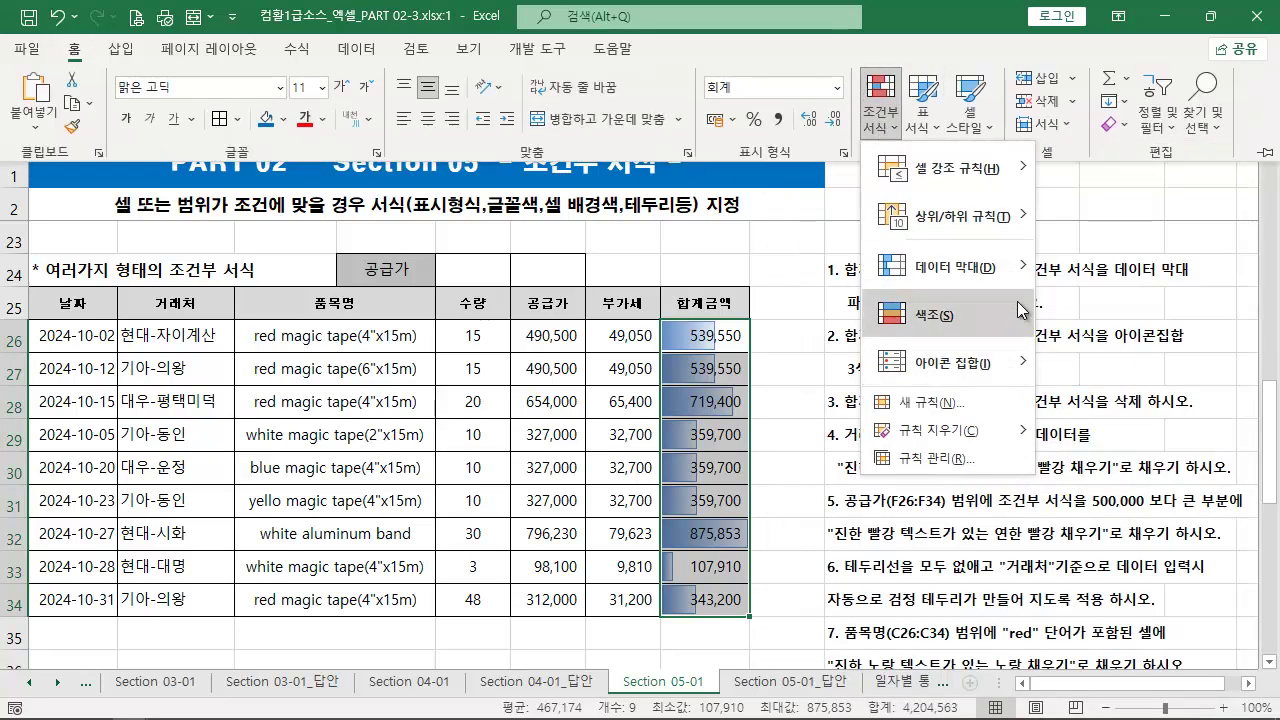
pyautogui.moveTo(943, 379)
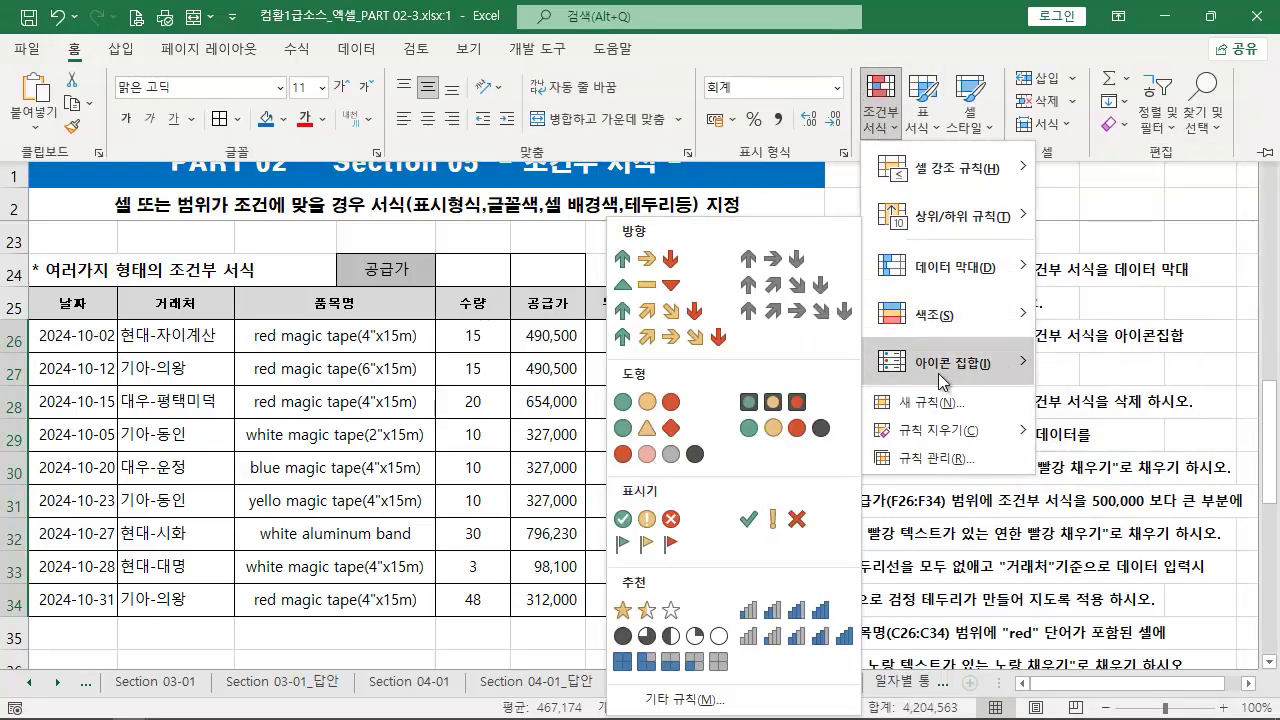
pyautogui.click(630, 402)
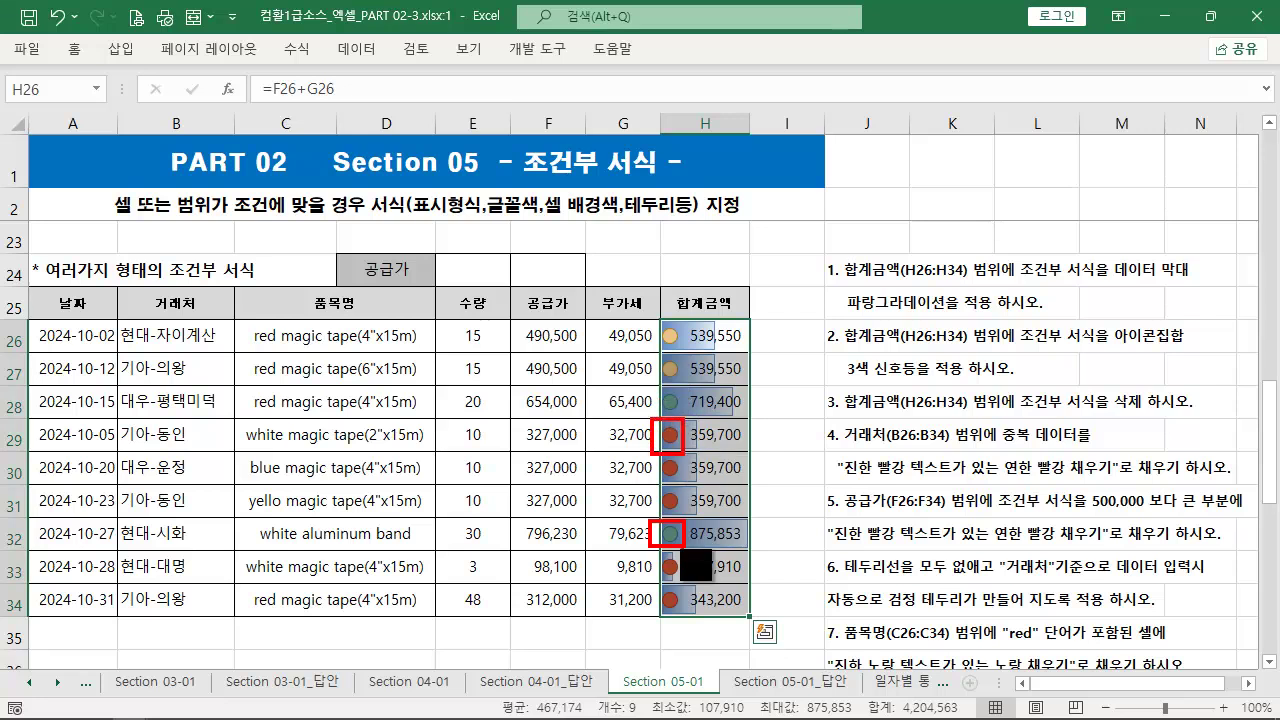
pyautogui.press('Escape')
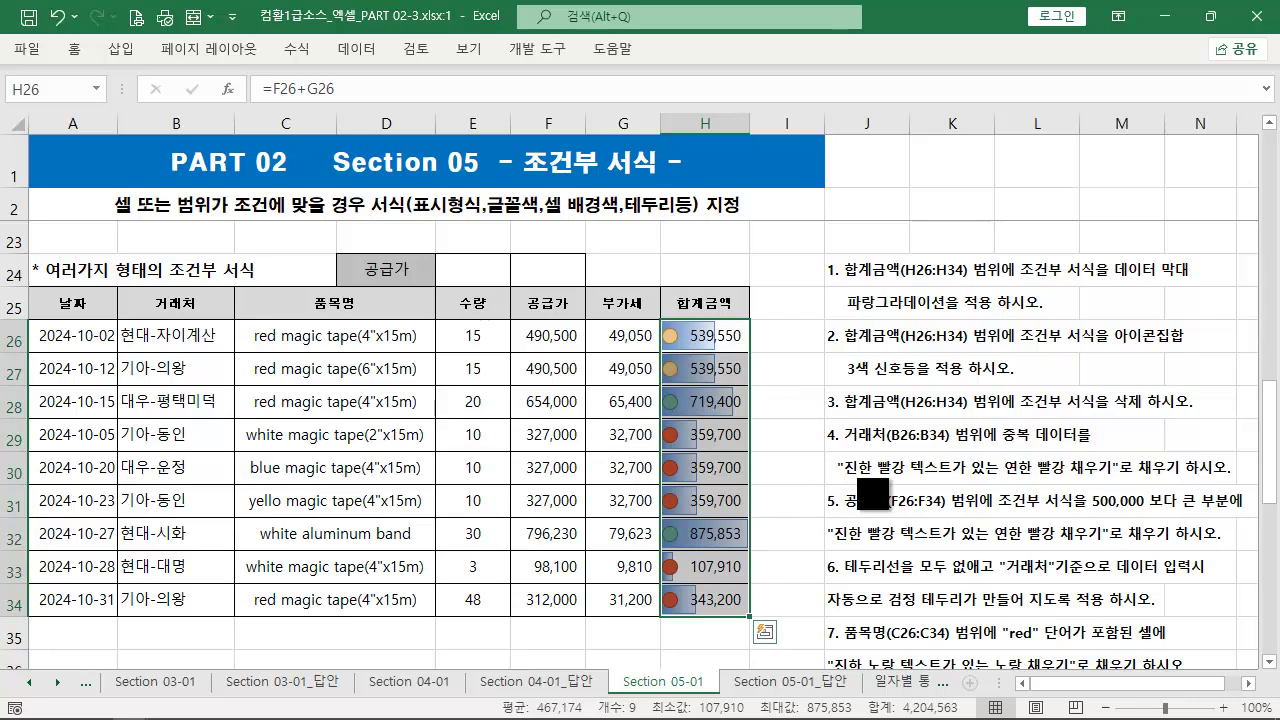
pyautogui.moveTo(822, 419); pyautogui.dragTo(1213, 418)
pyautogui.press('Escape')
pyautogui.click(857, 456)
pyautogui.moveTo(715, 335); pyautogui.dragTo(708, 603)
pyautogui.click(74, 48)
pyautogui.click(868, 137)
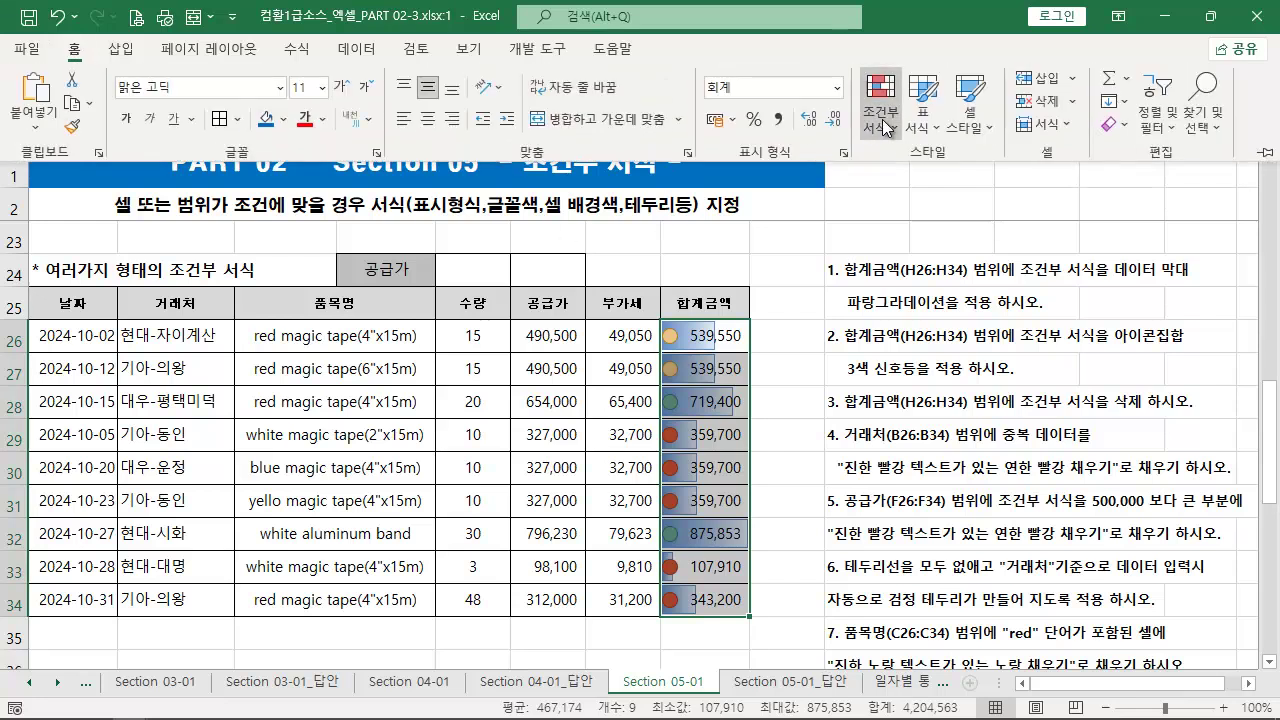
pyautogui.moveTo(988, 430)
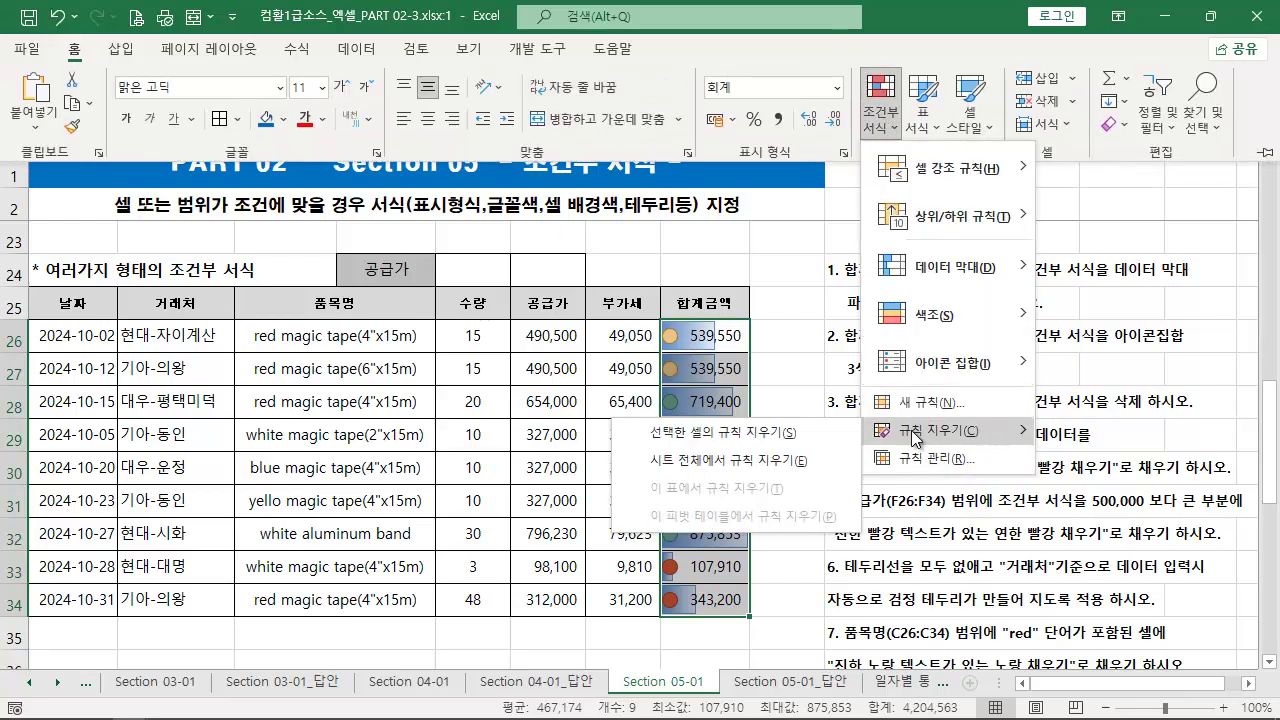
pyautogui.click(462, 341)
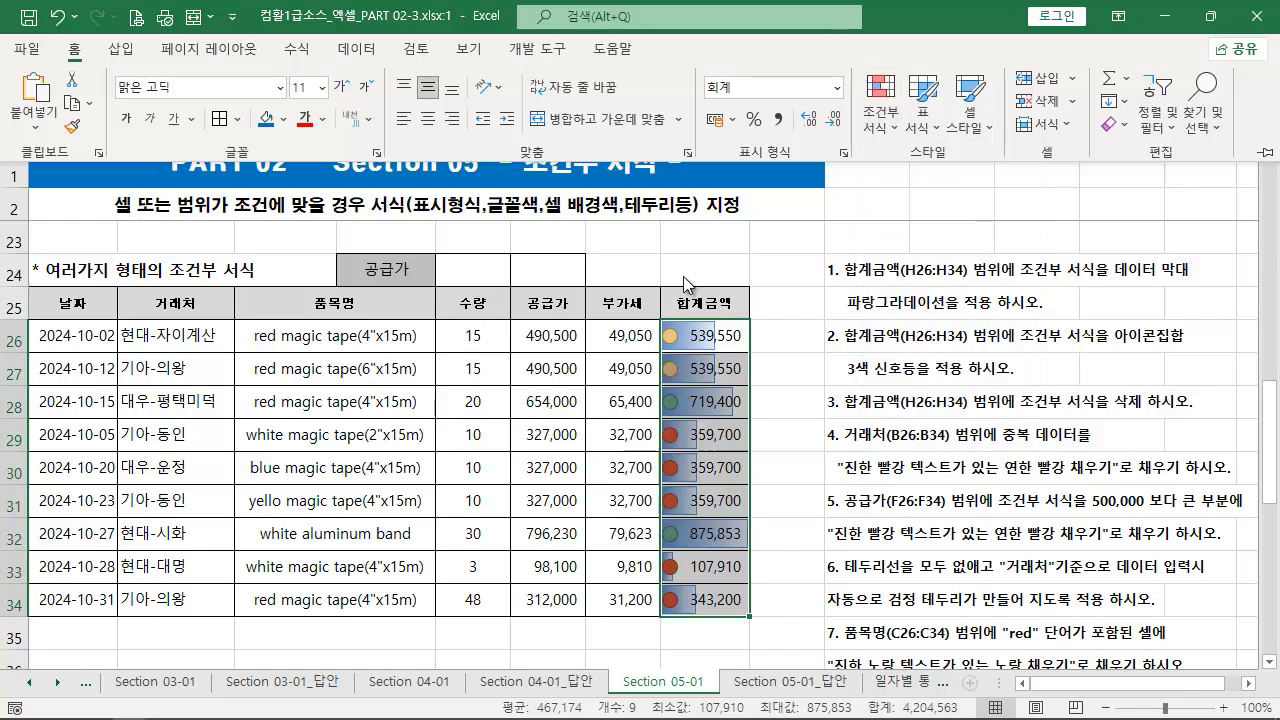
pyautogui.click(655, 278)
pyautogui.click(649, 277)
pyautogui.scroll(2, 633, 294)
pyautogui.scroll(3, 633, 294)
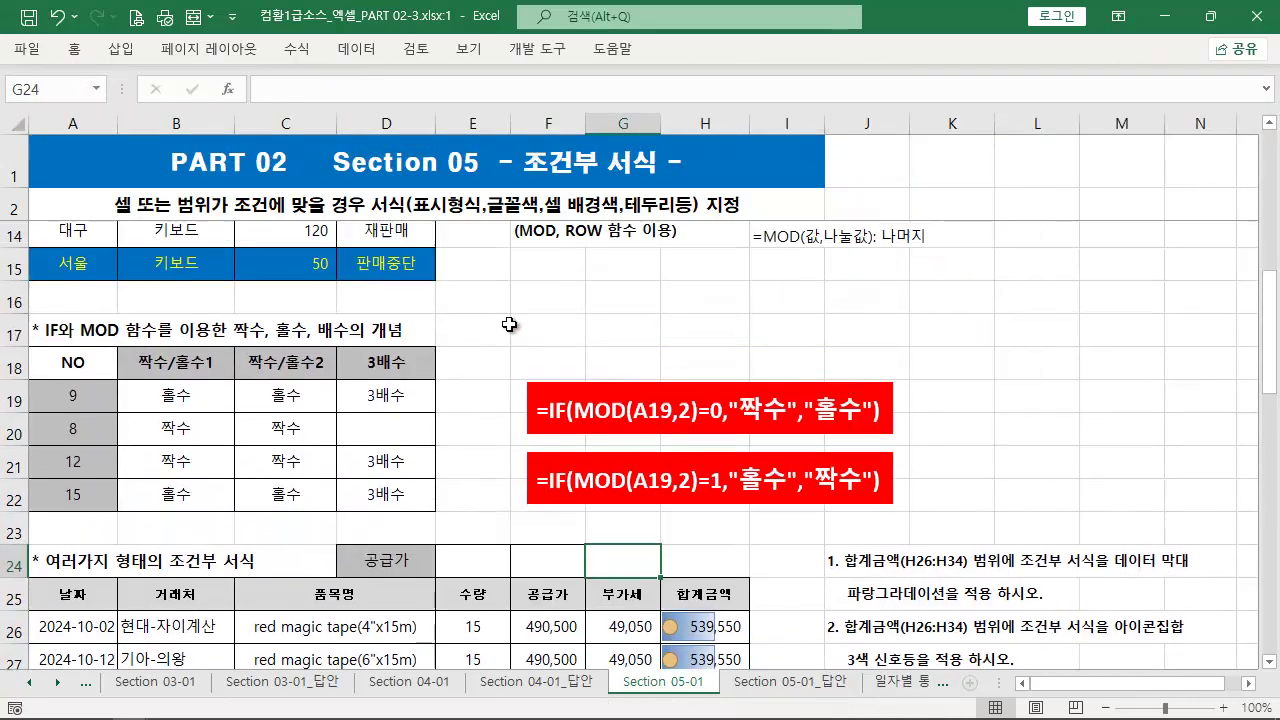
pyautogui.scroll(-6, 700, 330)
pyautogui.scroll(1, 748, 354)
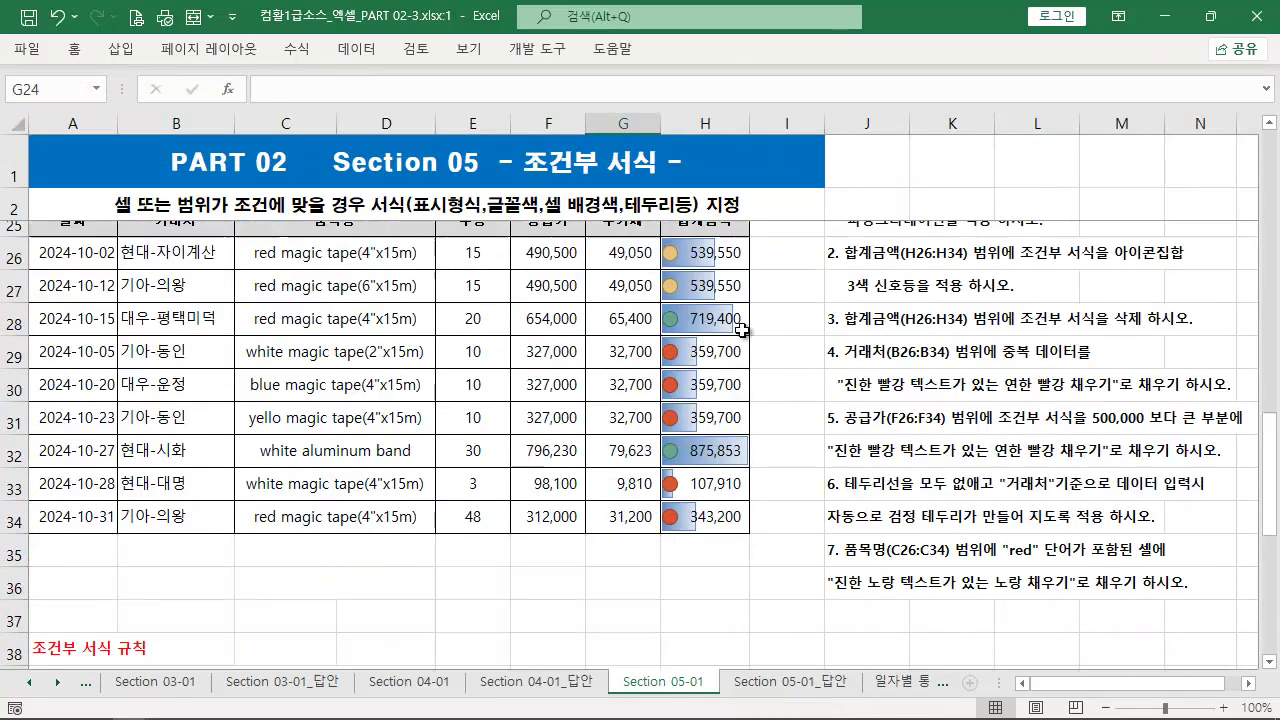
# - Clear all conditional formatting rules from the selected 합계금액 cells H26:H34
pyautogui.moveTo(728, 338); pyautogui.dragTo(708, 600)
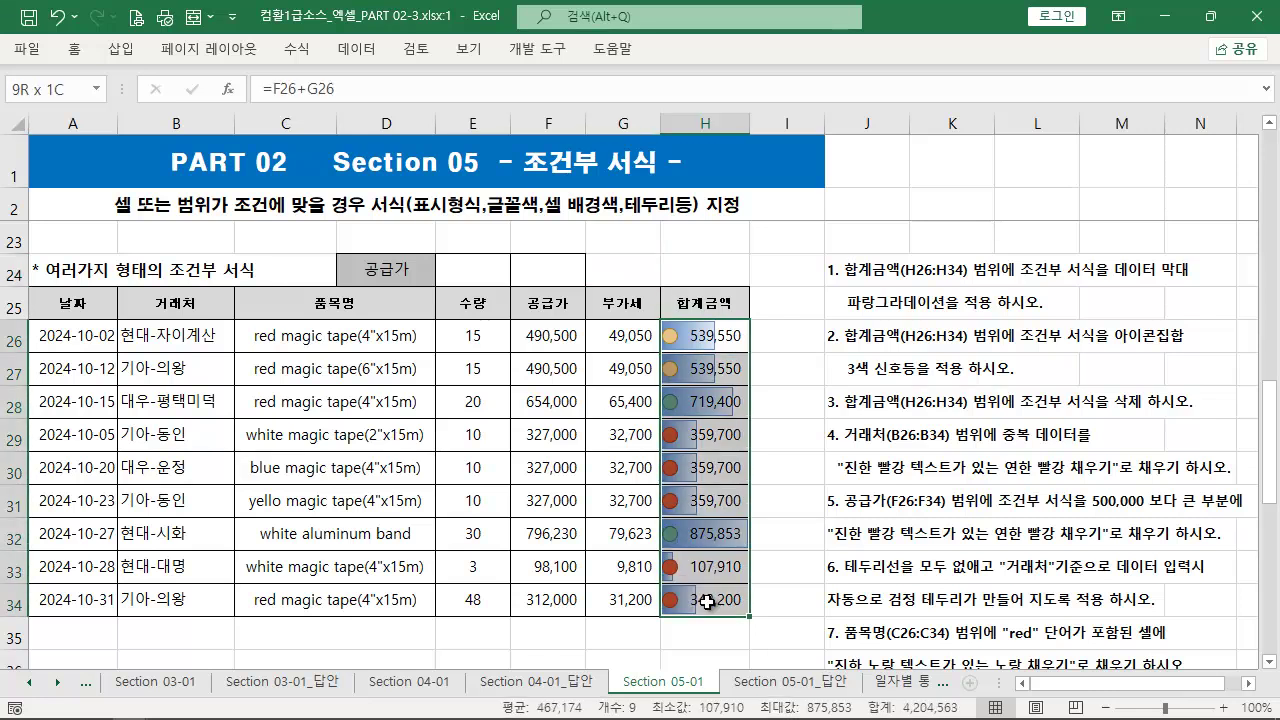
pyautogui.click(75, 50)
pyautogui.click(880, 100)
pyautogui.moveTo(978, 435)
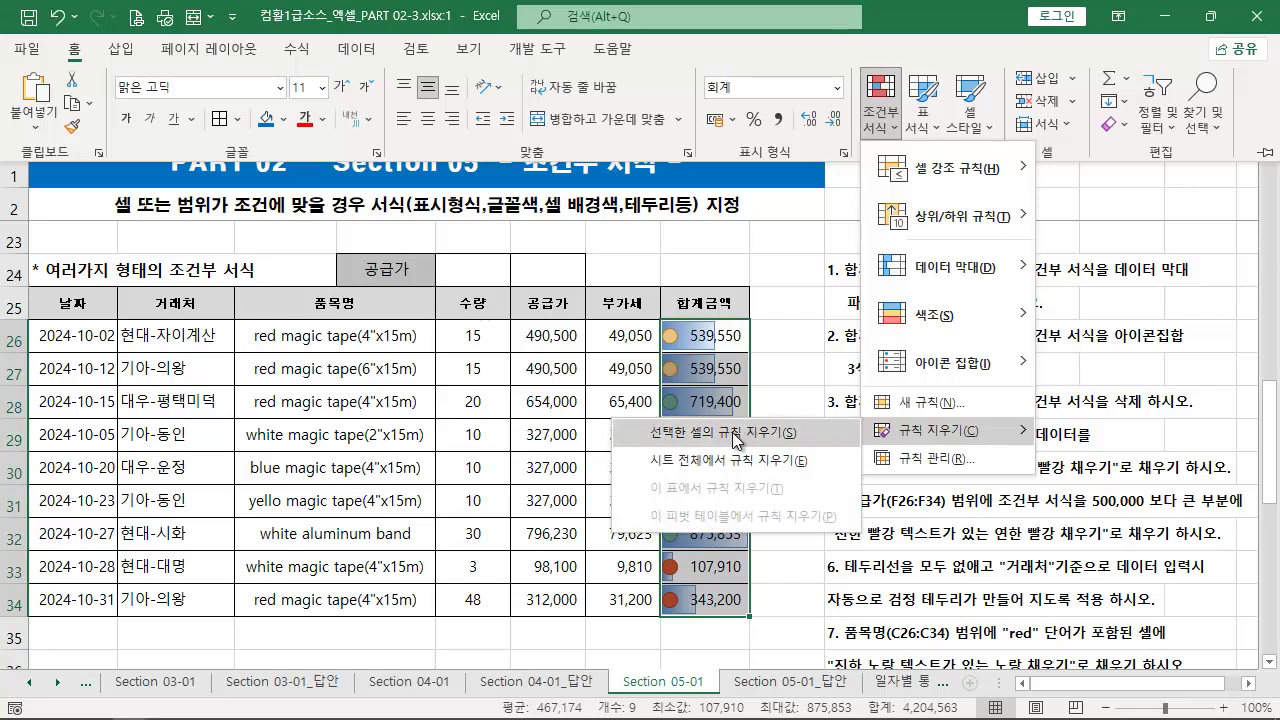
pyautogui.click(734, 436)
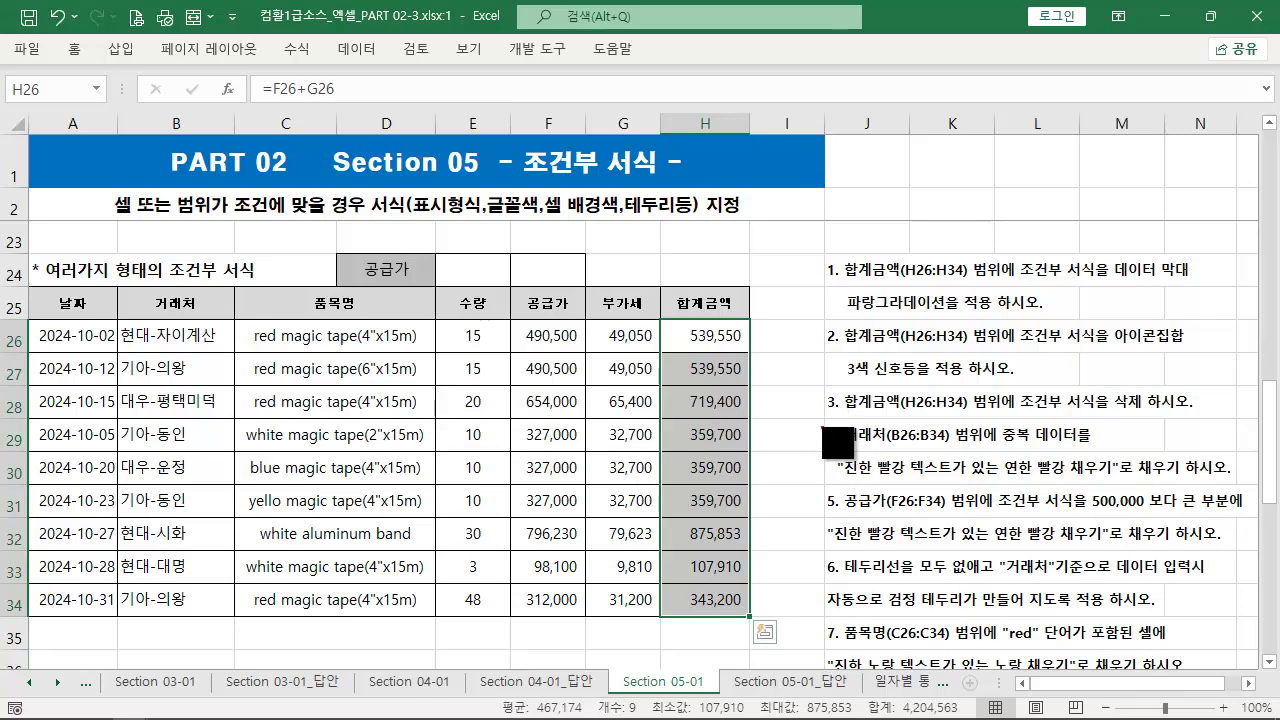
# - Start a Duplicate Values highlight rule on the 거래처 range B26:B34 following instruction 4, with light red fill and dark red text
pyautogui.moveTo(811, 423)
pyautogui.mouseDown()
pyautogui.moveTo(1113, 452)
pyautogui.moveTo(1143, 362)
pyautogui.mouseUp()
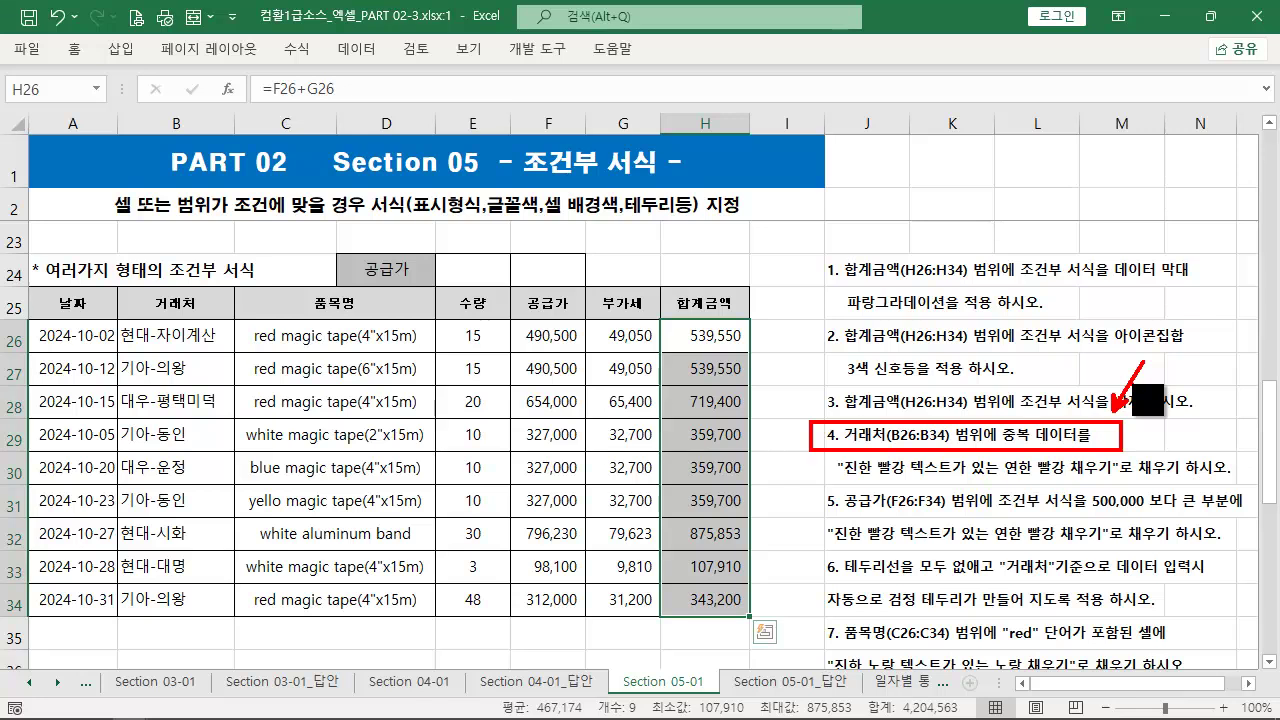
pyautogui.press('Escape')
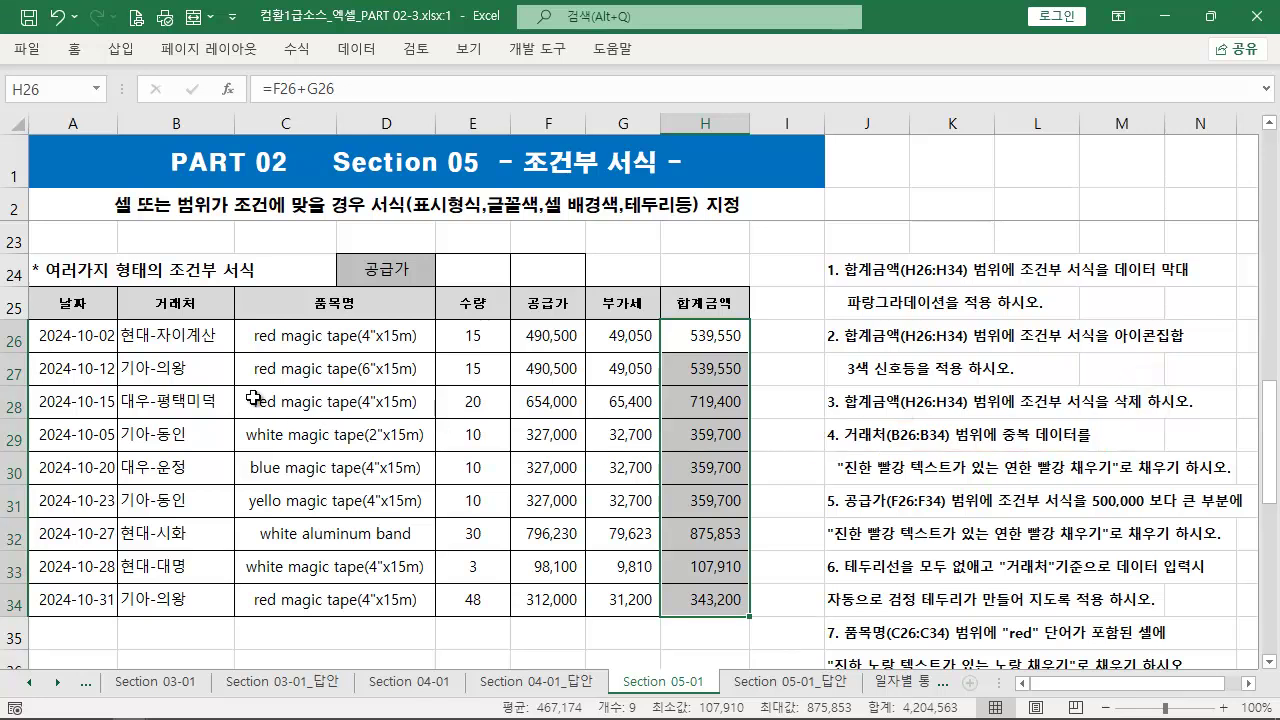
pyautogui.moveTo(181, 334); pyautogui.dragTo(176, 600)
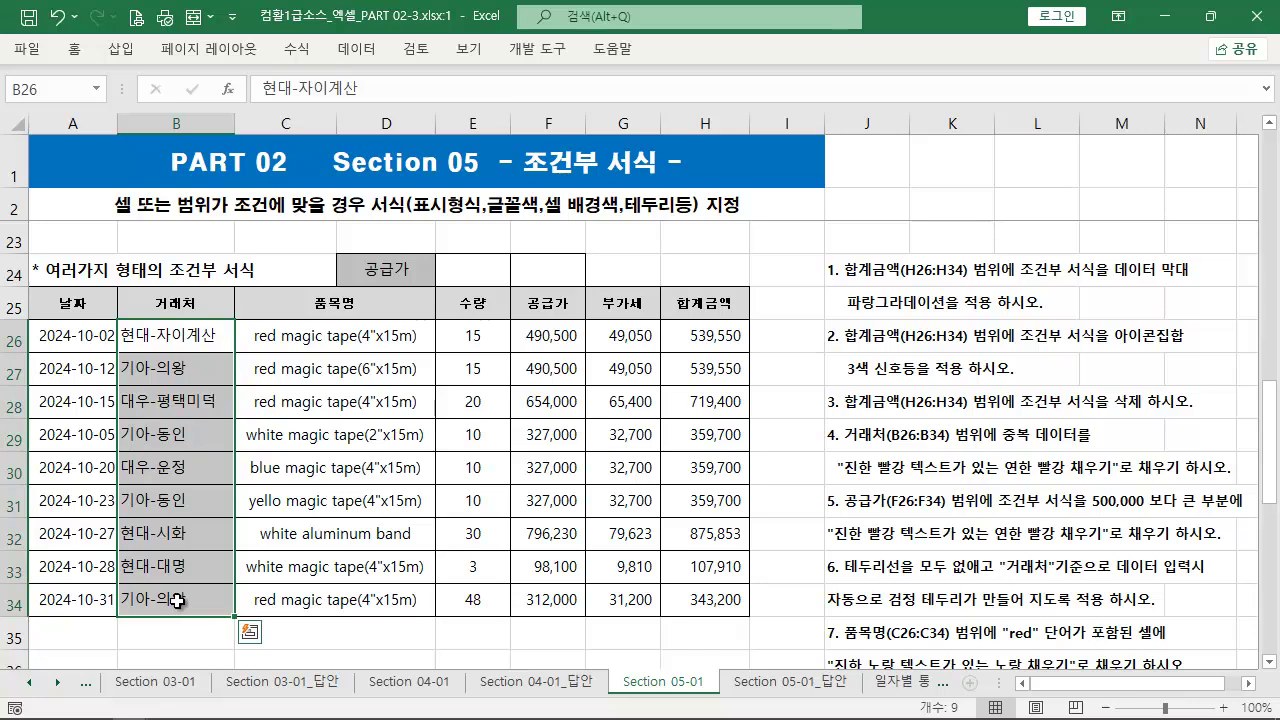
pyautogui.hotkey('ctrl', '2')
pyautogui.moveTo(116, 322)
pyautogui.mouseDown()
pyautogui.moveTo(165, 573)
pyautogui.moveTo(228, 718)
pyautogui.moveTo(242, 718)
pyautogui.mouseUp()
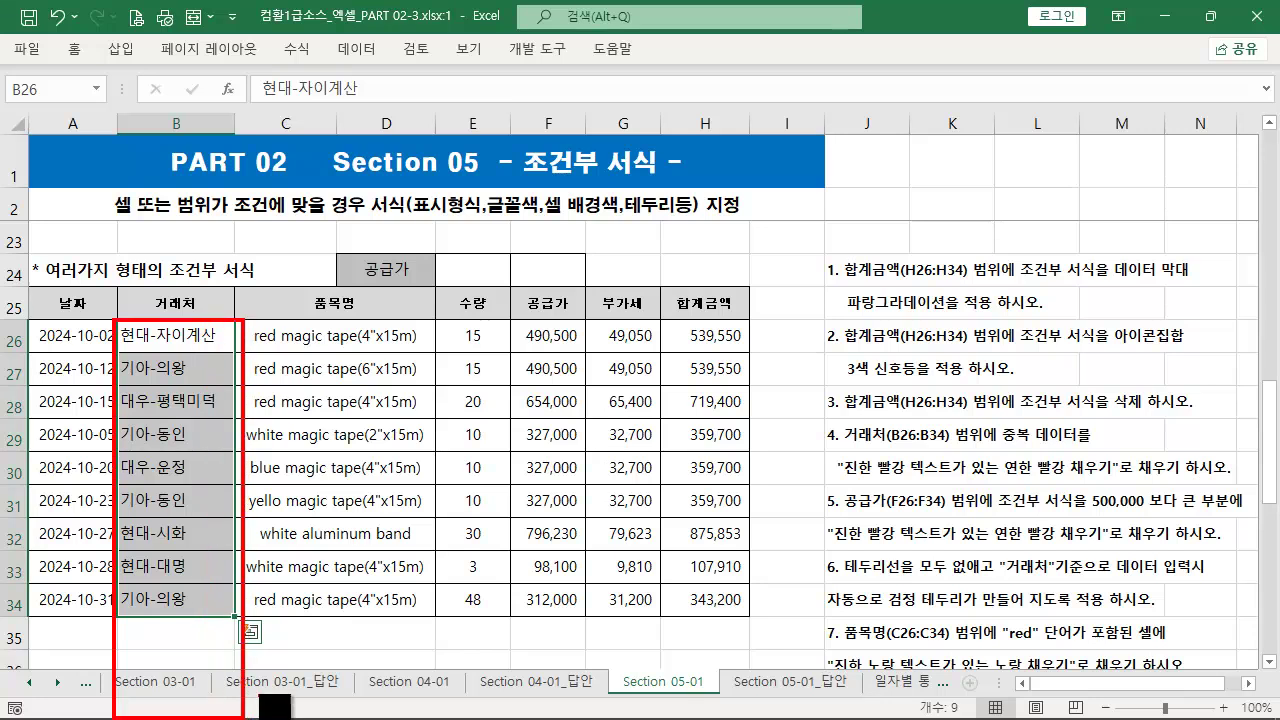
pyautogui.press('Escape')
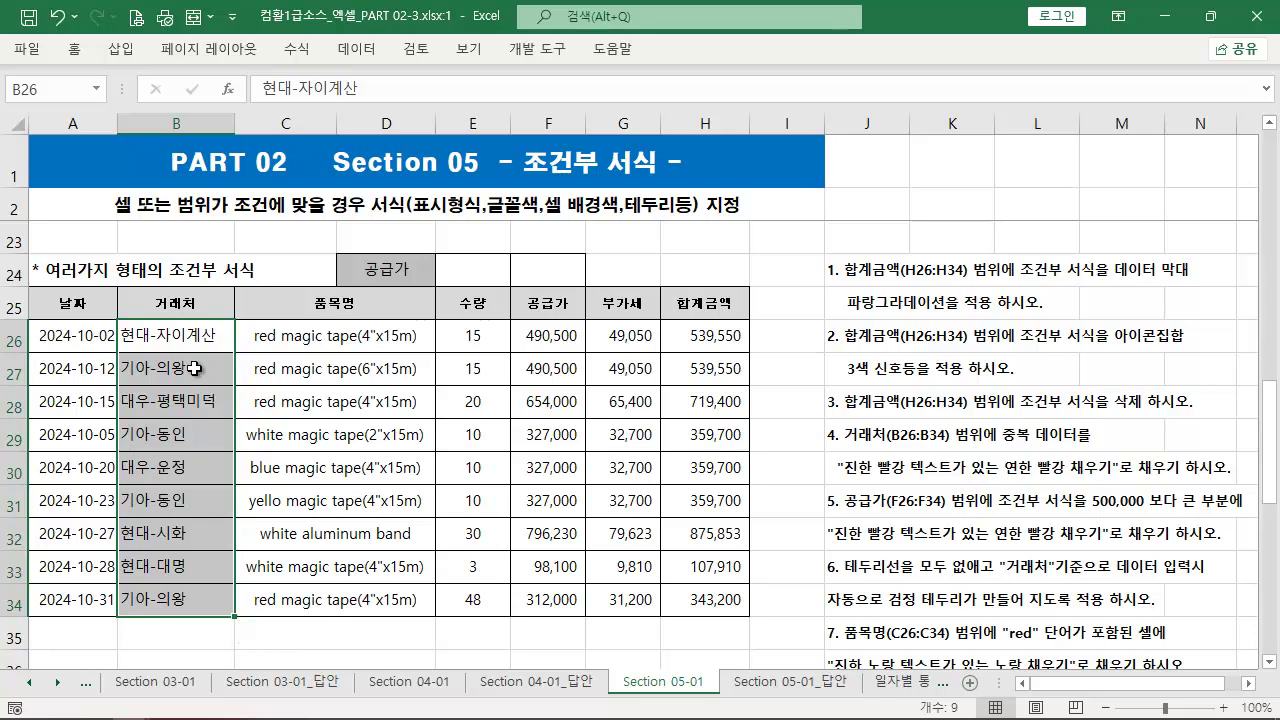
pyautogui.click(74, 48)
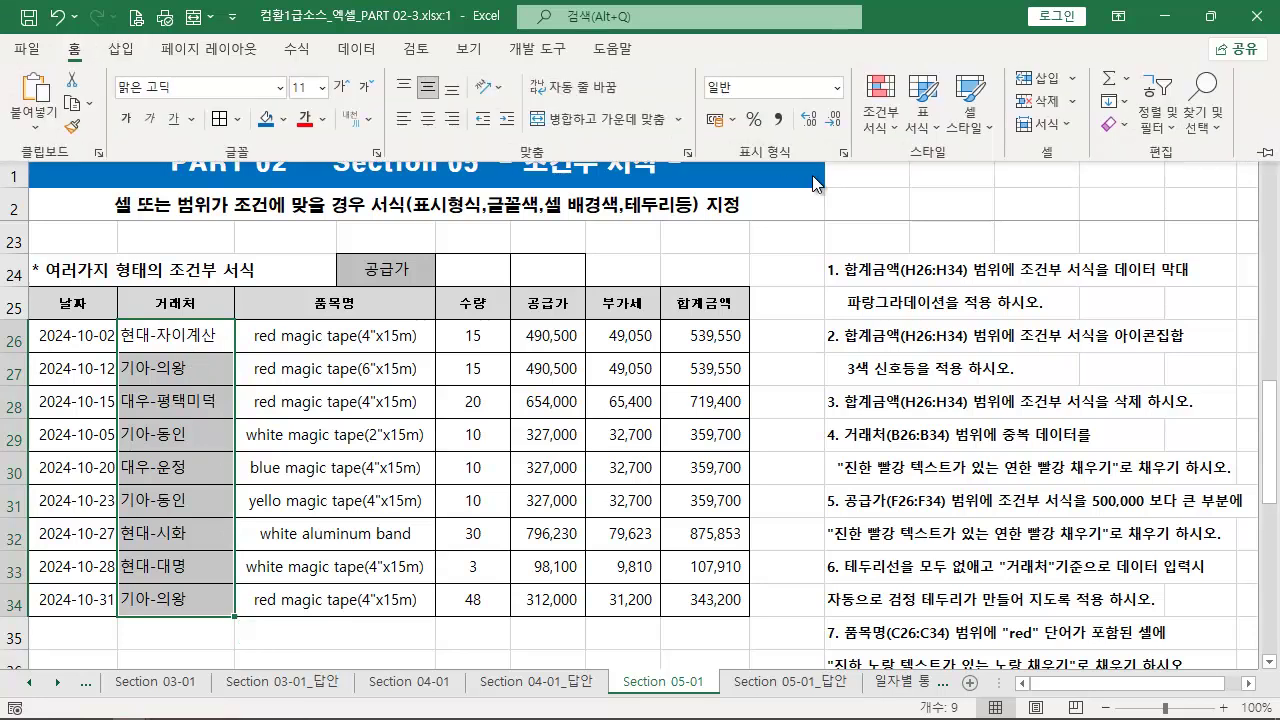
pyautogui.click(880, 105)
pyautogui.moveTo(930, 165)
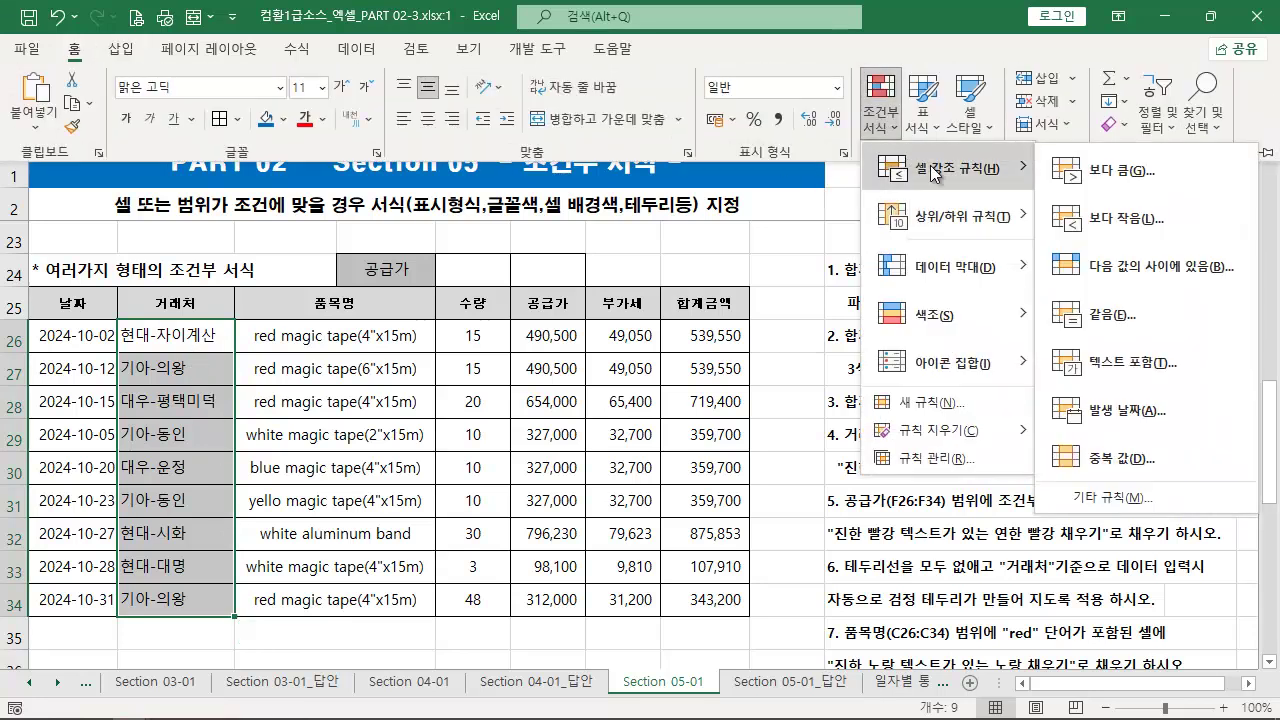
pyautogui.click(1156, 450)
pyautogui.moveTo(556, 265); pyautogui.dragTo(467, 373)
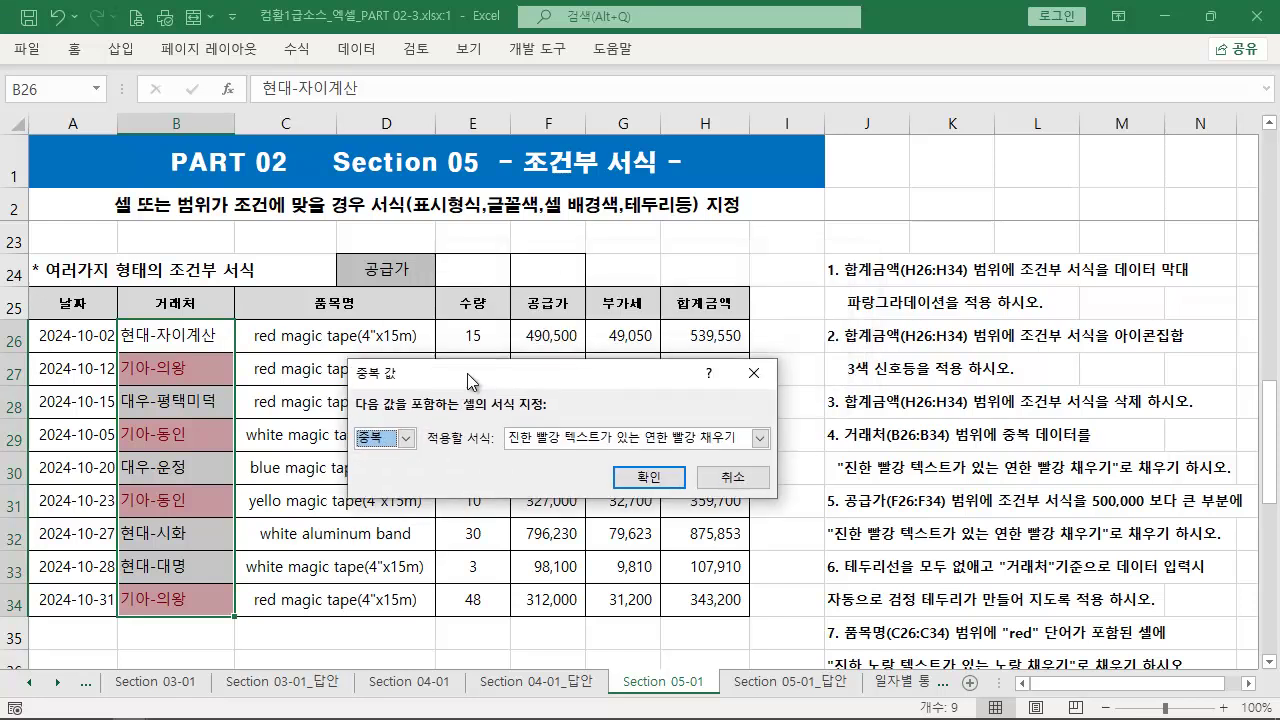
# - Preview the rule on unique (고유) values, set it back to duplicate (중복), and apply it to B26:B34
pyautogui.click(406, 440)
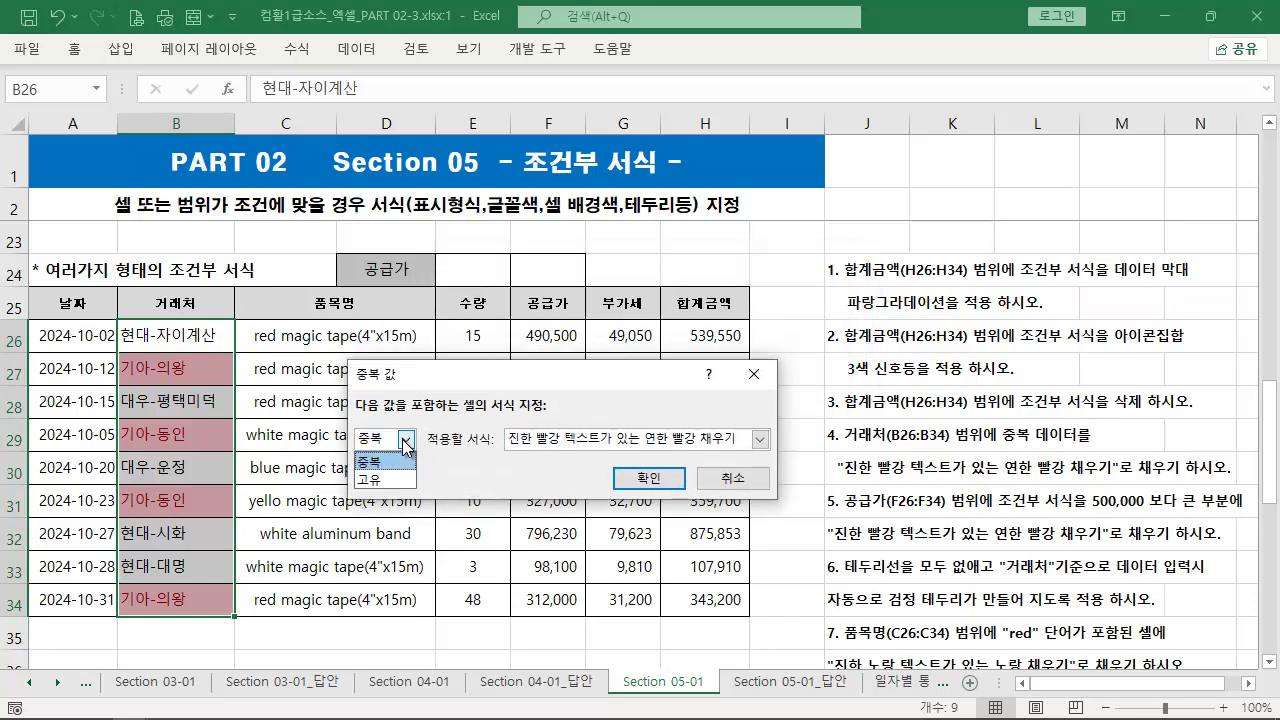
pyautogui.click(394, 478)
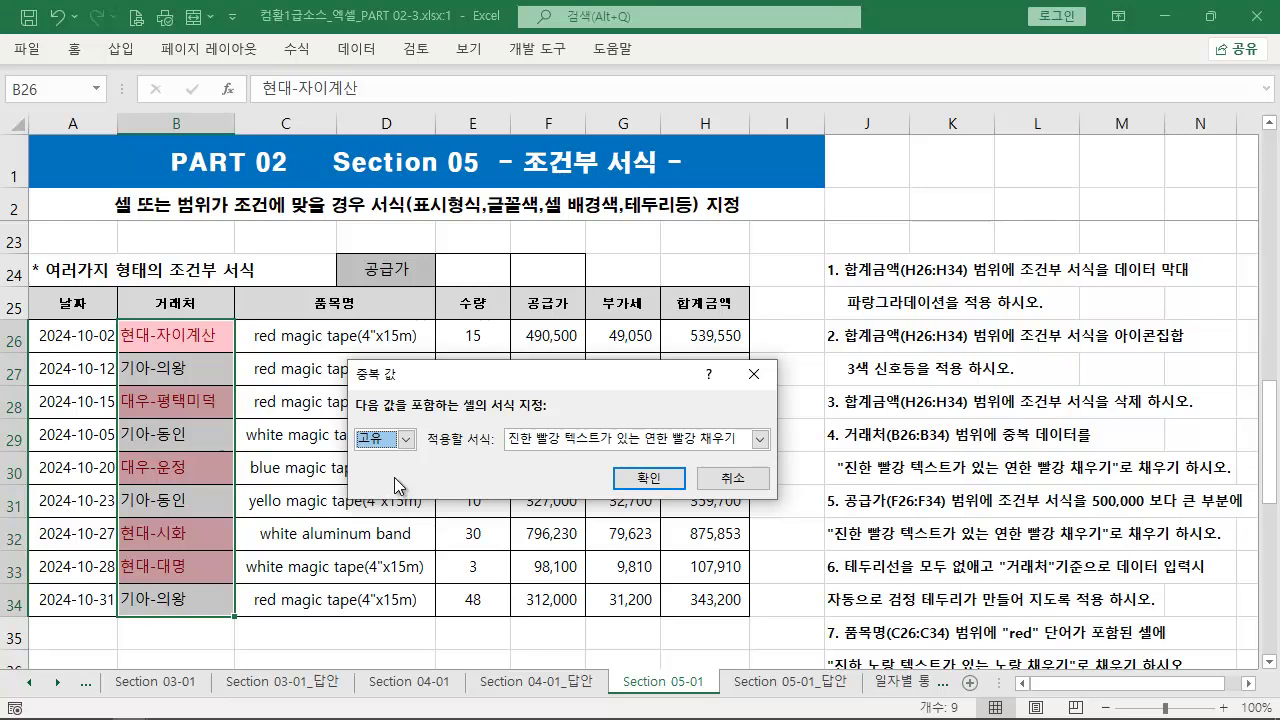
pyautogui.click(406, 440)
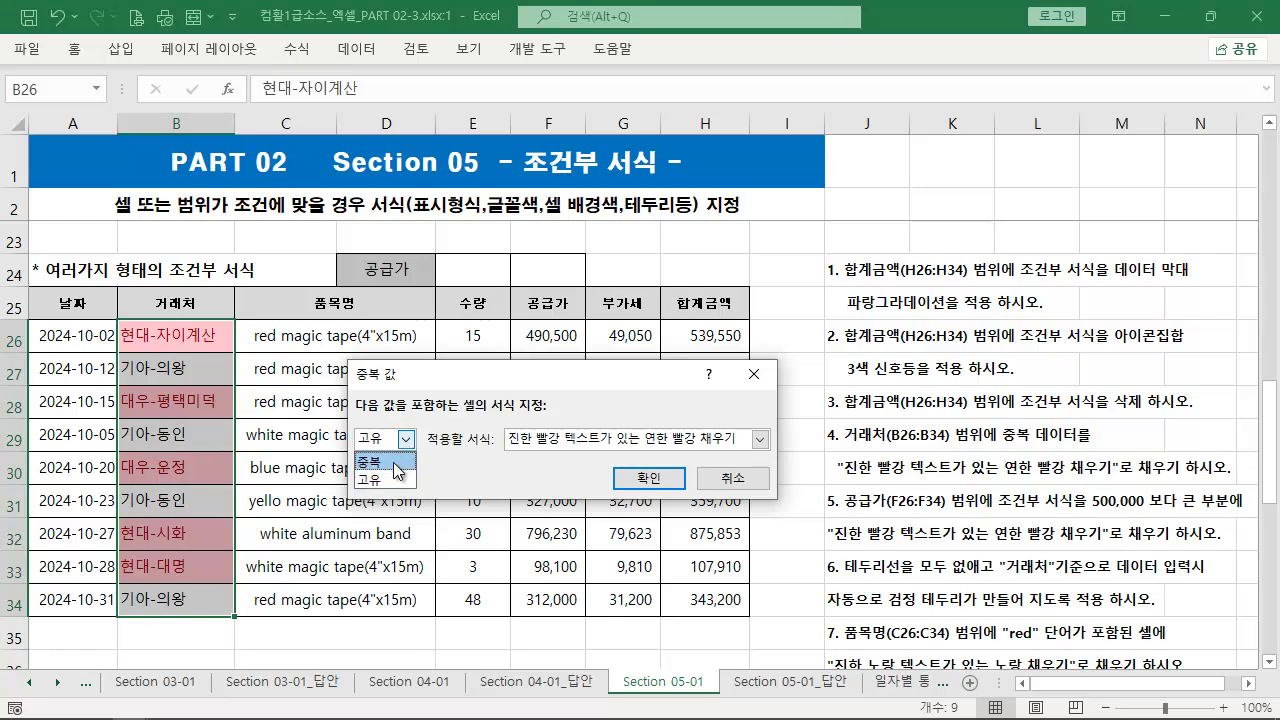
pyautogui.click(394, 462)
pyautogui.click(648, 478)
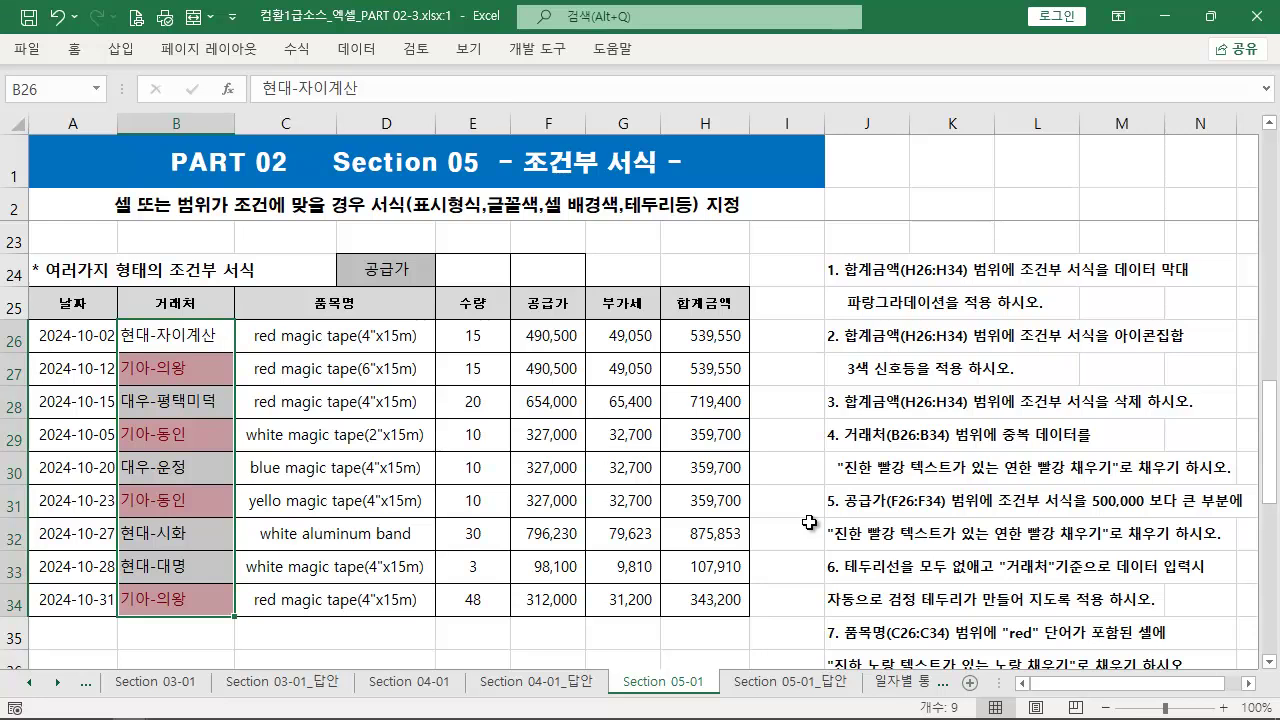
# - Set up a Greater Than highlight rule with the value 500000 on the 공급가 range F26:F34, following instruction 5
pyautogui.moveTo(806, 484)
pyautogui.mouseDown()
pyautogui.moveTo(1154, 560)
pyautogui.moveTo(1262, 548)
pyautogui.moveTo(1248, 551)
pyautogui.mouseUp()
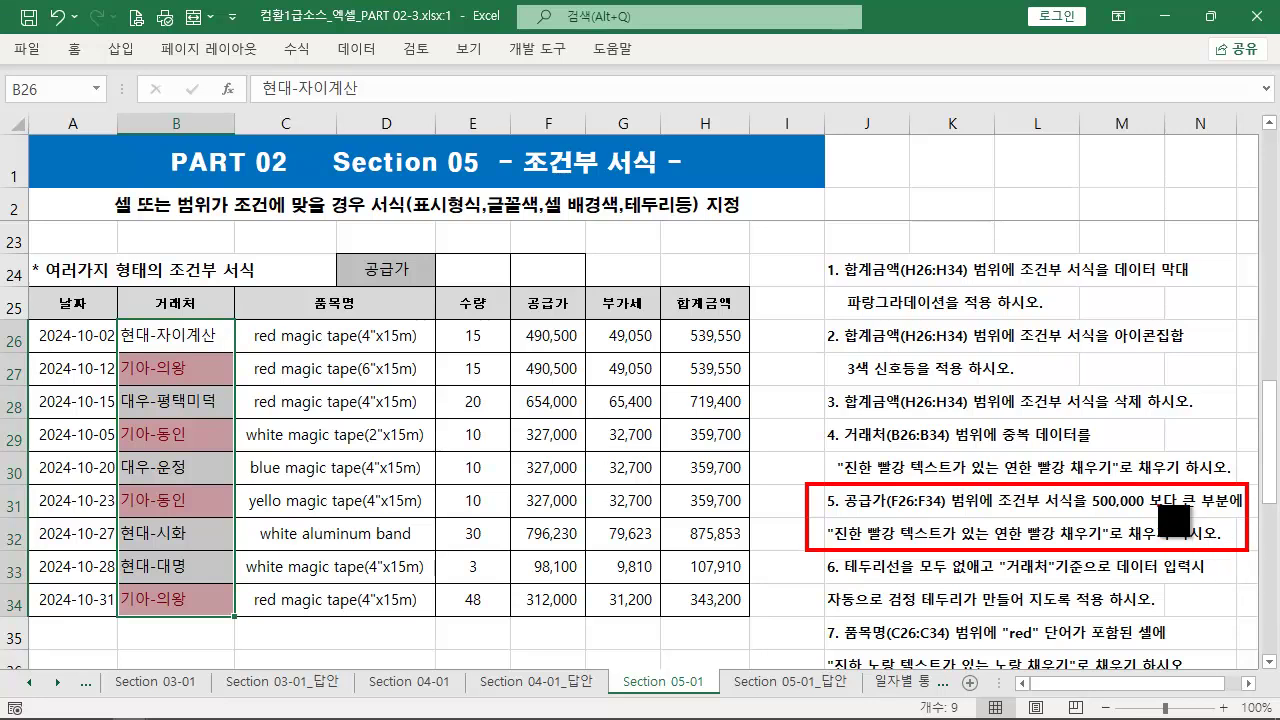
pyautogui.press('Escape')
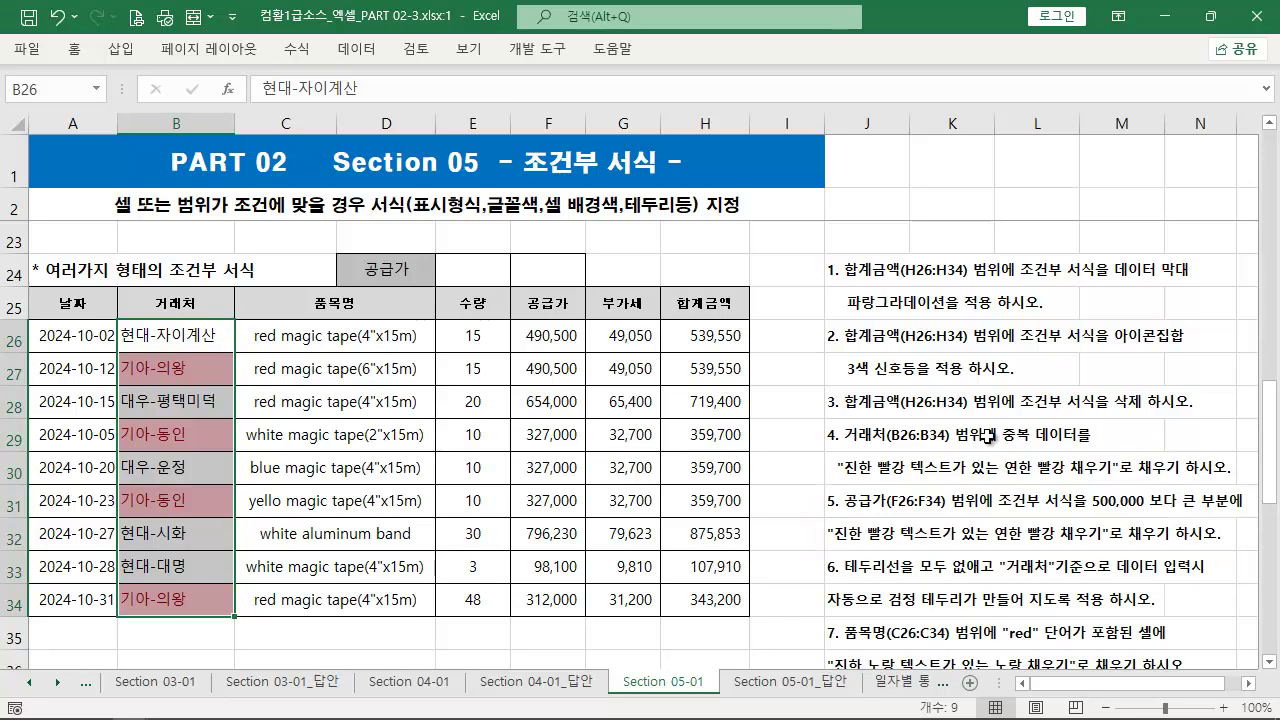
pyautogui.moveTo(552, 341); pyautogui.dragTo(546, 597)
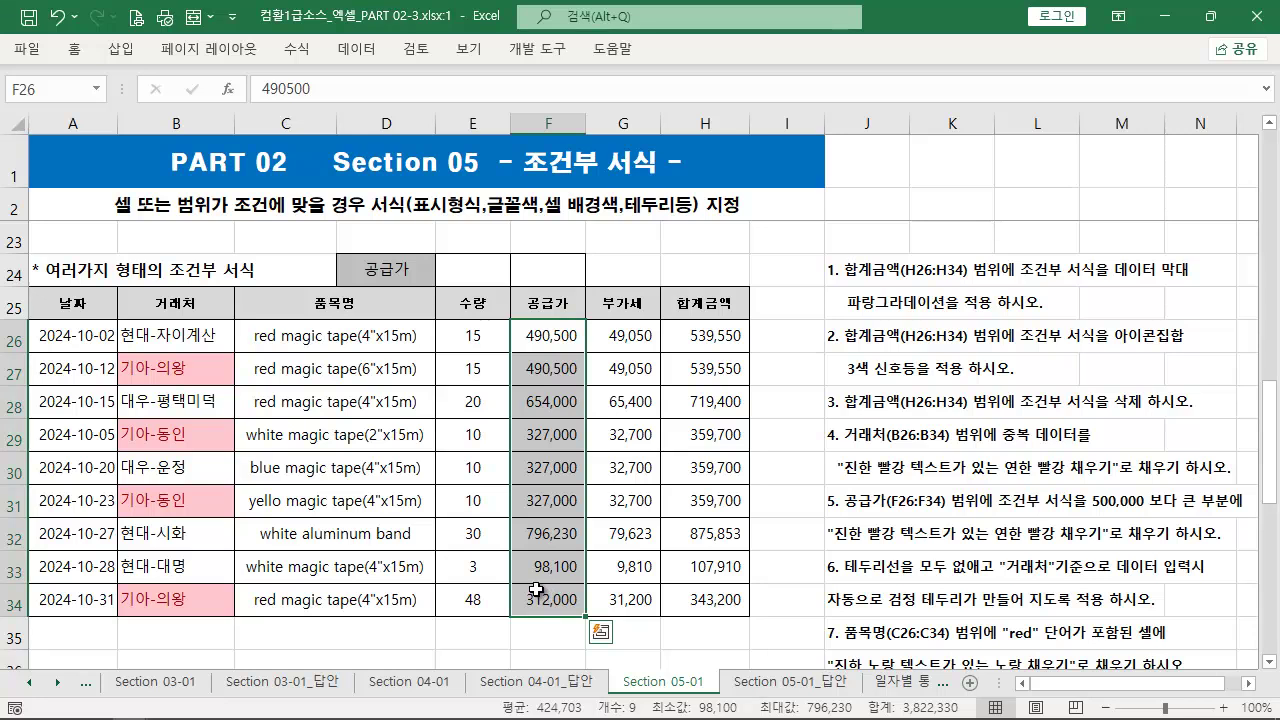
pyautogui.click(82, 48)
pyautogui.click(880, 100)
pyautogui.moveTo(945, 169)
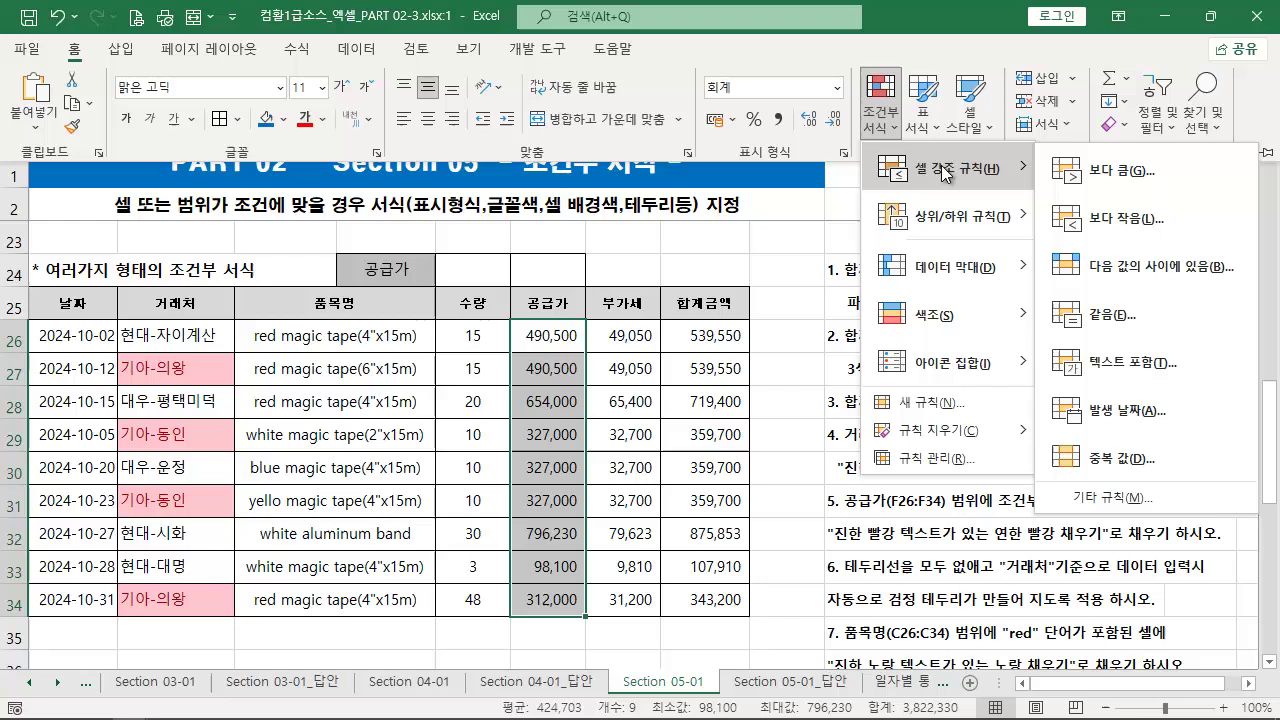
pyautogui.click(1162, 165)
pyautogui.write('500000')
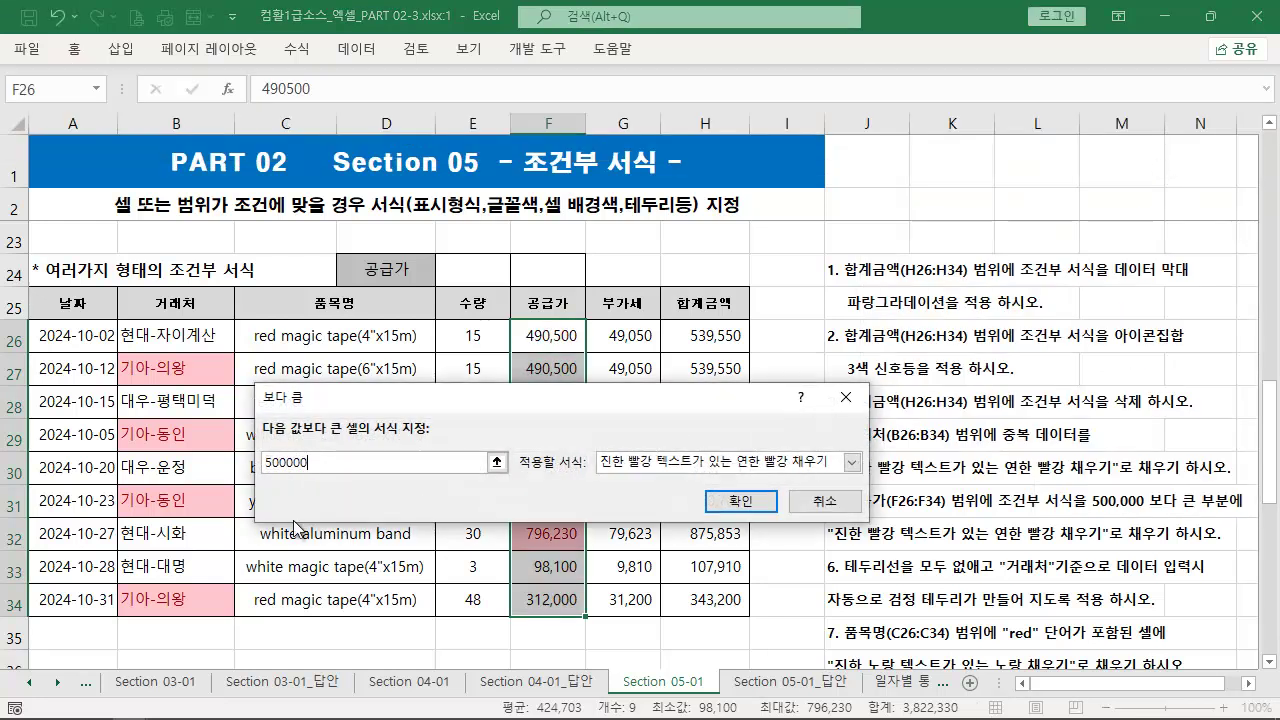
pyautogui.moveTo(613, 399); pyautogui.dragTo(970, 328)
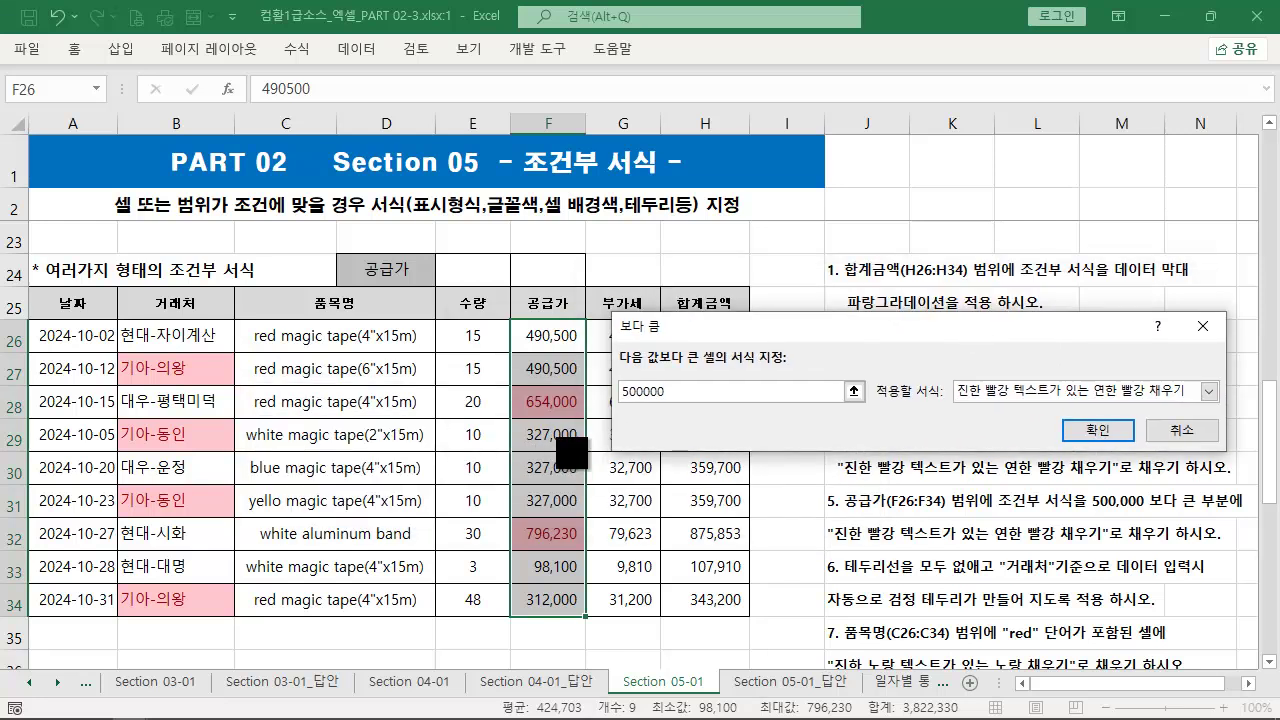
pyautogui.moveTo(583, 408); pyautogui.dragTo(641, 393)
pyautogui.moveTo(929, 370)
pyautogui.mouseDown()
pyautogui.moveTo(1179, 420)
pyautogui.moveTo(1215, 412)
pyautogui.mouseUp()
pyautogui.press('Escape')
# - Try yellow fill with dark yellow text for the Greater Than rule and look into its custom format options
pyautogui.click(1210, 390)
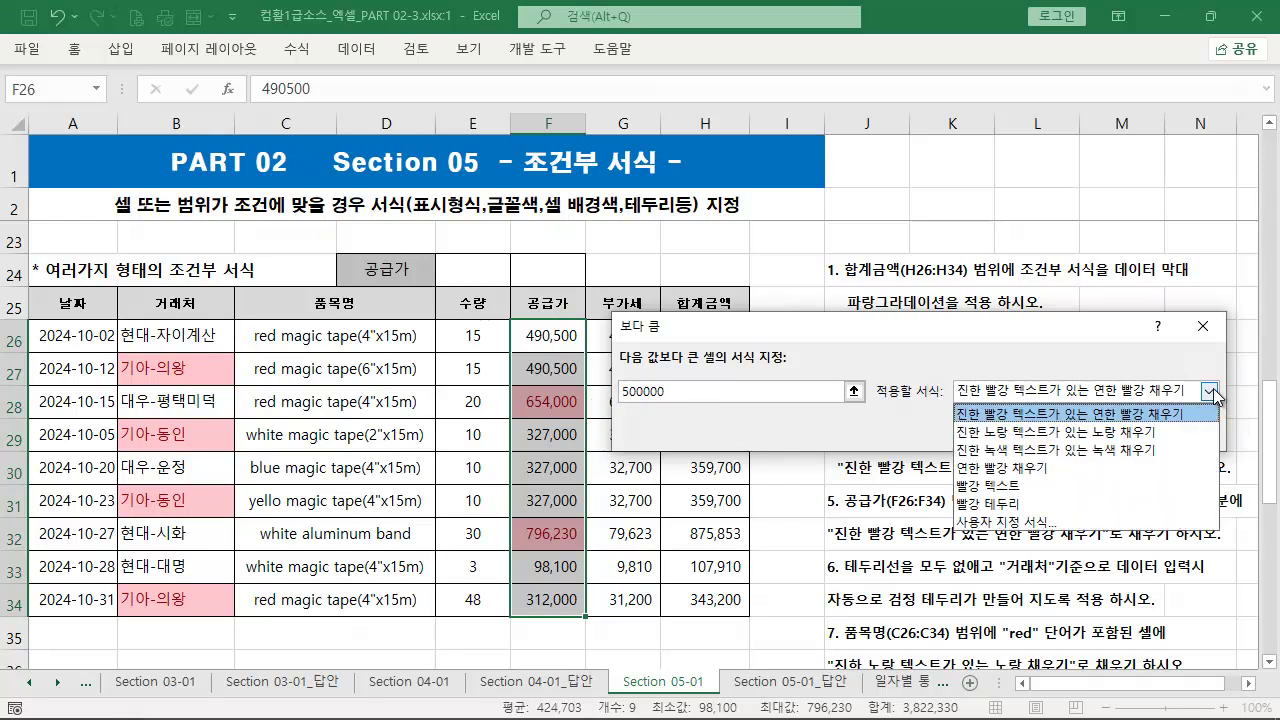
pyautogui.click(1080, 432)
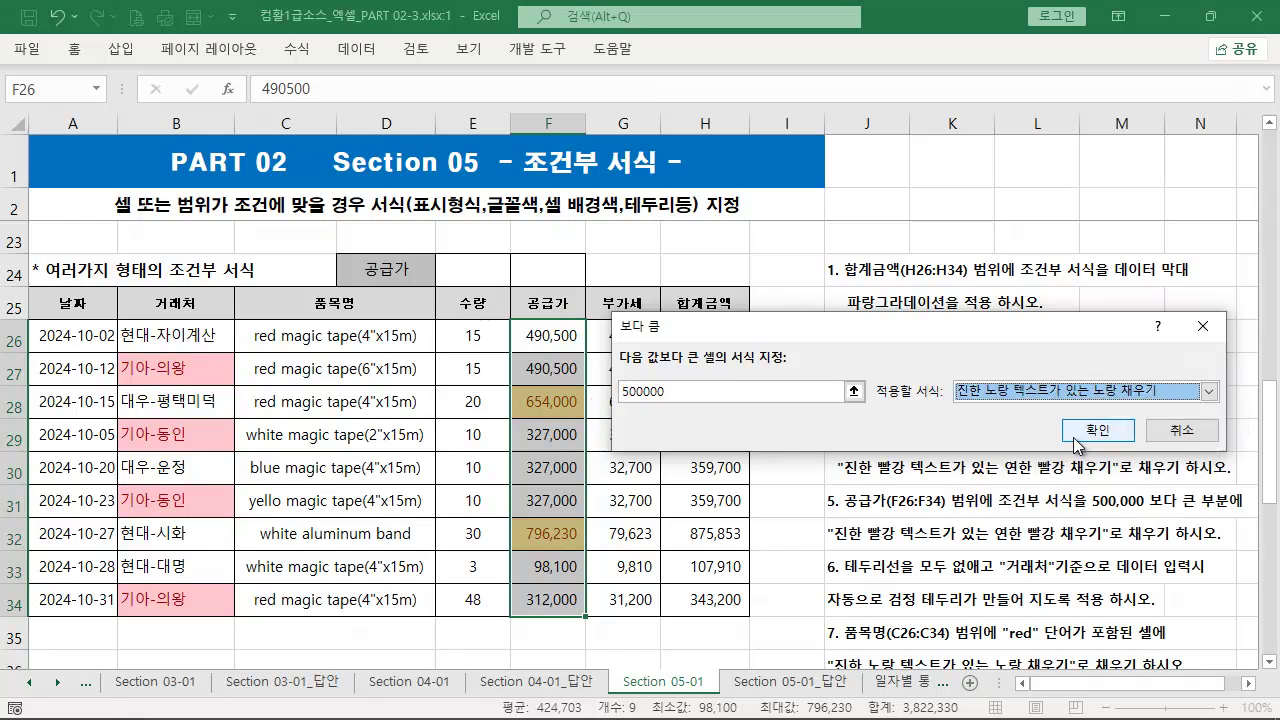
pyautogui.click(1216, 392)
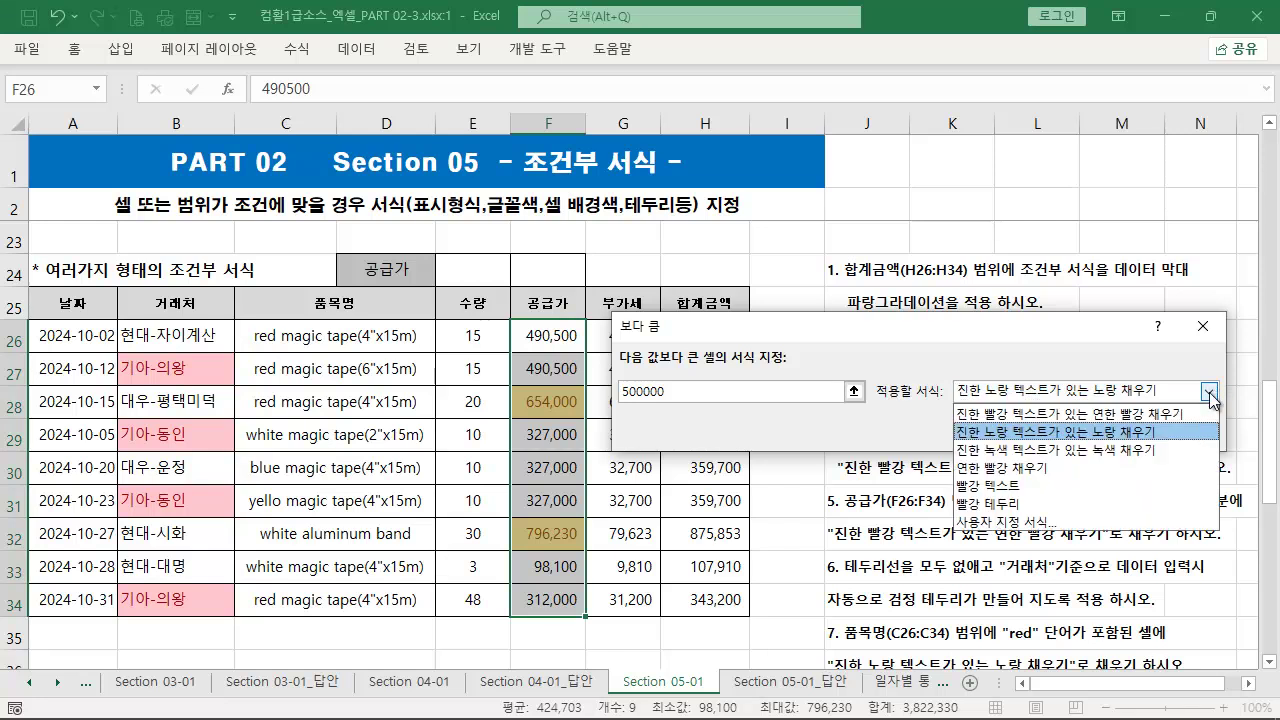
pyautogui.click(1043, 522)
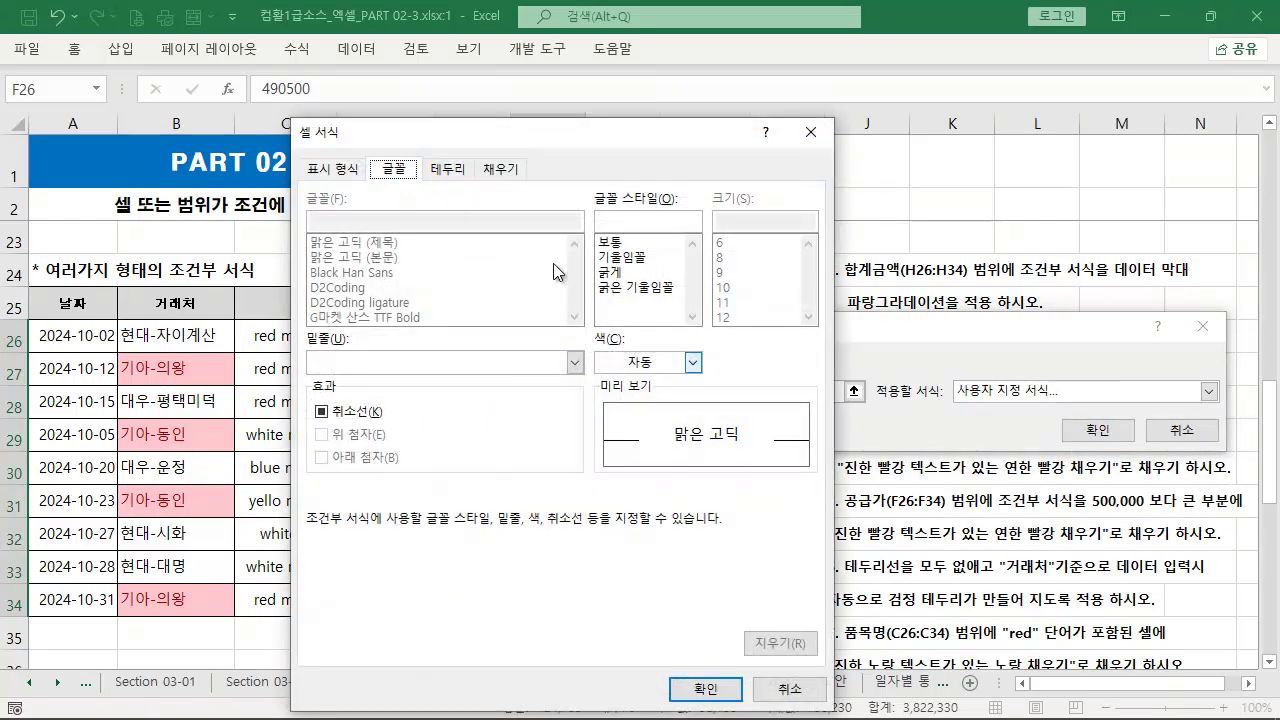
pyautogui.click(515, 172)
pyautogui.click(806, 135)
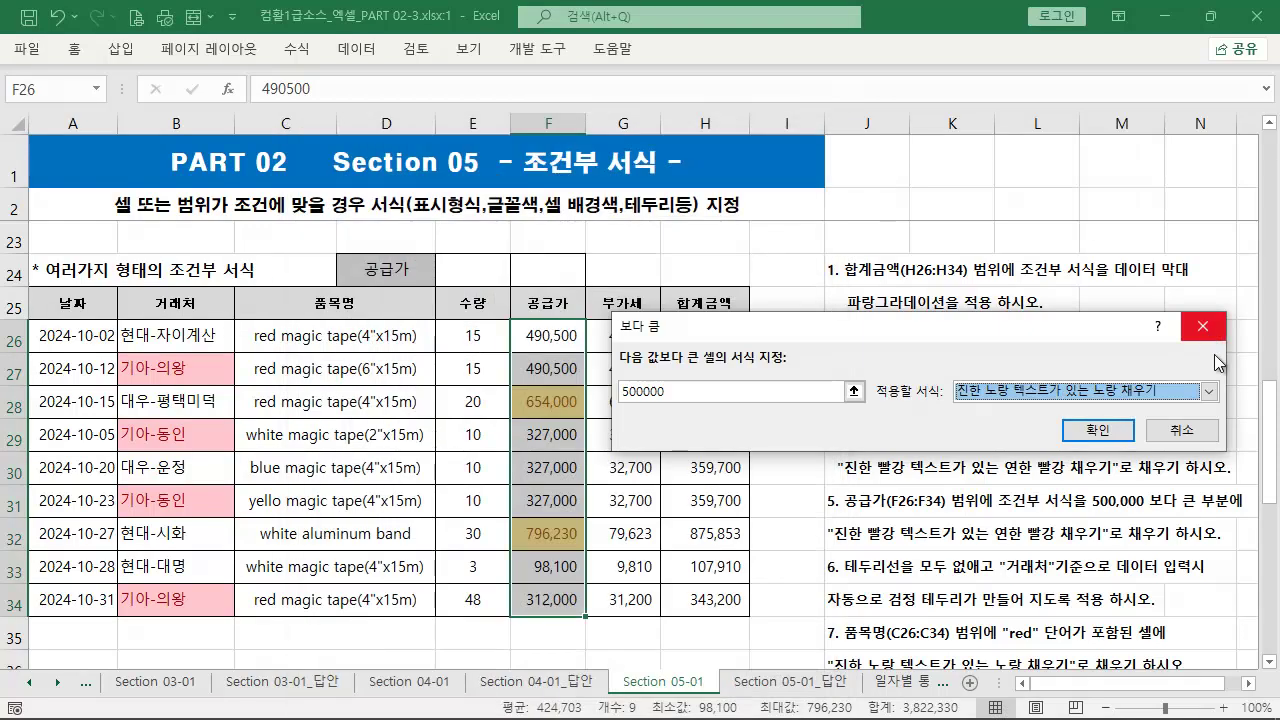
# - Set the Greater Than rule's format to light red fill with dark red text and apply it to F26:F34
pyautogui.click(1209, 392)
pyautogui.click(1122, 408)
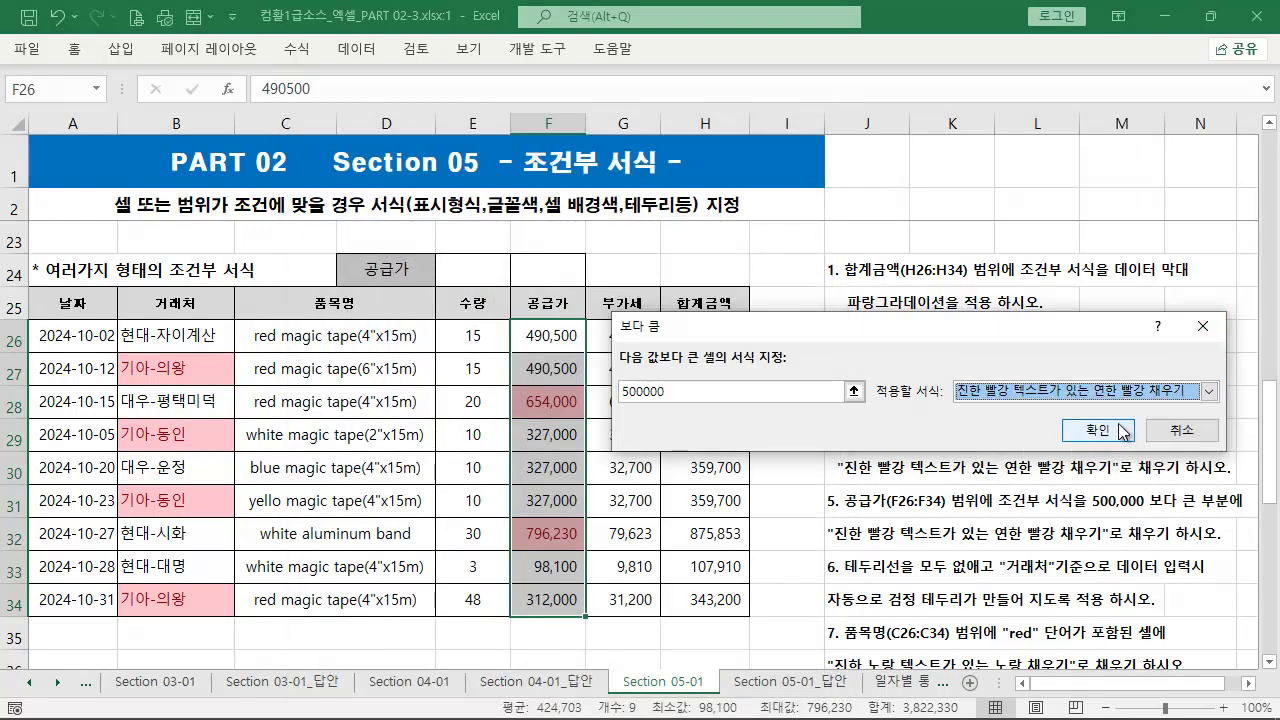
pyautogui.click(1090, 432)
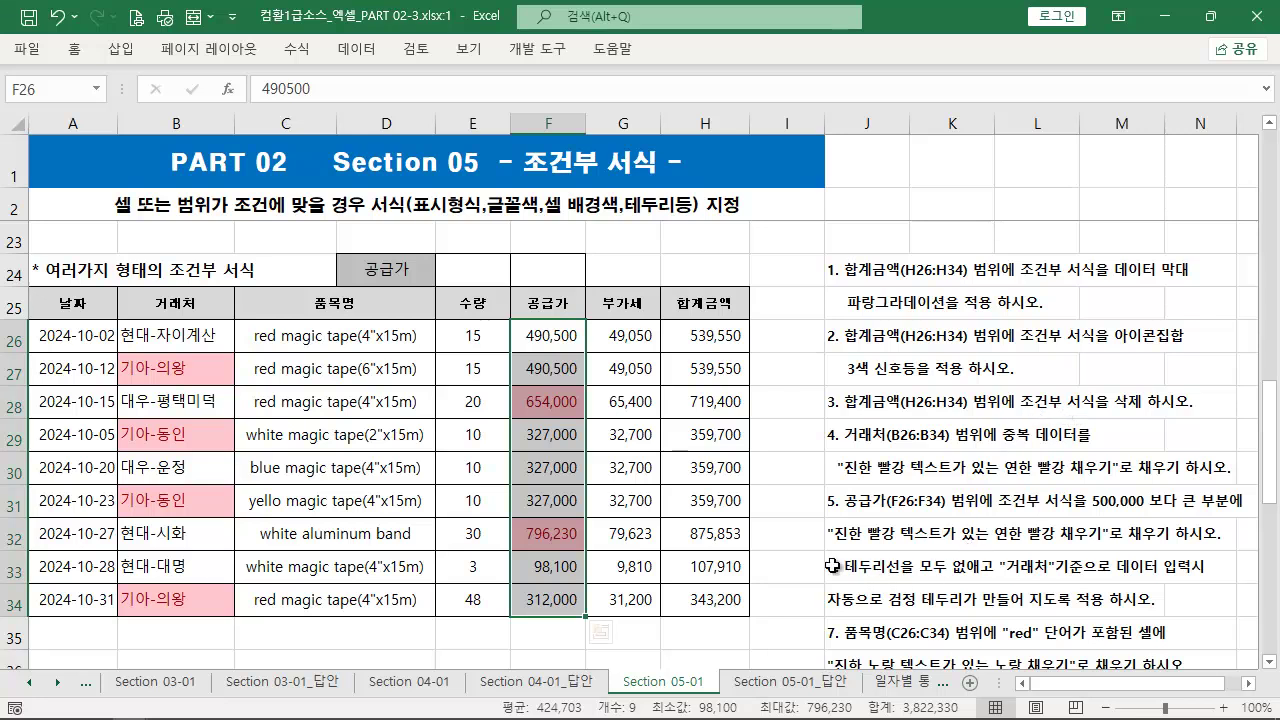
# - Read instruction 6 about removing the borders and drawing them automatically based on 거래처, and examine the bordered table
pyautogui.moveTo(1240, 604); pyautogui.dragTo(1252, 636)
pyautogui.moveTo(708, 632); pyautogui.dragTo(821, 681)
pyautogui.moveTo(764, 628)
pyautogui.mouseDown()
pyautogui.moveTo(257, 457)
pyautogui.moveTo(40, 298)
pyautogui.mouseUp()
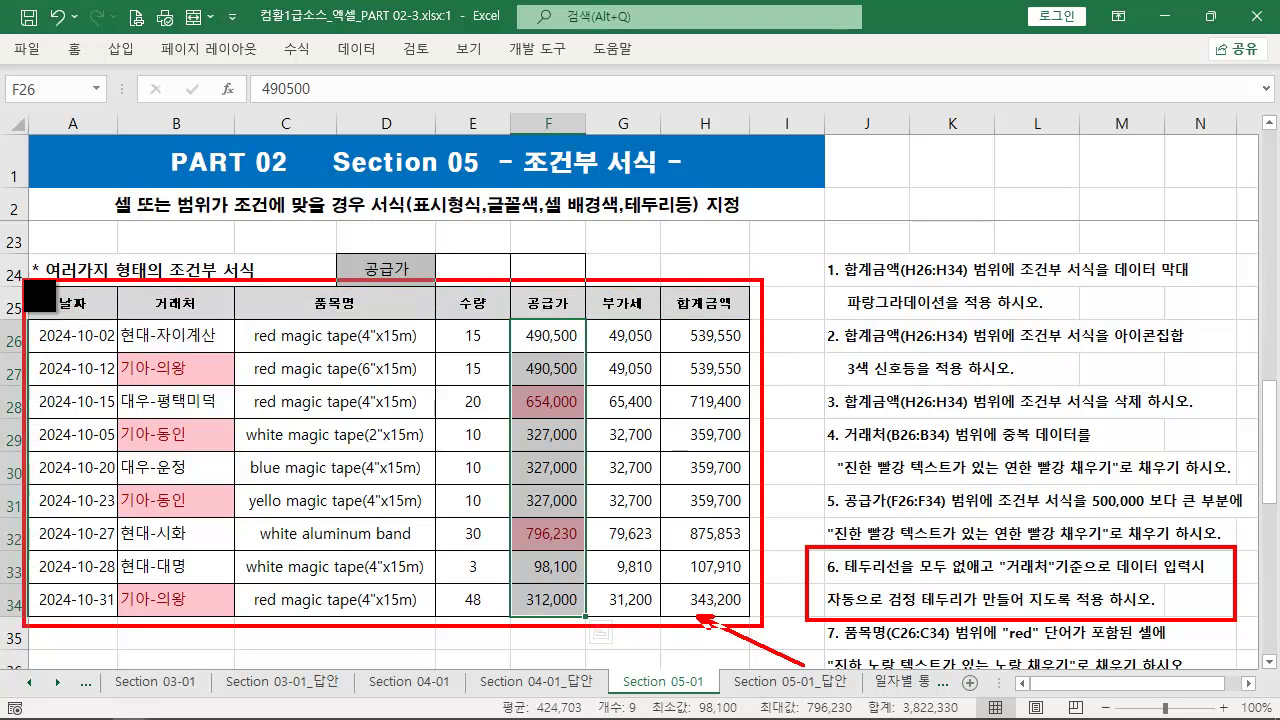
pyautogui.press('Escape')
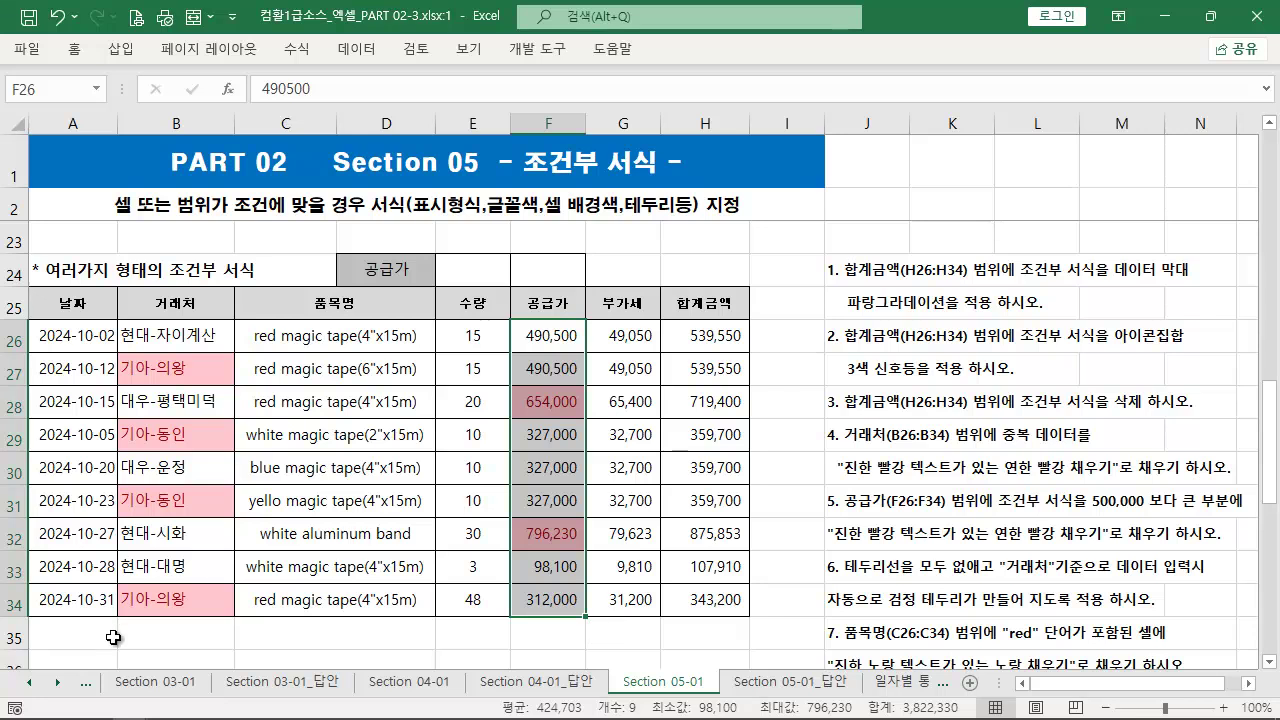
# - Enter 현대-시화 as a new 거래처 entry in cell B35 below the table
pyautogui.click(160, 634)
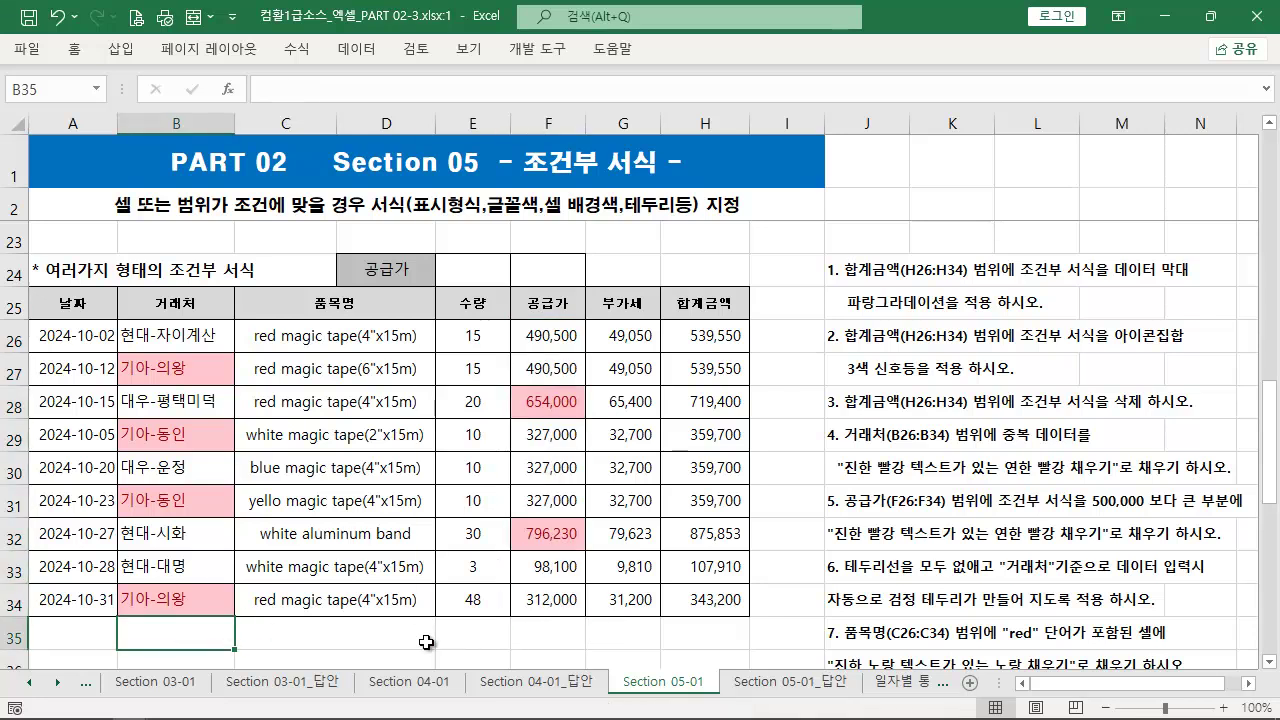
pyautogui.write('기')
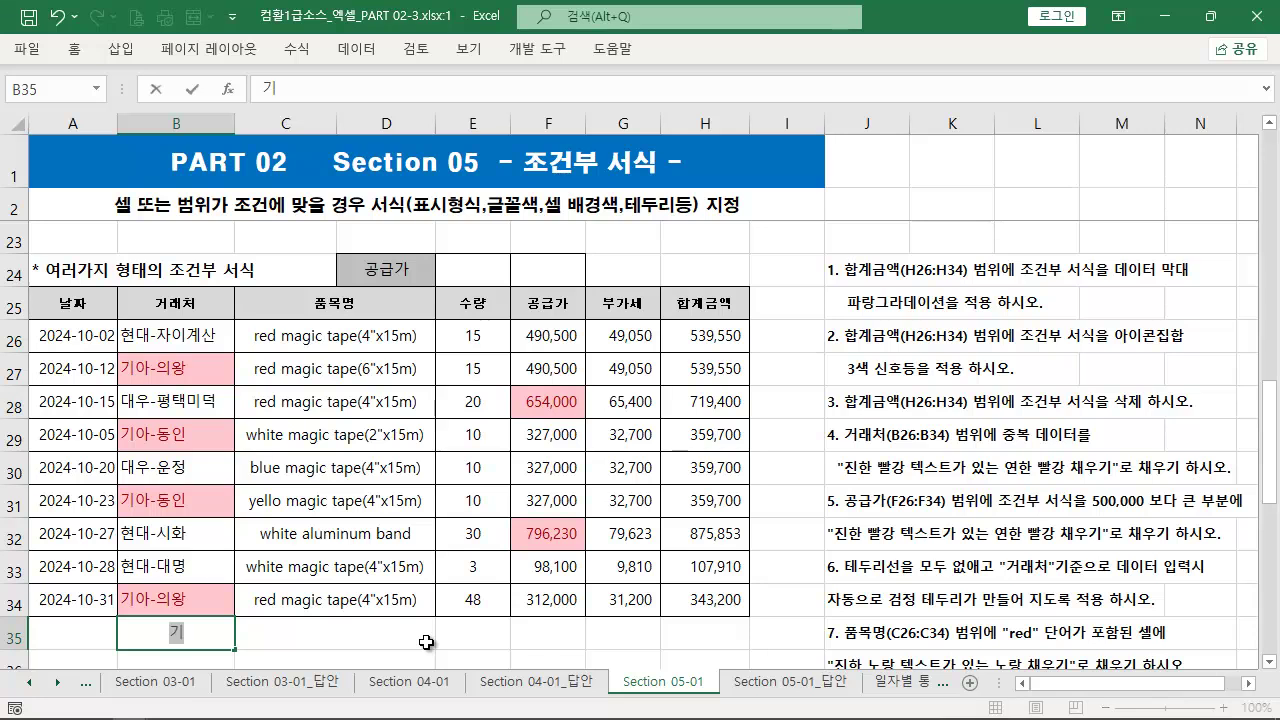
pyautogui.write('대-시화')
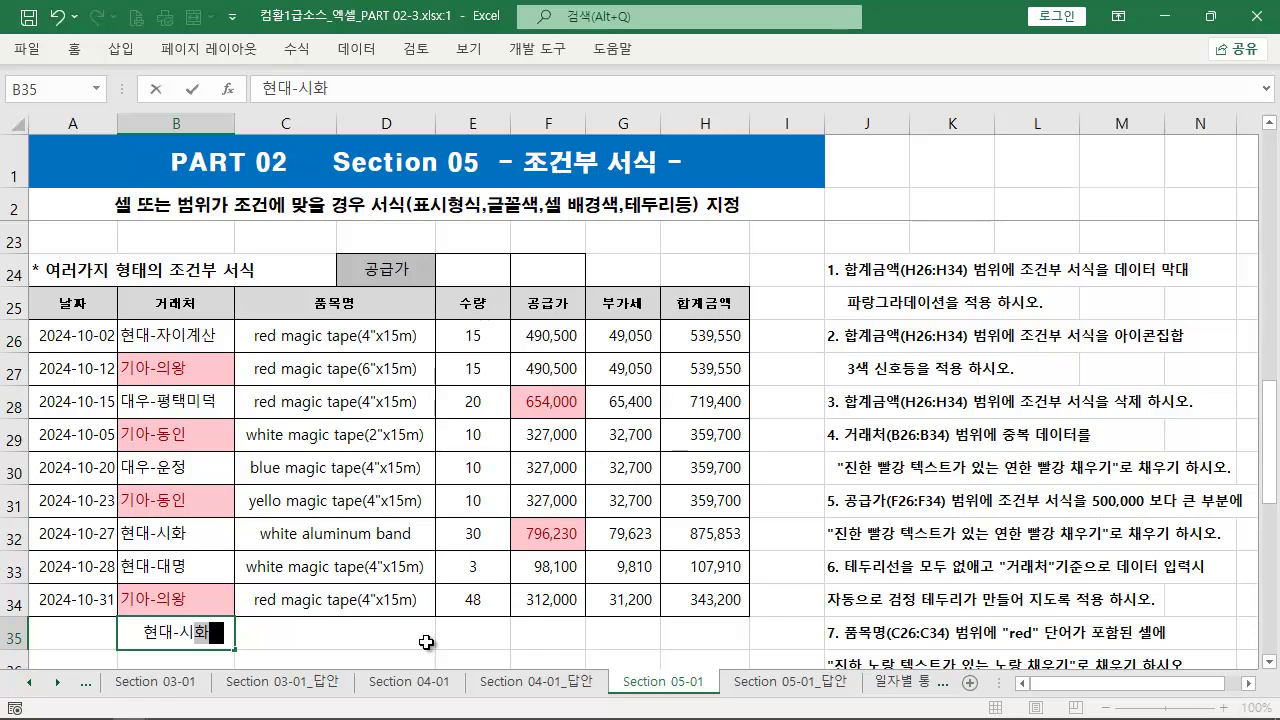
pyautogui.click(426, 642)
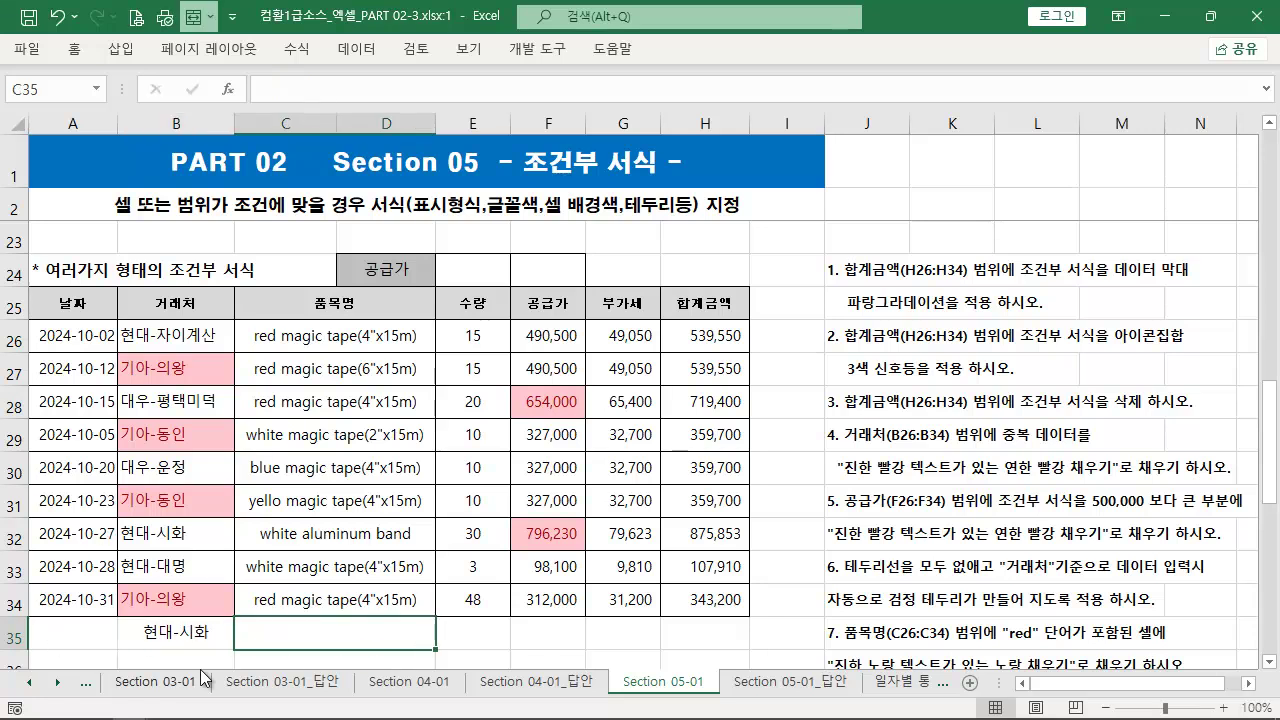
# - Apply all borders to the new row A35:H35
pyautogui.moveTo(97, 642); pyautogui.dragTo(718, 638)
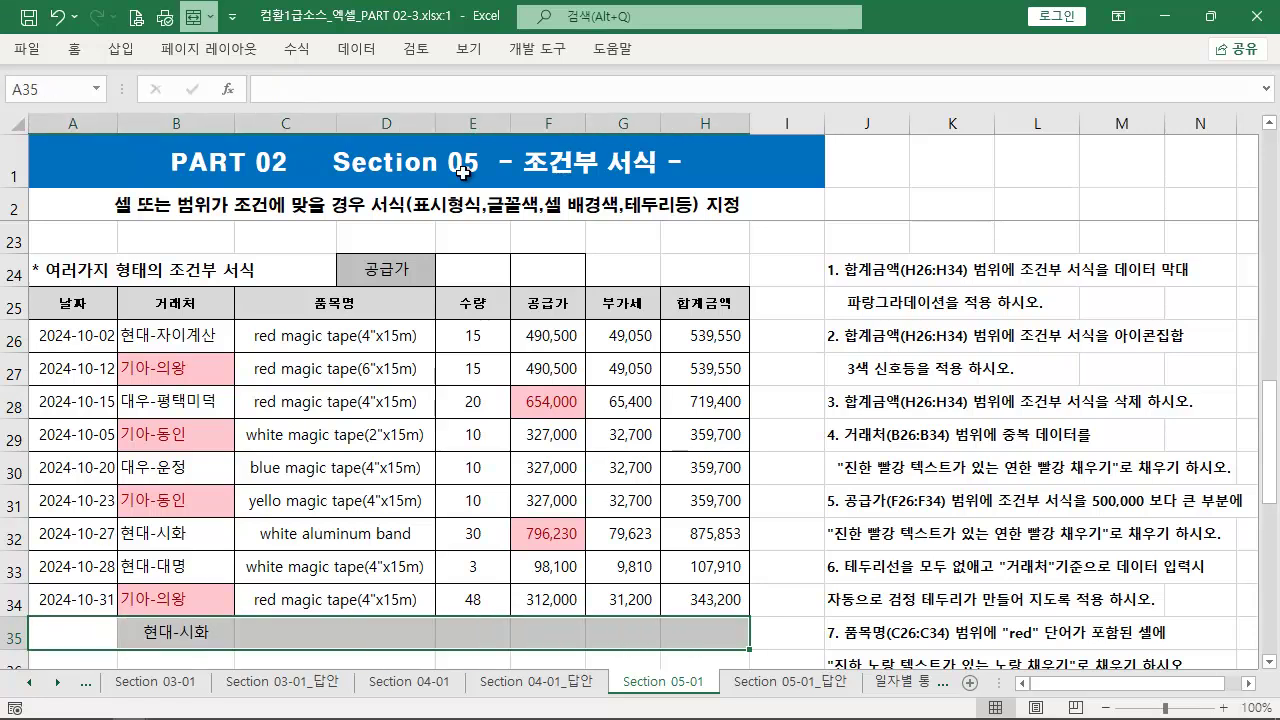
pyautogui.click(76, 49)
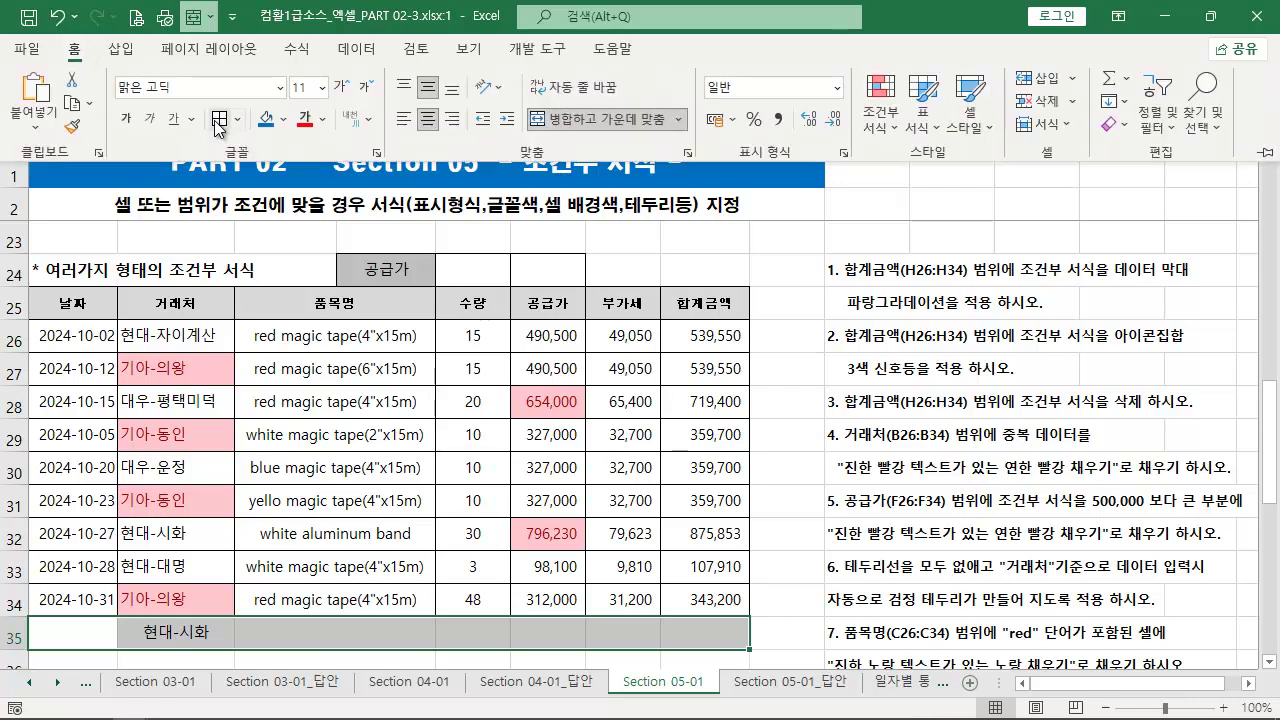
pyautogui.click(330, 629)
pyautogui.click(314, 635)
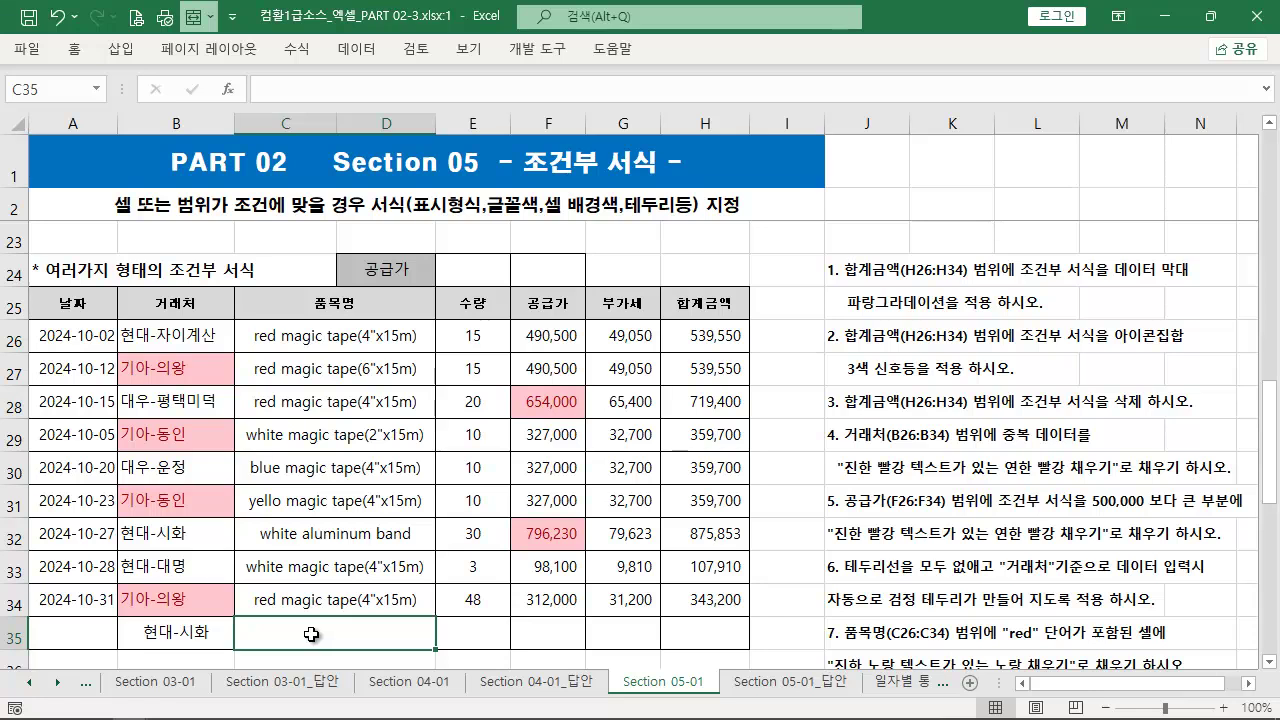
# - Clear the contents of the row A35:H35
pyautogui.moveTo(74, 636); pyautogui.dragTo(680, 623)
pyautogui.press('Delete')
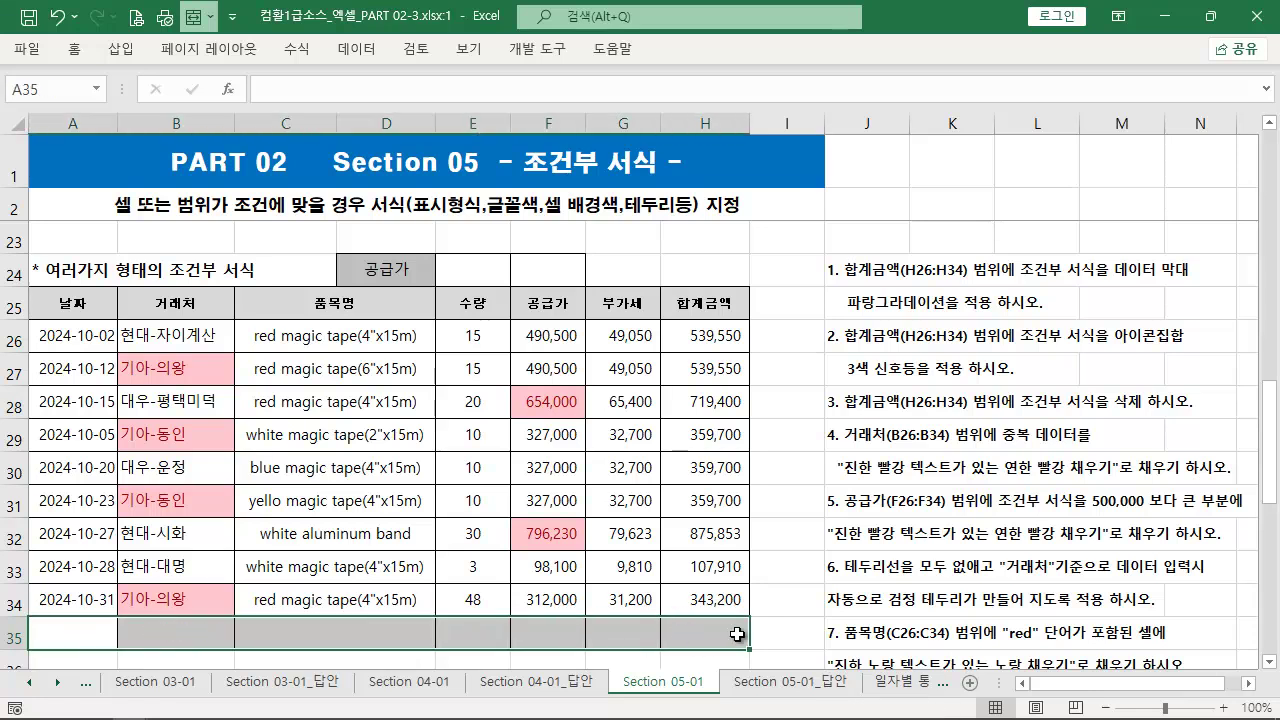
pyautogui.click(791, 612)
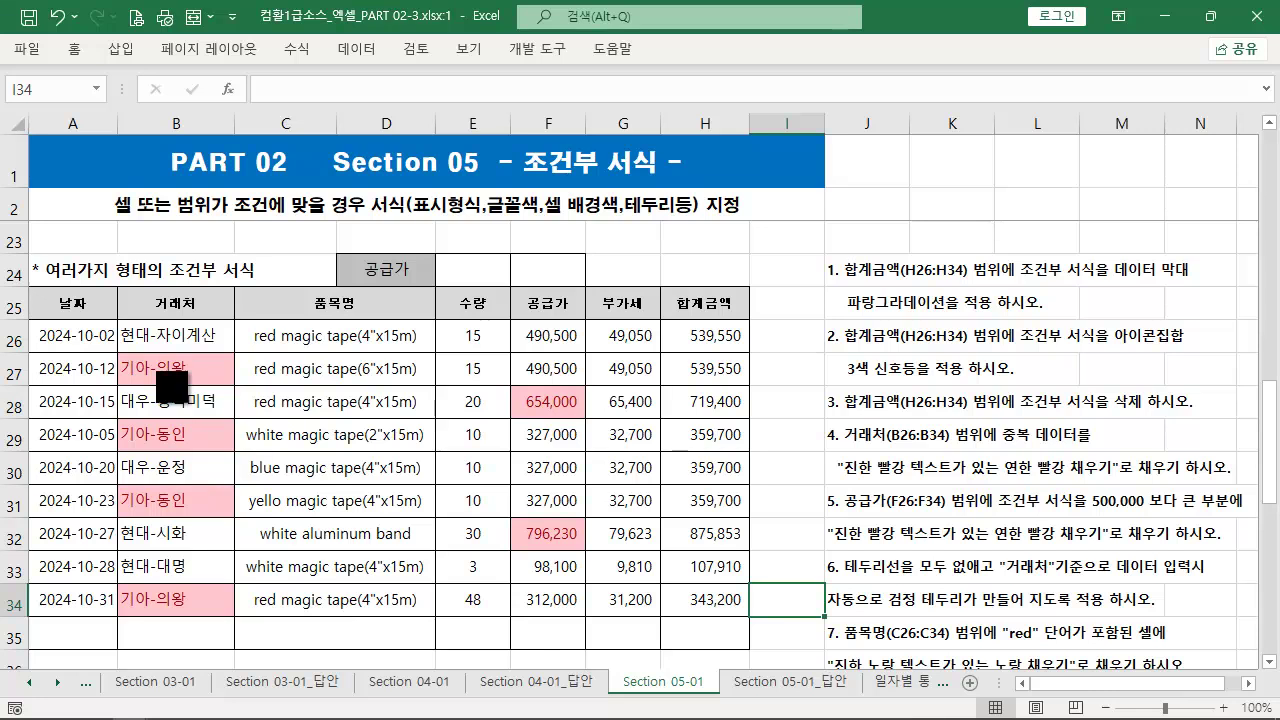
pyautogui.moveTo(115, 318); pyautogui.dragTo(236, 352)
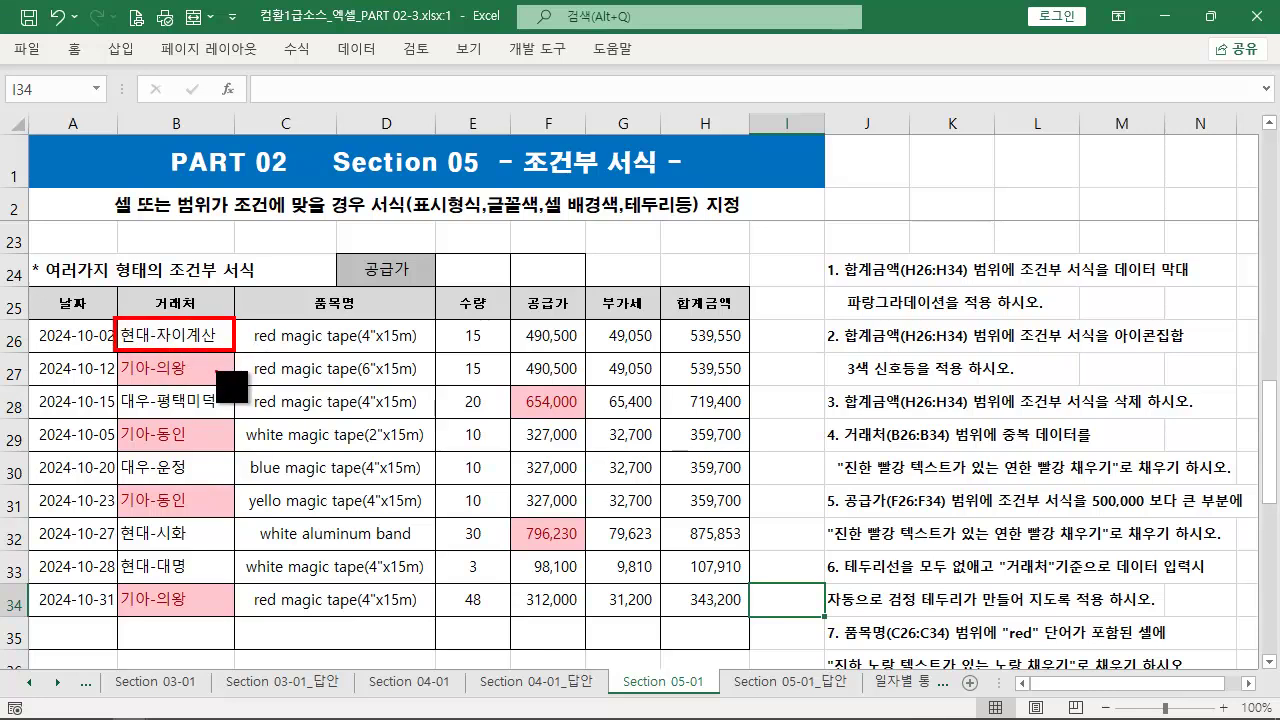
pyautogui.moveTo(28, 318)
pyautogui.mouseDown()
pyautogui.moveTo(320, 350)
pyautogui.moveTo(766, 356)
pyautogui.mouseUp()
pyautogui.press('Escape')
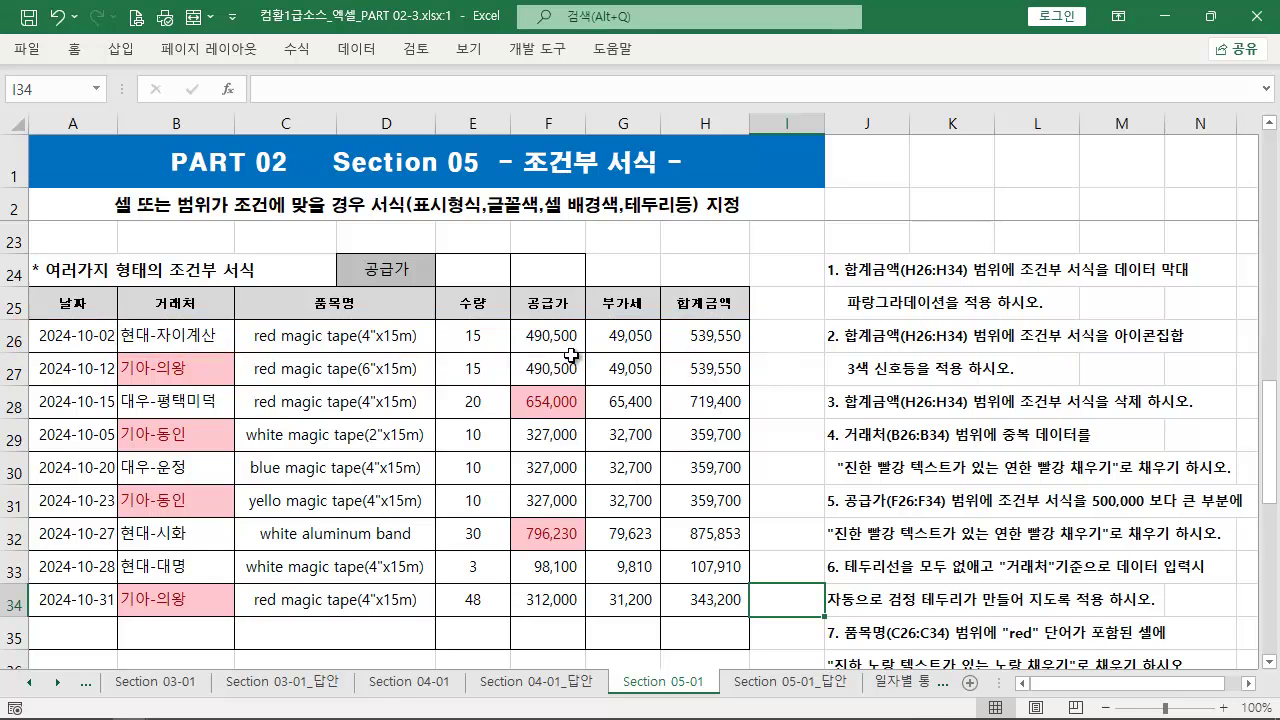
# - Remove all borders from the data rows A26:H35
pyautogui.moveTo(82, 332); pyautogui.dragTo(713, 641)
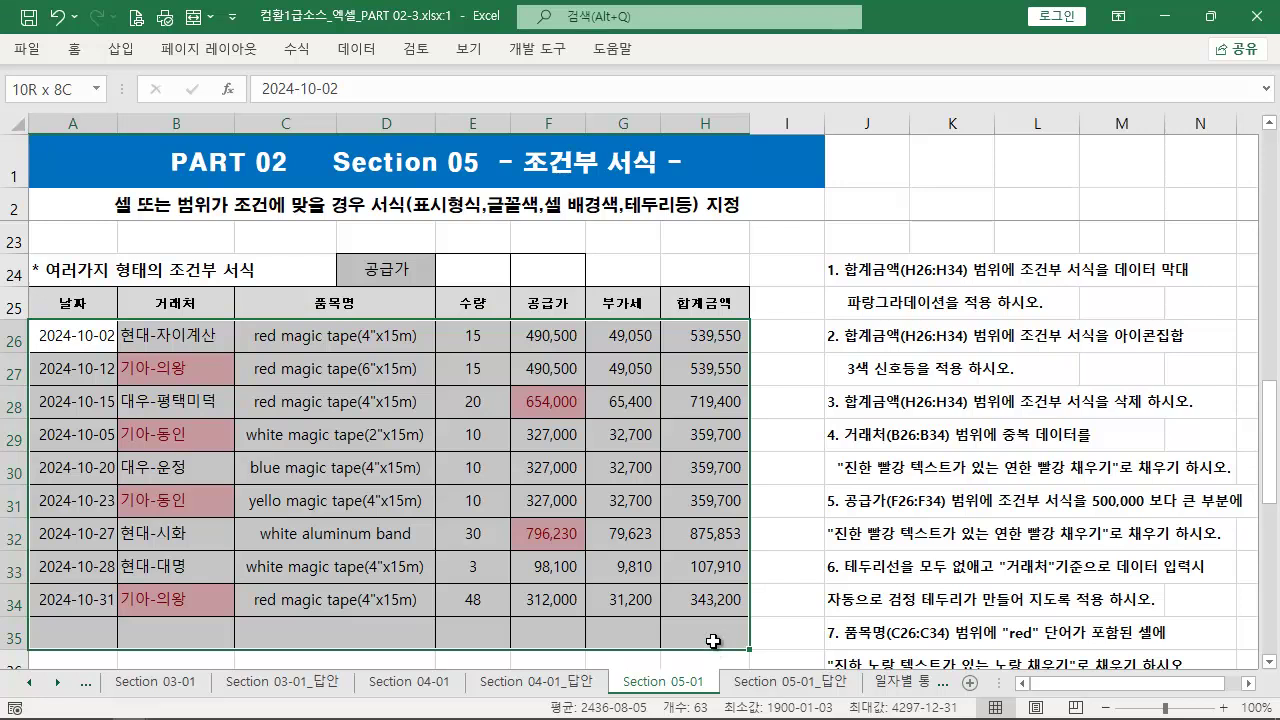
pyautogui.click(74, 48)
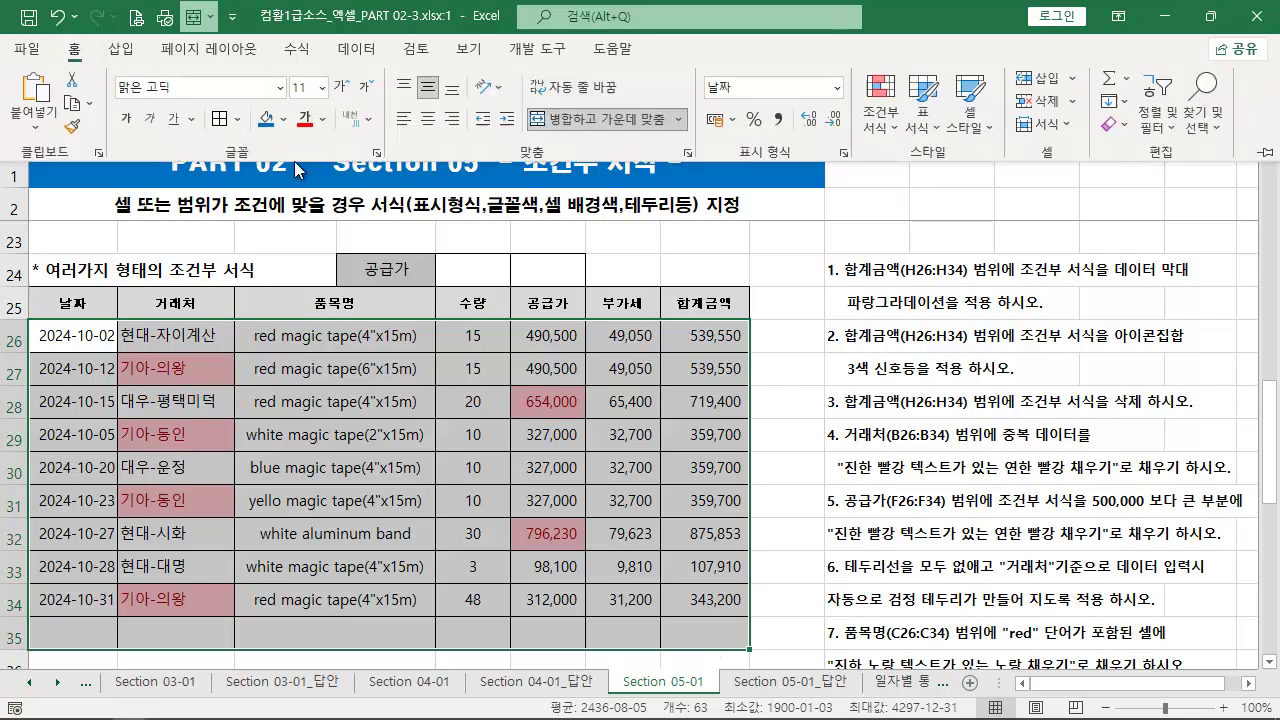
pyautogui.click(237, 119)
pyautogui.click(270, 292)
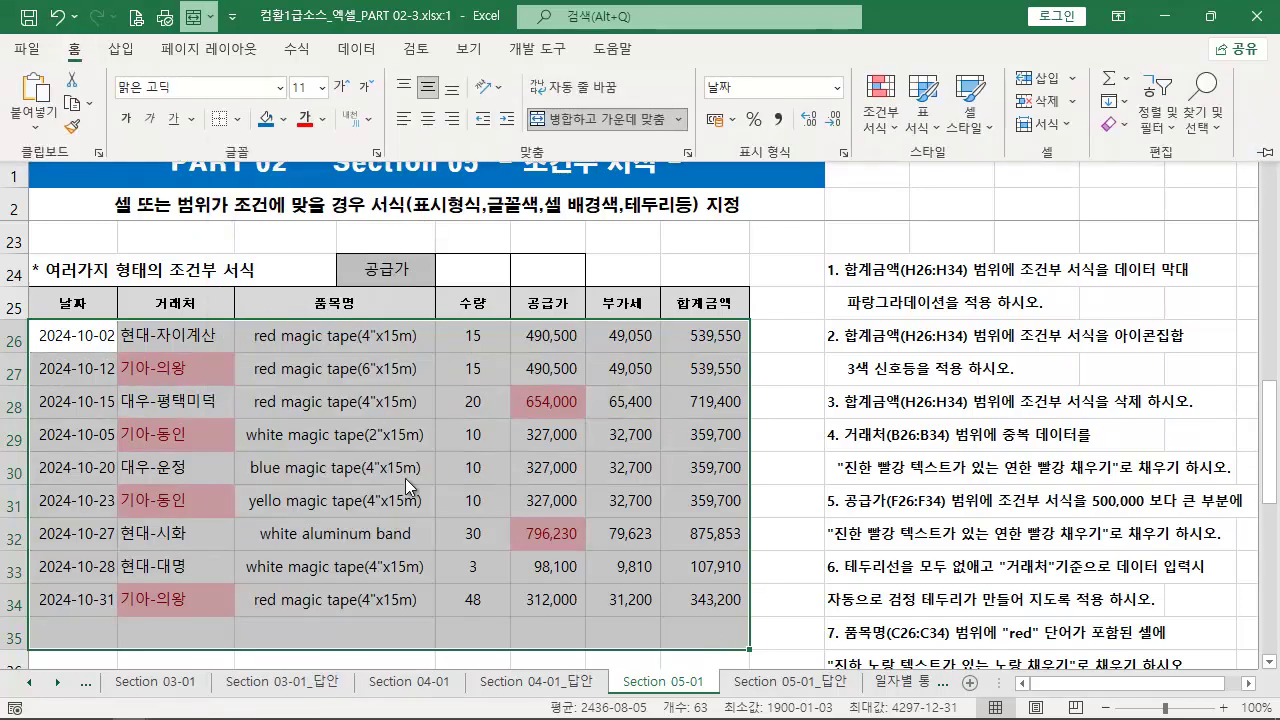
pyautogui.click(343, 476)
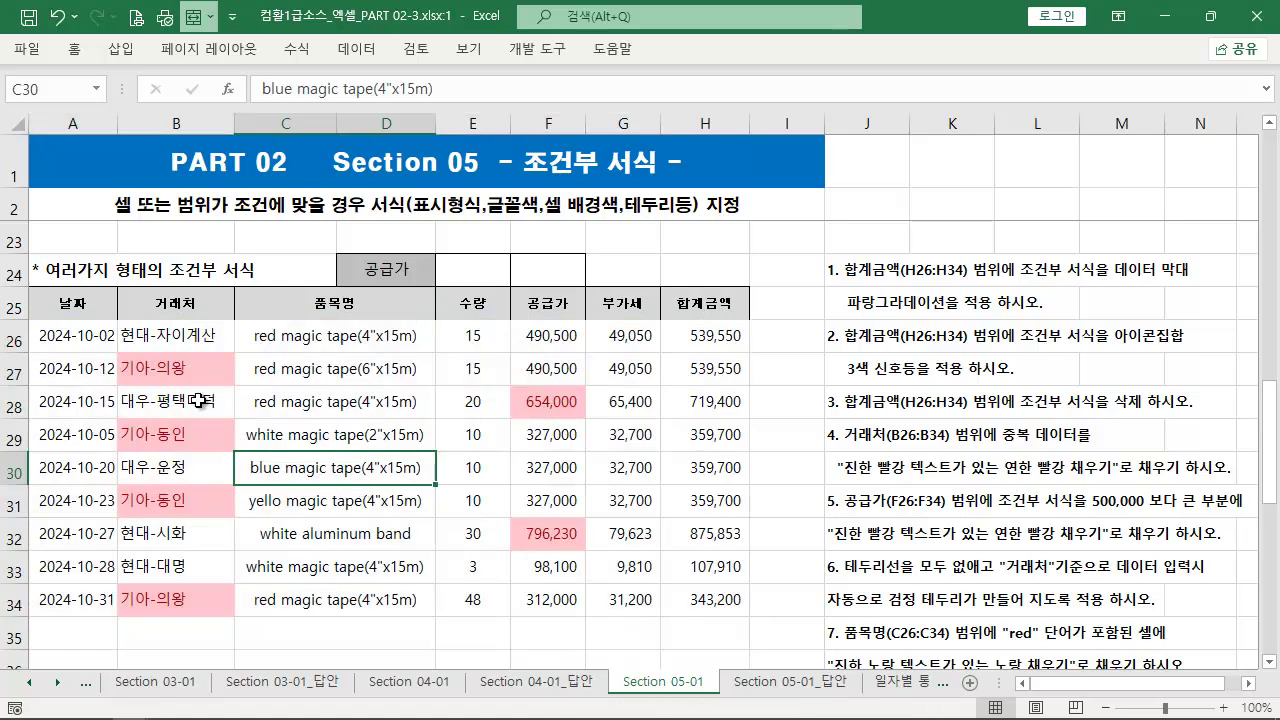
# - Create a formula-based conditional formatting rule for columns A to H, starting at A26 and extending below the last entry
pyautogui.moveTo(66, 338); pyautogui.dragTo(694, 658)
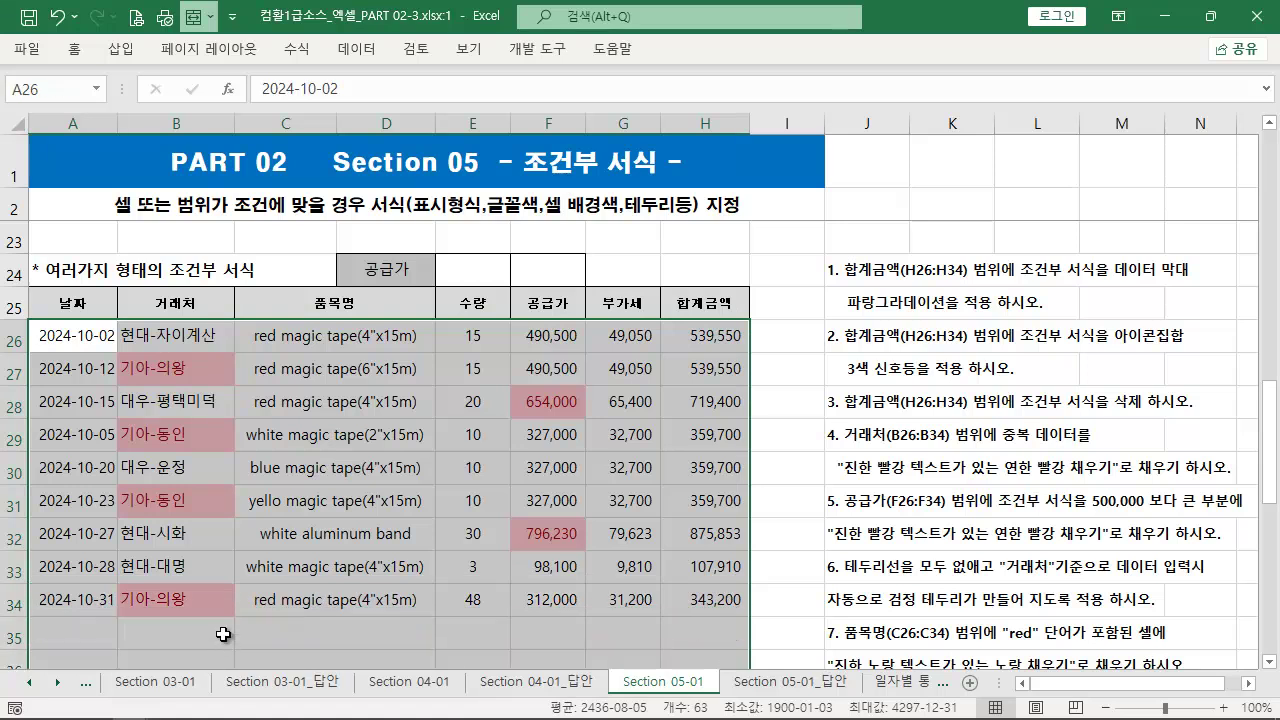
pyautogui.click(76, 52)
pyautogui.click(874, 128)
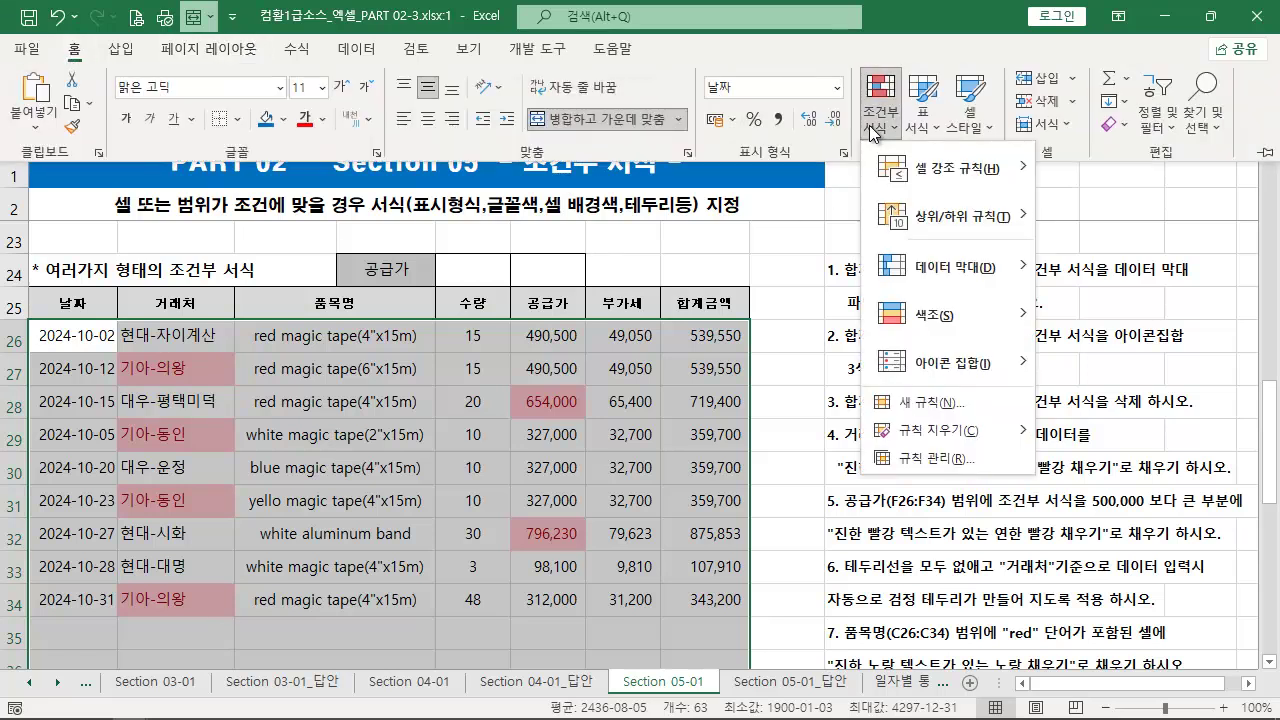
pyautogui.click(975, 404)
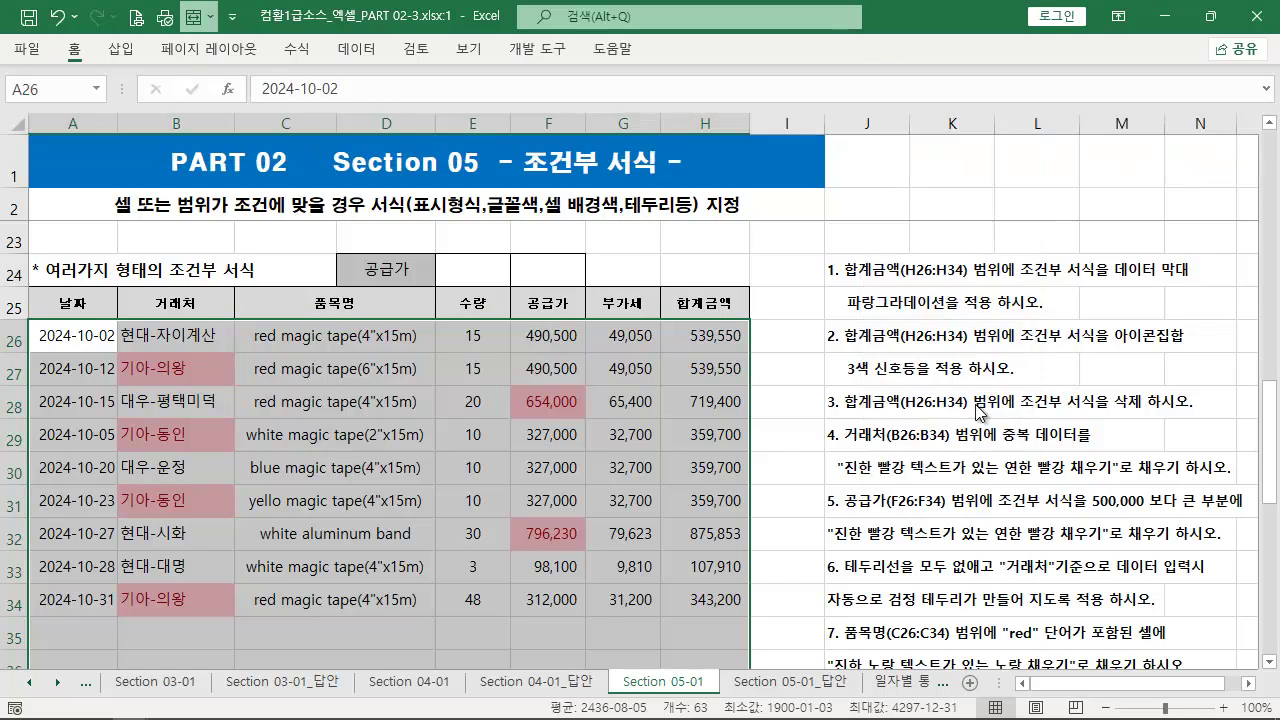
pyautogui.click(688, 333)
pyautogui.moveTo(739, 177); pyautogui.dragTo(659, 253)
pyautogui.click(627, 495)
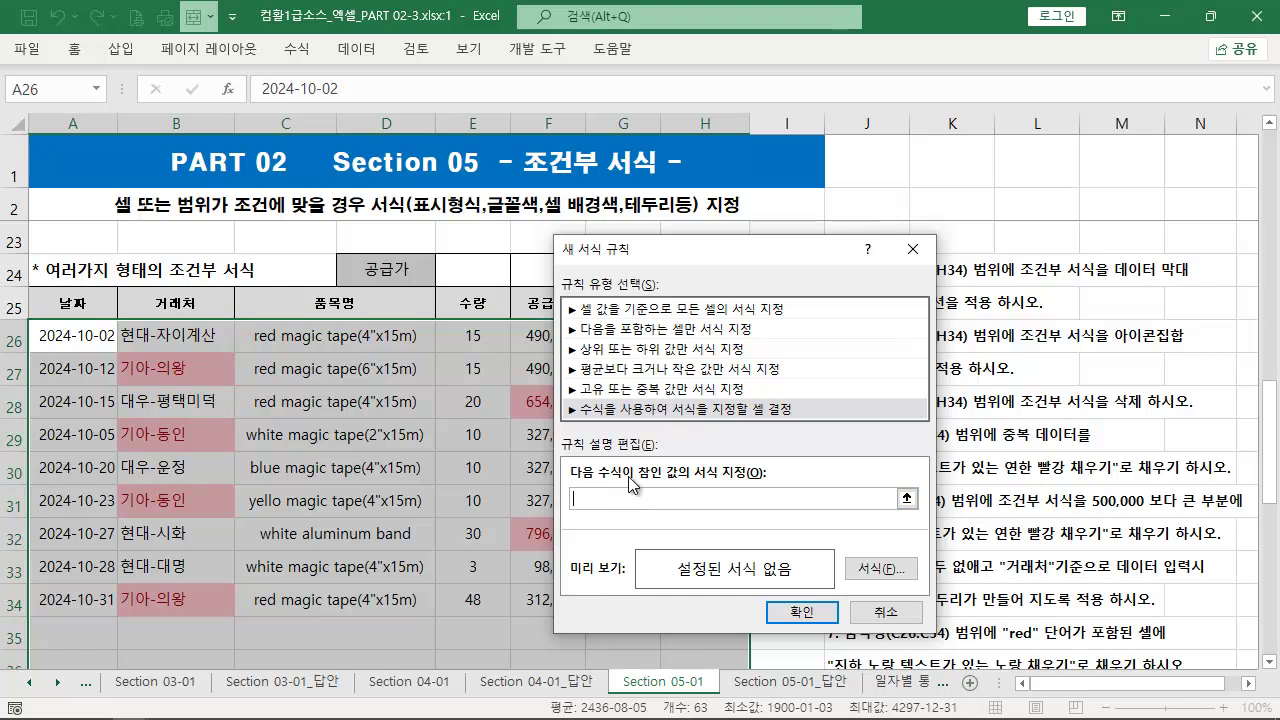
pyautogui.moveTo(624, 255); pyautogui.dragTo(646, 286)
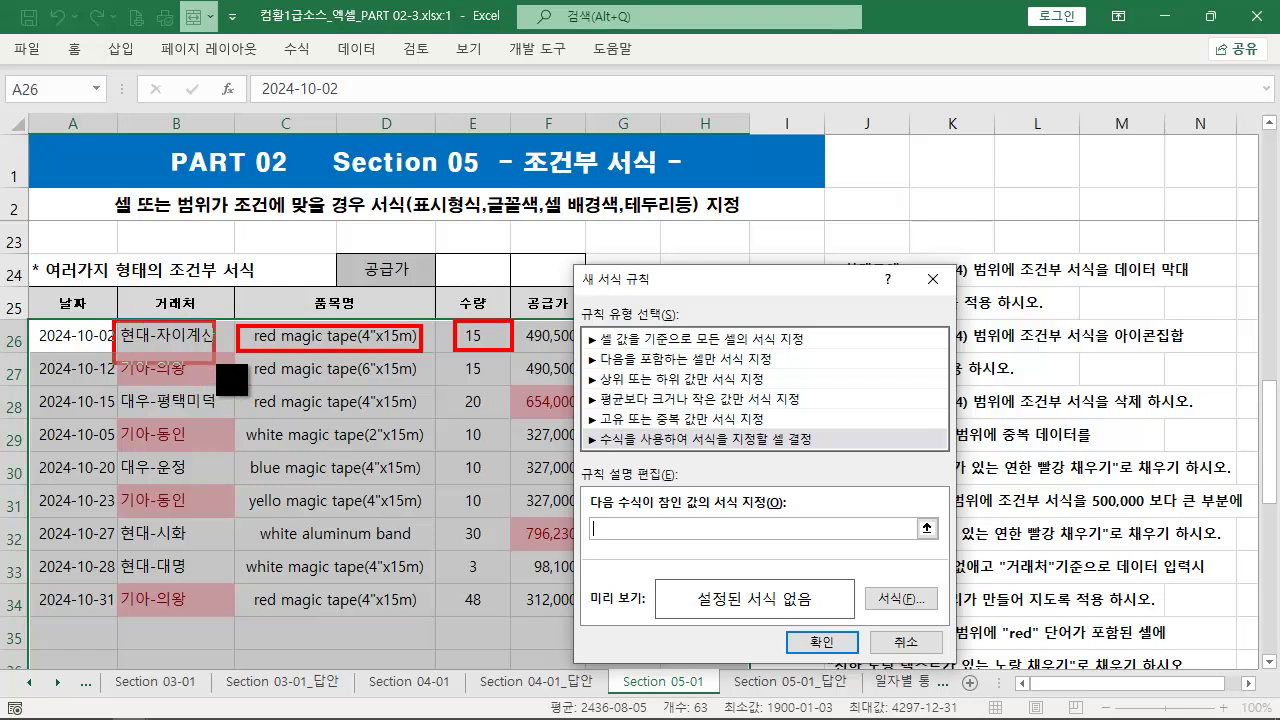
# - Enter =$B26<>"" as the rule's formula so it checks for a non-empty 거래처 cell
pyautogui.click(650, 529)
pyautogui.write('=')
pyautogui.click(176, 338)
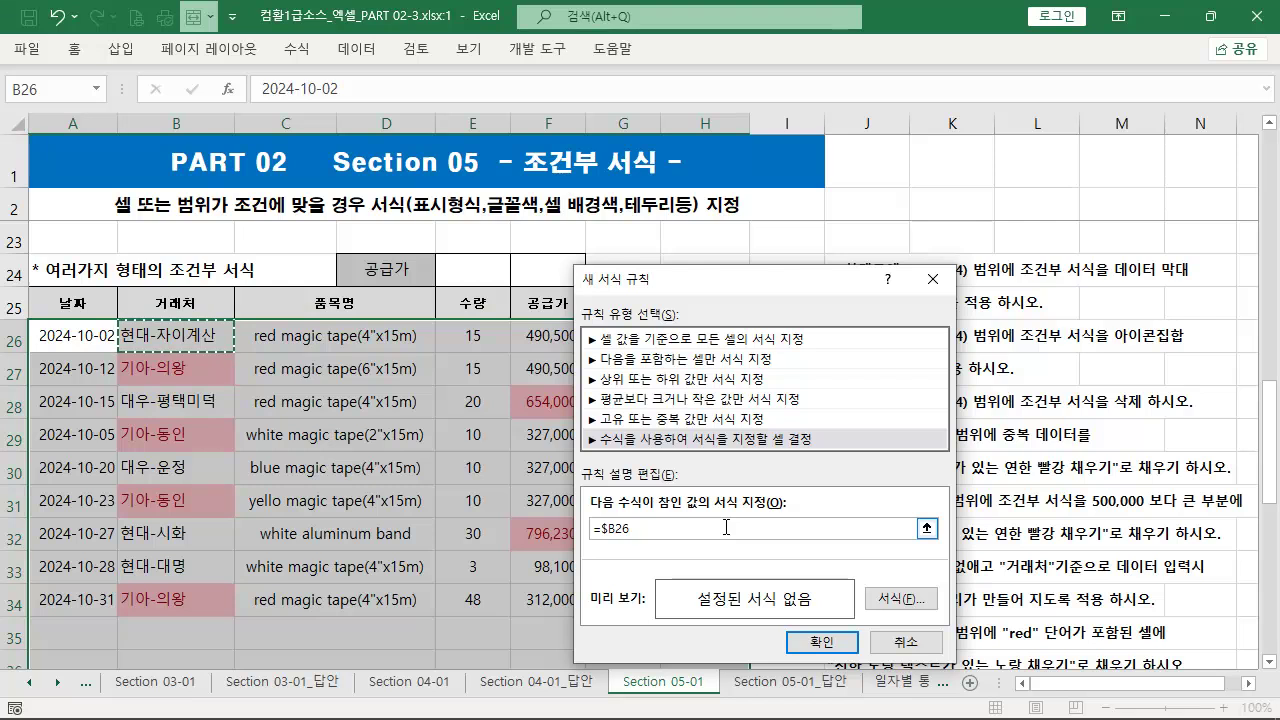
pyautogui.write('<')
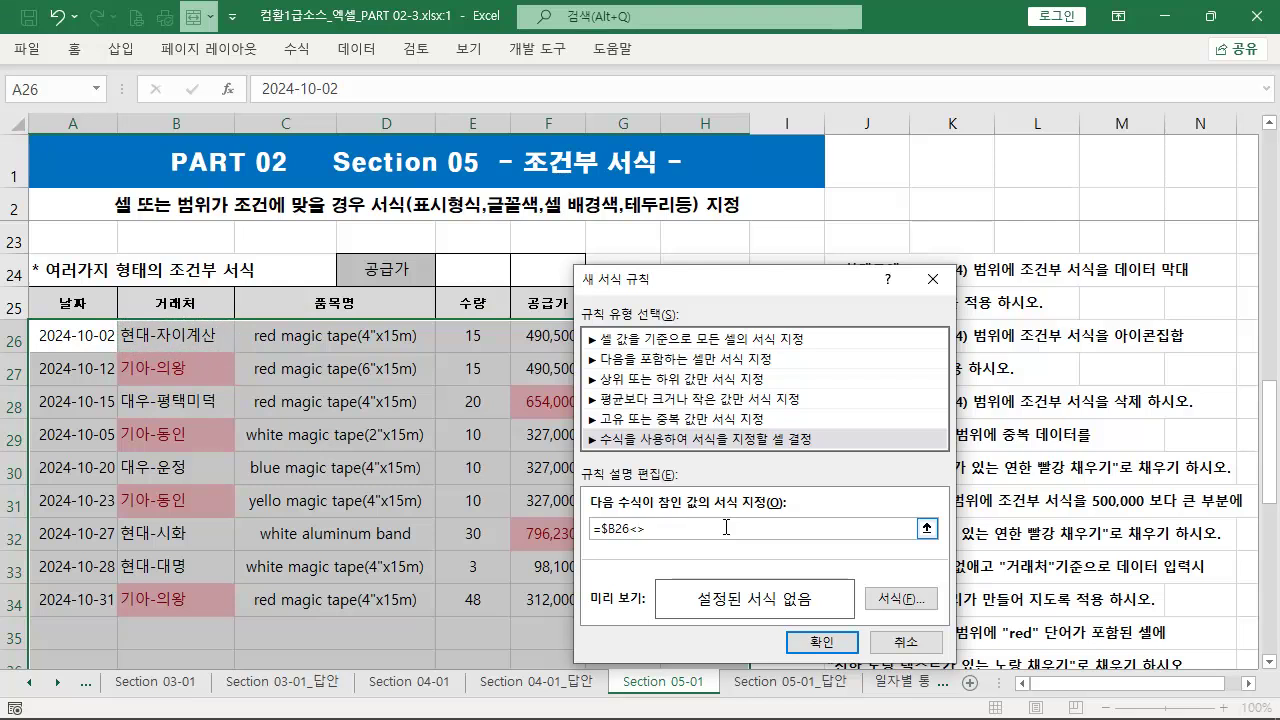
pyautogui.write('>""')
pyautogui.hotkey('shift', 'Home')
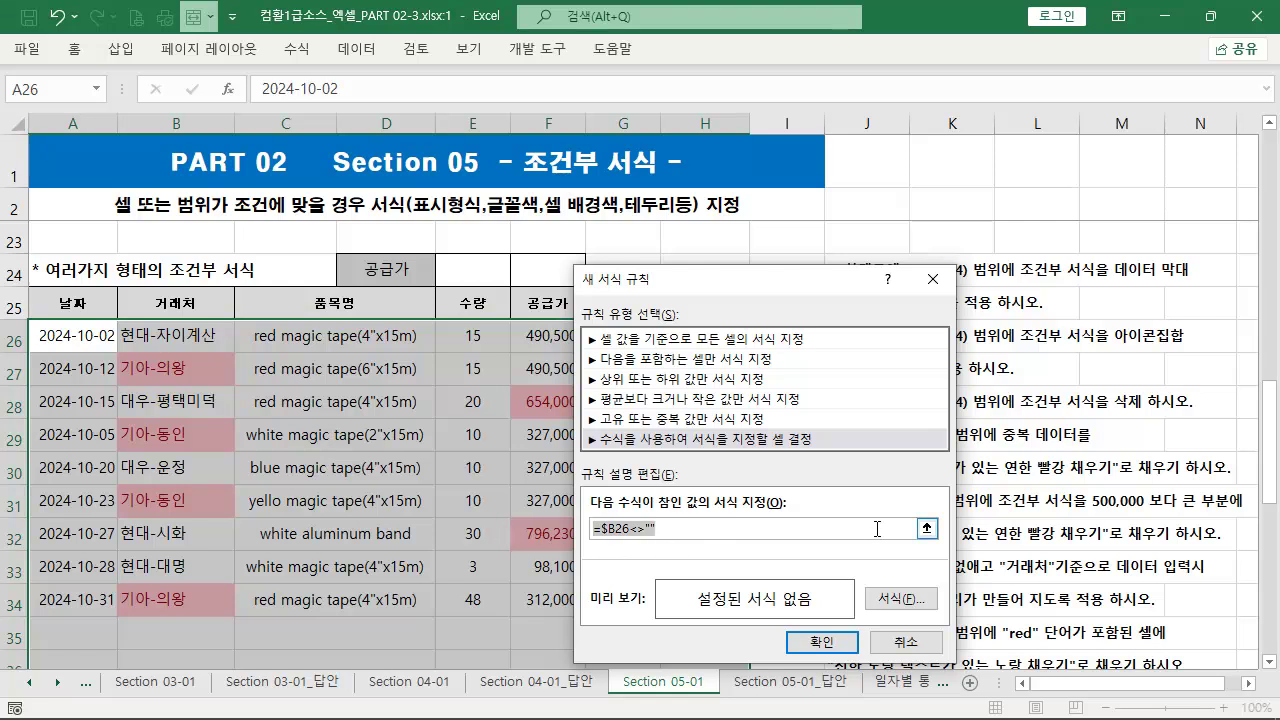
# - Give the rule's format an outline border (윤곽선) with the automatic color and apply the rule to the range
pyautogui.click(902, 599)
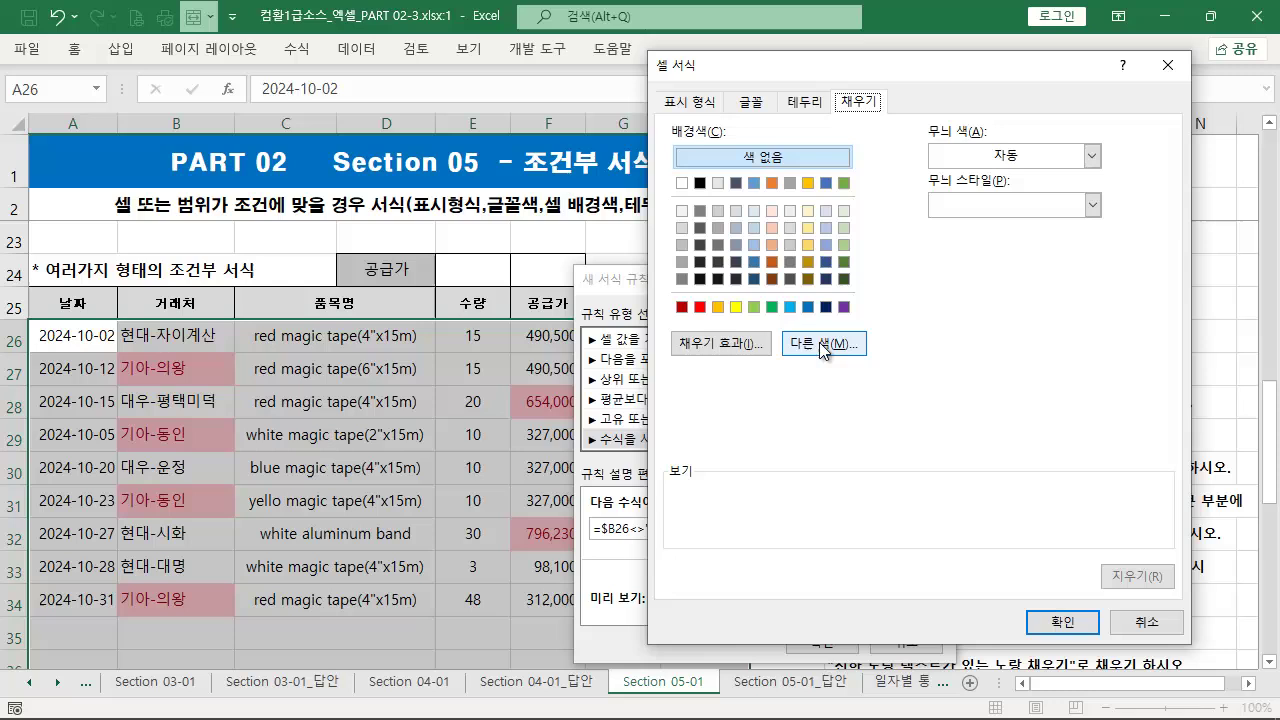
pyautogui.click(806, 104)
pyautogui.click(928, 184)
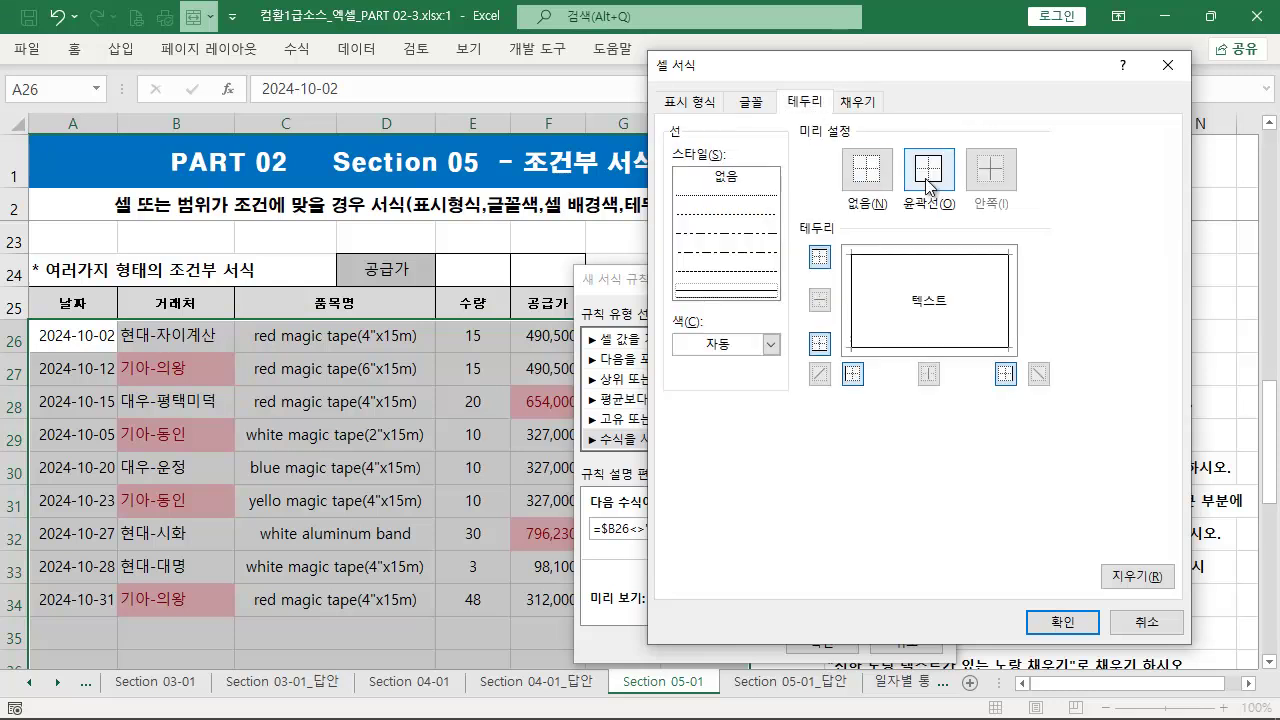
pyautogui.click(1063, 625)
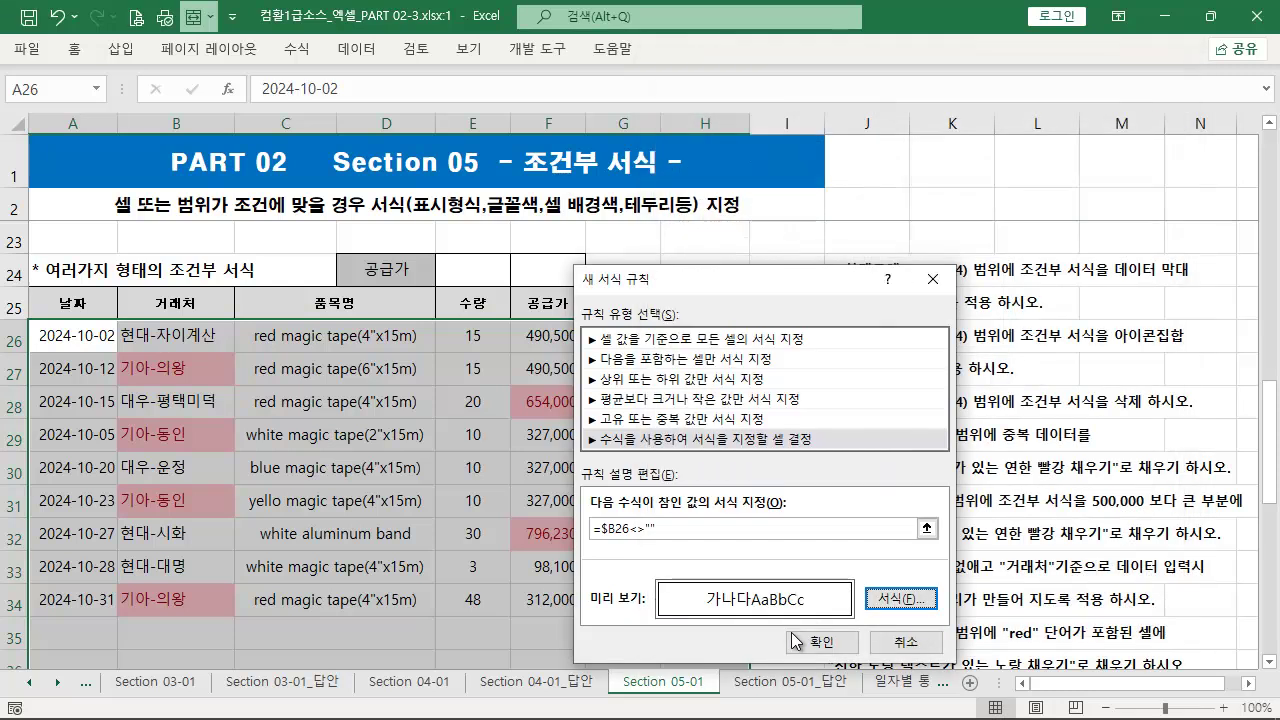
pyautogui.click(825, 645)
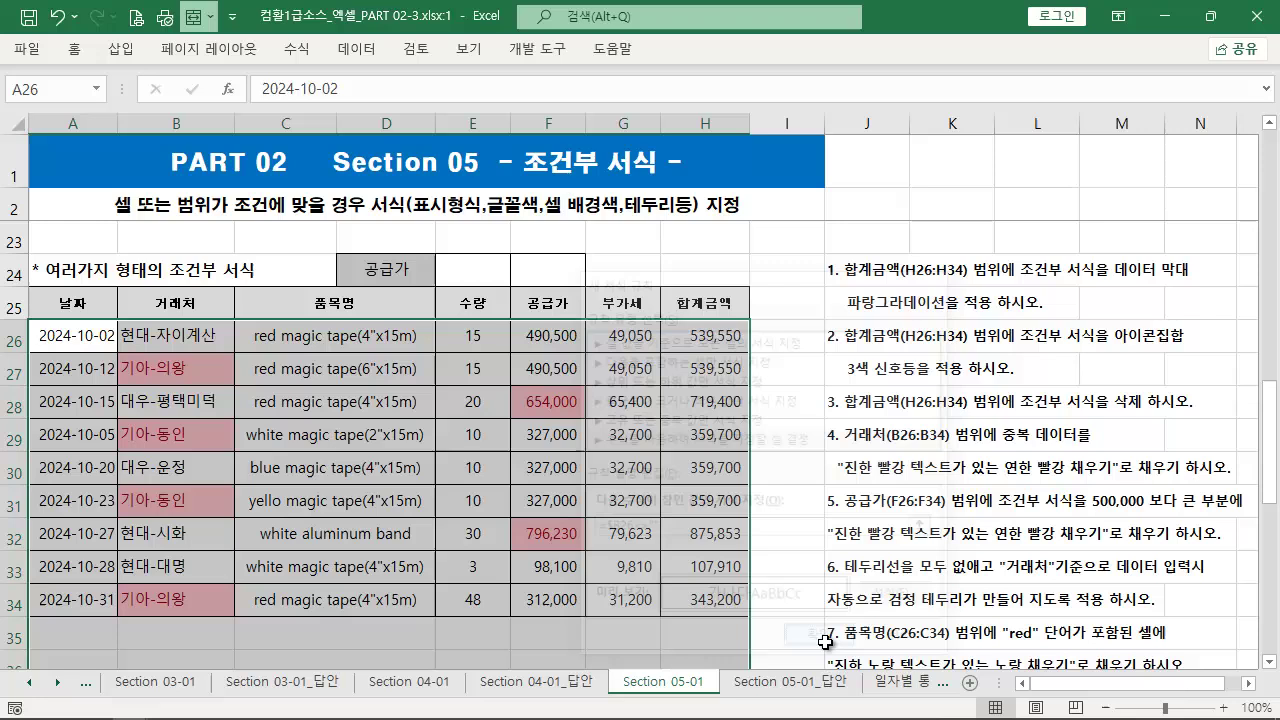
pyautogui.click(256, 482)
pyautogui.click(205, 530)
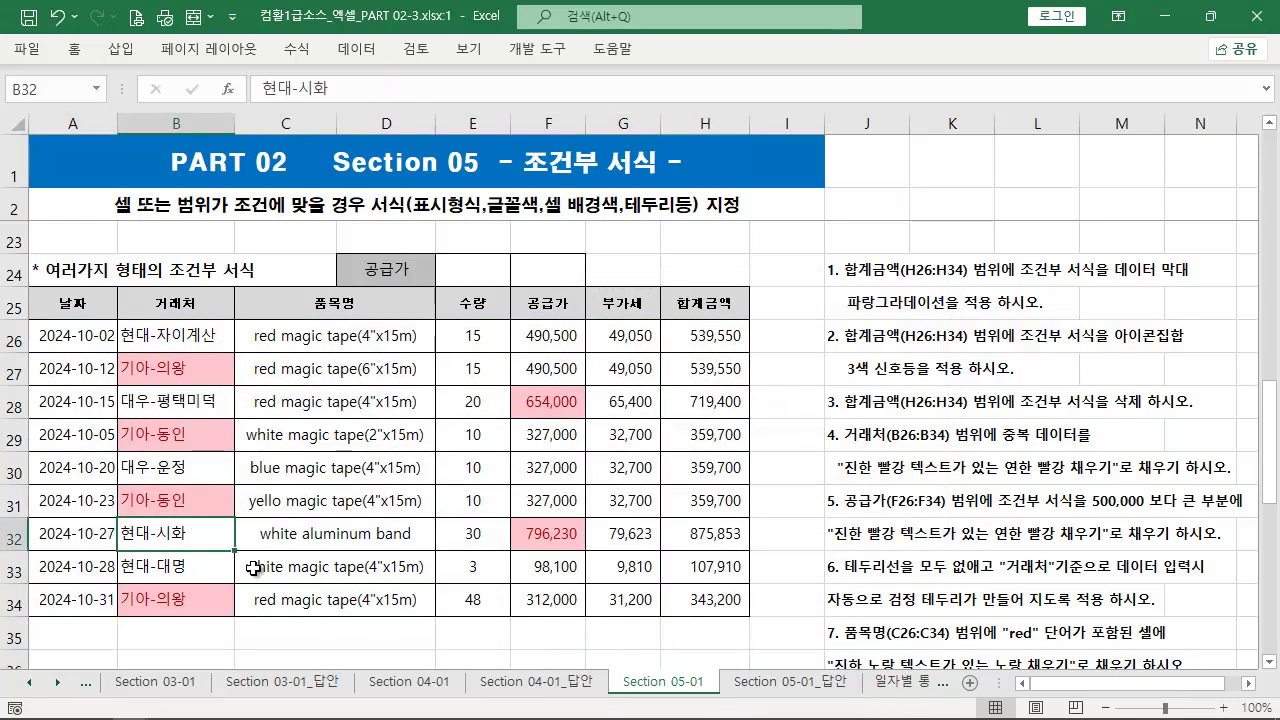
# - Test the automatic borders by entering 현대-시화 in B35 and 현대-대명 in B36
pyautogui.click(199, 638)
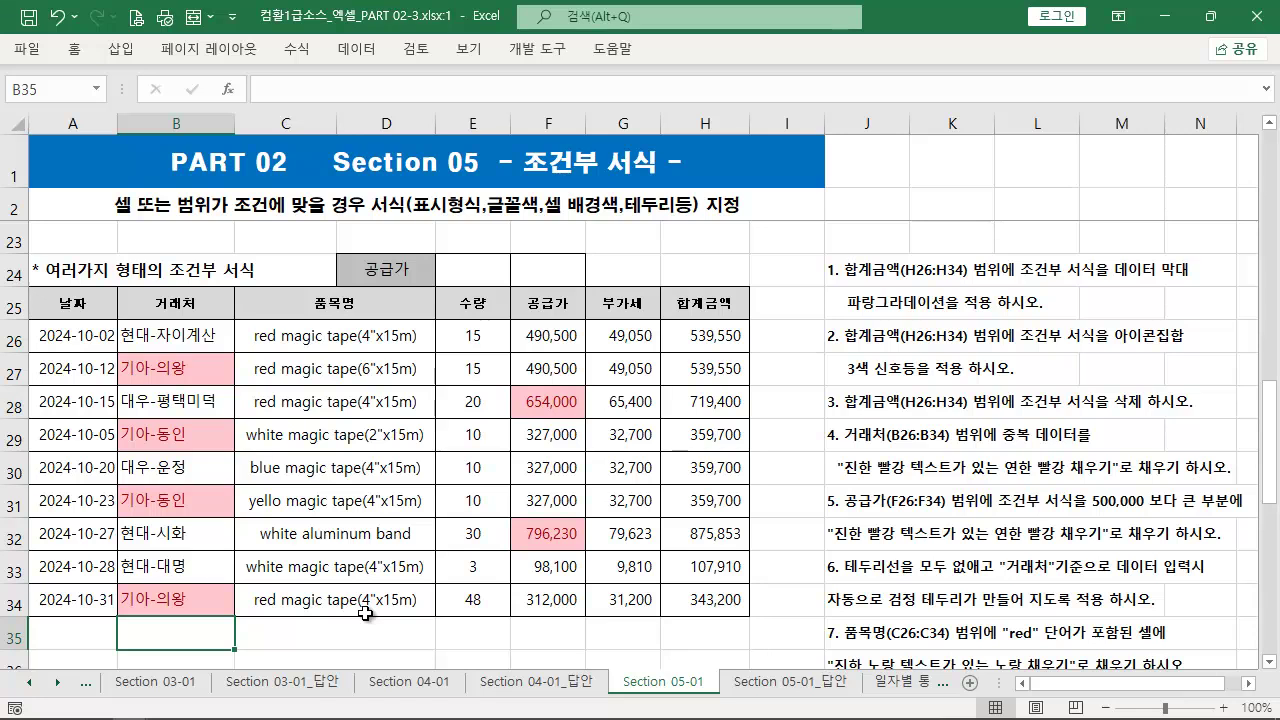
pyautogui.write('현대-시화')
pyautogui.press('Tab')
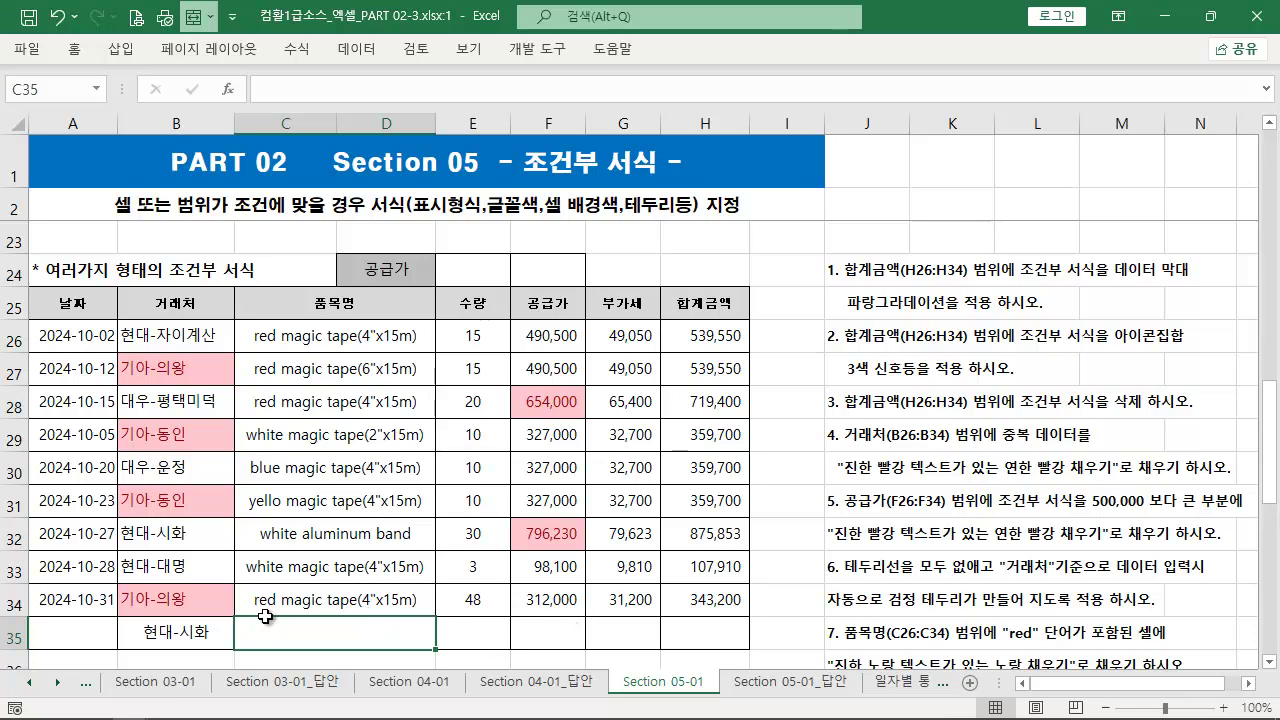
pyautogui.click(199, 659)
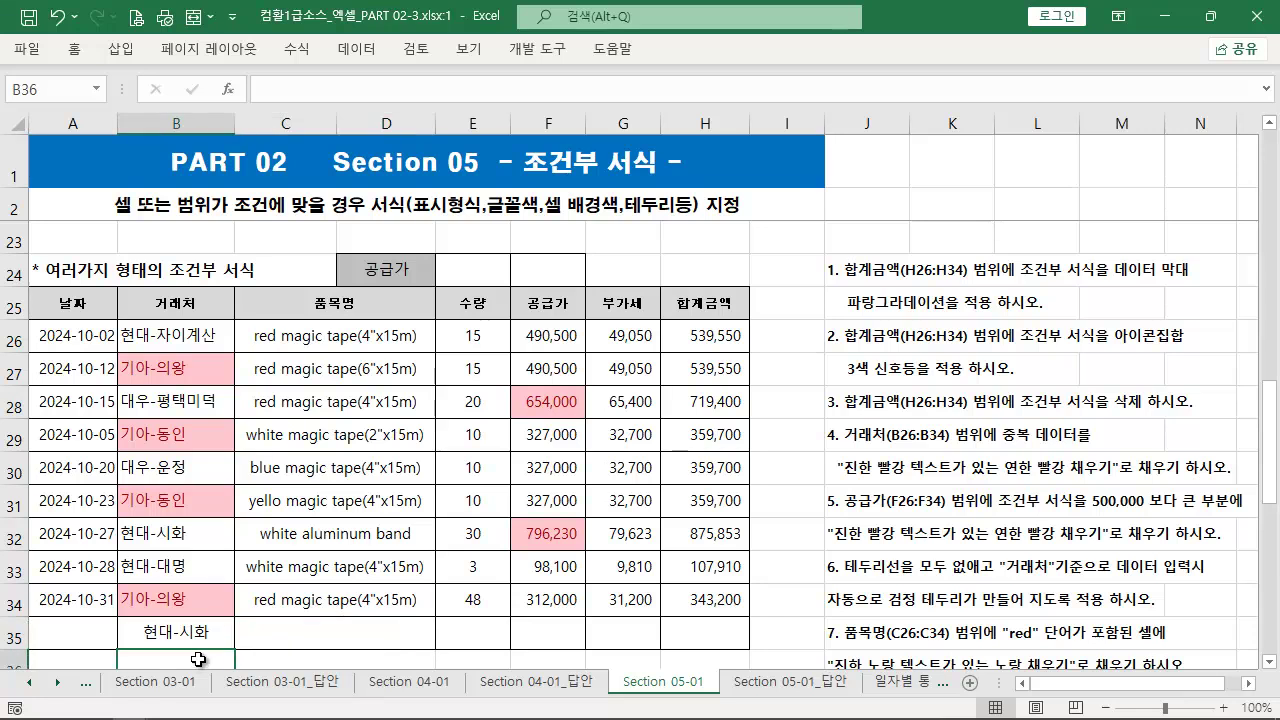
pyautogui.write('혀')
pyautogui.write('대')
pyautogui.write('-대명')
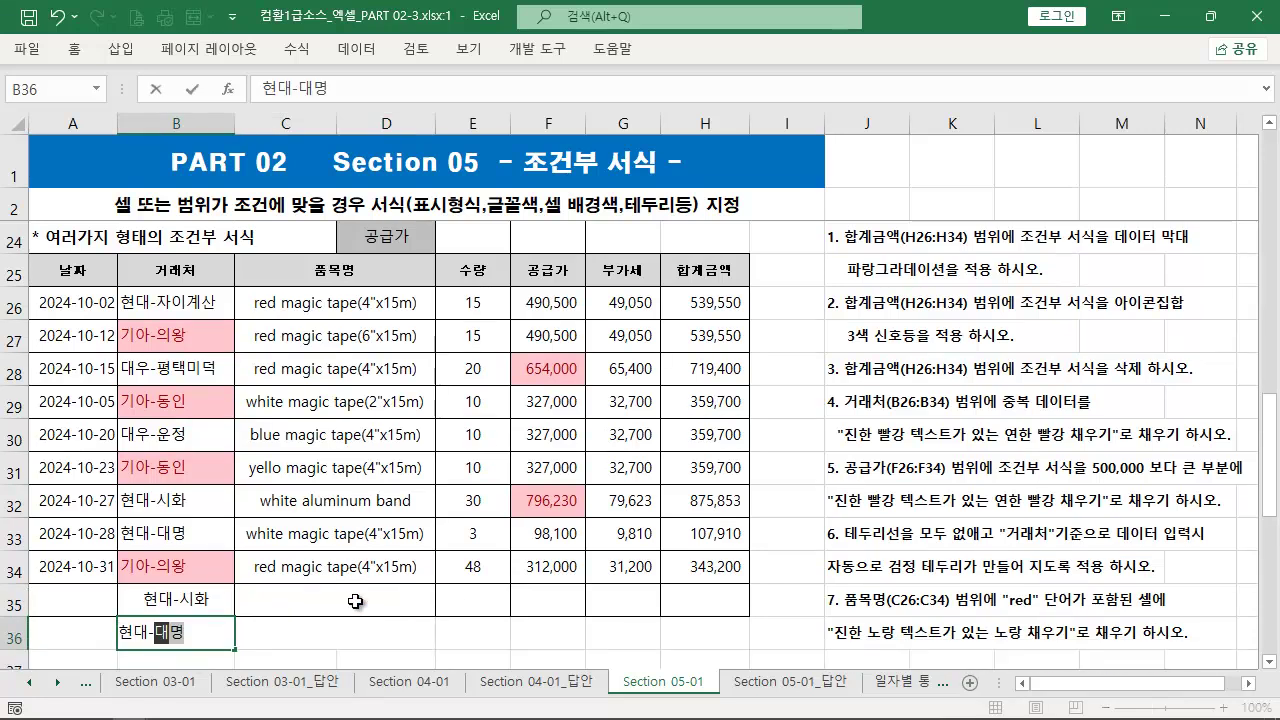
pyautogui.press('Tab')
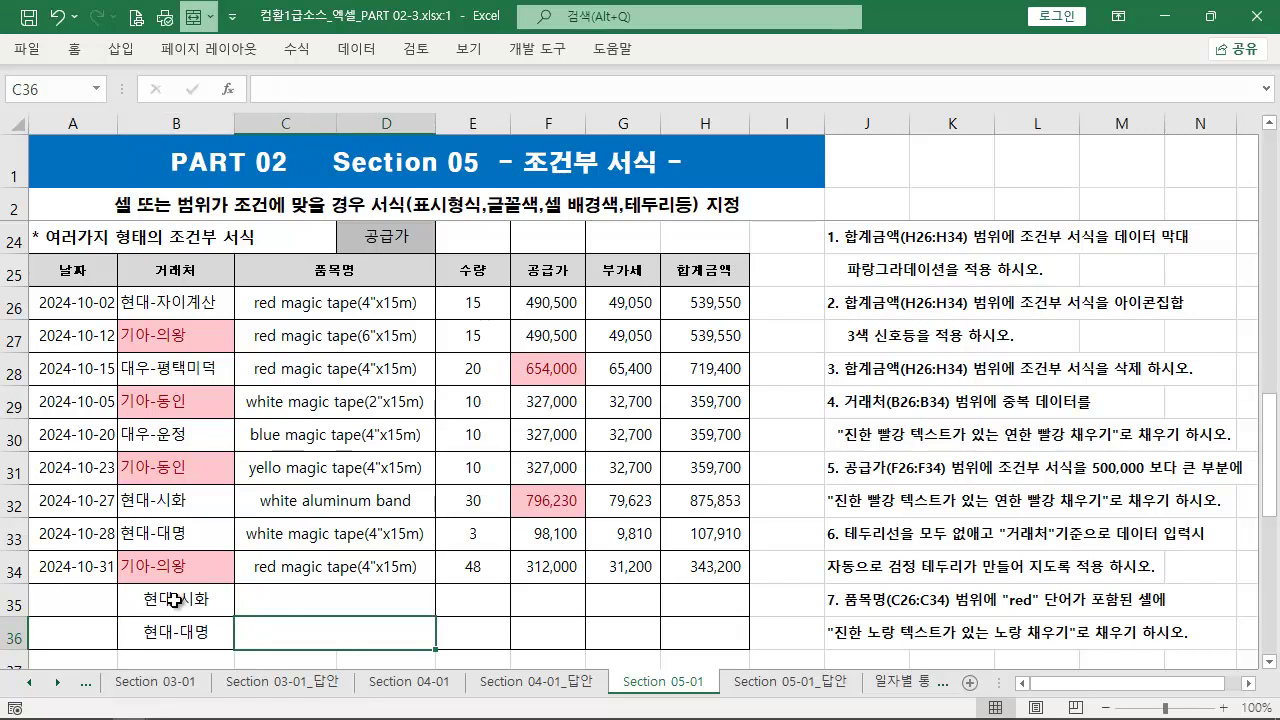
# - Clear the test entries from the rows A35:H36
pyautogui.moveTo(80, 601); pyautogui.dragTo(715, 636)
pyautogui.press('Delete')
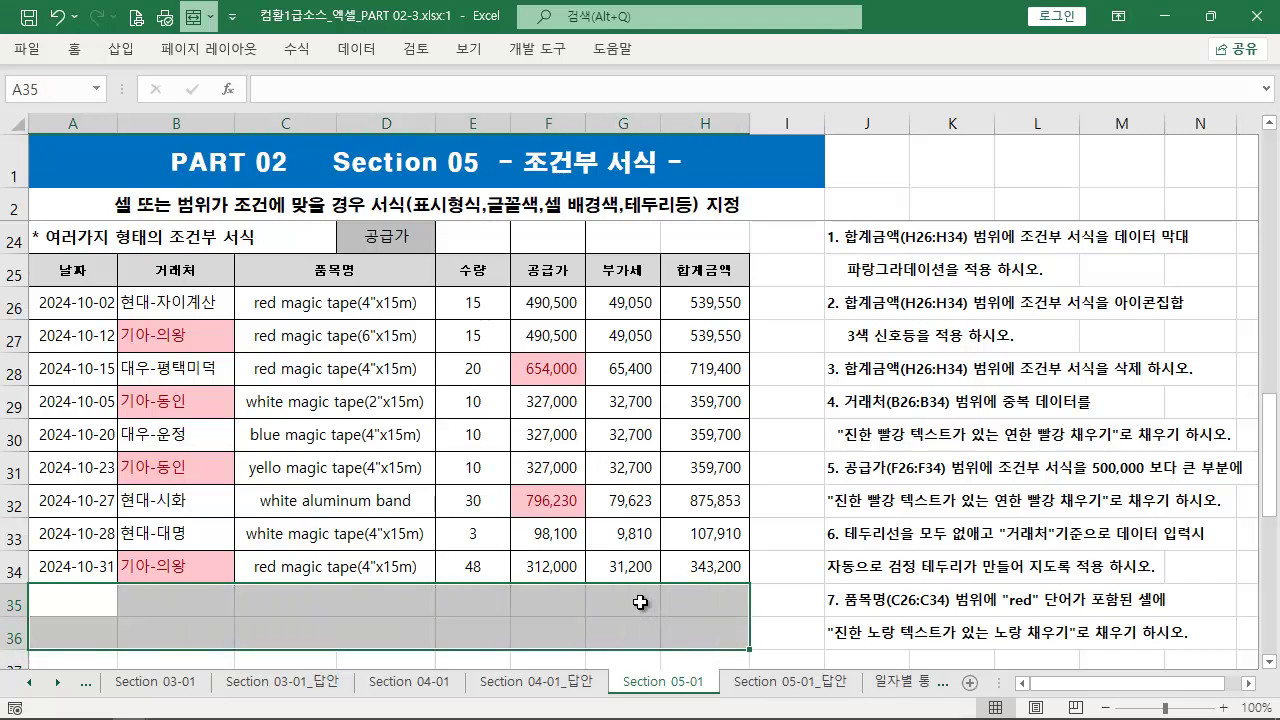
pyautogui.click(348, 613)
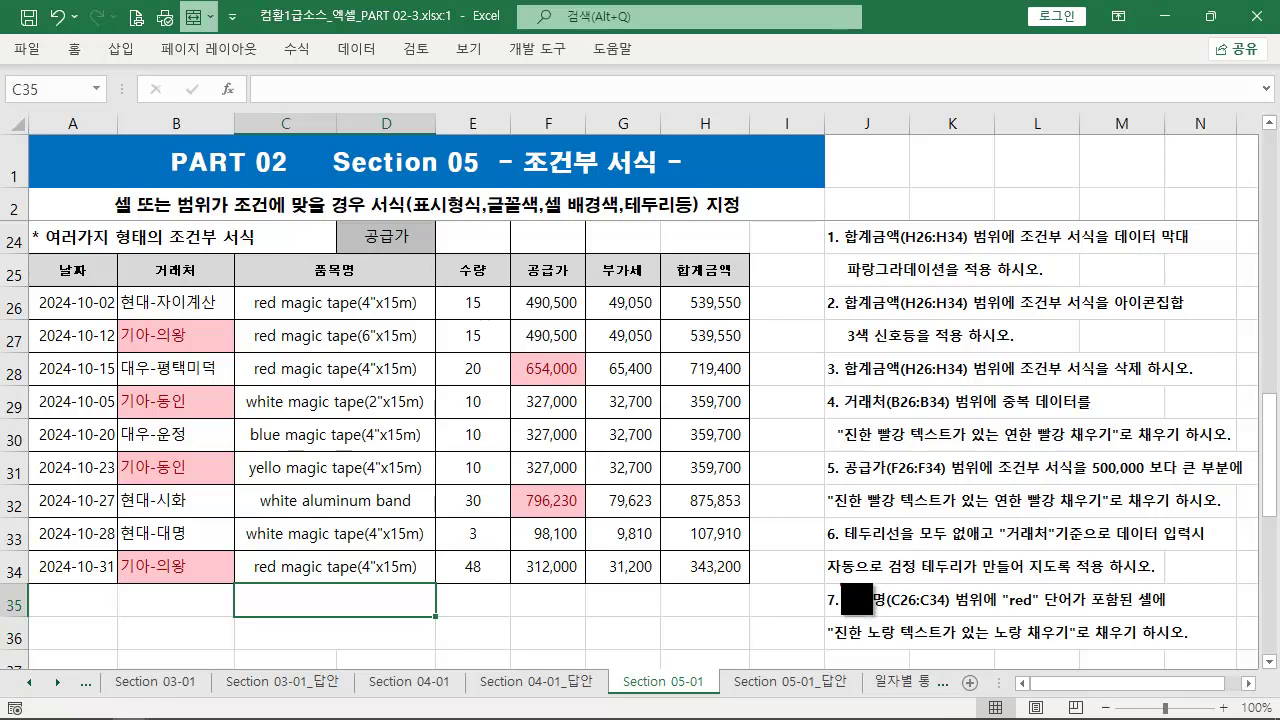
pyautogui.moveTo(813, 581)
pyautogui.mouseDown()
pyautogui.moveTo(898, 616)
pyautogui.moveTo(1115, 625)
pyautogui.moveTo(1215, 680)
pyautogui.moveTo(1225, 655)
pyautogui.mouseUp()
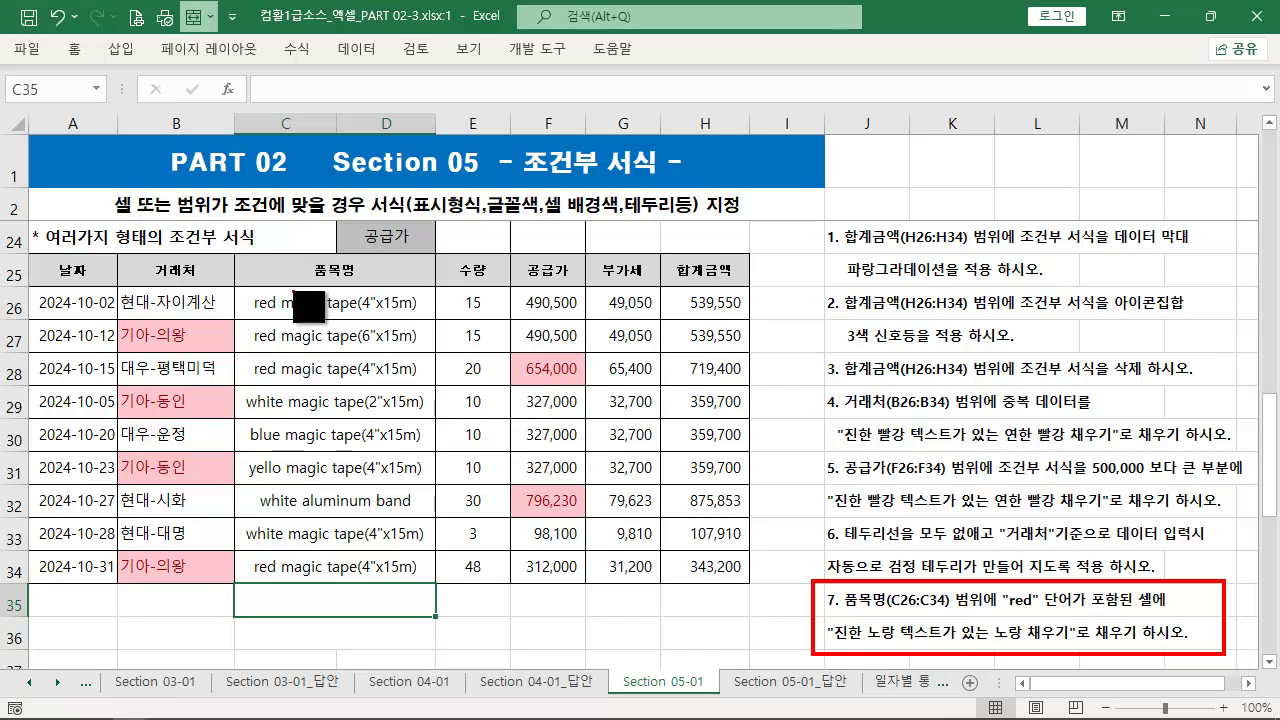
pyautogui.moveTo(240, 292)
pyautogui.mouseDown()
pyautogui.moveTo(337, 321)
pyautogui.moveTo(424, 319)
pyautogui.mouseUp()
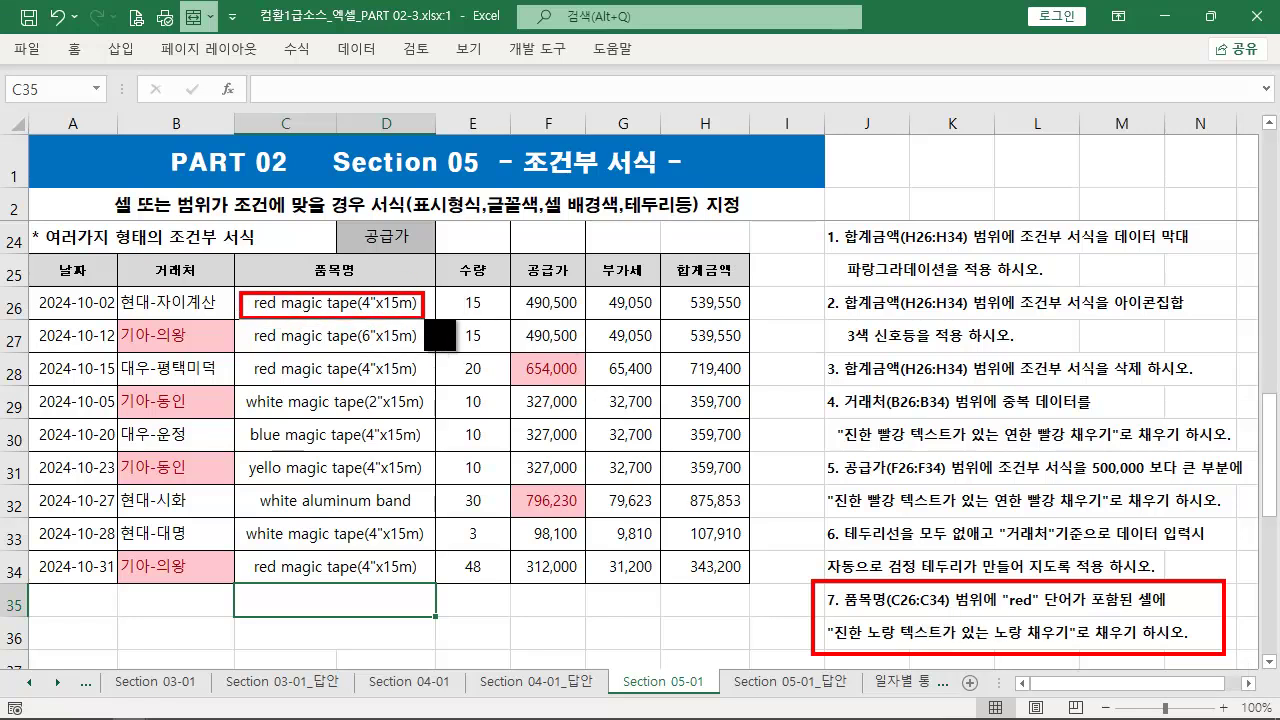
pyautogui.moveTo(378, 282); pyautogui.dragTo(441, 258)
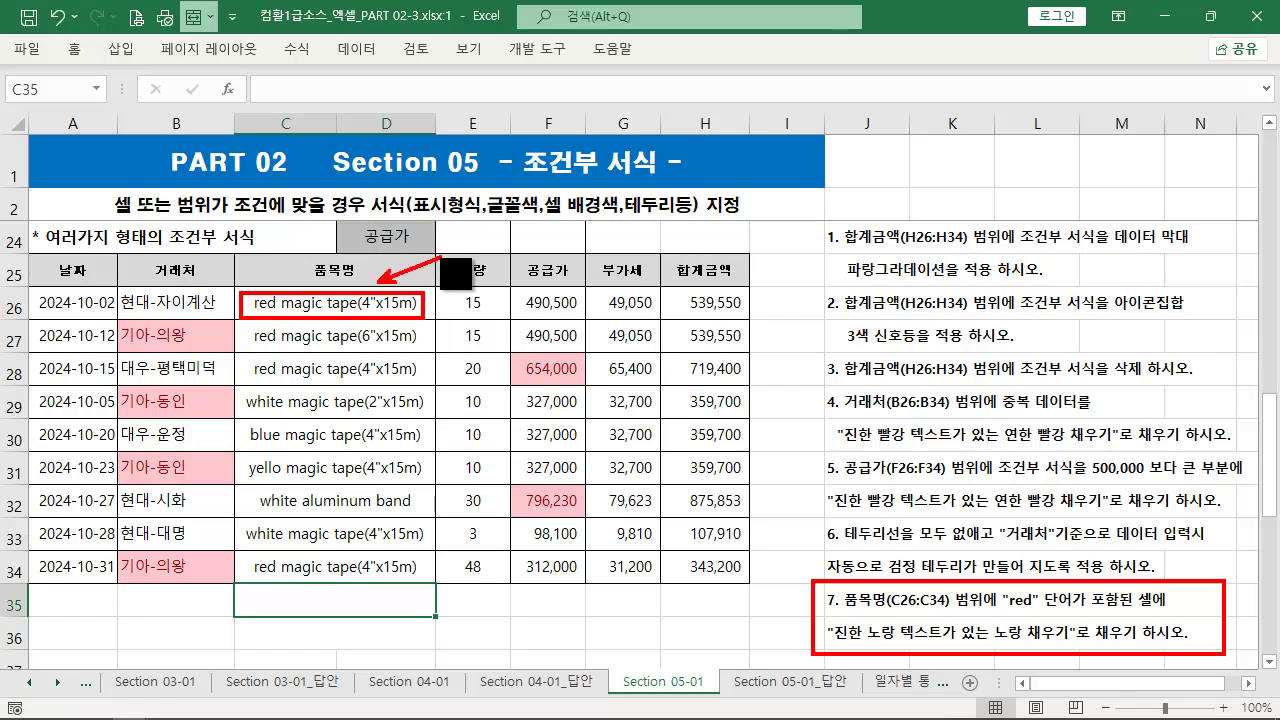
pyautogui.moveTo(28, 289)
pyautogui.mouseDown()
pyautogui.moveTo(787, 320)
pyautogui.moveTo(762, 321)
pyautogui.mouseUp()
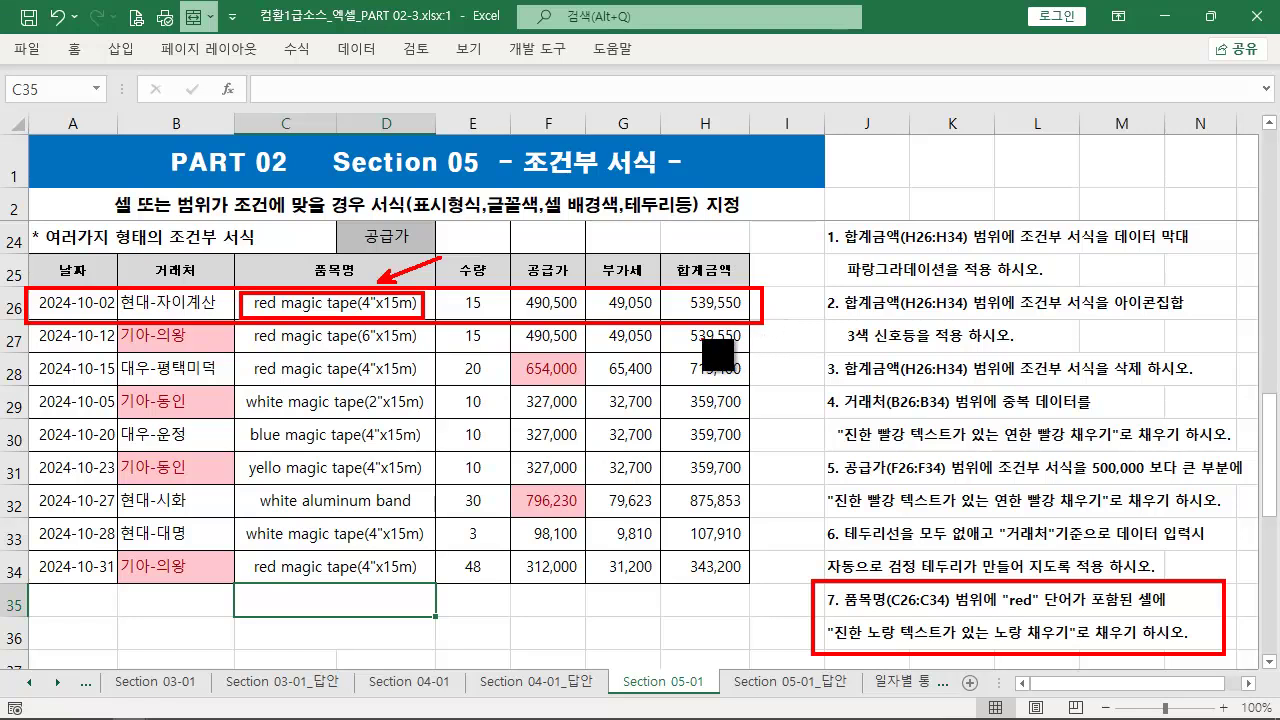
pyautogui.press('Escape')
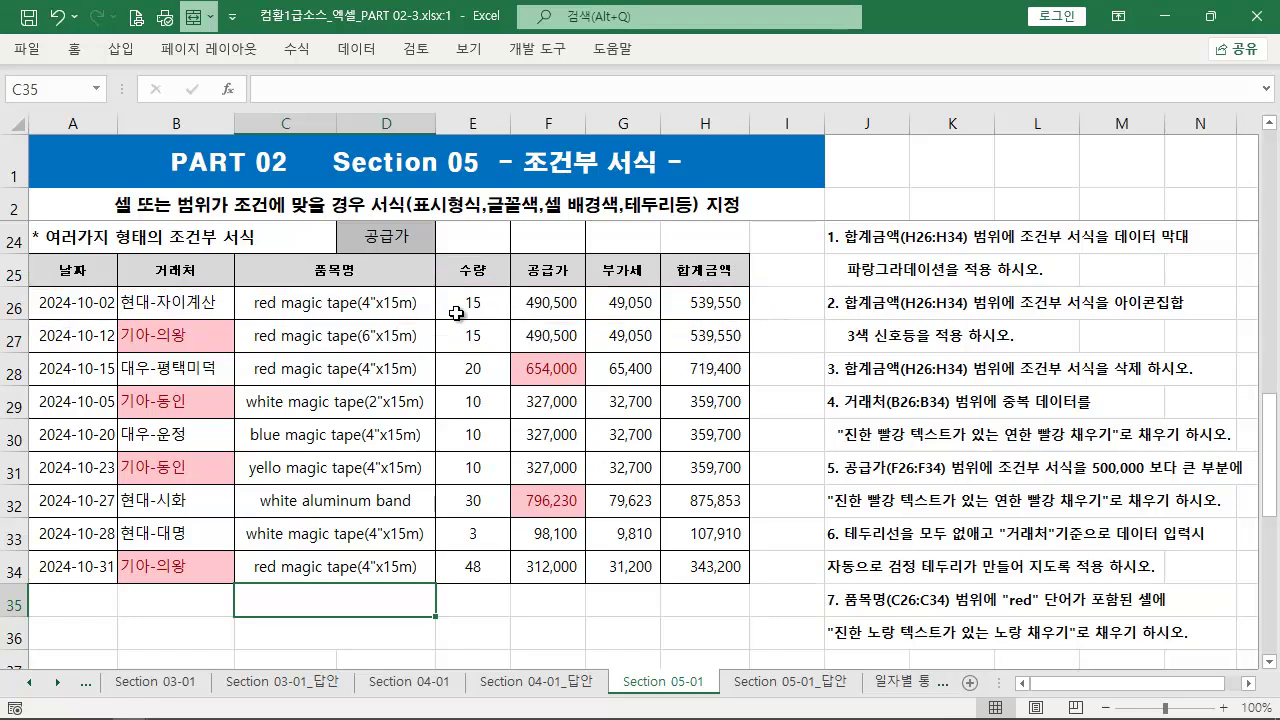
# - Create a text-contains highlight rule for RED on the range A26:H34
pyautogui.click(75, 301)
pyautogui.moveTo(75, 301); pyautogui.dragTo(735, 572)
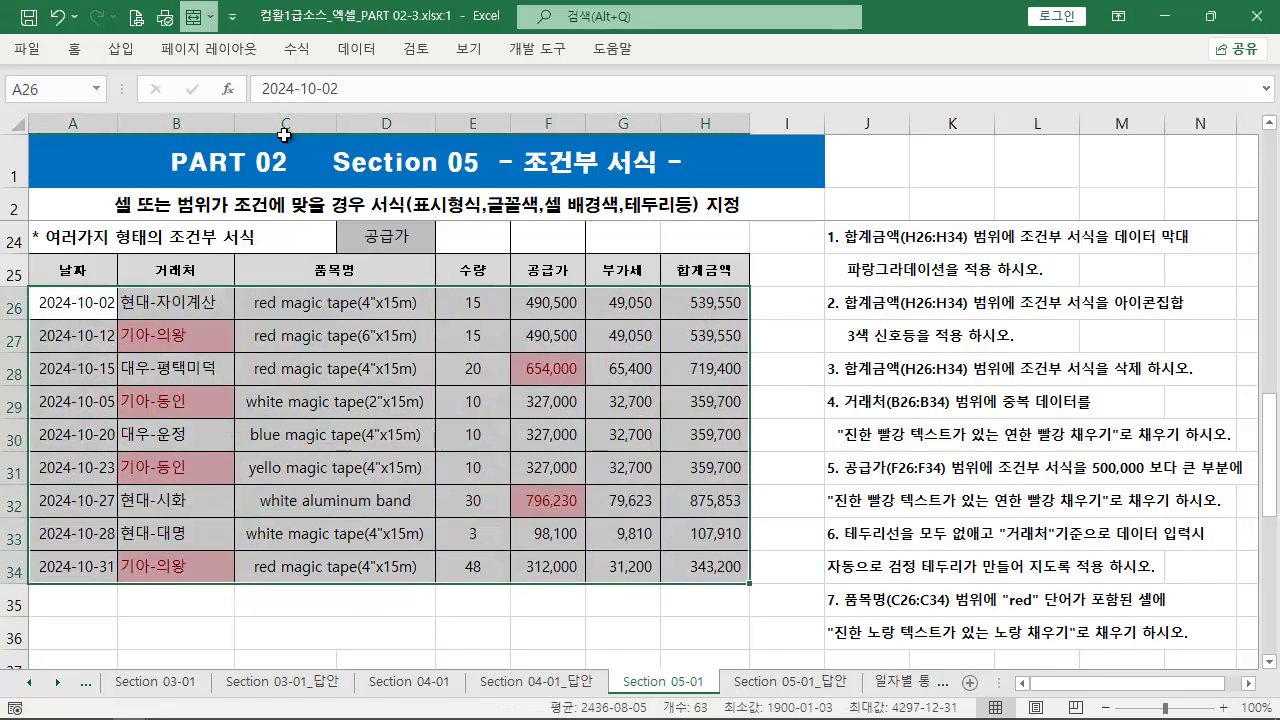
pyautogui.click(80, 50)
pyautogui.click(903, 128)
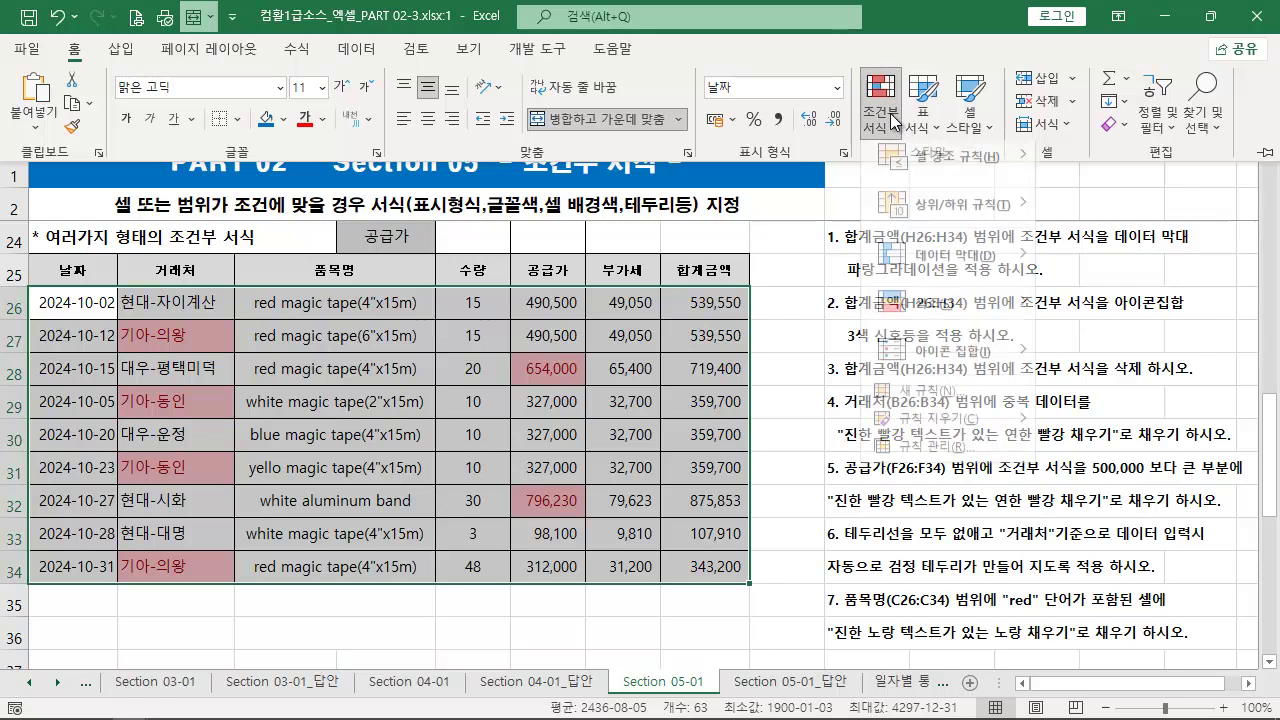
pyautogui.moveTo(961, 180)
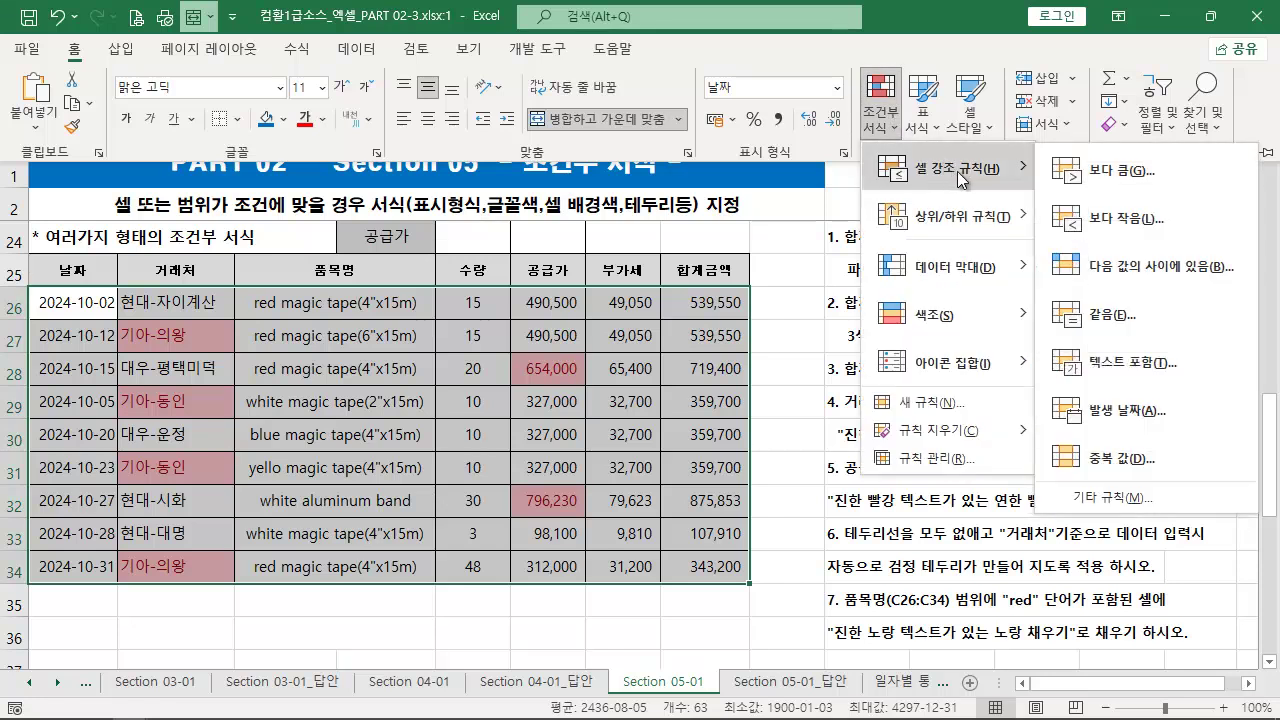
pyautogui.click(1160, 365)
pyautogui.write('RED')
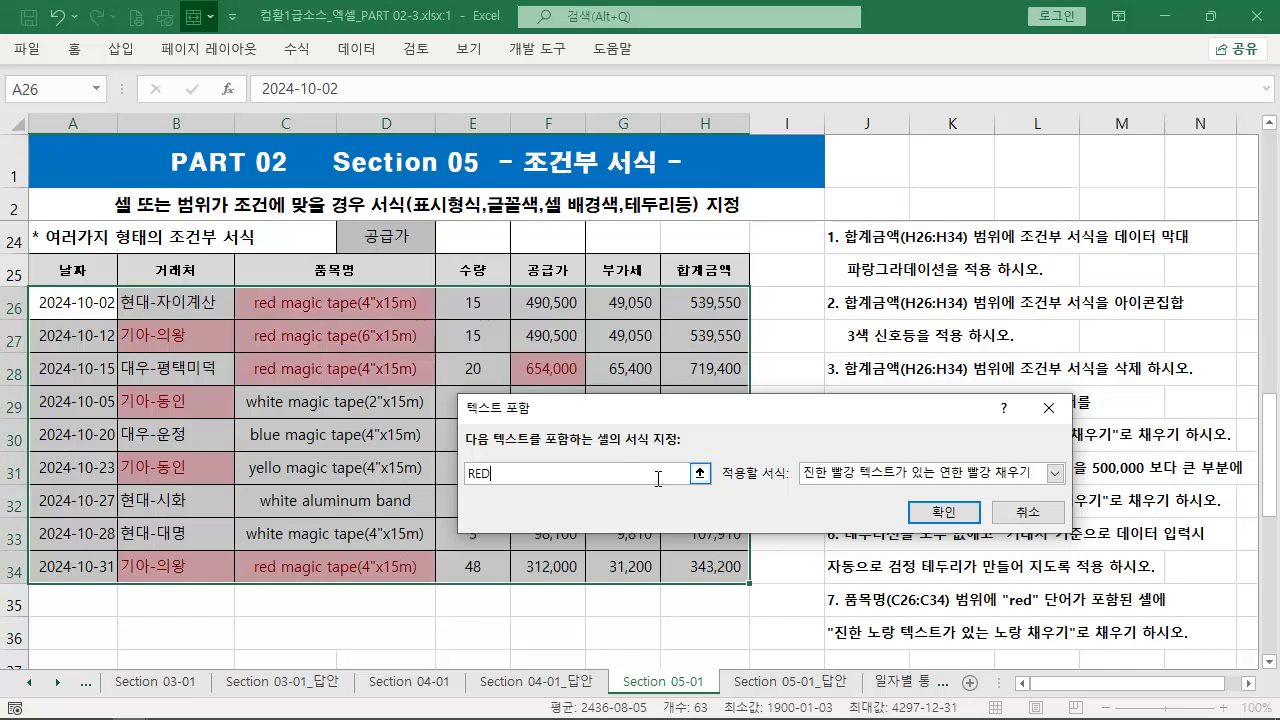
# - Try the 진한 노랑 텍스트가 있는 노랑 채우기 format for the text-contains rule and undo the applied rule
pyautogui.click(1055, 473)
pyautogui.click(962, 516)
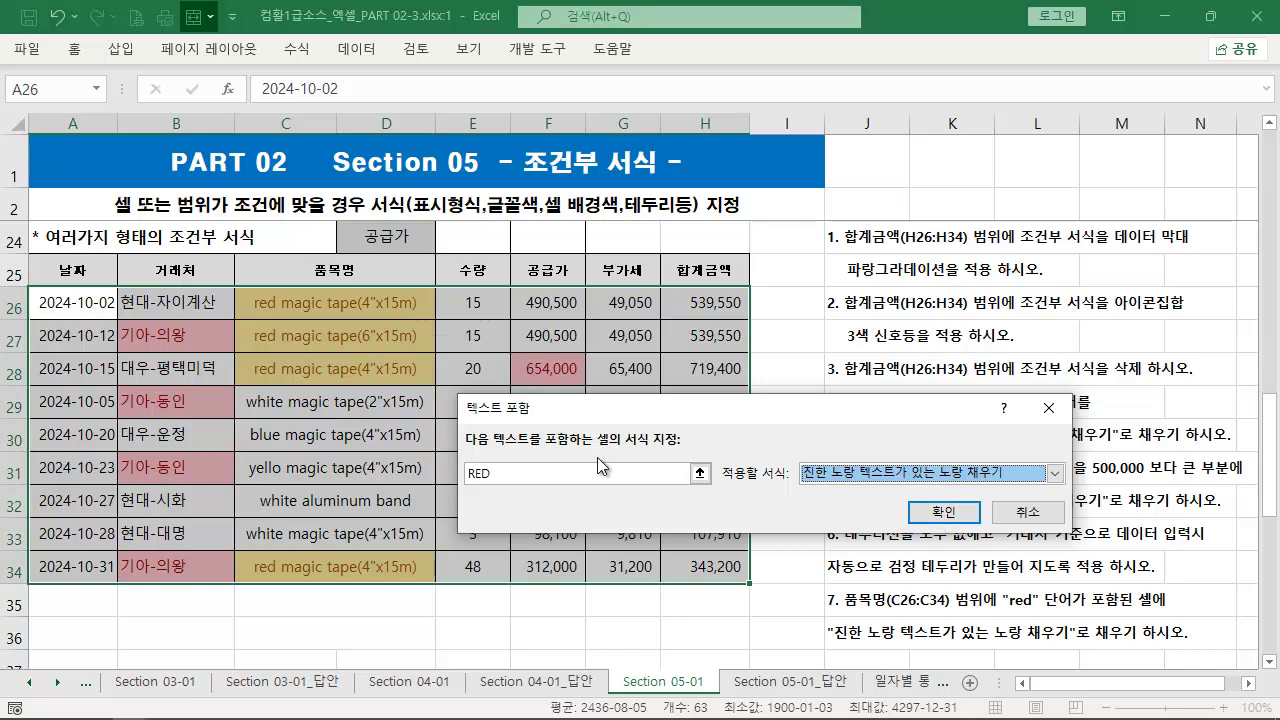
pyautogui.moveTo(364, 307); pyautogui.dragTo(528, 461)
pyautogui.moveTo(364, 340); pyautogui.dragTo(489, 460)
pyautogui.moveTo(334, 372); pyautogui.dragTo(466, 459)
pyautogui.moveTo(397, 553); pyautogui.dragTo(488, 482)
pyautogui.press('Escape')
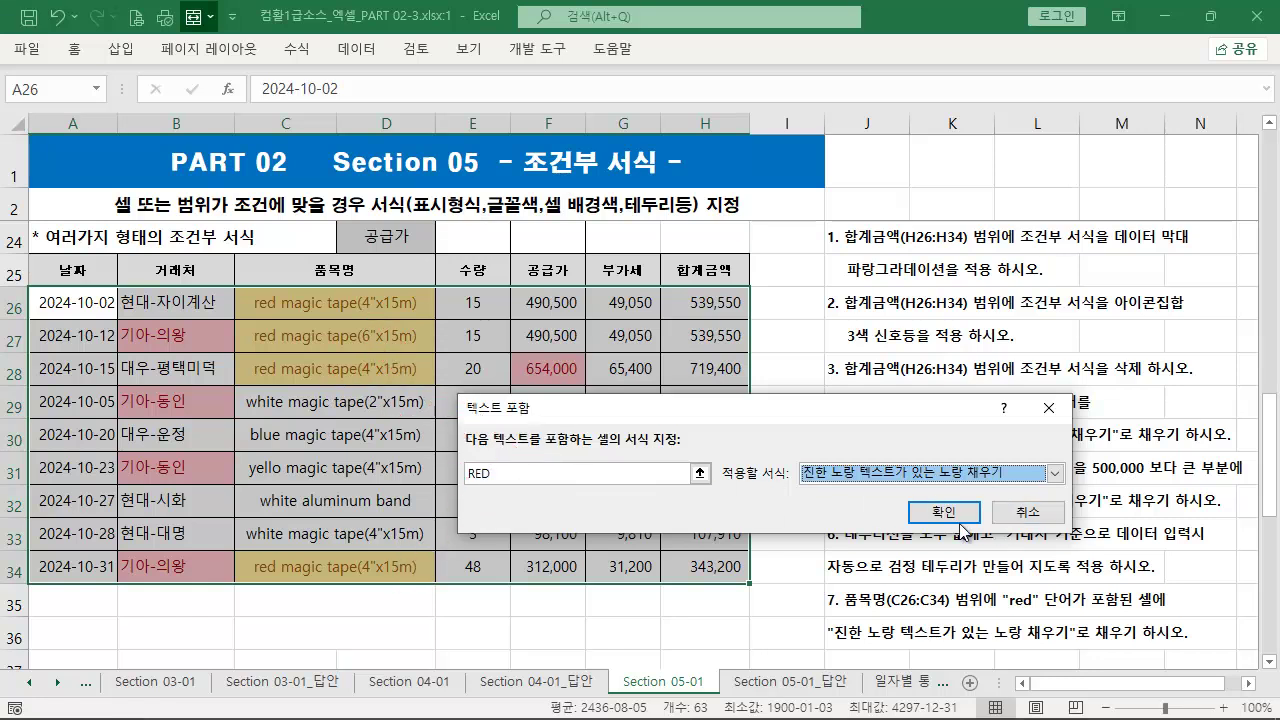
pyautogui.click(944, 511)
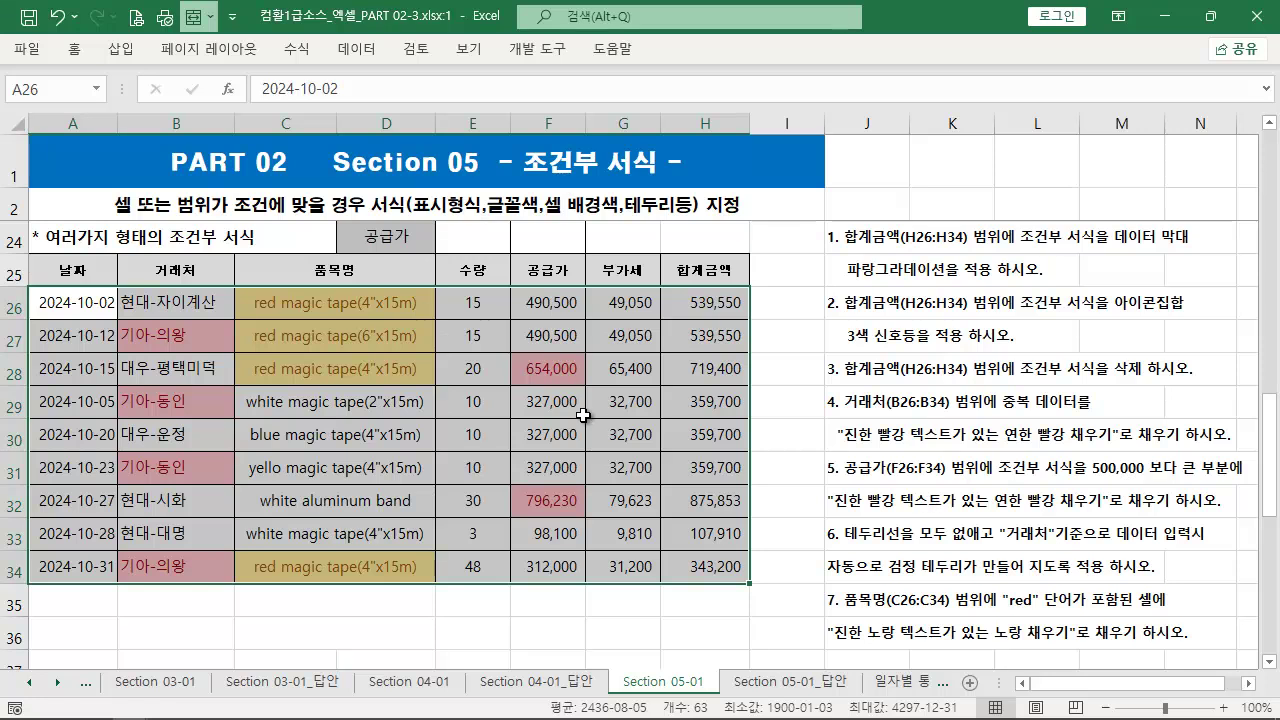
pyautogui.hotkey('ctrl', 'z')
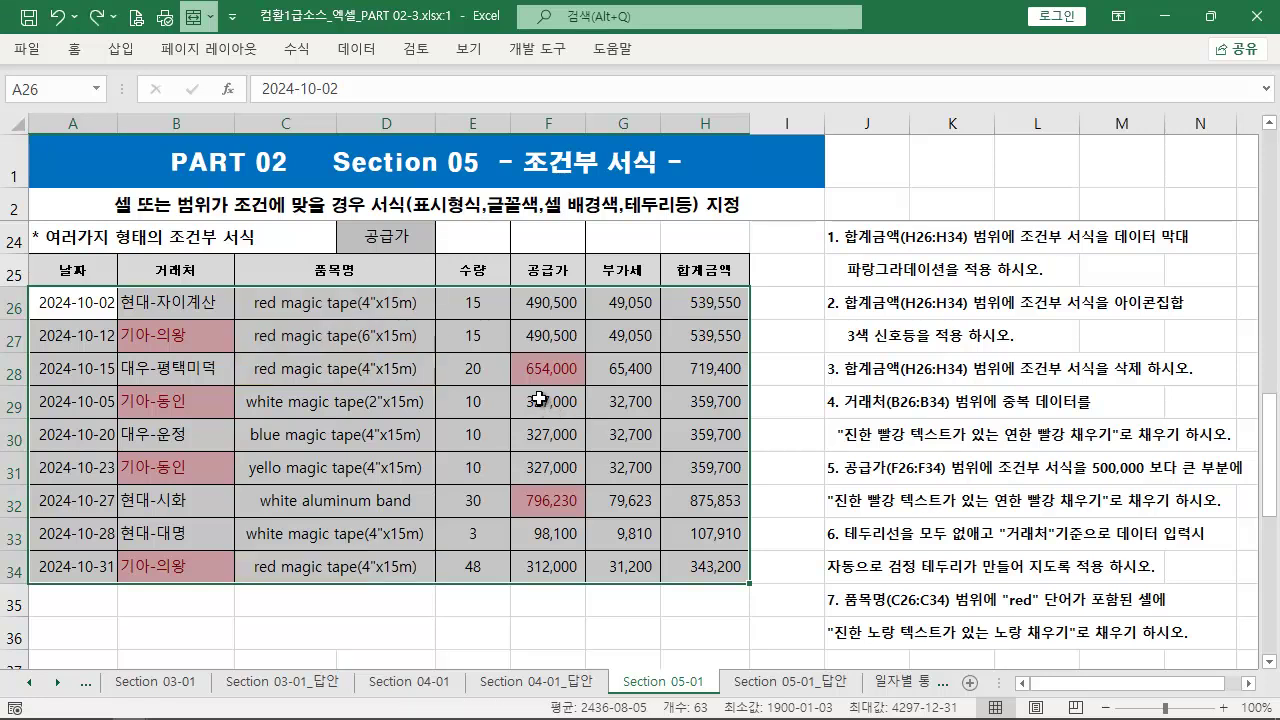
# - Start a new conditional formatting rule for A26:H34 that uses a formula to determine which cells to format
pyautogui.click(375, 435)
pyautogui.moveTo(100, 305); pyautogui.dragTo(698, 567)
pyautogui.click(76, 48)
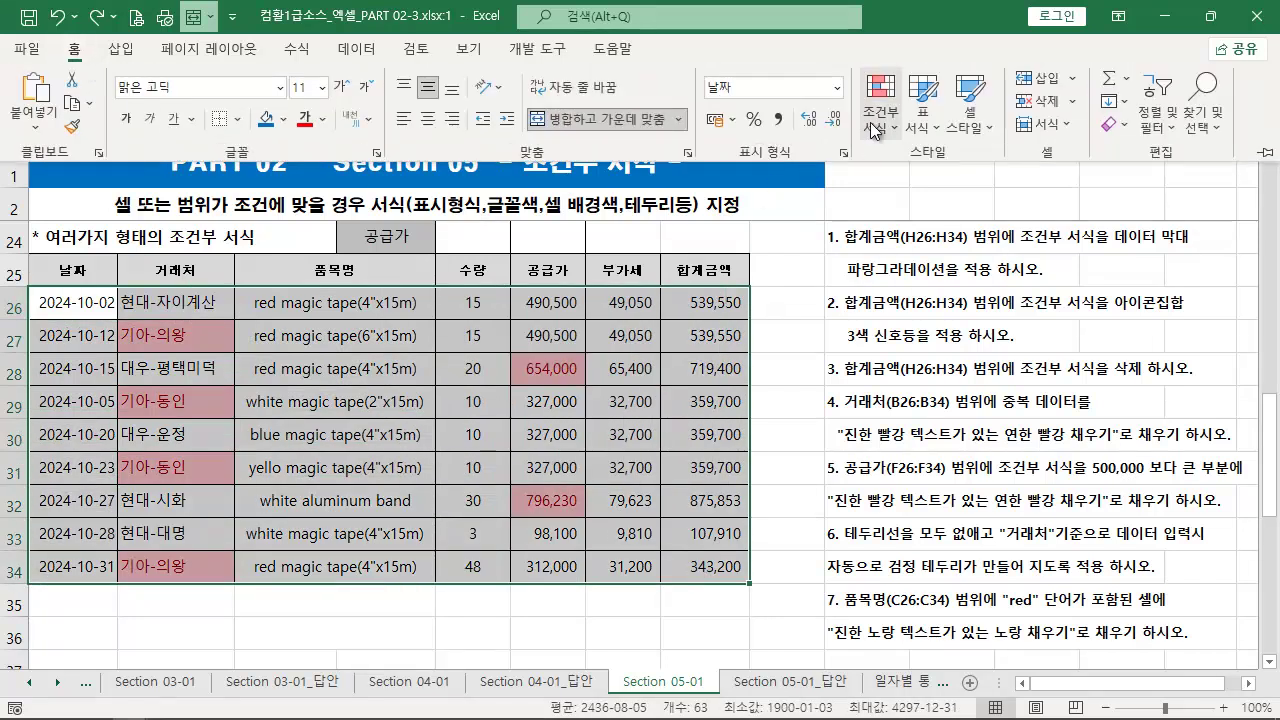
pyautogui.click(880, 100)
pyautogui.click(905, 403)
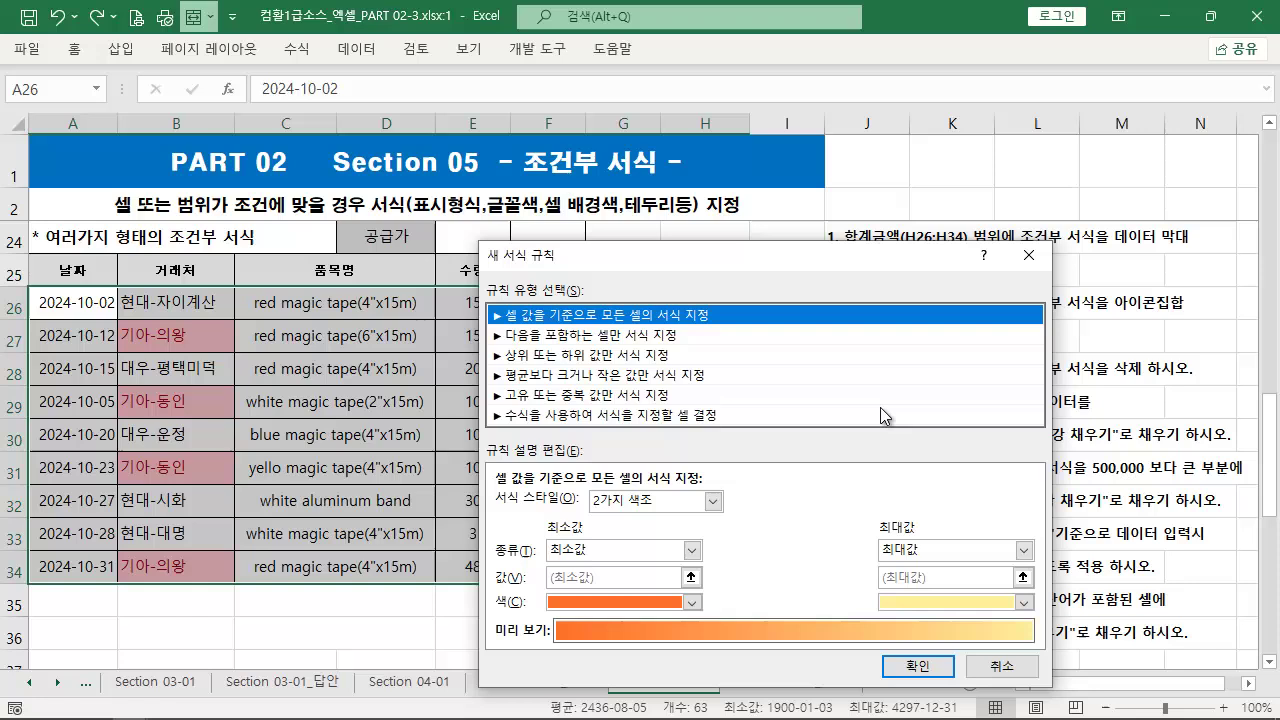
pyautogui.click(596, 415)
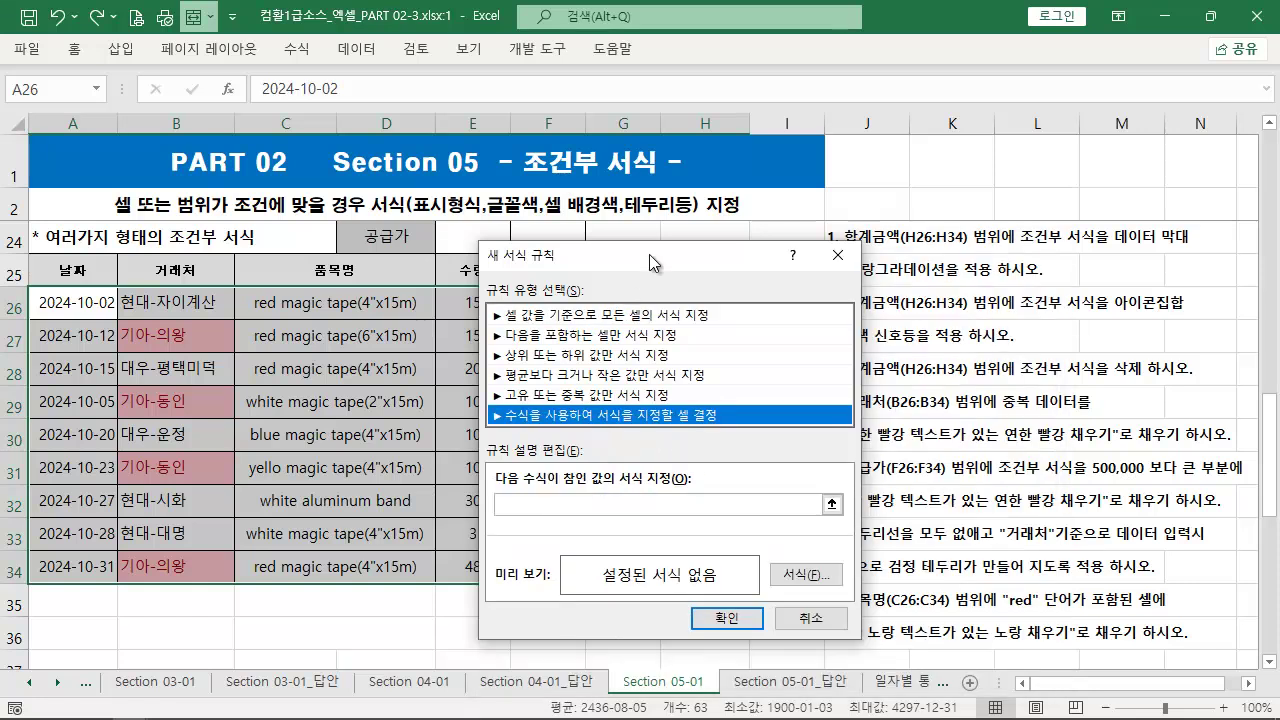
pyautogui.moveTo(649, 254); pyautogui.dragTo(732, 246)
pyautogui.click(666, 494)
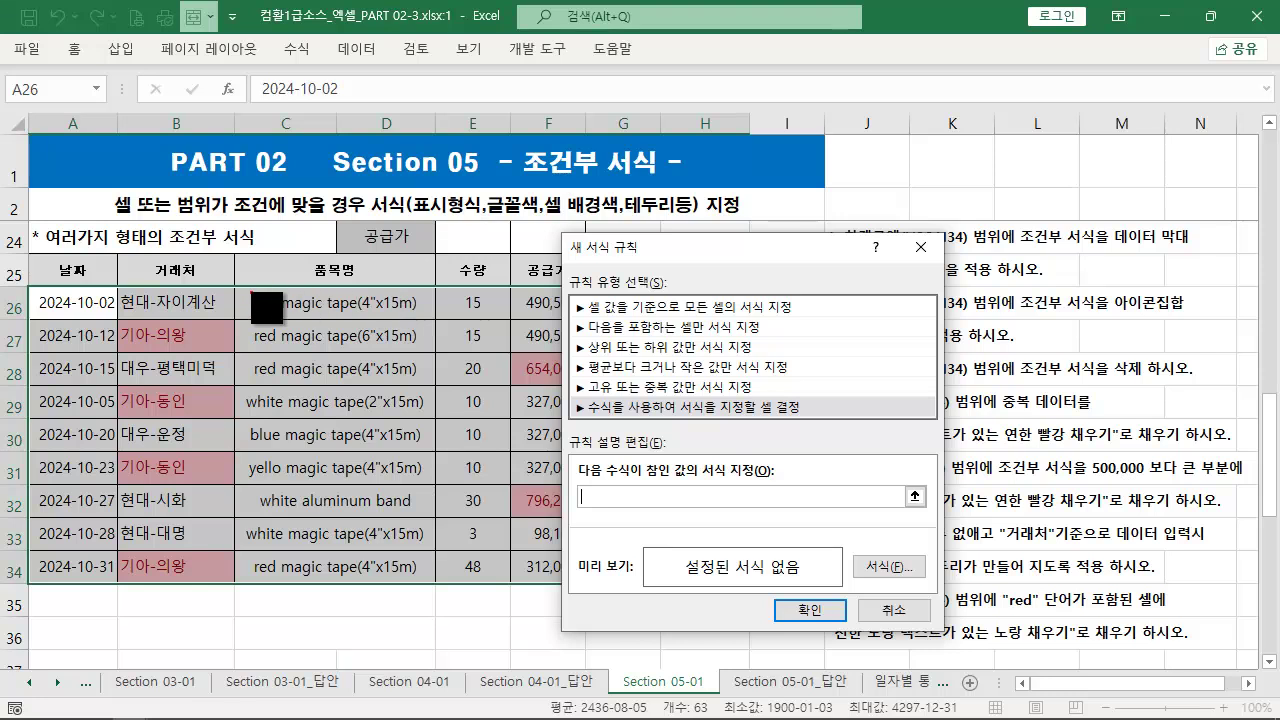
# - Enter =SEARCH("RED",$C26)>=1 as the rule's formula so it checks each row's 품목명 for "red"
pyautogui.moveTo(268, 308); pyautogui.dragTo(282, 320)
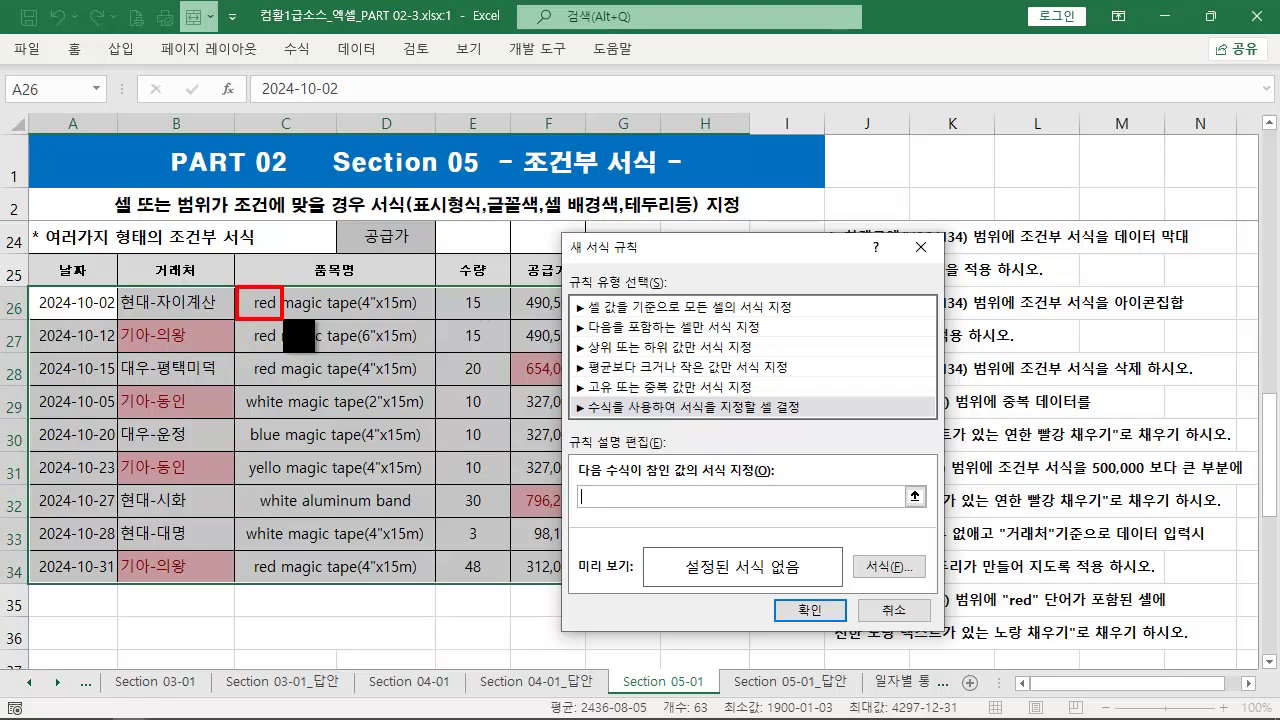
pyautogui.press('Escape')
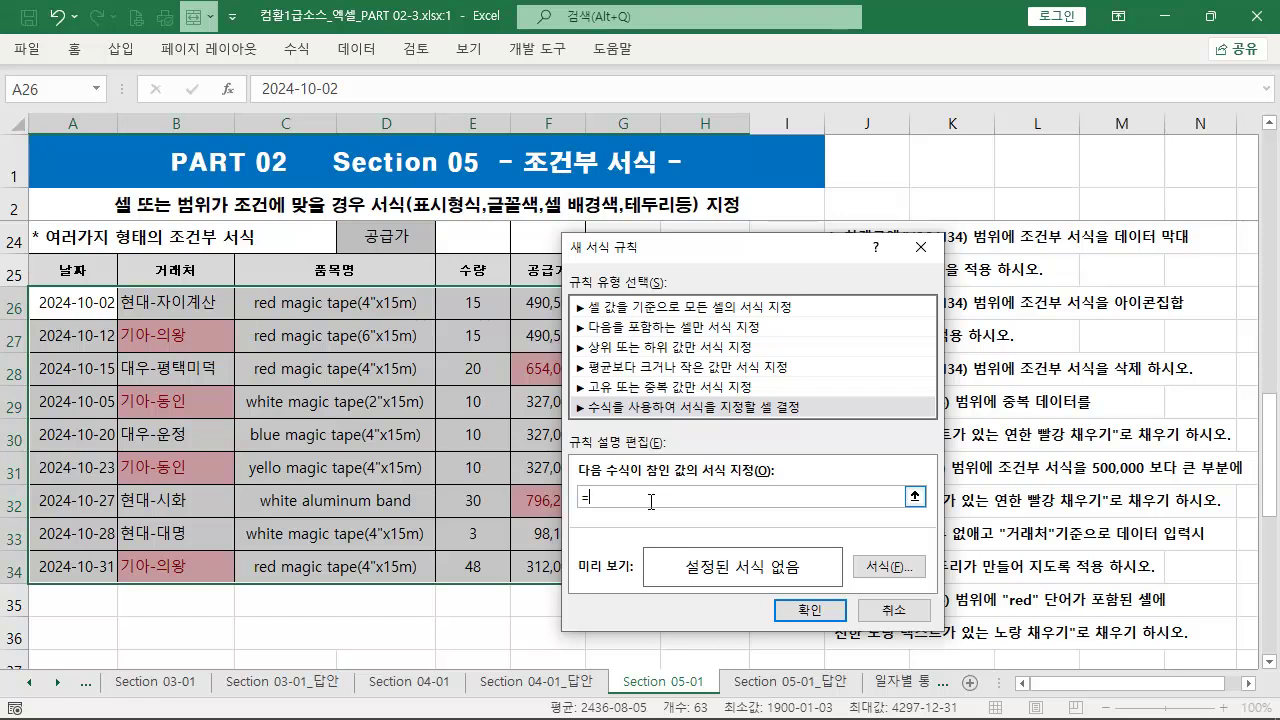
pyautogui.write('SEA')
pyautogui.write('RCH("RED",')
pyautogui.moveTo(415, 316)
pyautogui.mouseDown()
pyautogui.moveTo(585, 460)
pyautogui.moveTo(700, 505)
pyautogui.mouseUp()
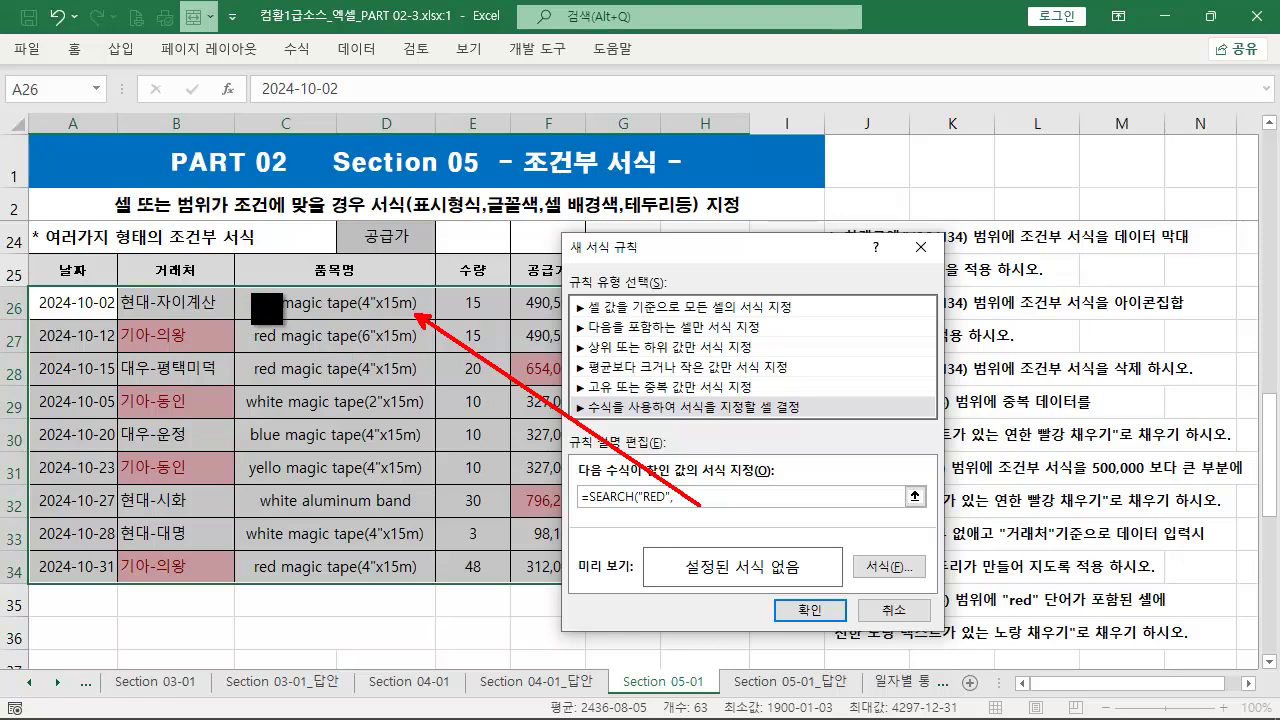
pyautogui.moveTo(238, 284)
pyautogui.mouseDown()
pyautogui.moveTo(332, 330)
pyautogui.moveTo(428, 338)
pyautogui.moveTo(430, 318)
pyautogui.moveTo(432, 442)
pyautogui.mouseUp()
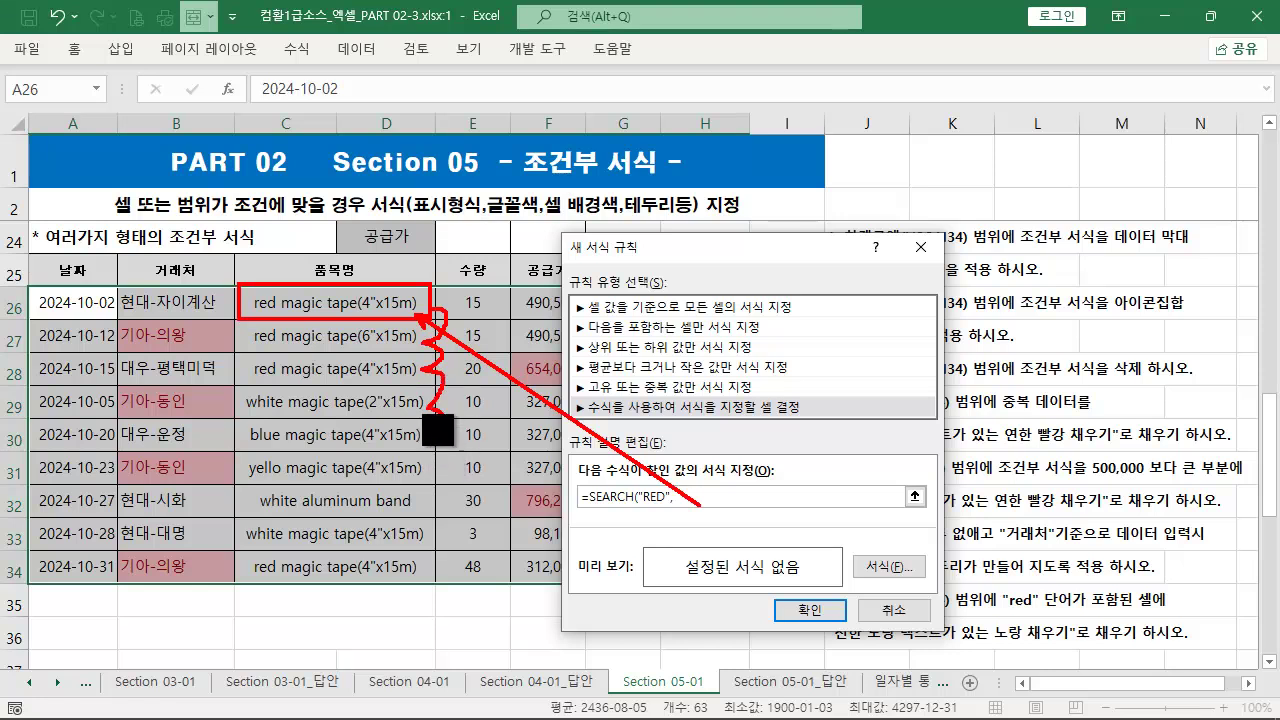
pyautogui.moveTo(435, 262); pyautogui.dragTo(368, 270)
pyautogui.press('Escape')
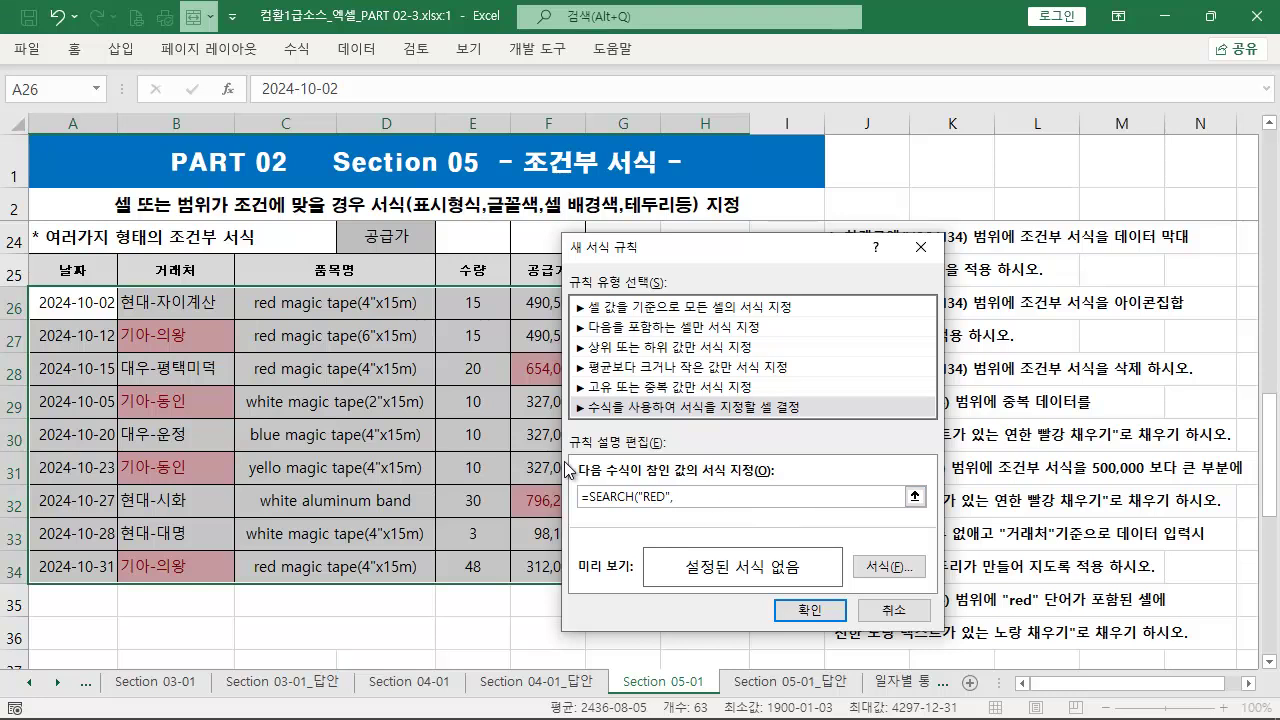
pyautogui.click(345, 300)
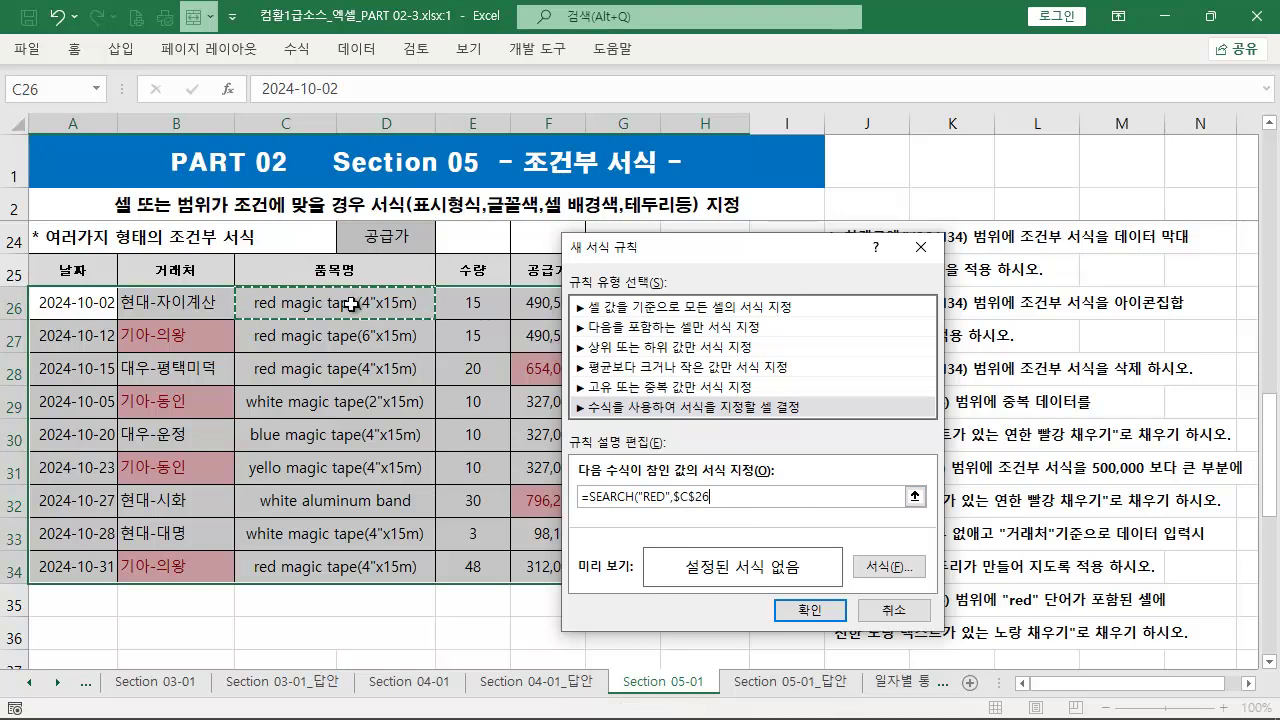
pyautogui.press('F4')
pyautogui.press('F4')
pyautogui.write(')>=1')
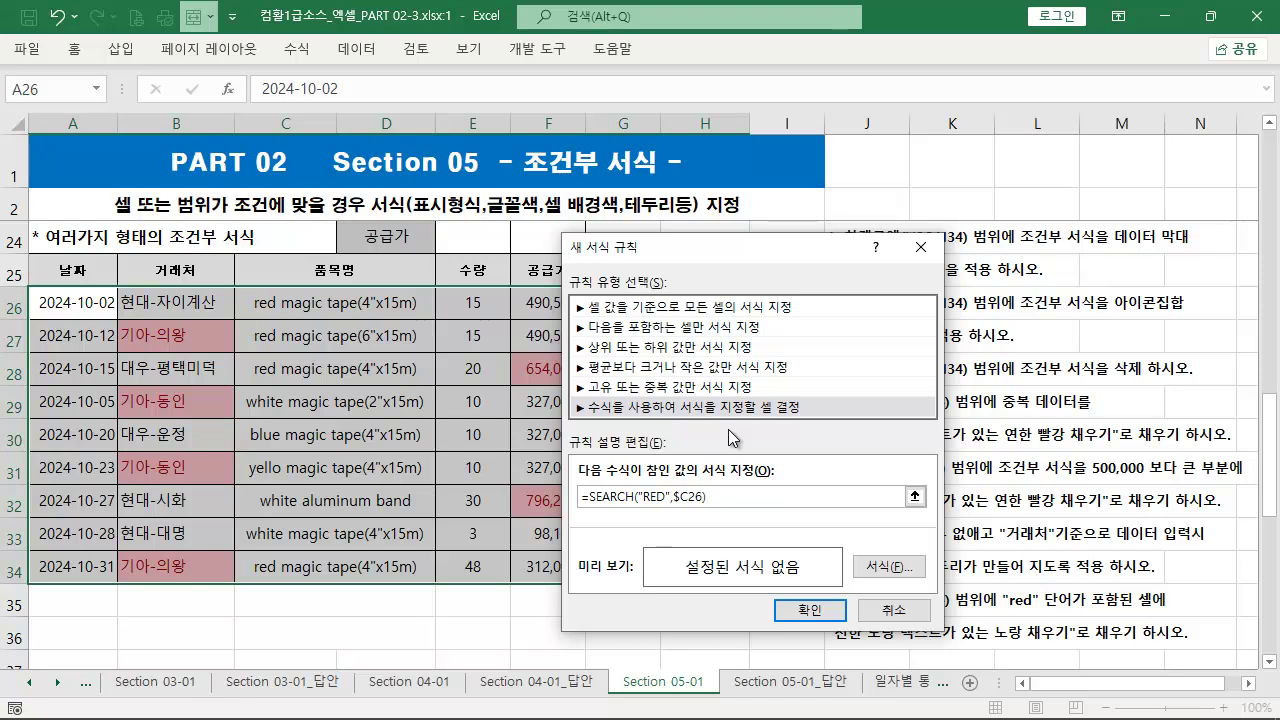
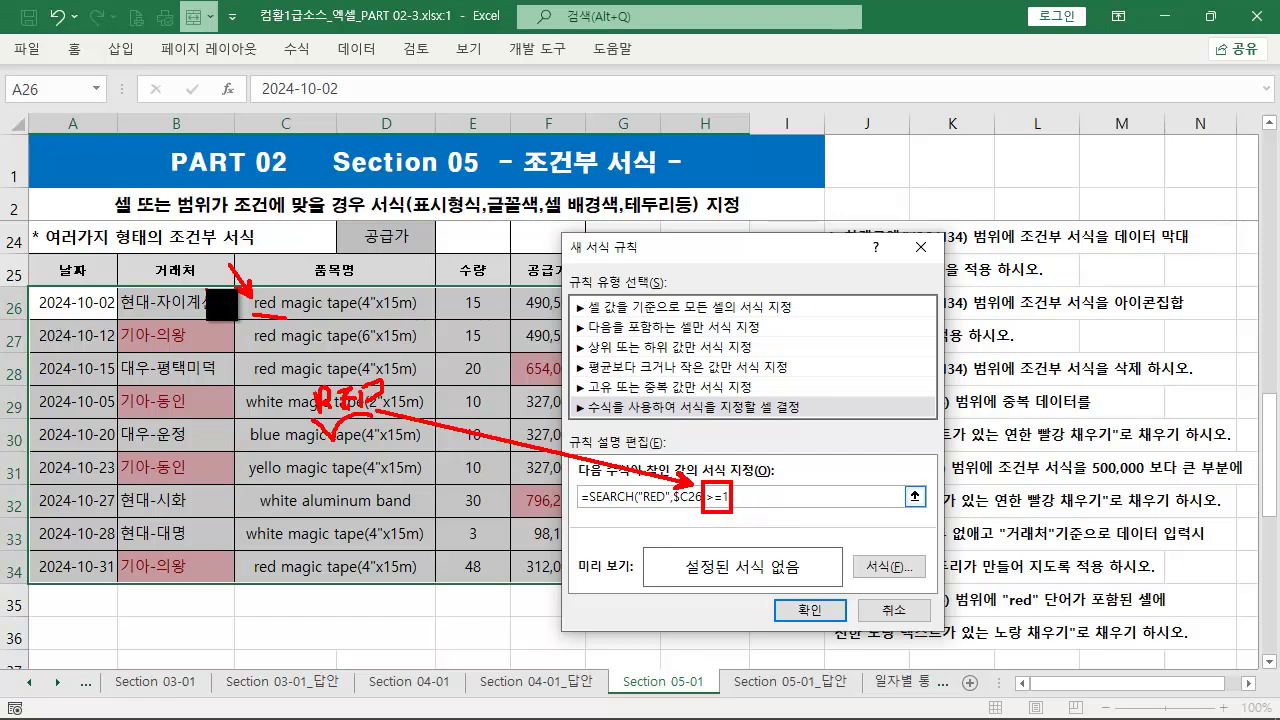
pyautogui.moveTo(285, 328)
pyautogui.mouseDown()
pyautogui.moveTo(671, 457)
pyautogui.moveTo(727, 489)
pyautogui.moveTo(393, 467)
pyautogui.mouseUp()
pyautogui.press('Escape')
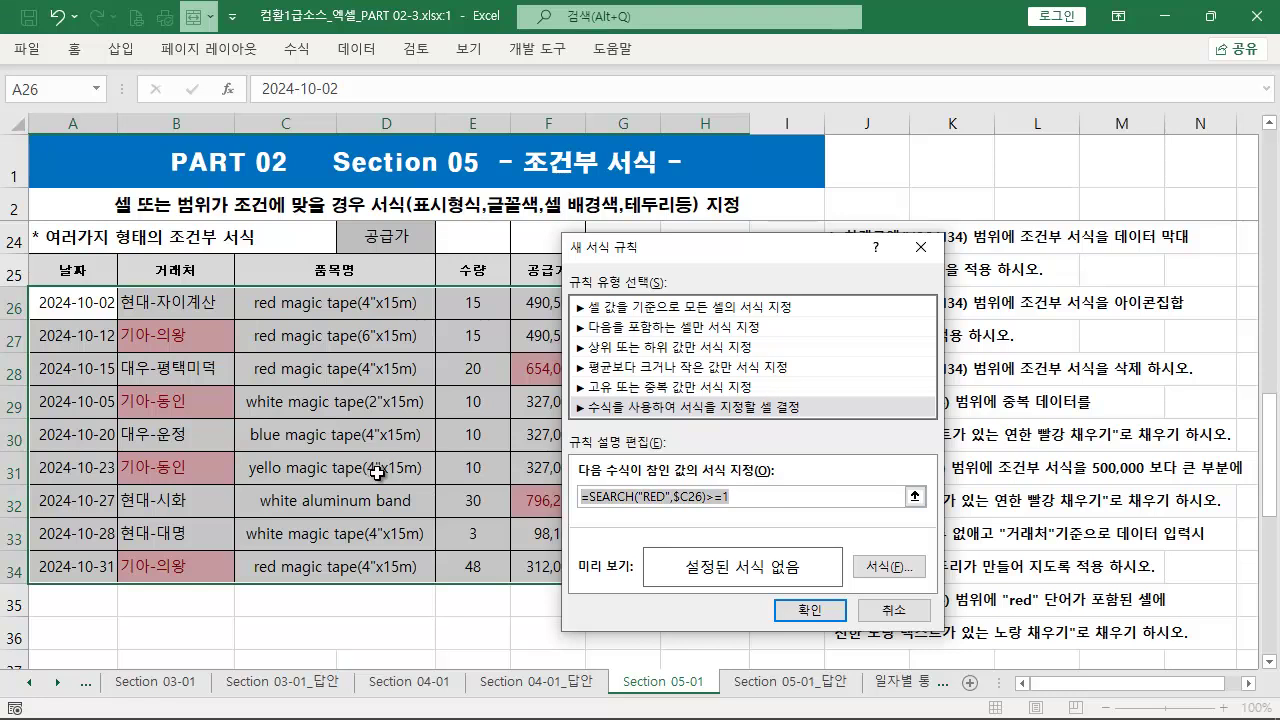
pyautogui.moveTo(769, 492); pyautogui.dragTo(707, 498)
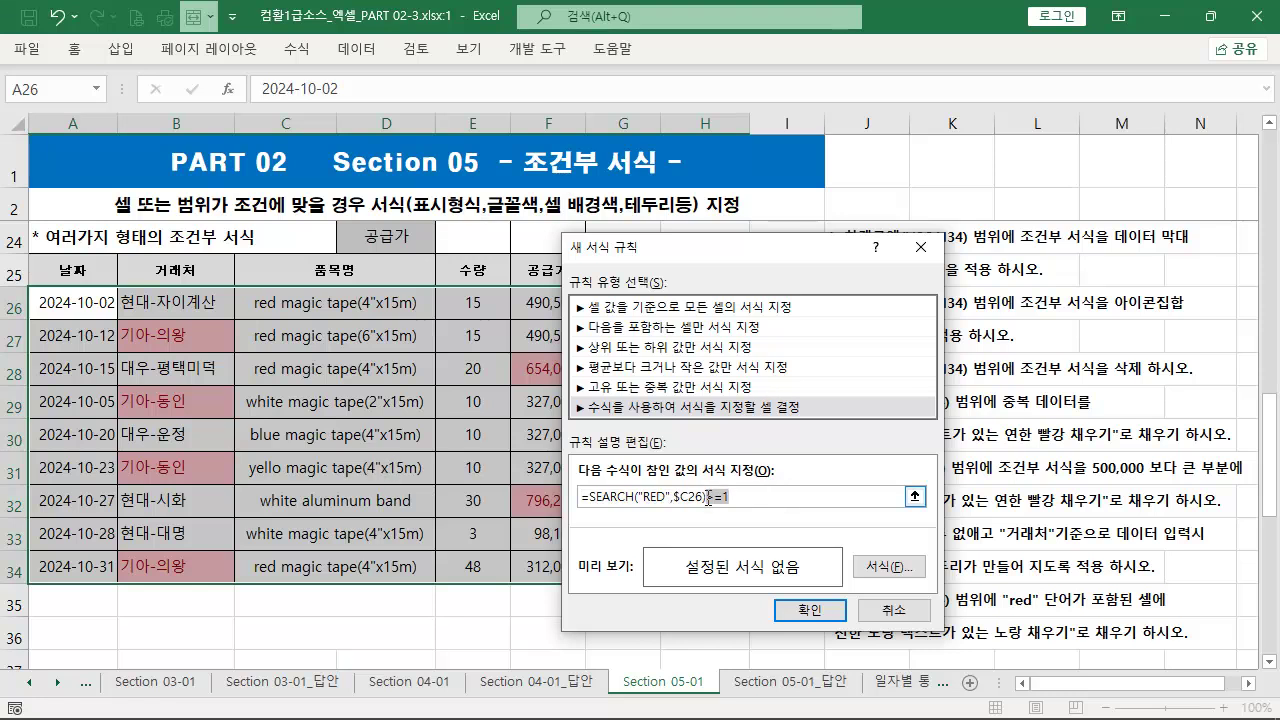
pyautogui.click(758, 498)
# - Give the rule's format a yellow background fill and apply the rule to the range
pyautogui.click(893, 567)
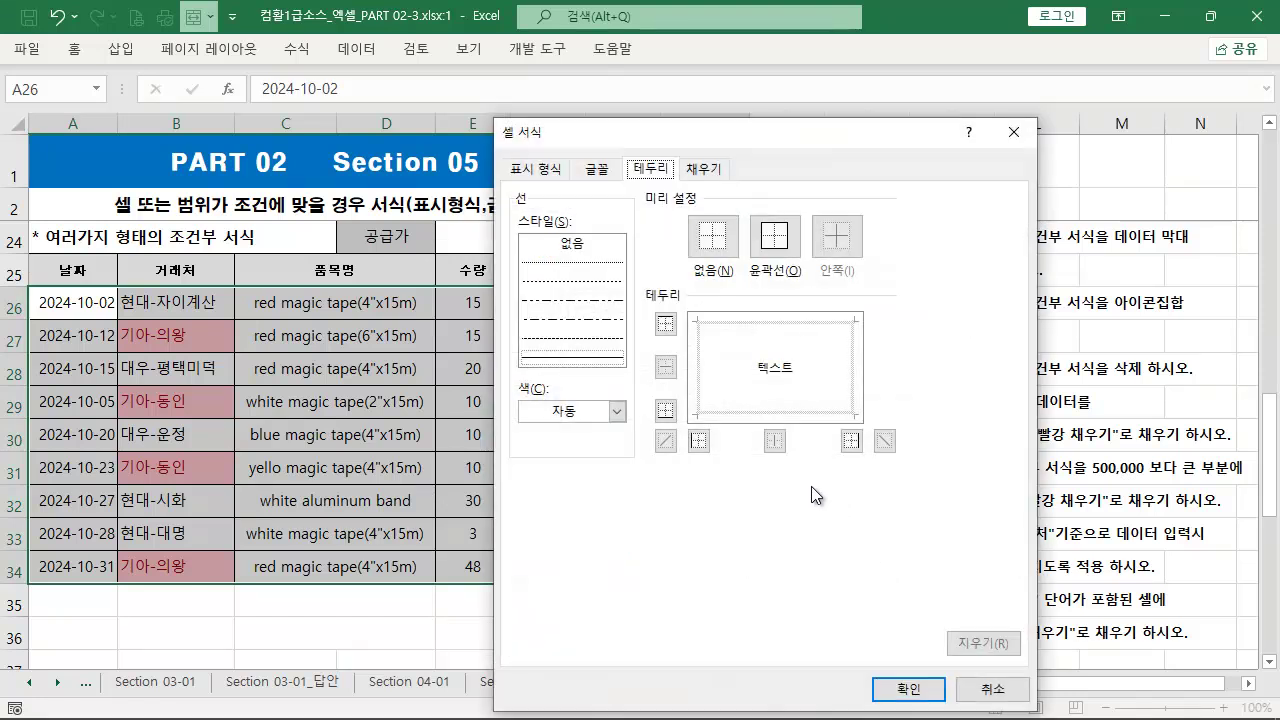
pyautogui.moveTo(709, 133); pyautogui.dragTo(517, 91)
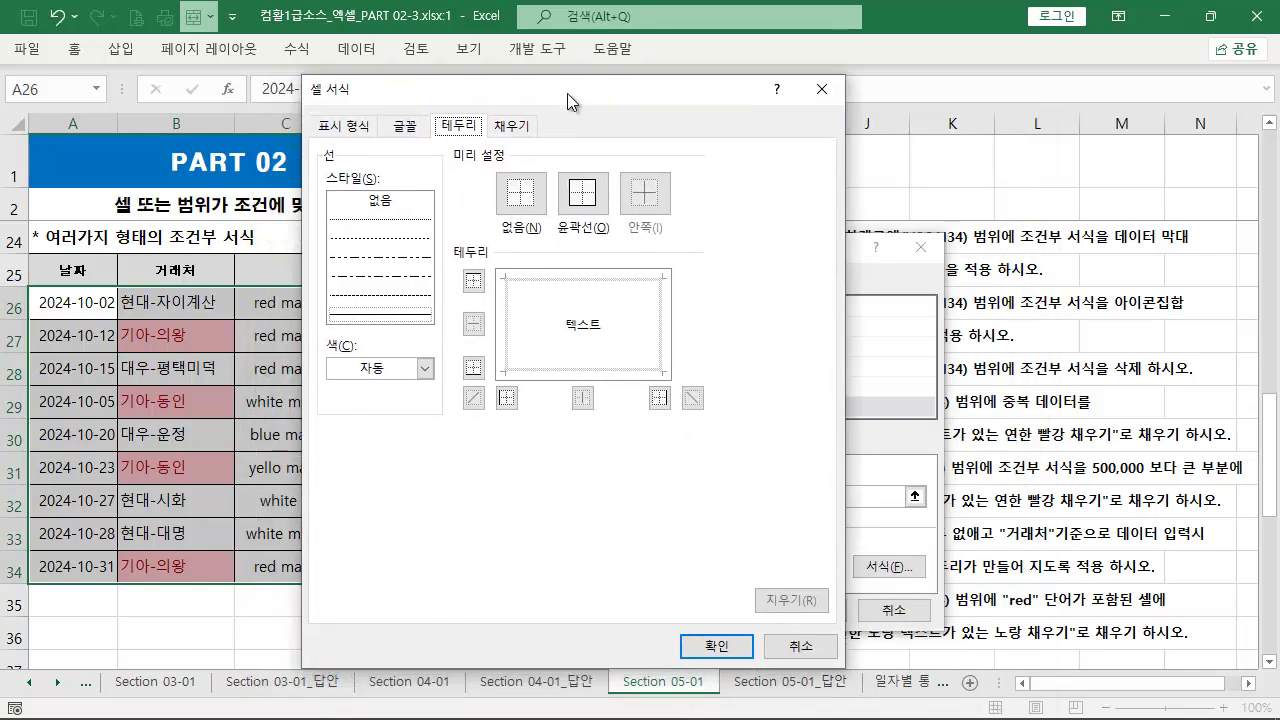
pyautogui.click(516, 127)
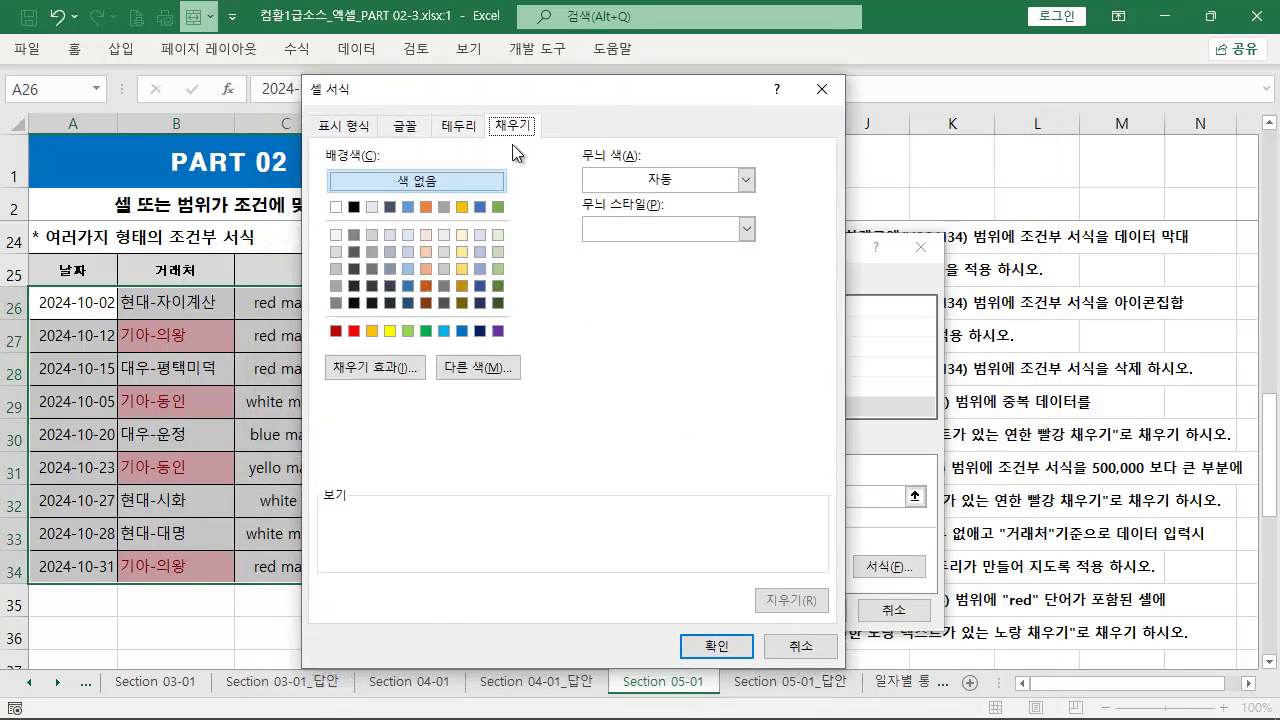
pyautogui.click(389, 331)
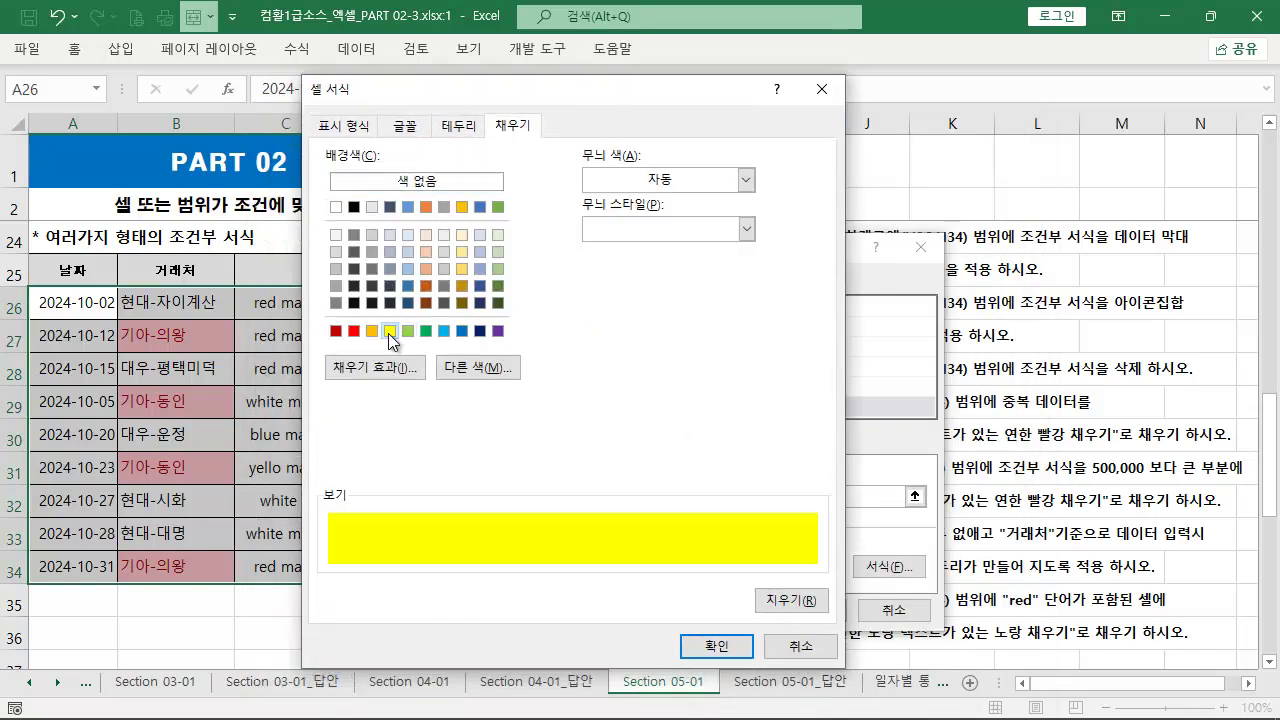
pyautogui.click(716, 645)
pyautogui.click(806, 611)
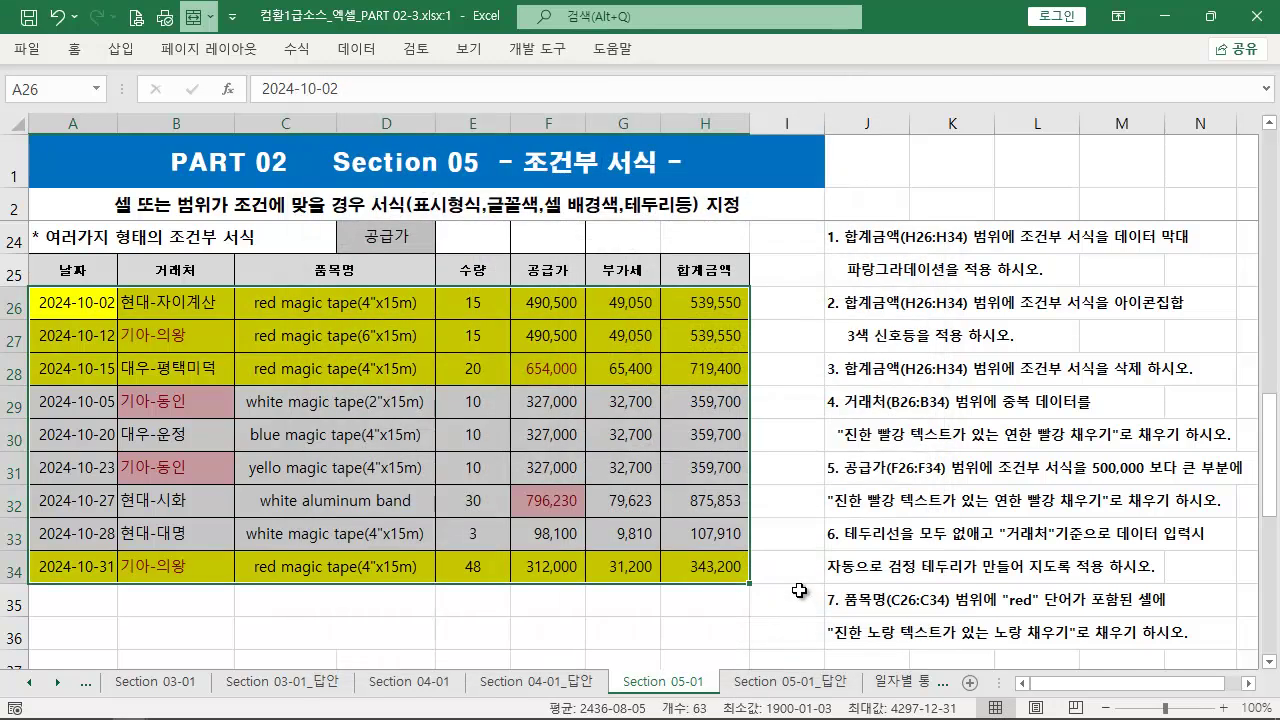
# - Test the row highlighting by removing "red" from the product name in C28, leaving magic tape(4"x15m)
pyautogui.doubleClick(259, 371)
pyautogui.press('BackSpace')
pyautogui.press('BackSpace')
pyautogui.press('BackSpace')
pyautogui.press('BackSpace')
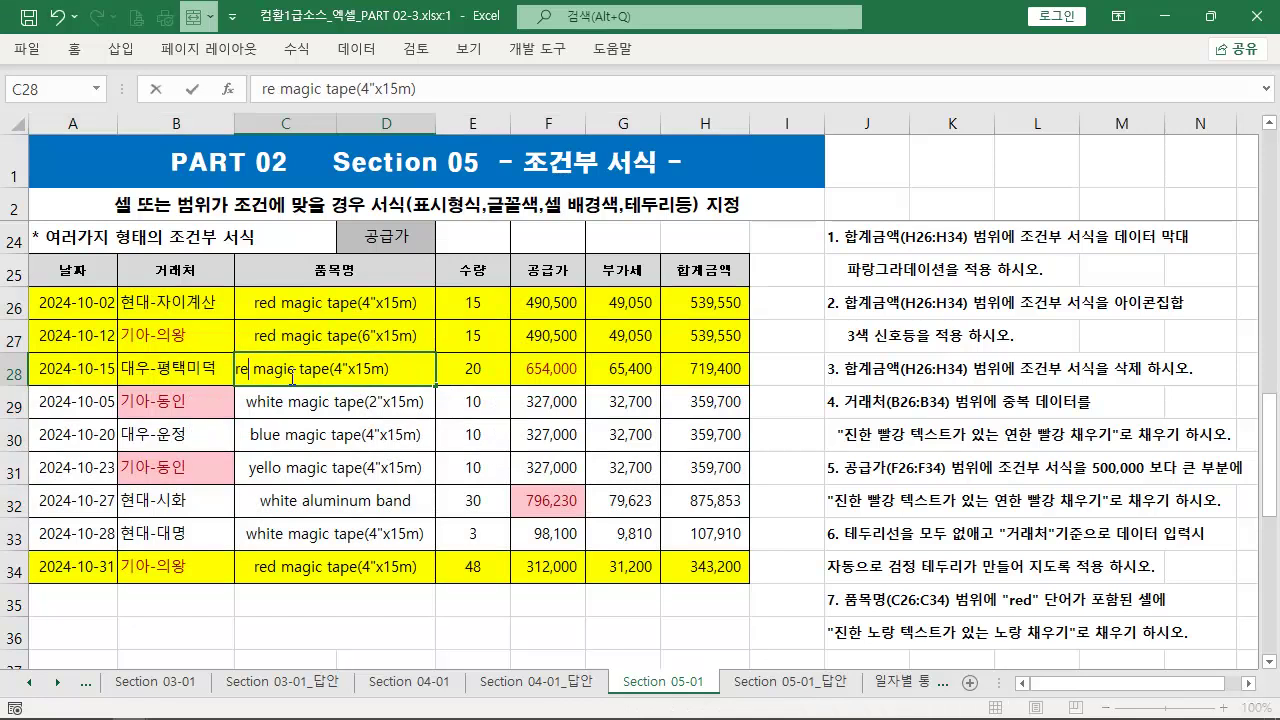
pyautogui.press('BackSpace')
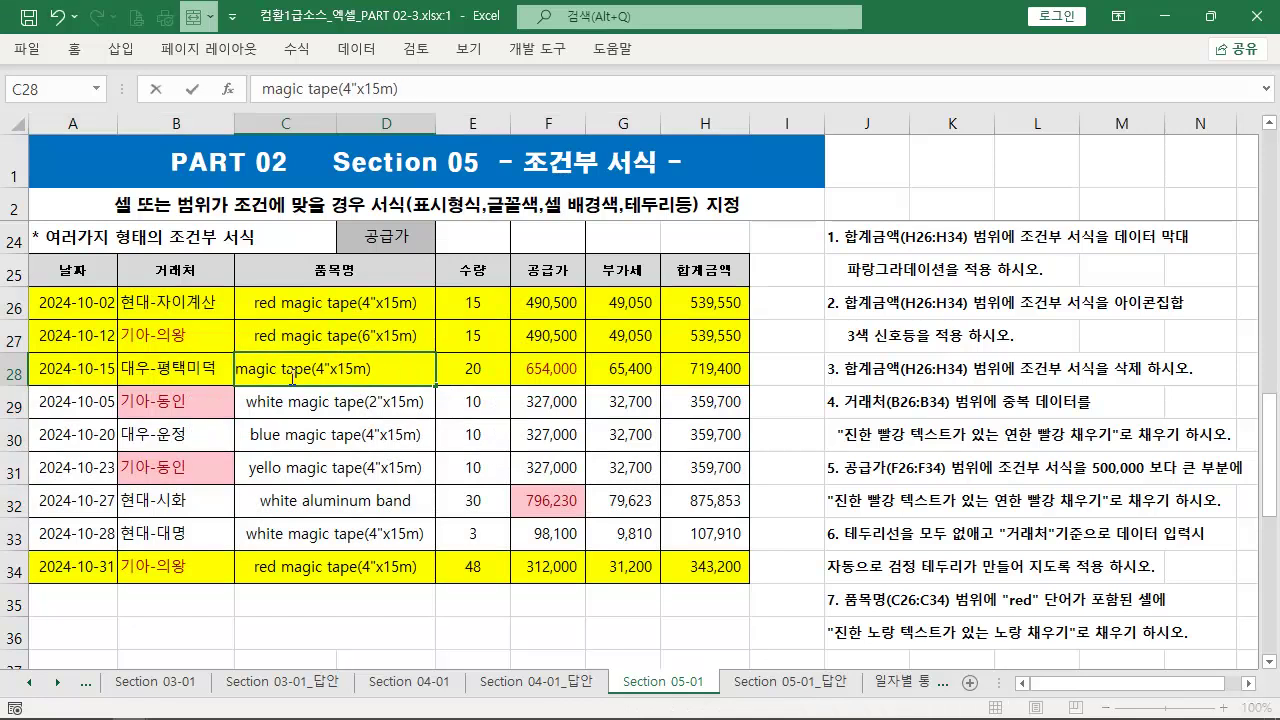
pyautogui.press('Return')
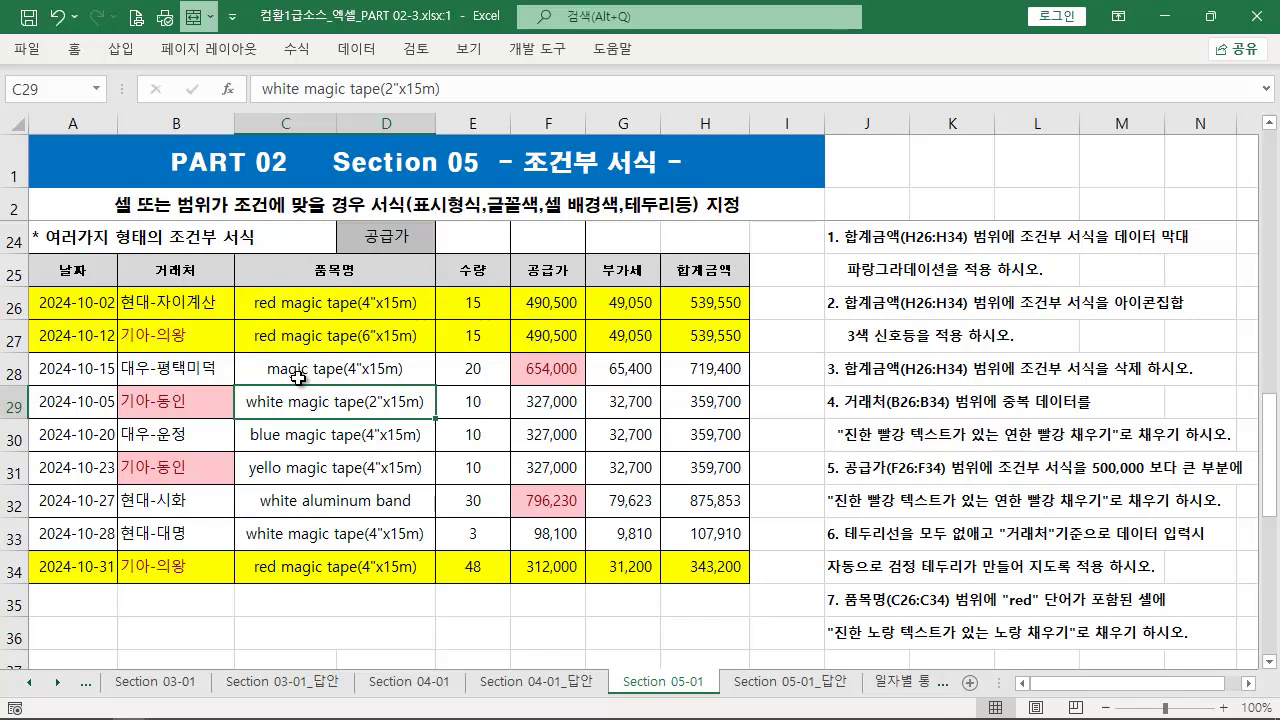
# - Test the rule by inserting RED after "magic" in C30 to make it blue magicRED tape(4"x15m)
pyautogui.doubleClick(335, 441)
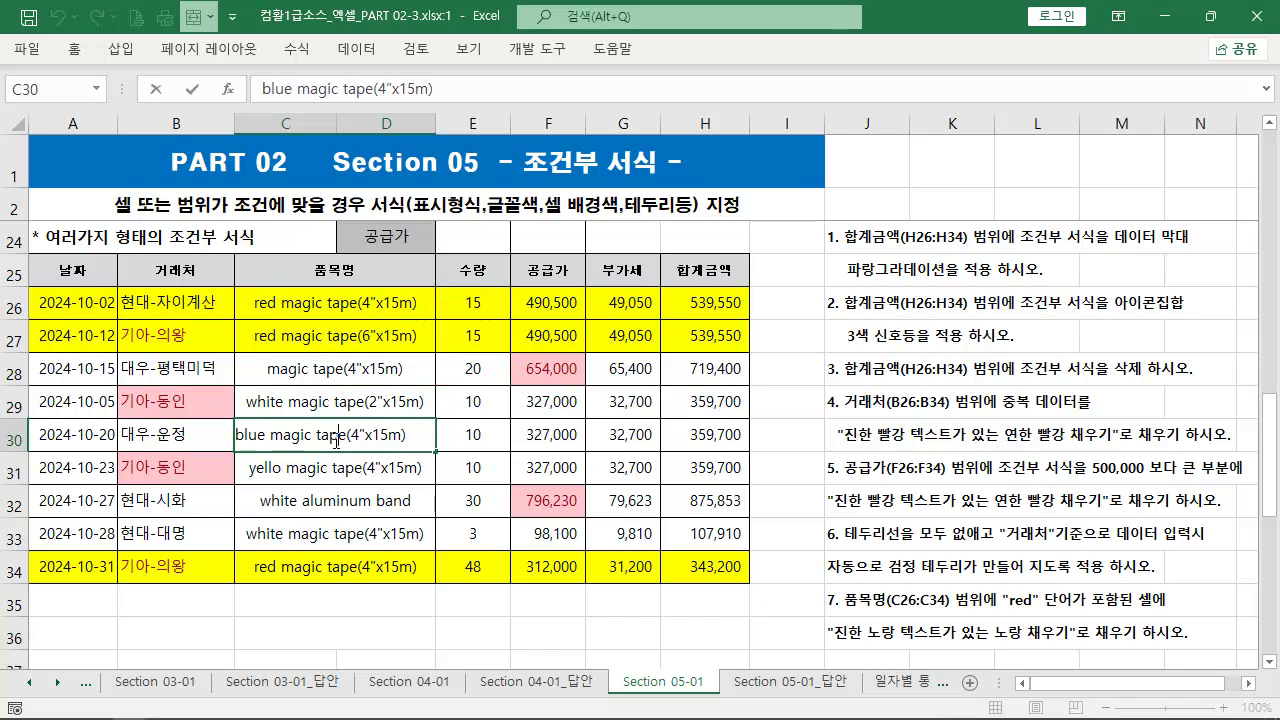
pyautogui.click(314, 435)
pyautogui.write('RE')
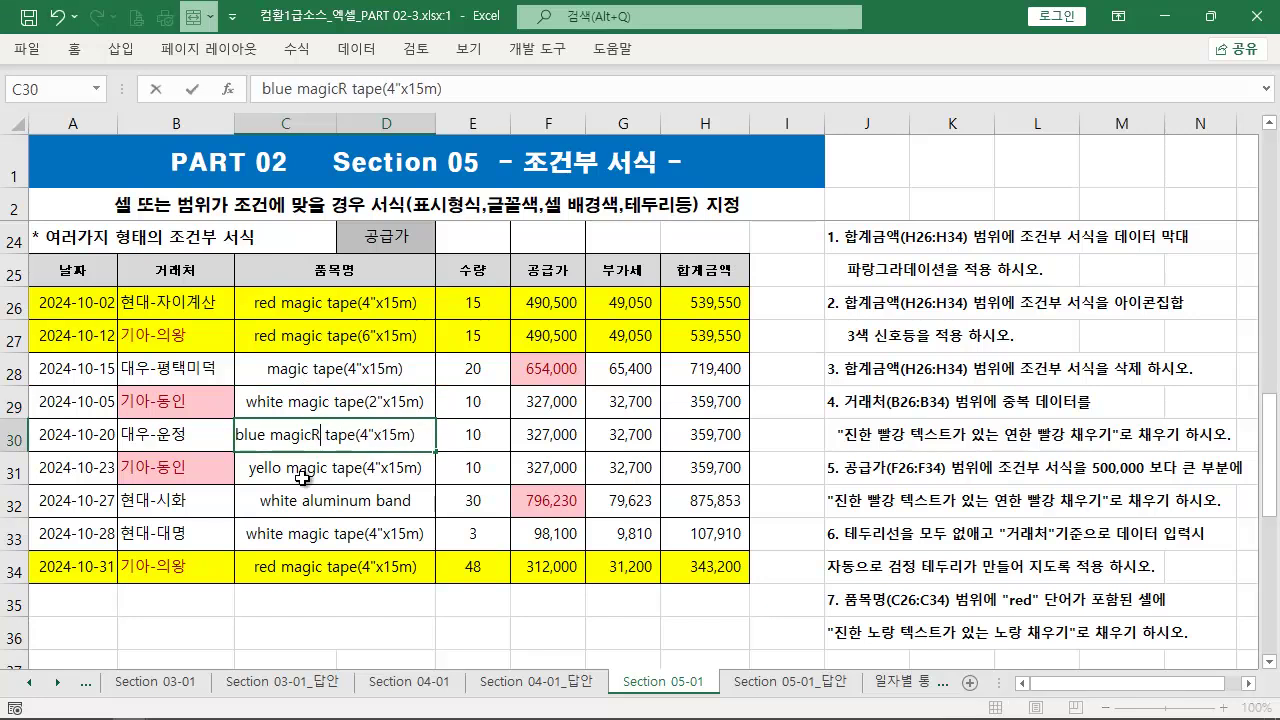
pyautogui.write('D')
pyautogui.press('Return')
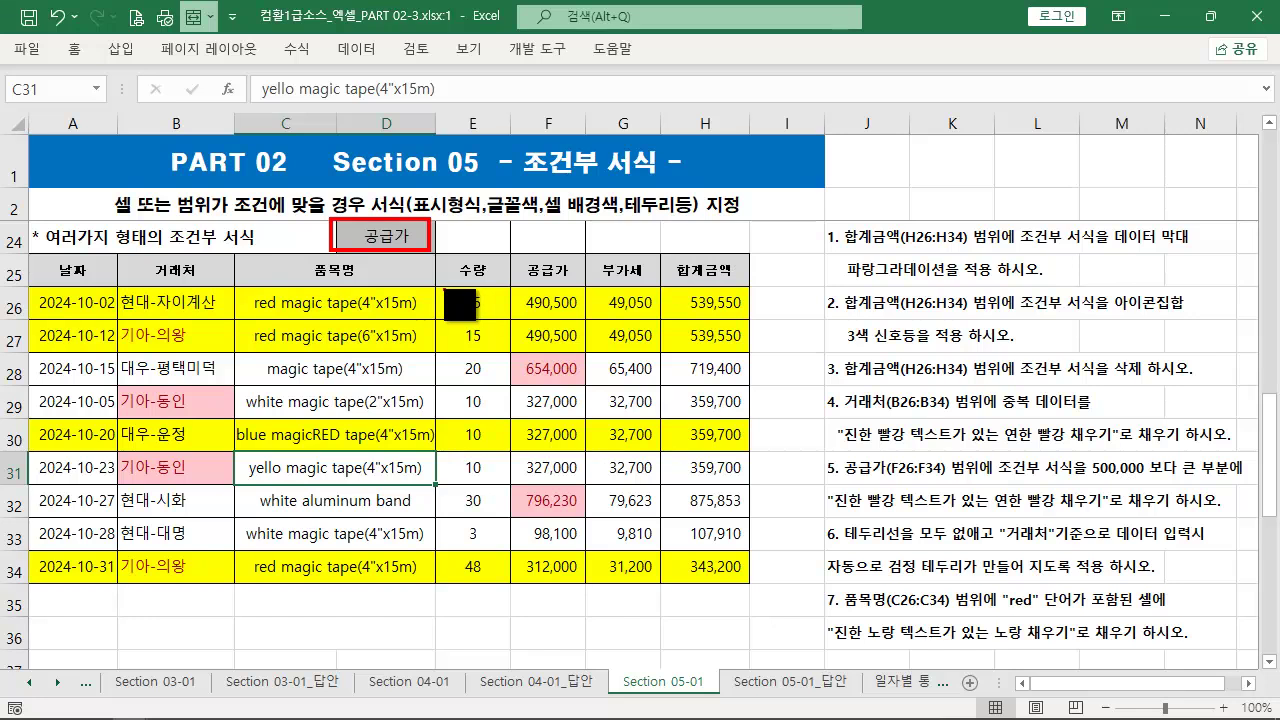
pyautogui.moveTo(512, 291)
pyautogui.mouseDown()
pyautogui.moveTo(557, 389)
pyautogui.moveTo(581, 593)
pyautogui.mouseUp()
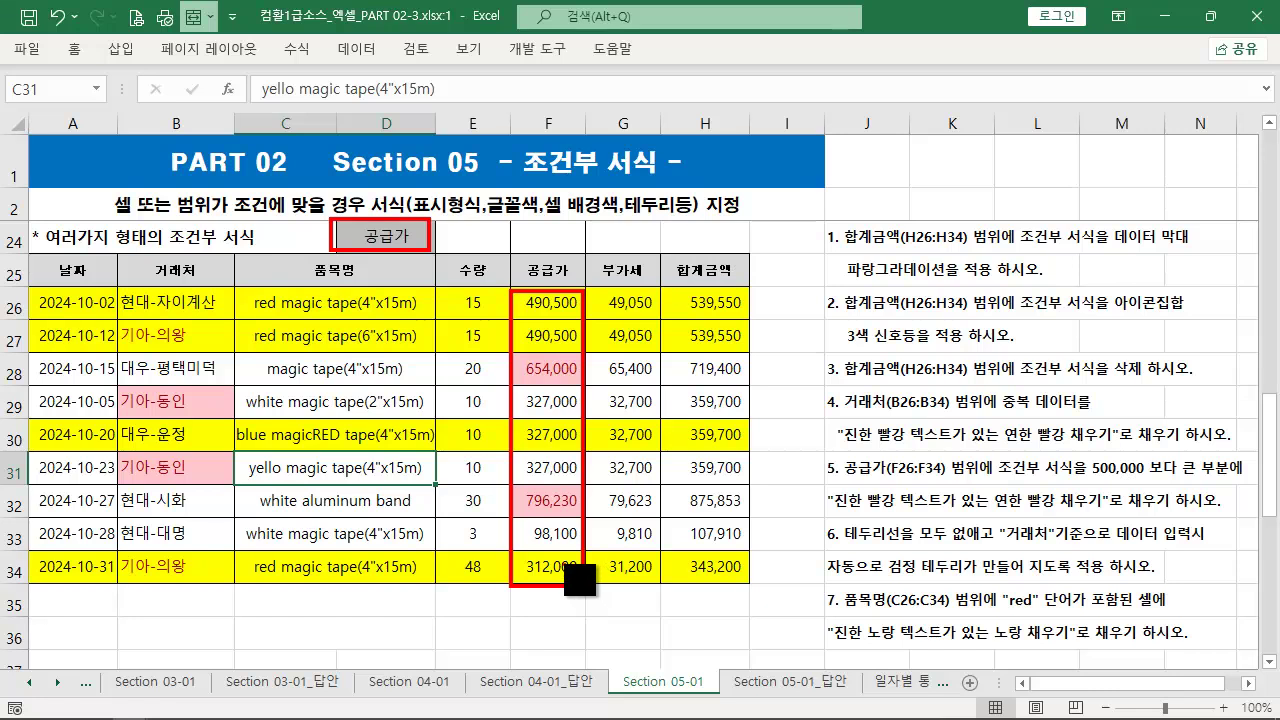
pyautogui.press('Escape')
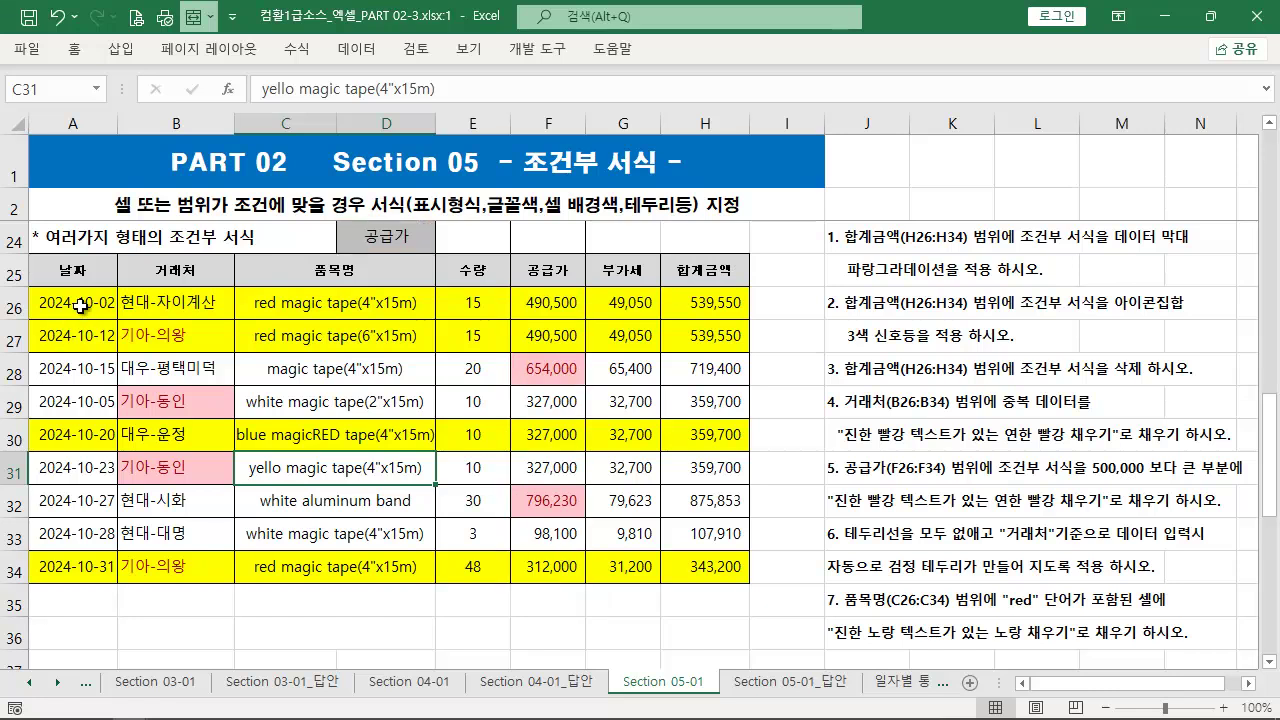
# - Enter the 공급가 limits above the table: 500000 in E24 and 600000 in F24
pyautogui.click(470, 238)
pyautogui.write('500000')
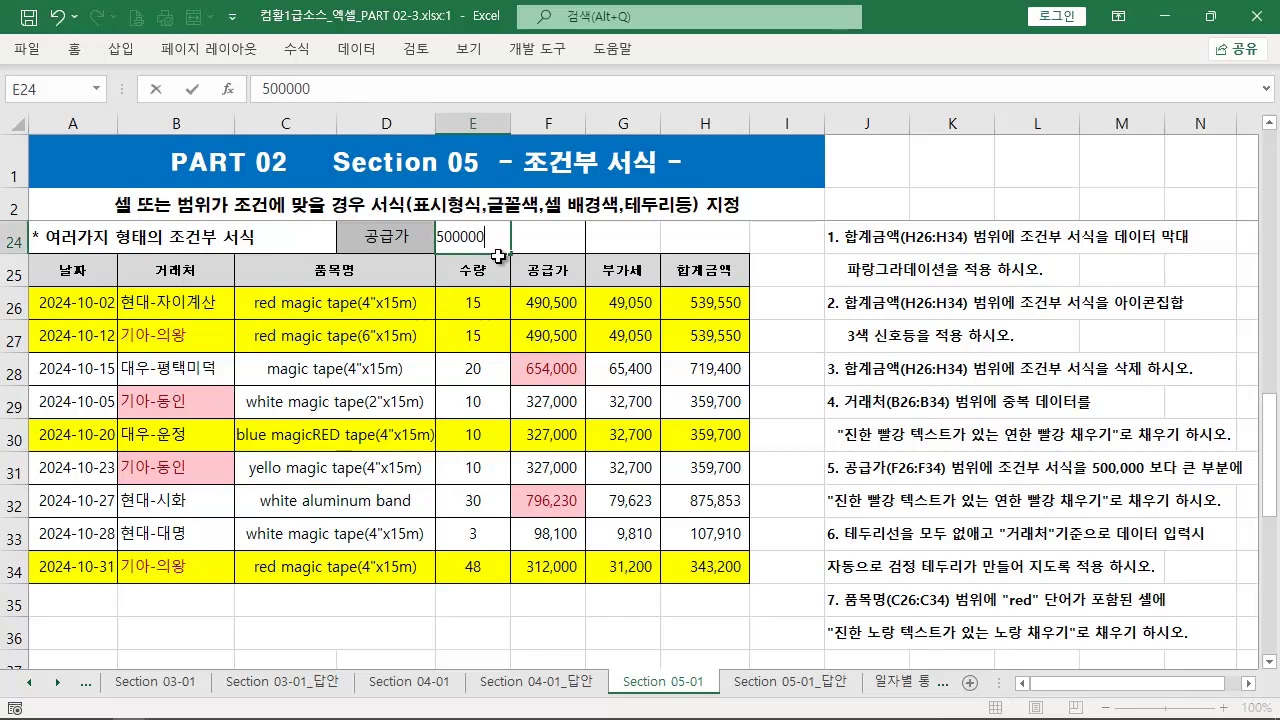
pyautogui.press('Tab')
pyautogui.write('600000')
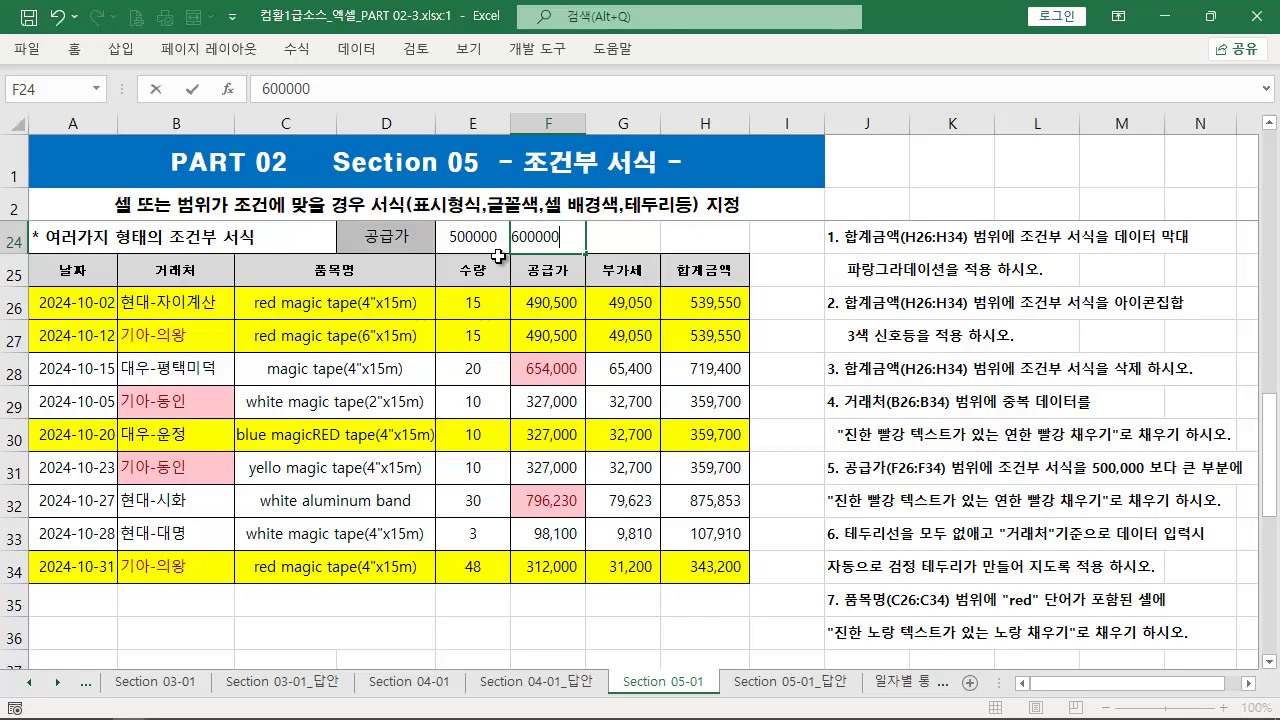
pyautogui.press('Return')
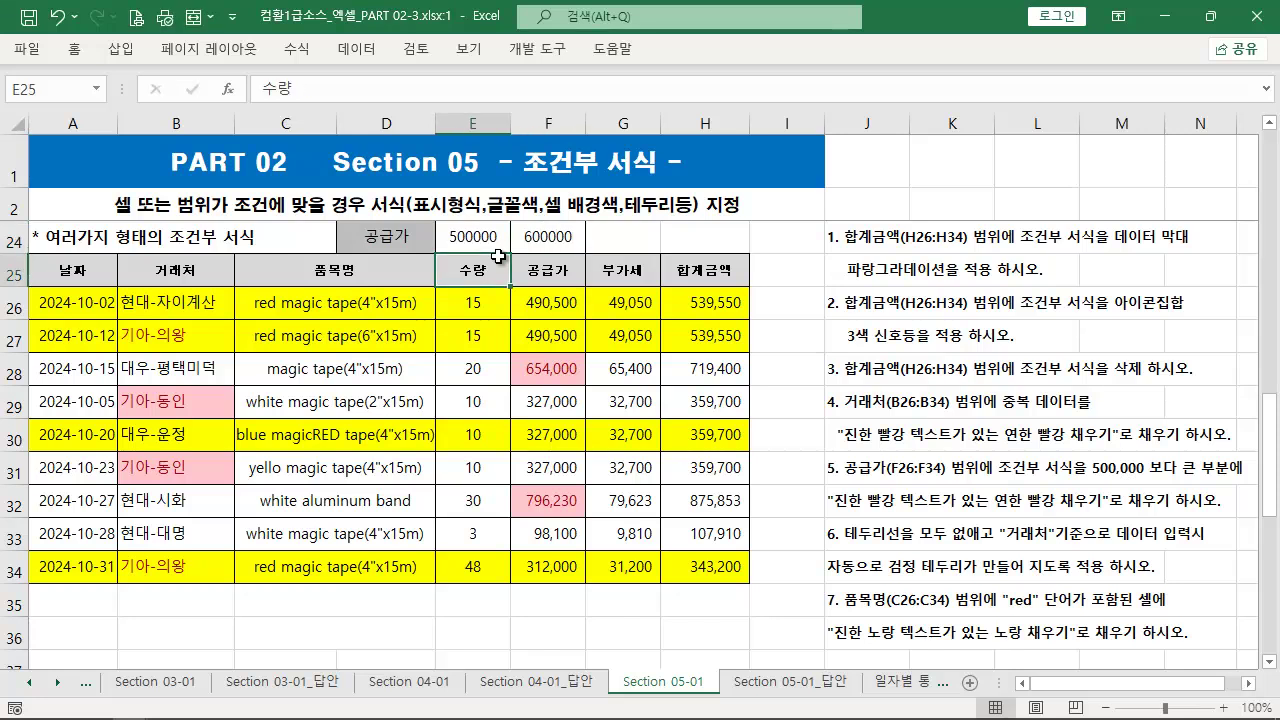
# - Start a new formula-based conditional formatting rule for the table rows A26:H34
pyautogui.moveTo(76, 300); pyautogui.dragTo(740, 572)
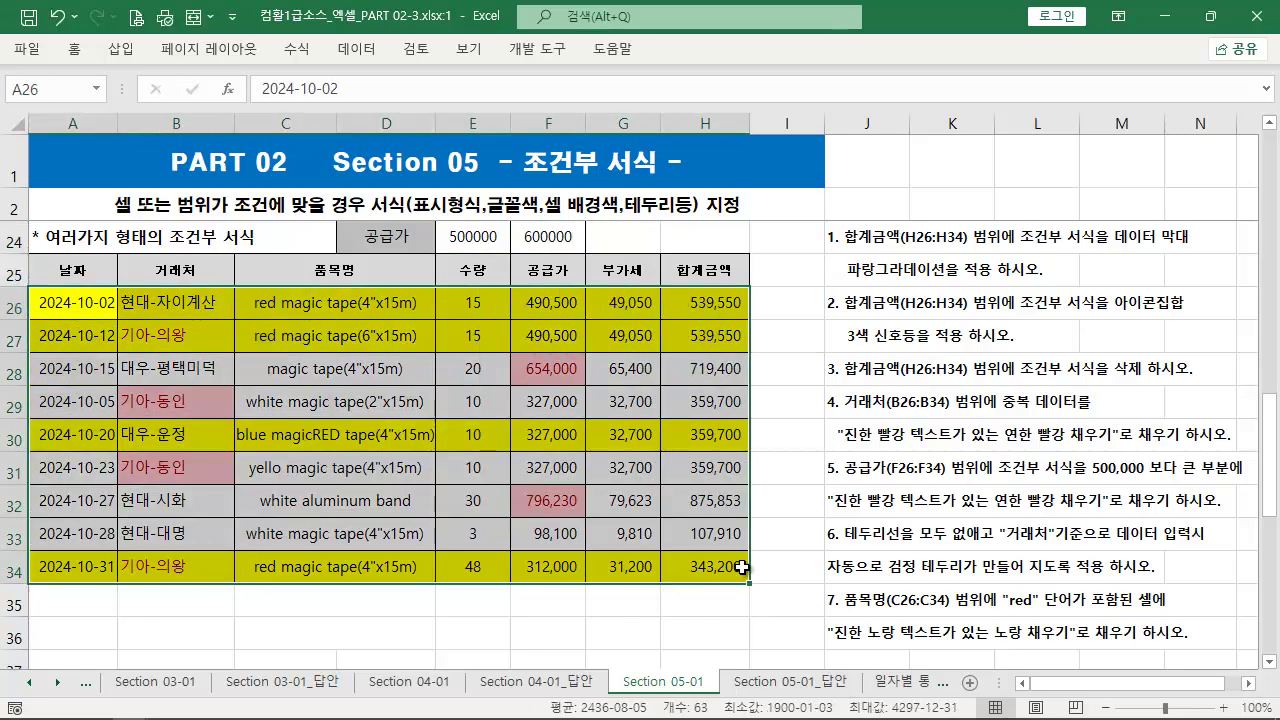
pyautogui.click(76, 48)
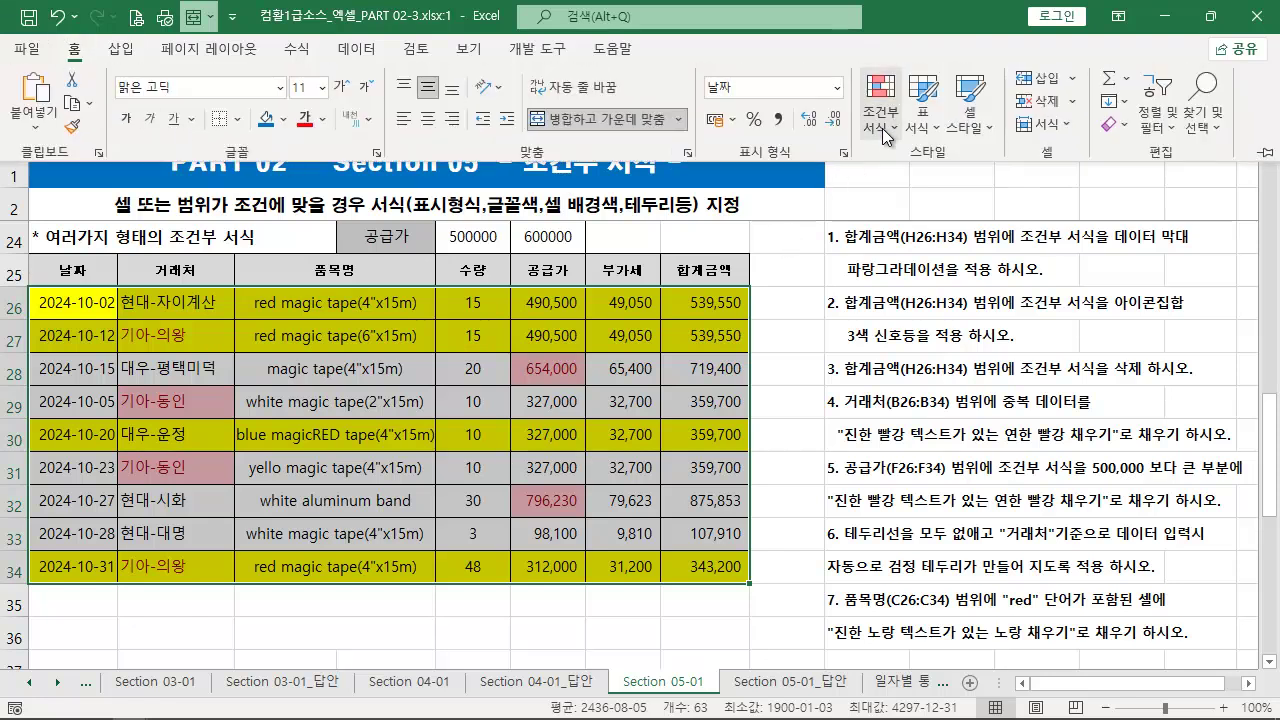
pyautogui.click(882, 126)
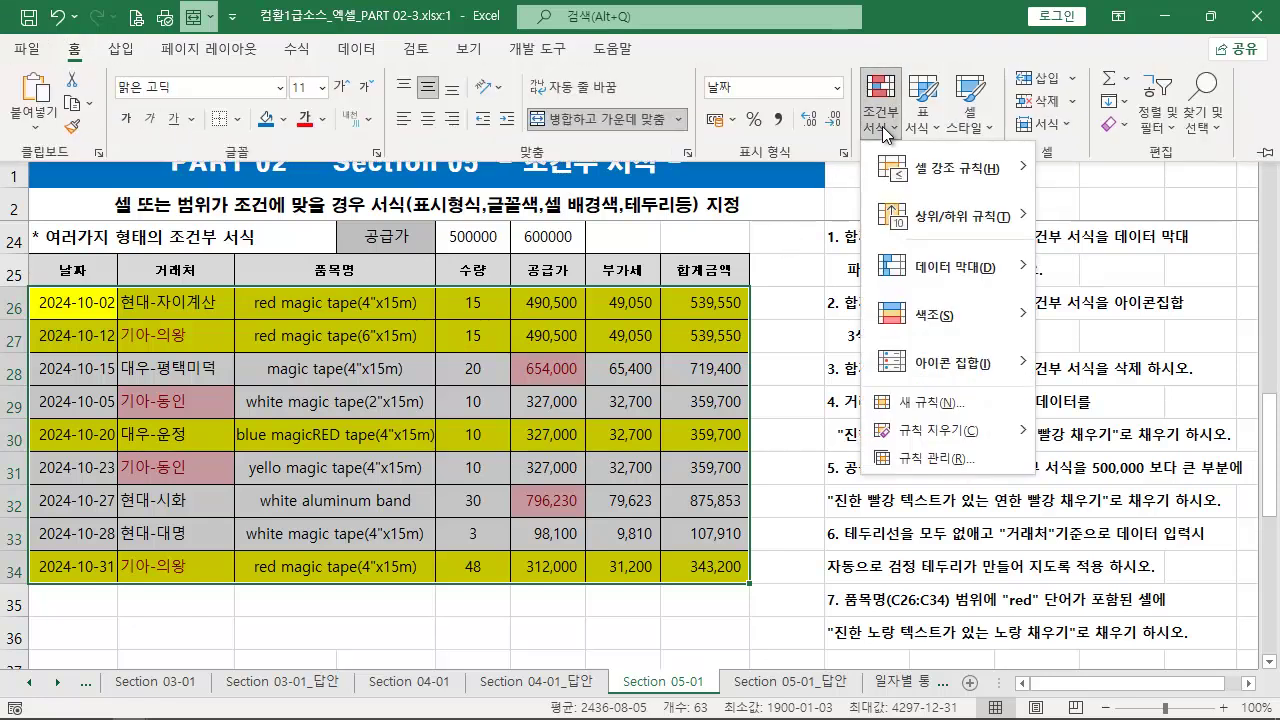
pyautogui.click(950, 410)
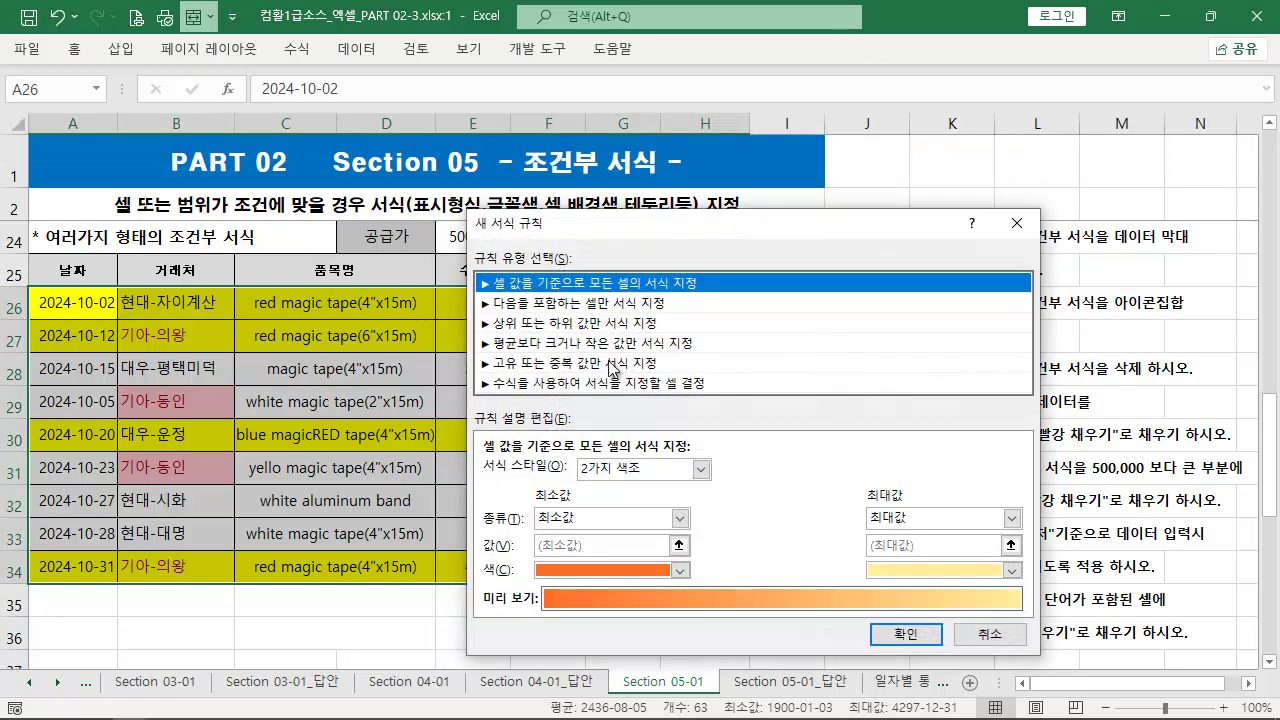
pyautogui.click(580, 384)
pyautogui.moveTo(617, 216); pyautogui.dragTo(899, 250)
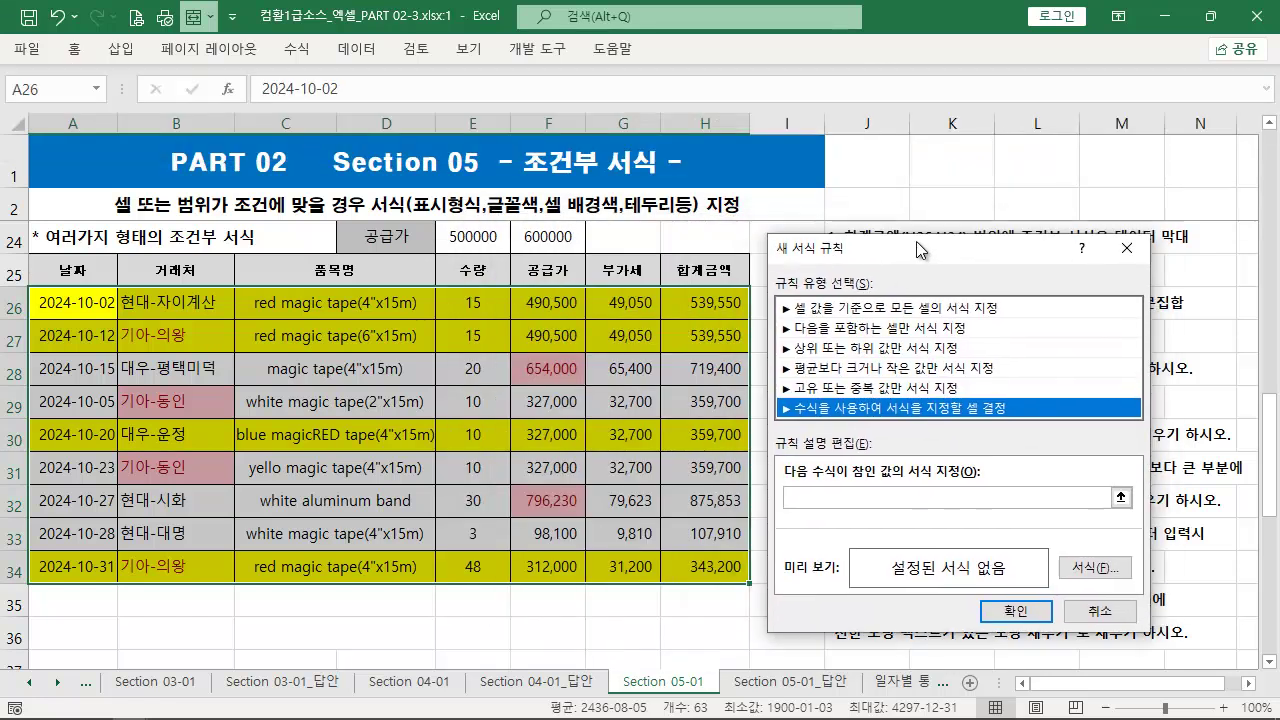
pyautogui.click(812, 508)
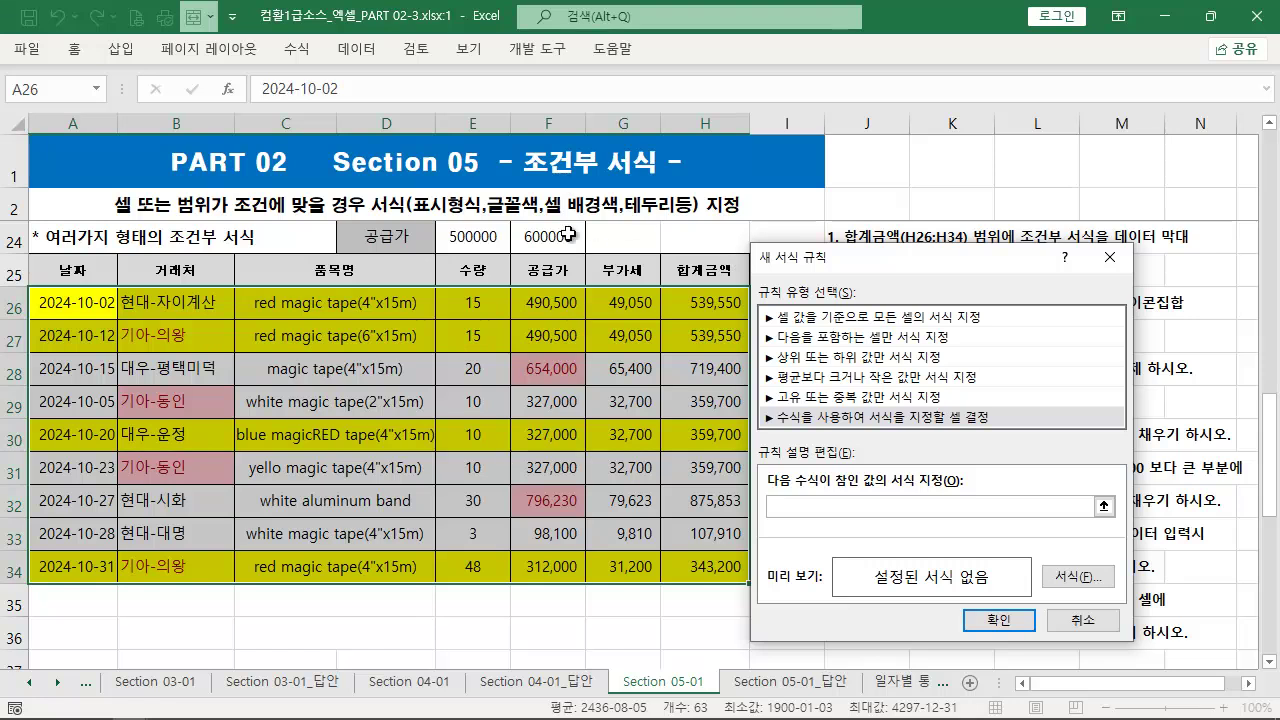
pyautogui.moveTo(438, 228)
pyautogui.mouseDown()
pyautogui.moveTo(517, 255)
pyautogui.moveTo(505, 248)
pyautogui.moveTo(589, 253)
pyautogui.mouseUp()
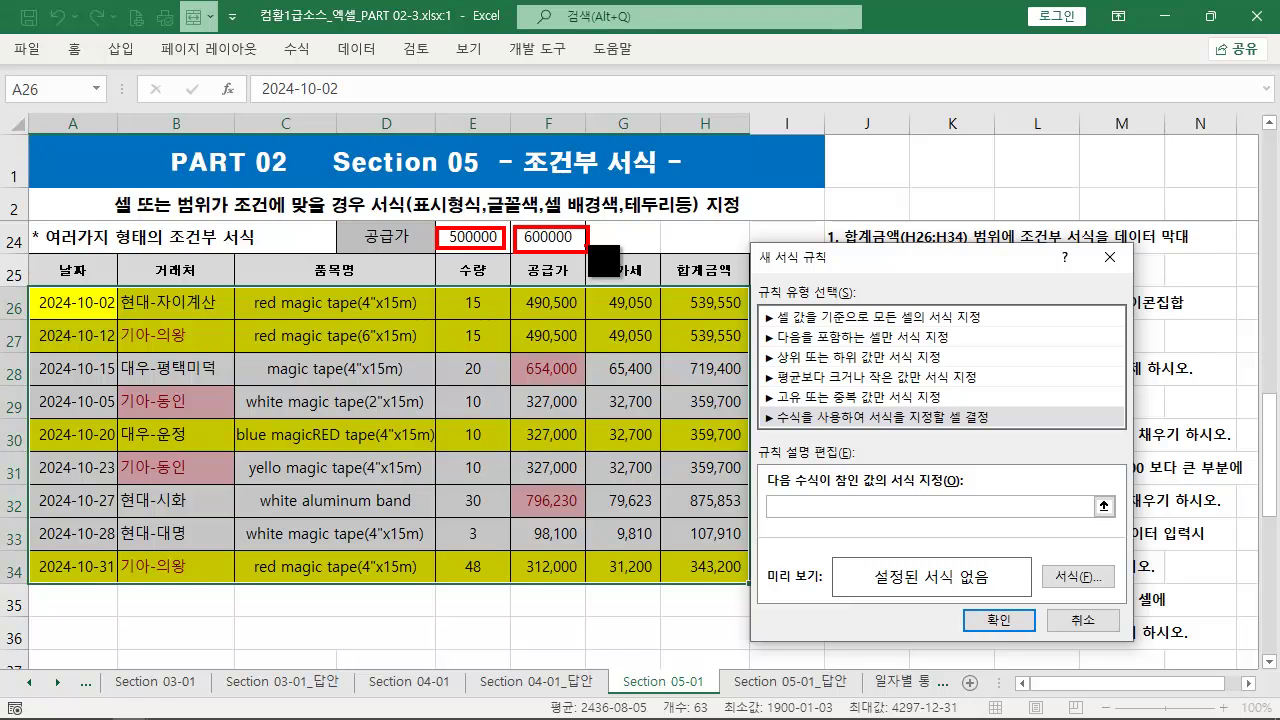
pyautogui.press('Escape')
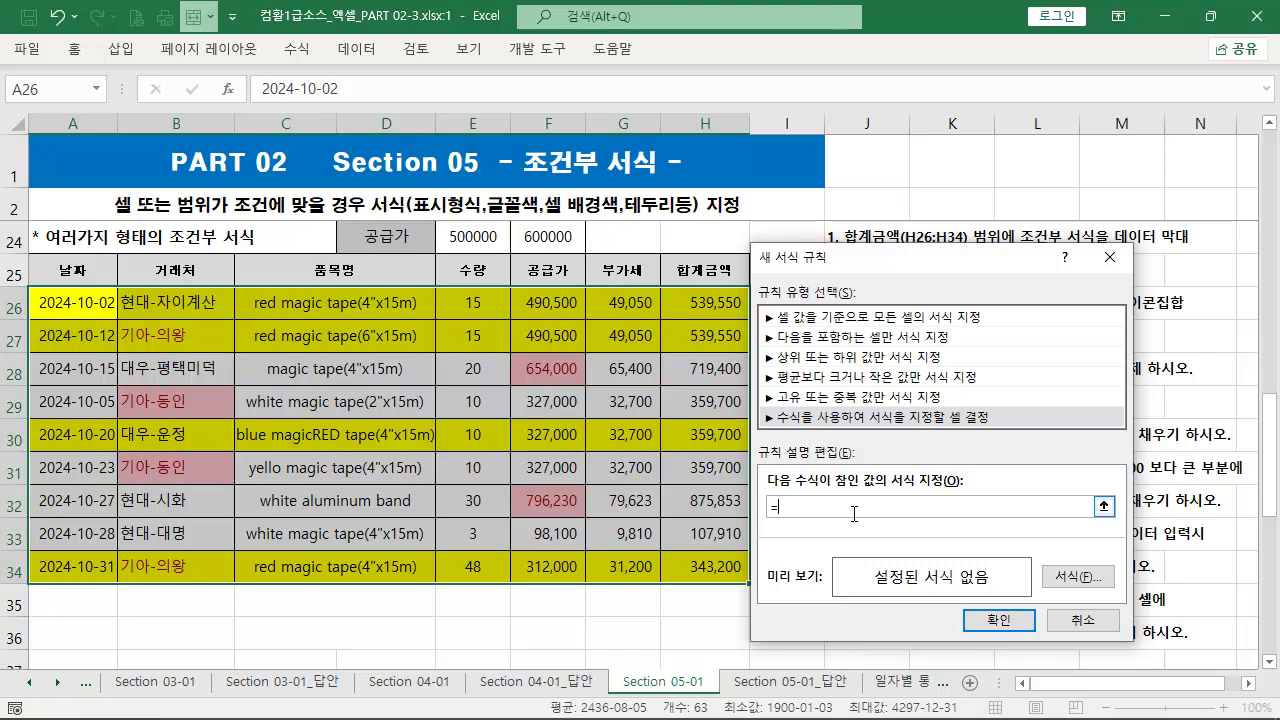
# - Begin the rule's formula with the lower-limit condition =AND($F26>=$E$24, so each row's 공급가 is compared with E24
pyautogui.write('(')
pyautogui.moveTo(876, 267); pyautogui.dragTo(912, 271)
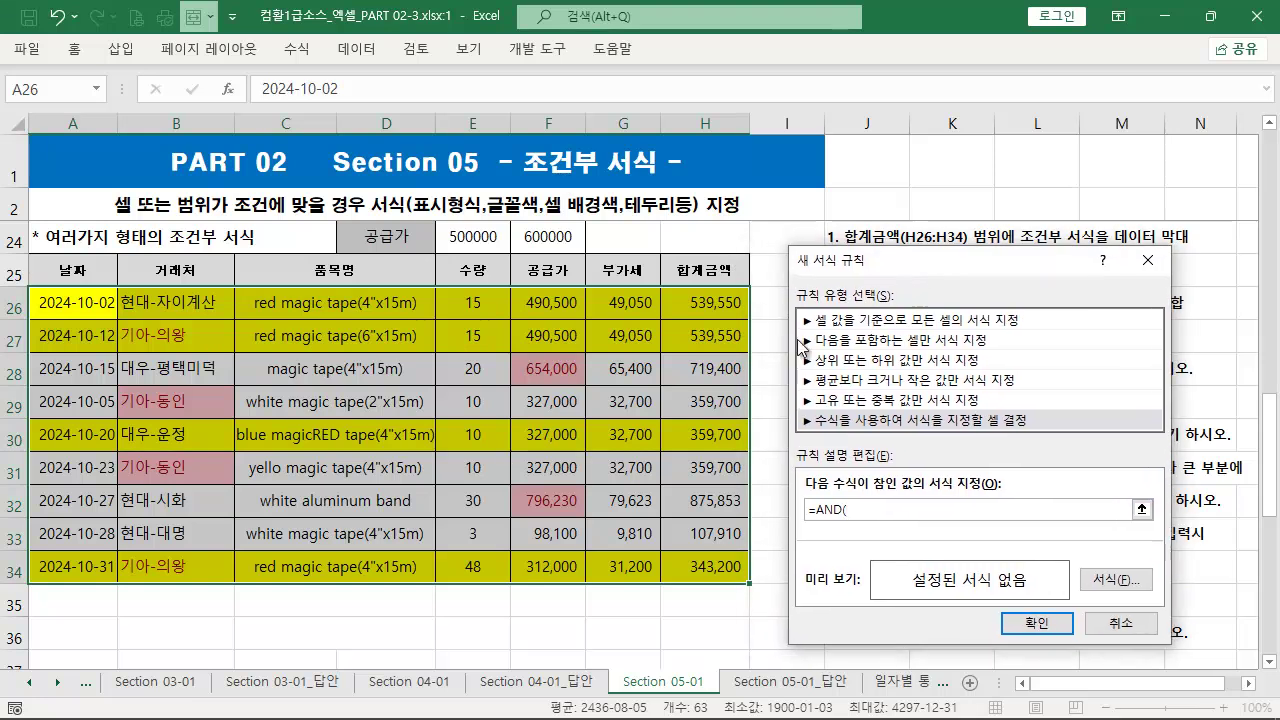
pyautogui.click(556, 306)
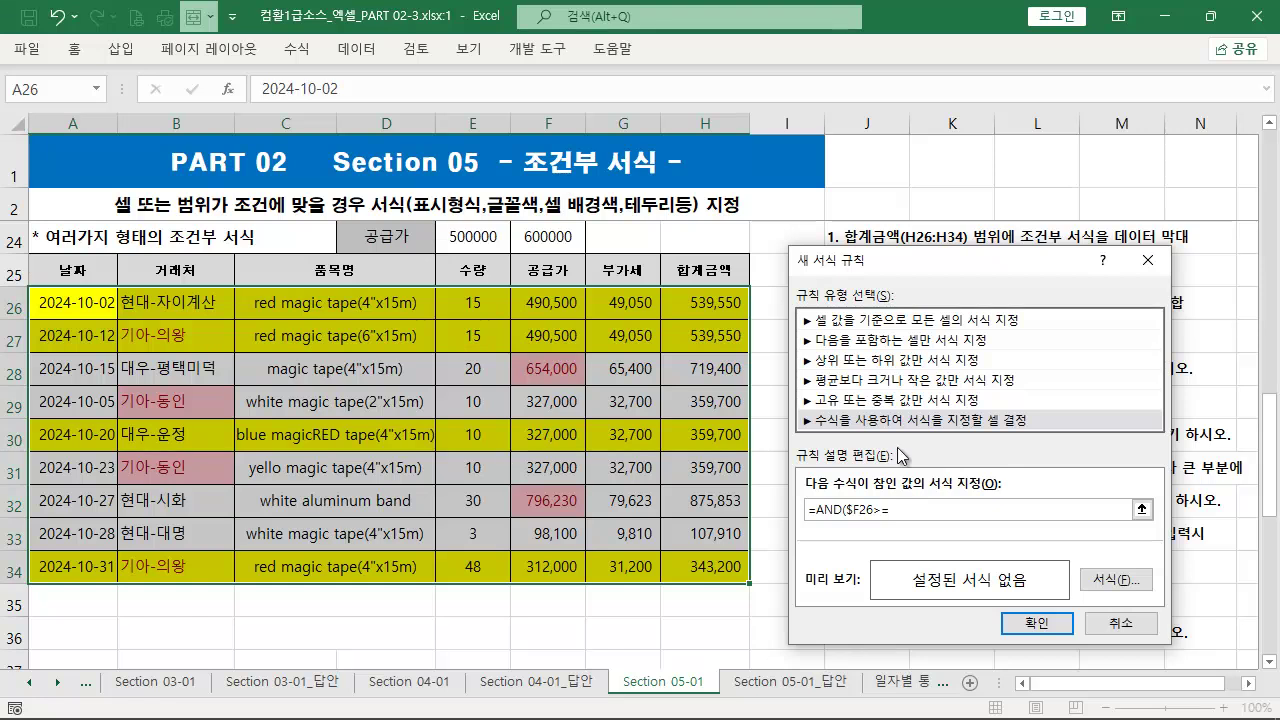
pyautogui.moveTo(495, 248)
pyautogui.mouseDown()
pyautogui.moveTo(922, 532)
pyautogui.moveTo(909, 514)
pyautogui.mouseUp()
pyautogui.click(465, 234)
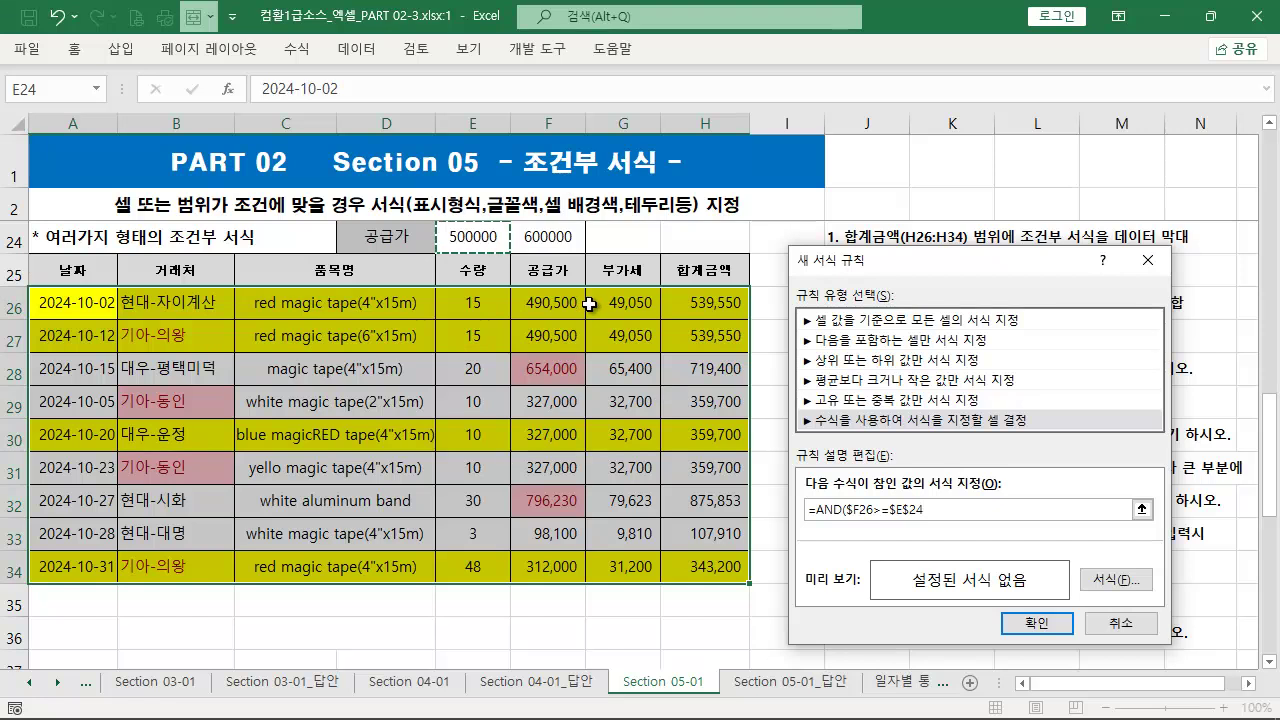
pyautogui.moveTo(514, 289)
pyautogui.mouseDown()
pyautogui.moveTo(588, 318)
pyautogui.moveTo(600, 352)
pyautogui.mouseUp()
pyautogui.moveTo(499, 243); pyautogui.dragTo(494, 325)
pyautogui.moveTo(867, 521); pyautogui.dragTo(944, 519)
pyautogui.press('Escape')
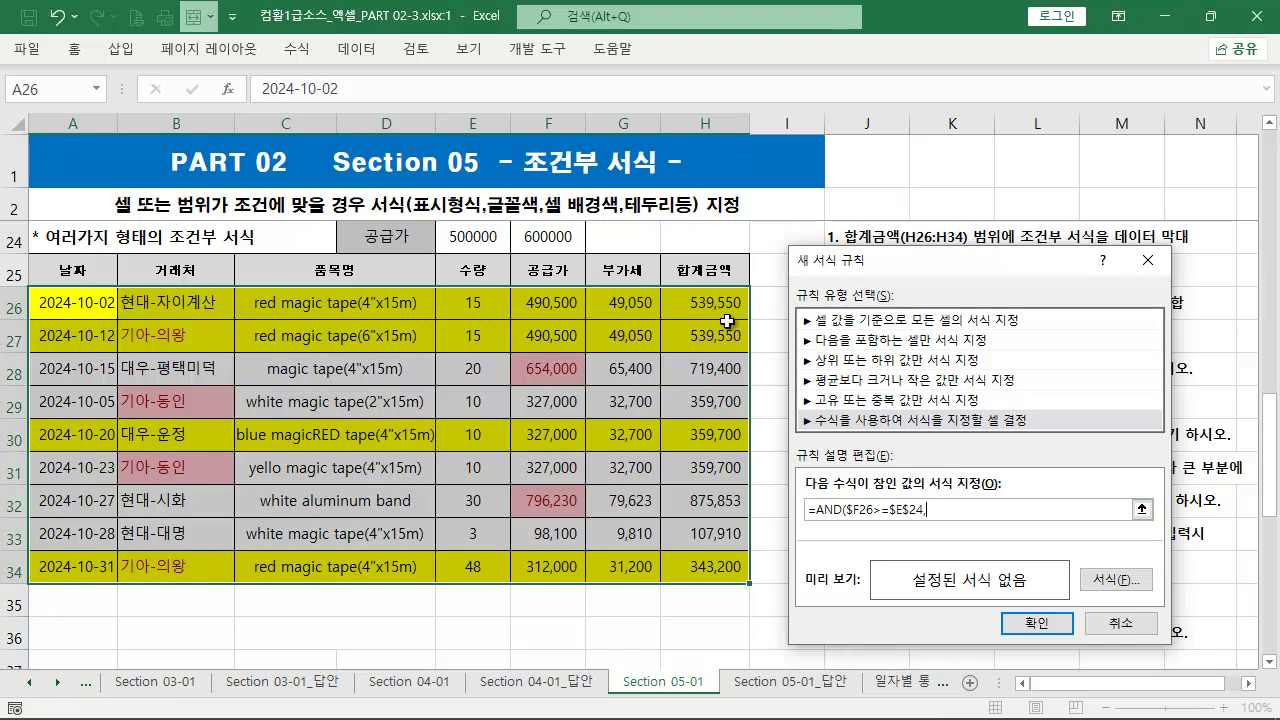
# - Complete the rule's AND formula with the upper-limit condition $F26<=$F$24
pyautogui.click(568, 300)
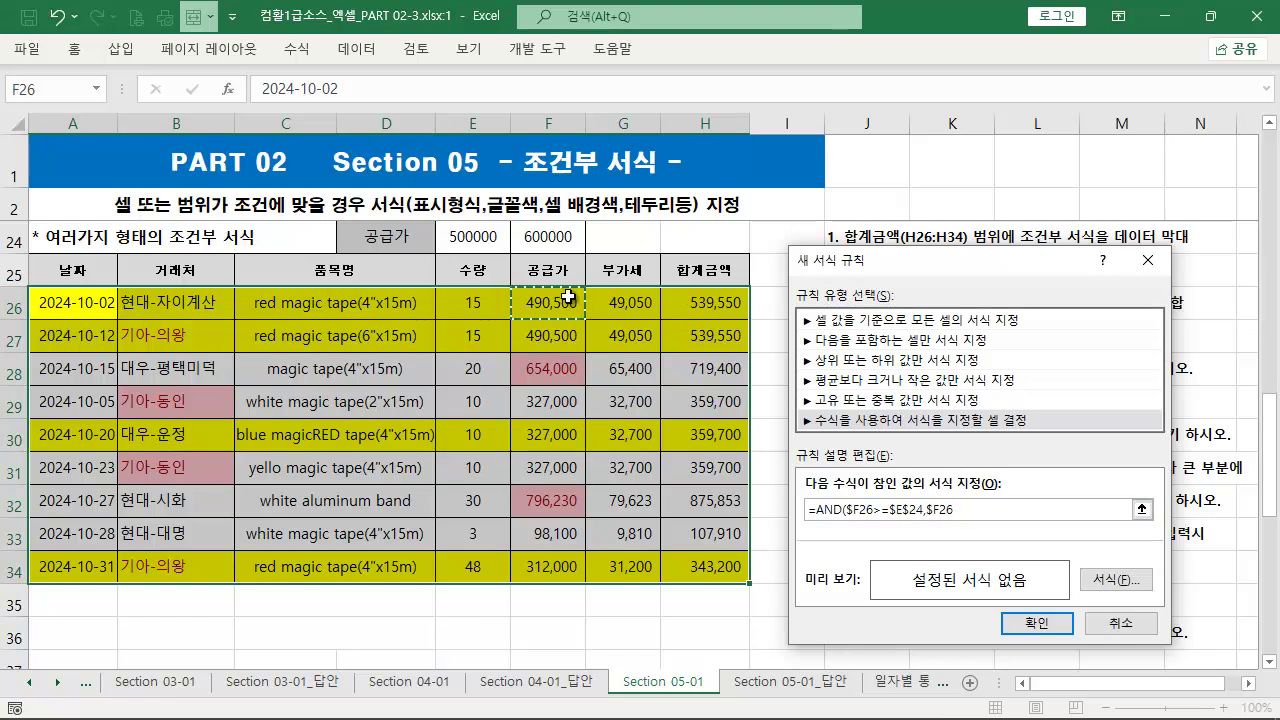
pyautogui.write('<=')
pyautogui.click(553, 243)
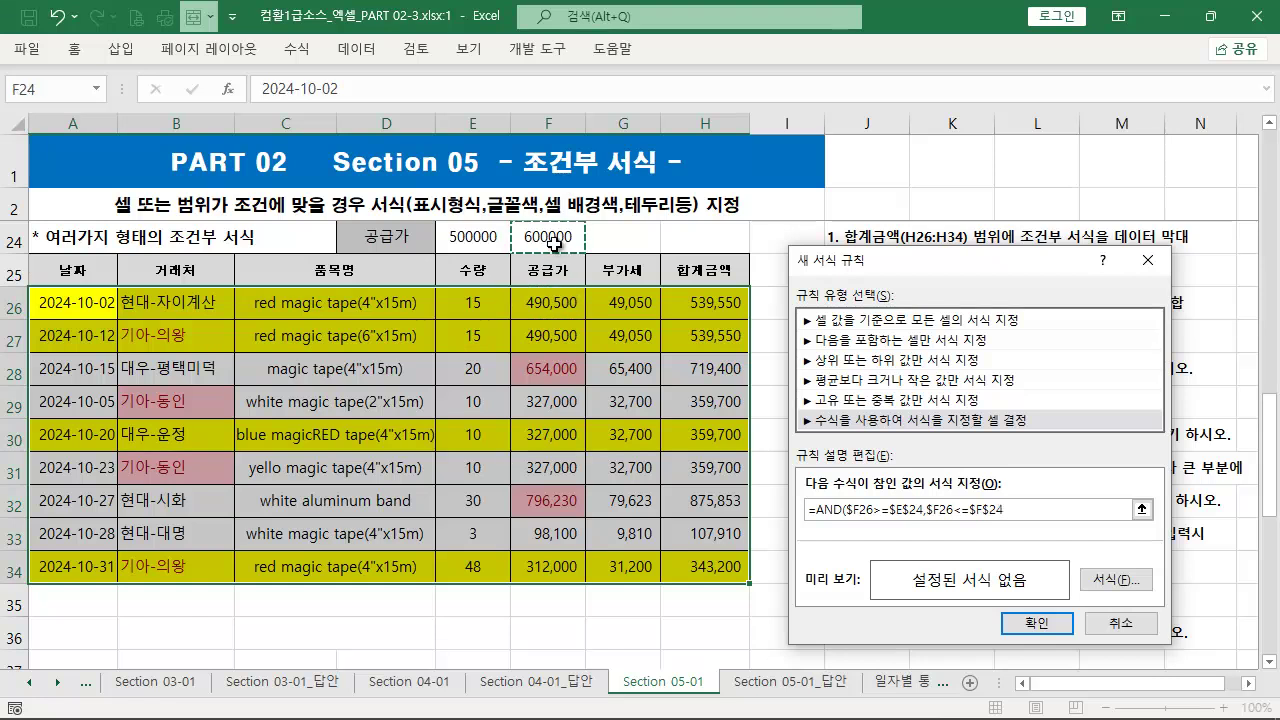
pyautogui.write(')')
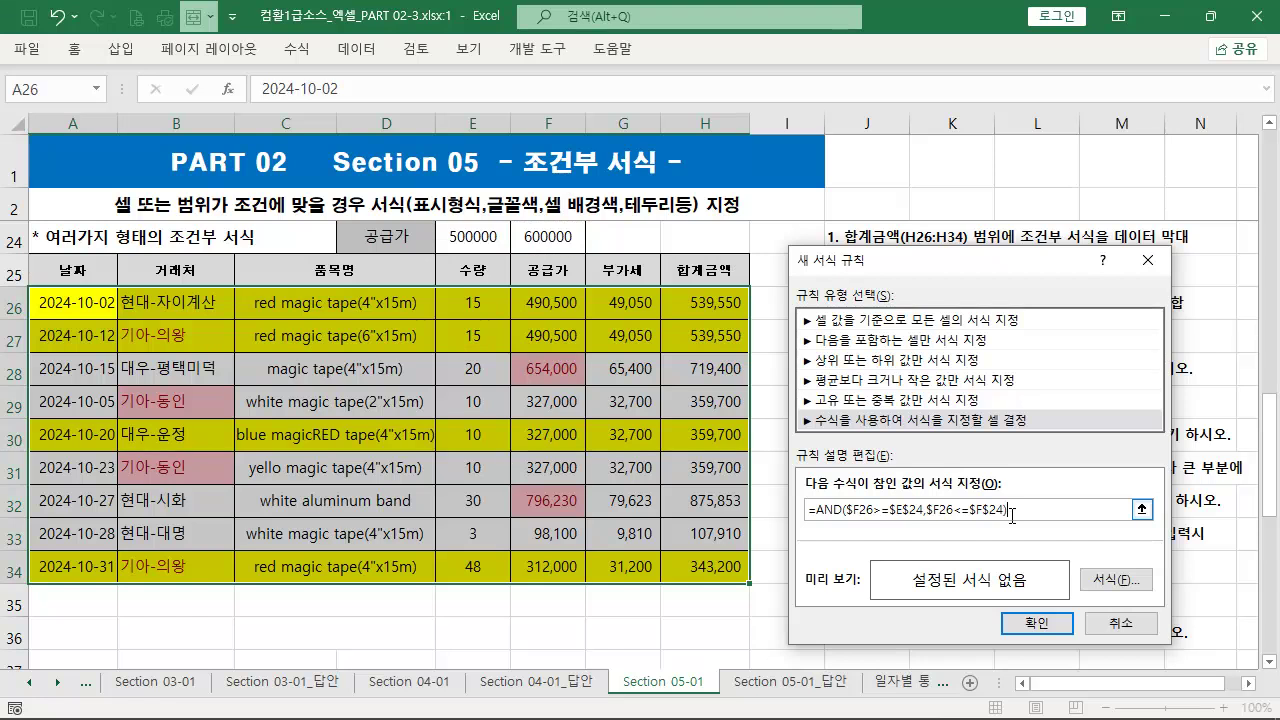
pyautogui.hotkey('ctrl', 'a')
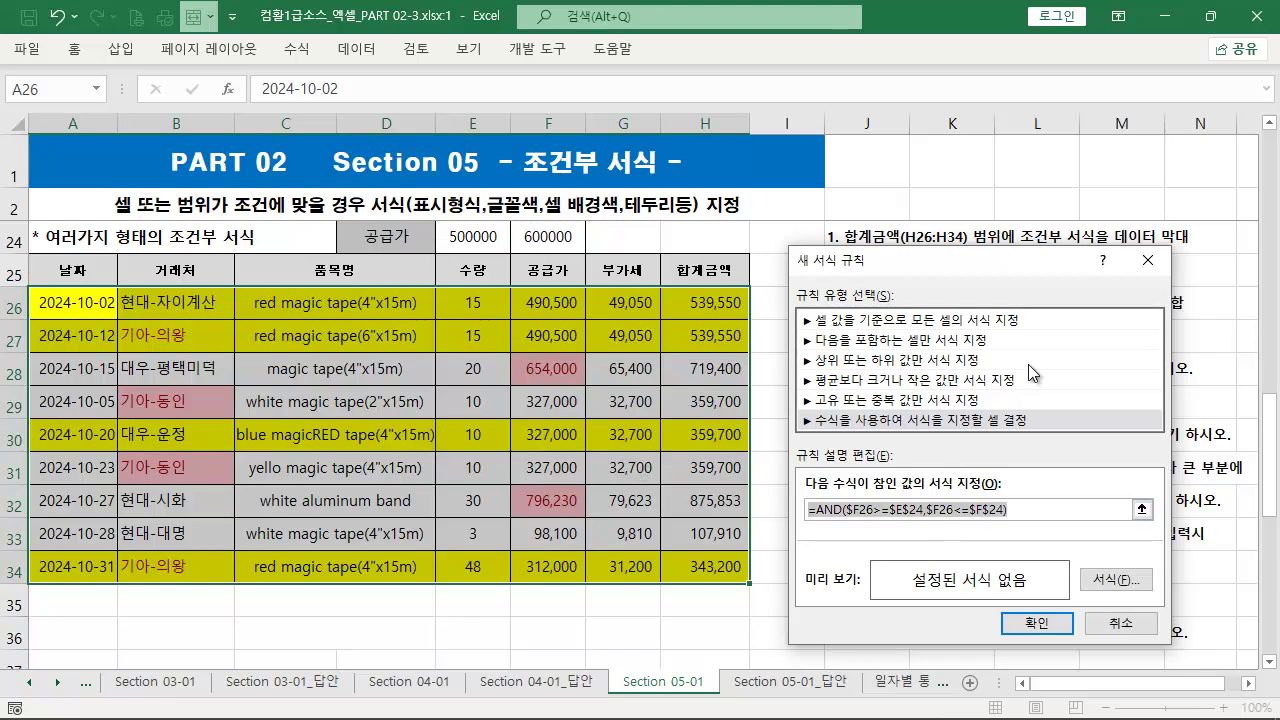
# - Give the rule's format a light green background fill and apply the rule to the range
pyautogui.click(1115, 579)
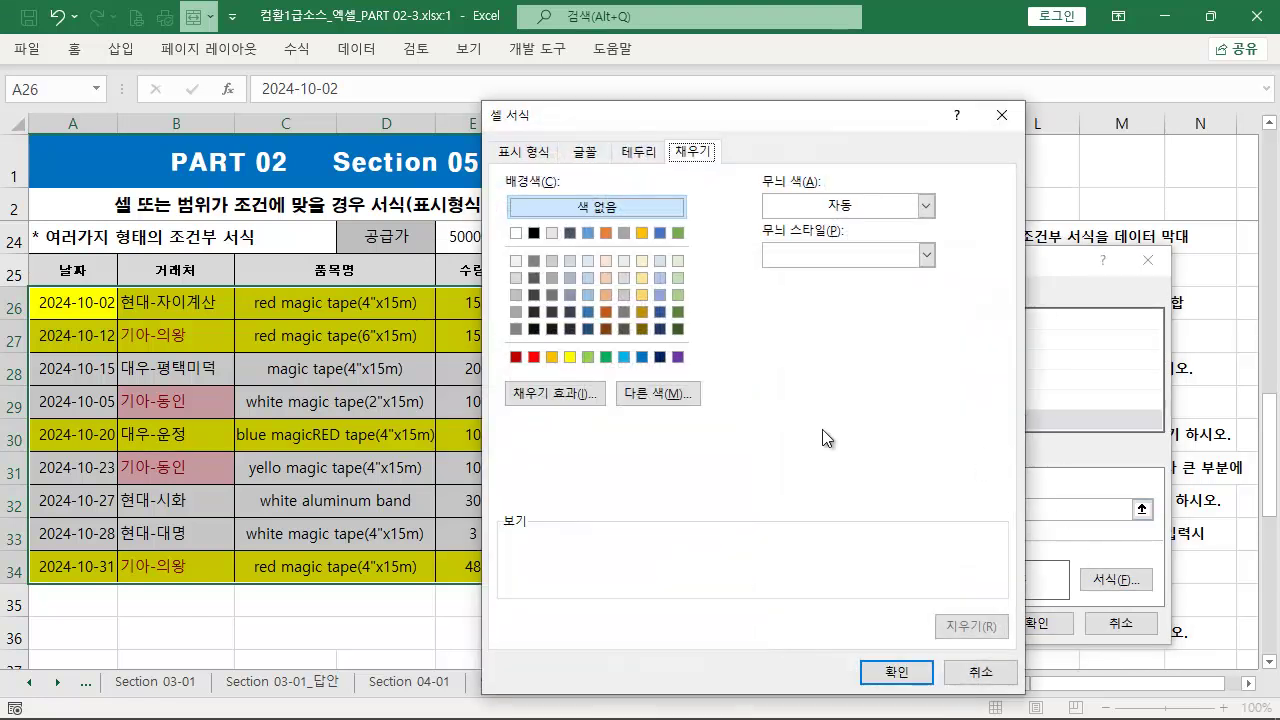
pyautogui.click(678, 295)
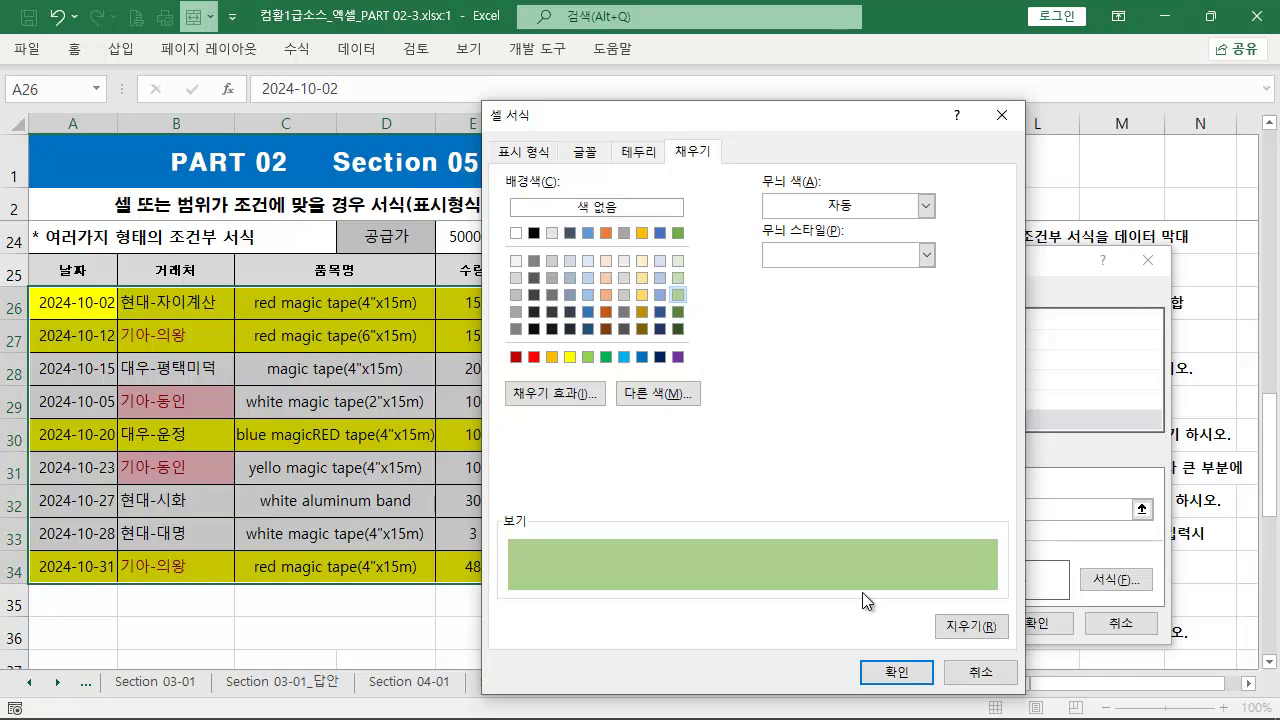
pyautogui.click(897, 673)
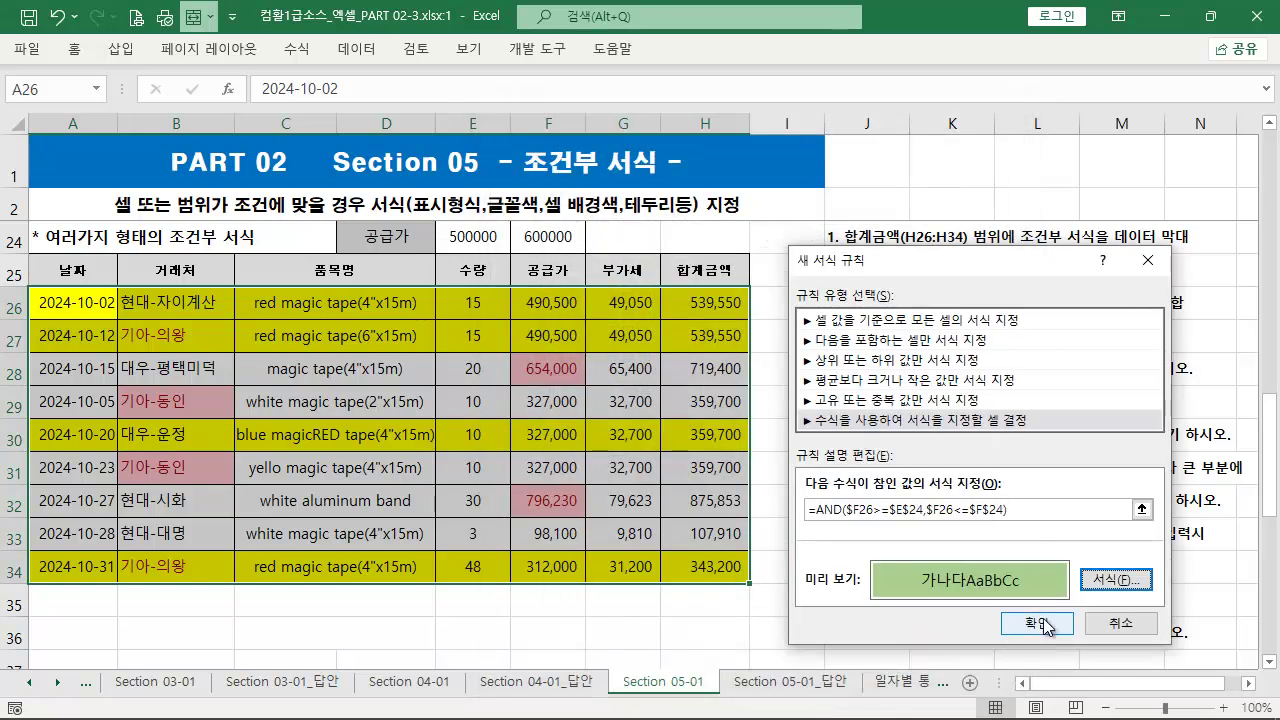
pyautogui.click(1039, 623)
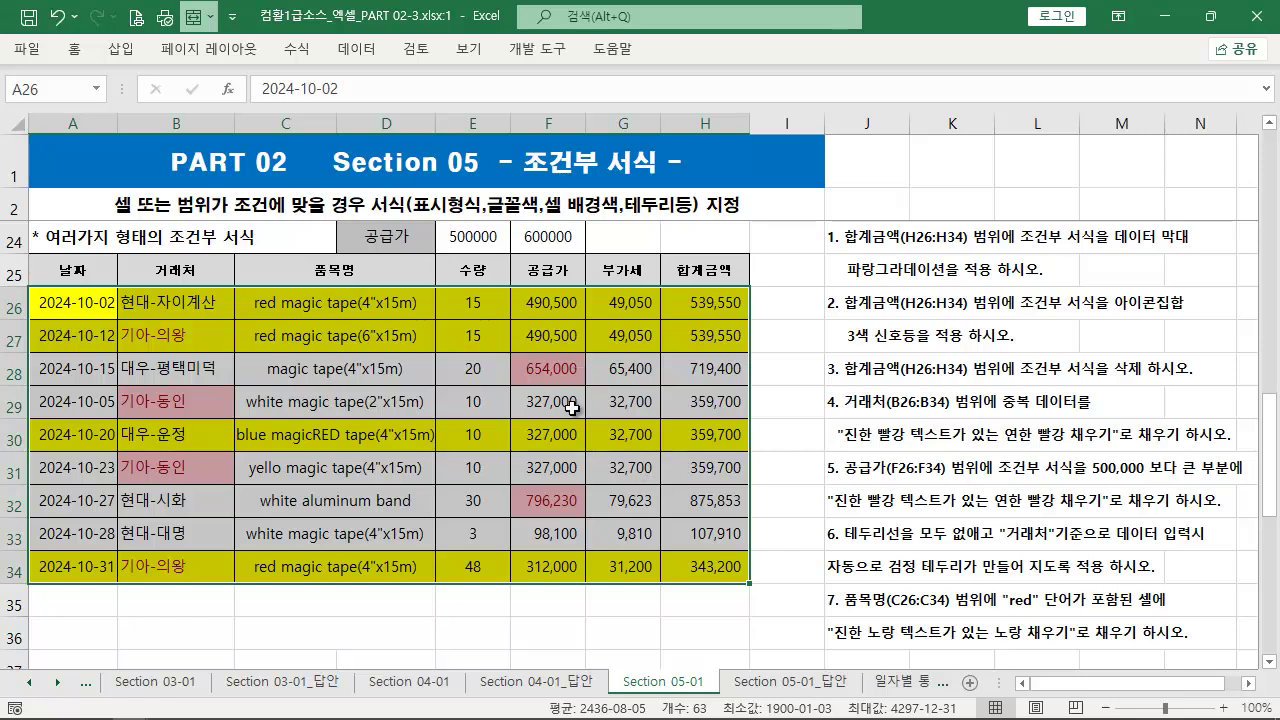
# - Test the rule by raising the upper 공급가 limit in F24 to 700000
pyautogui.click(551, 240)
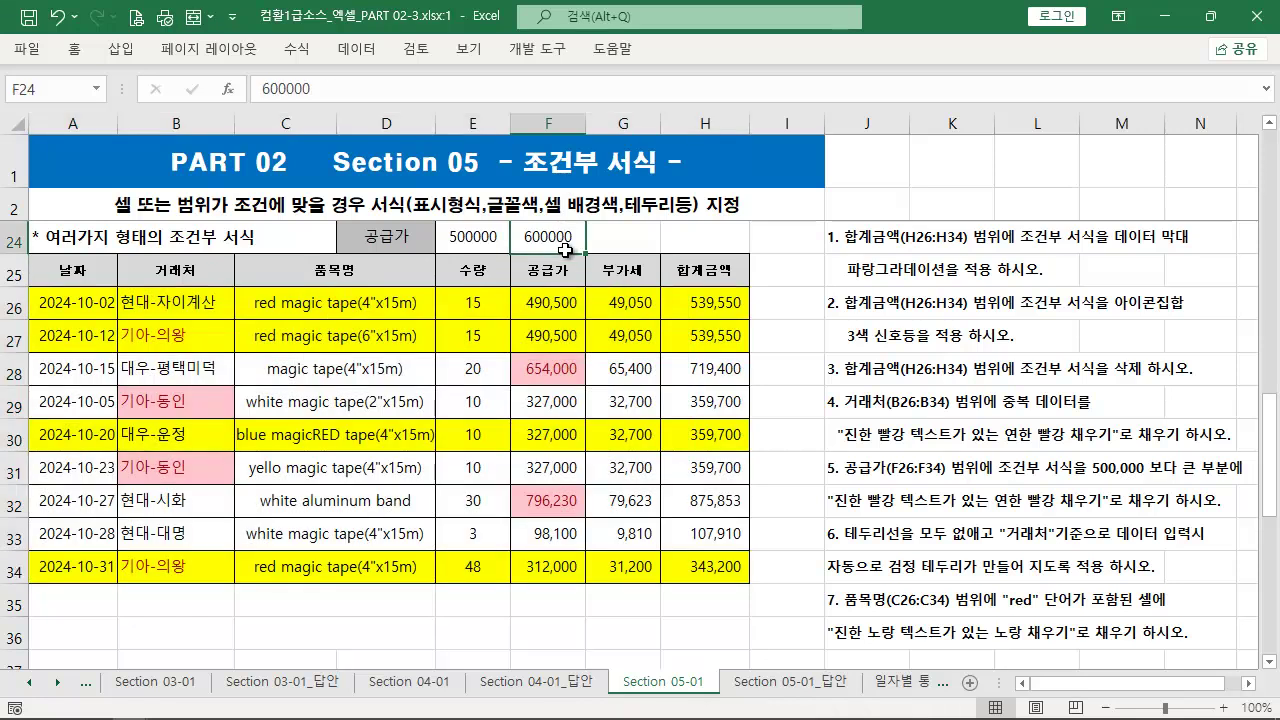
pyautogui.write('7')
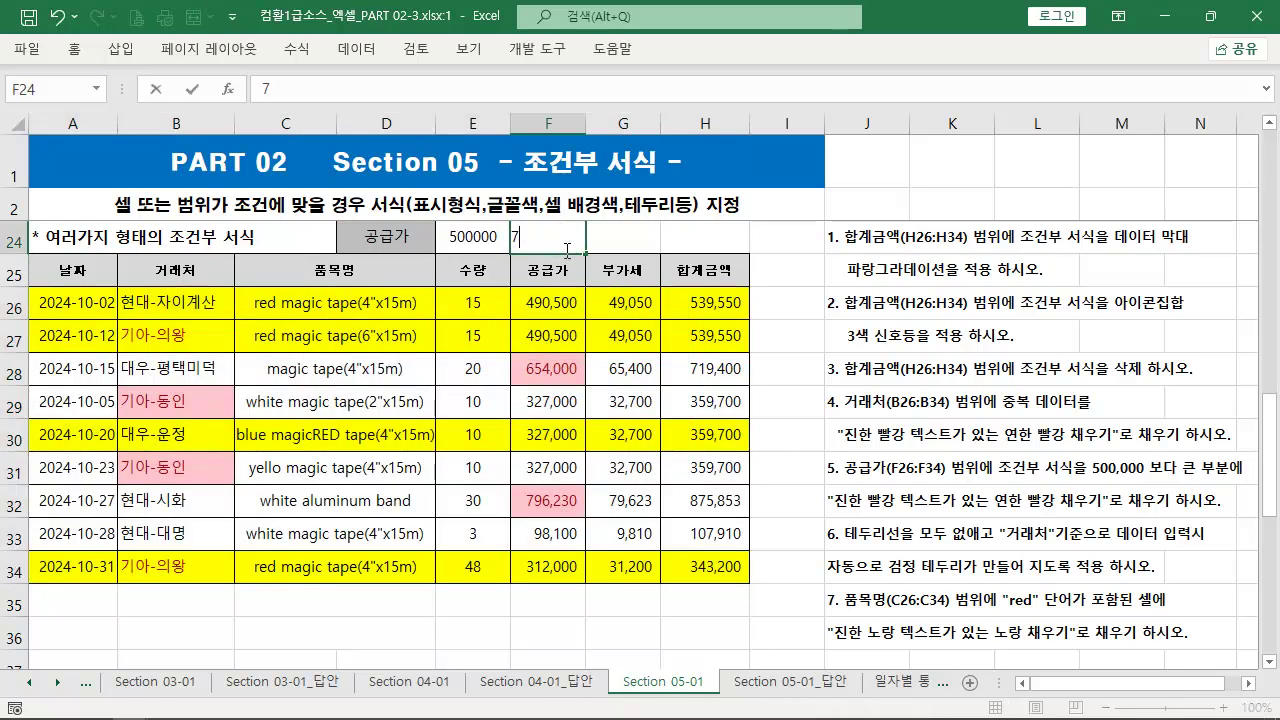
pyautogui.write('00000')
pyautogui.press('Return')
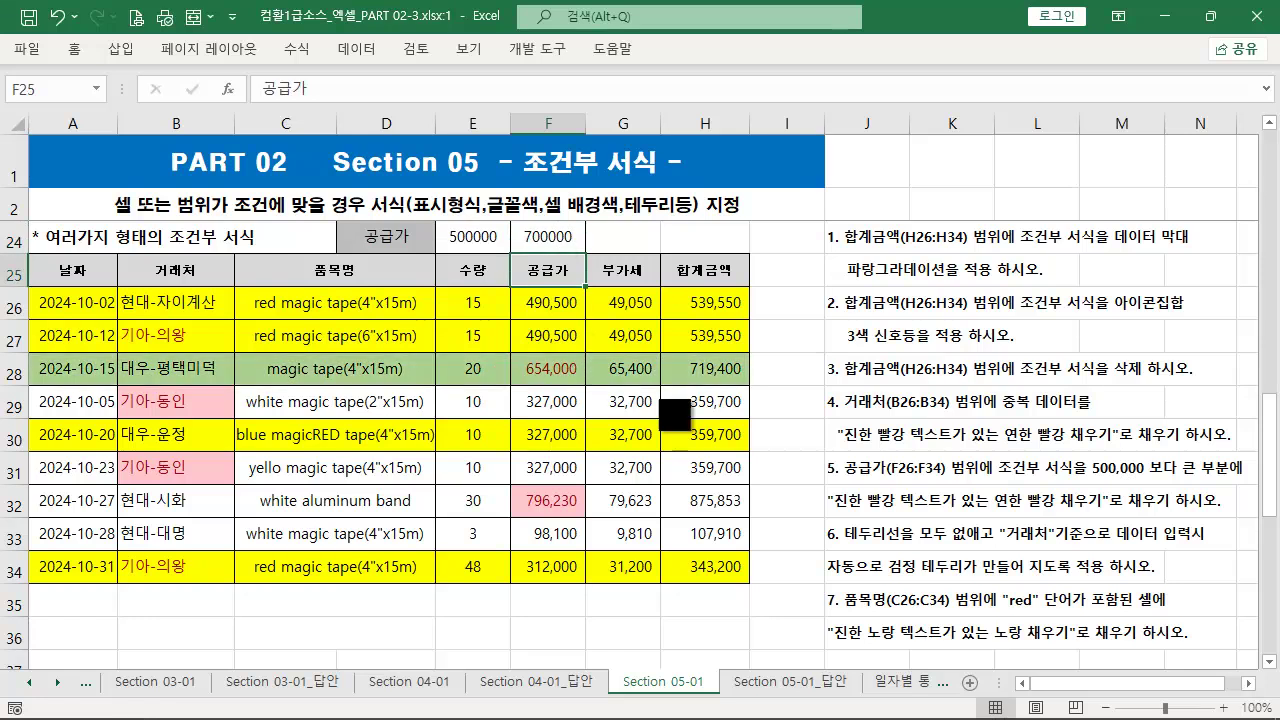
pyautogui.moveTo(778, 392)
pyautogui.mouseDown()
pyautogui.moveTo(276, 347)
pyautogui.moveTo(27, 349)
pyautogui.mouseUp()
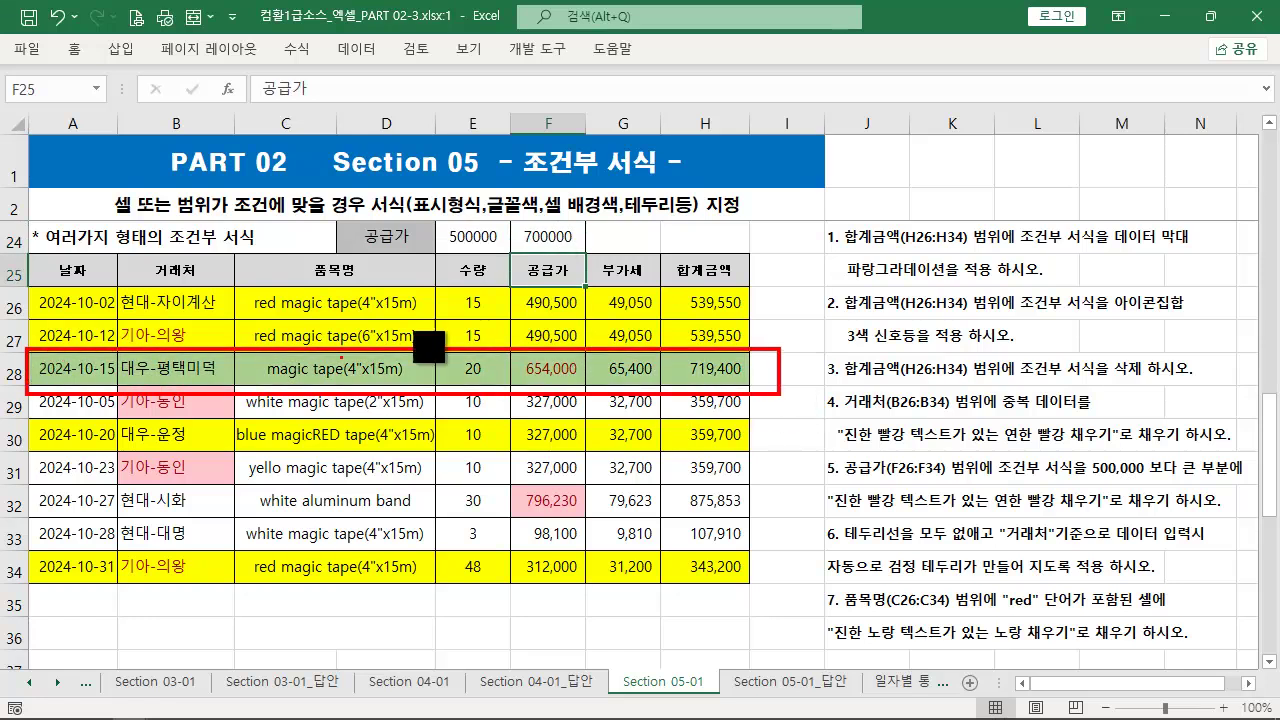
pyautogui.press('Escape')
# - Test the rule with a lower 공급가 limit of 200000 in E24
pyautogui.click(471, 243)
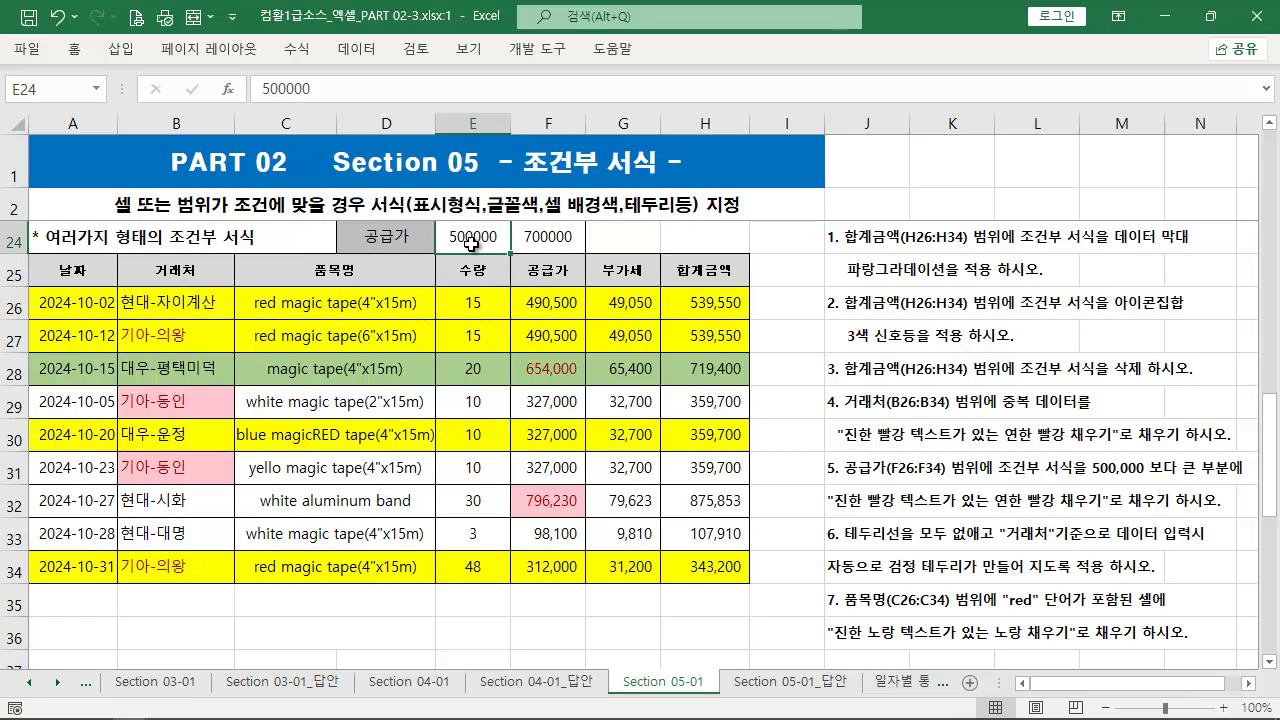
pyautogui.write('20')
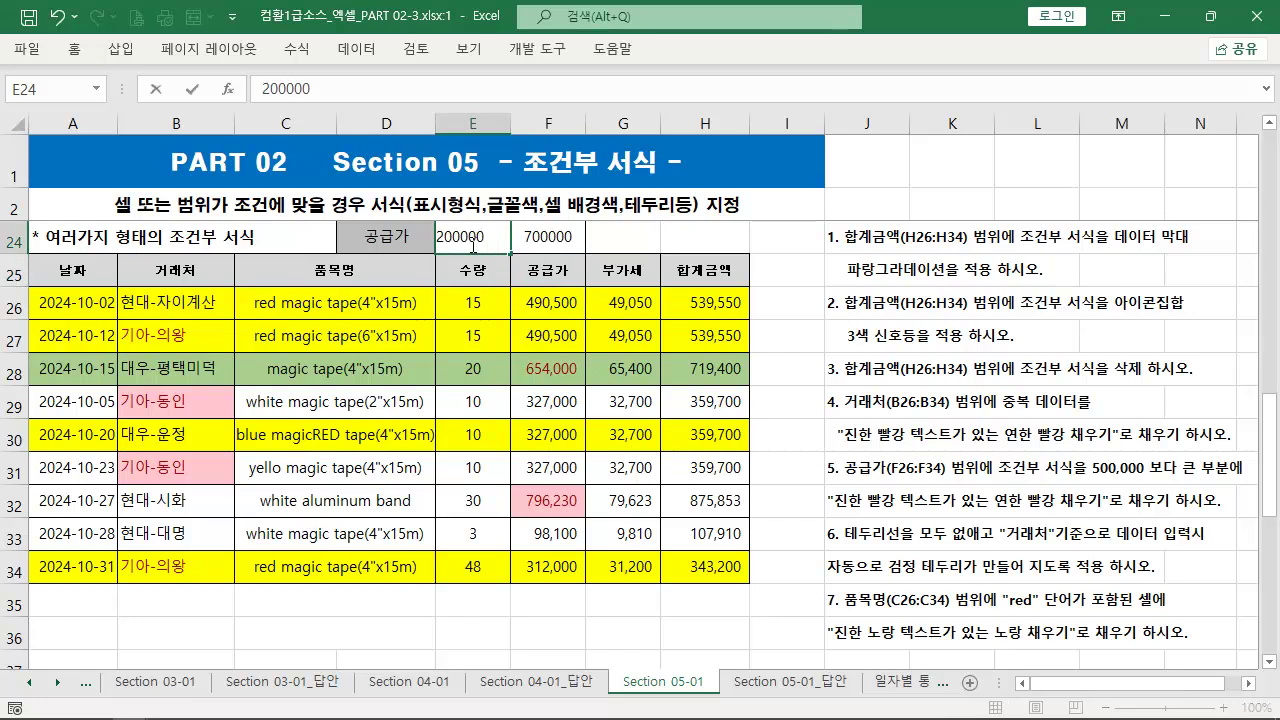
pyautogui.write('0000')
pyautogui.press('Return')
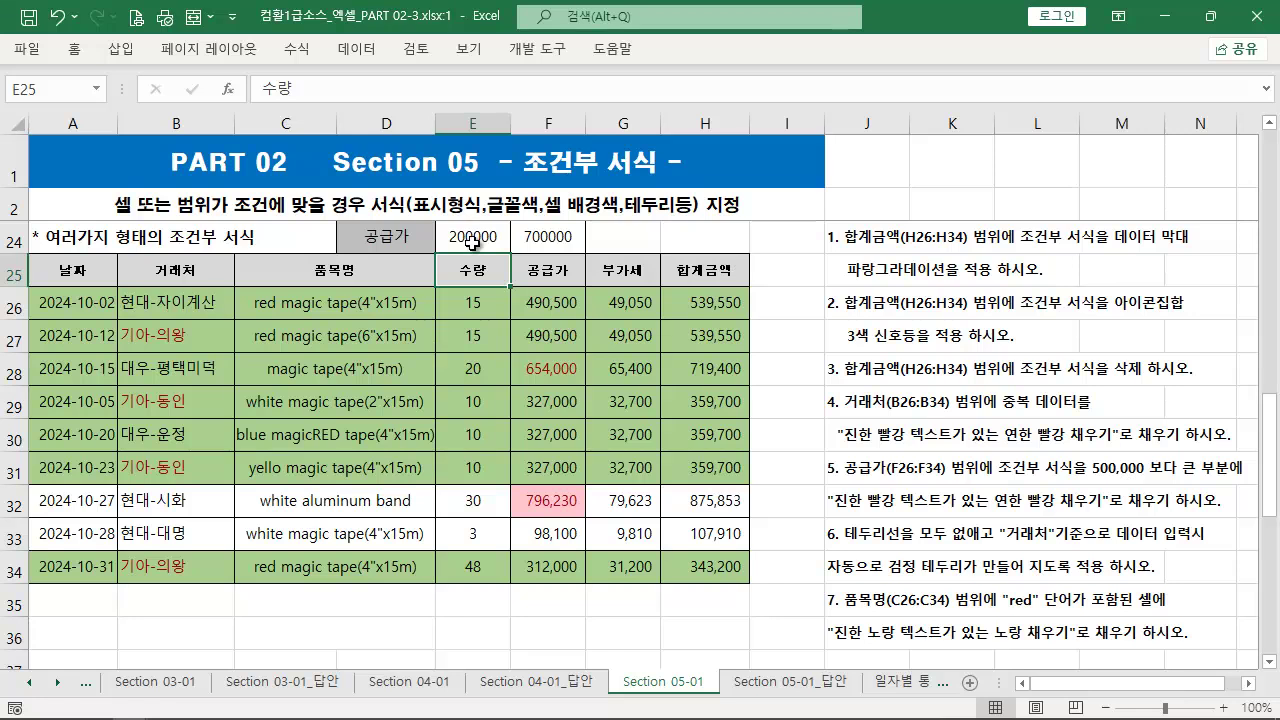
# - Set the lower 공급가 limit in E24 to 400000 and check which rows are highlighted
pyautogui.click(473, 242)
pyautogui.write('40')
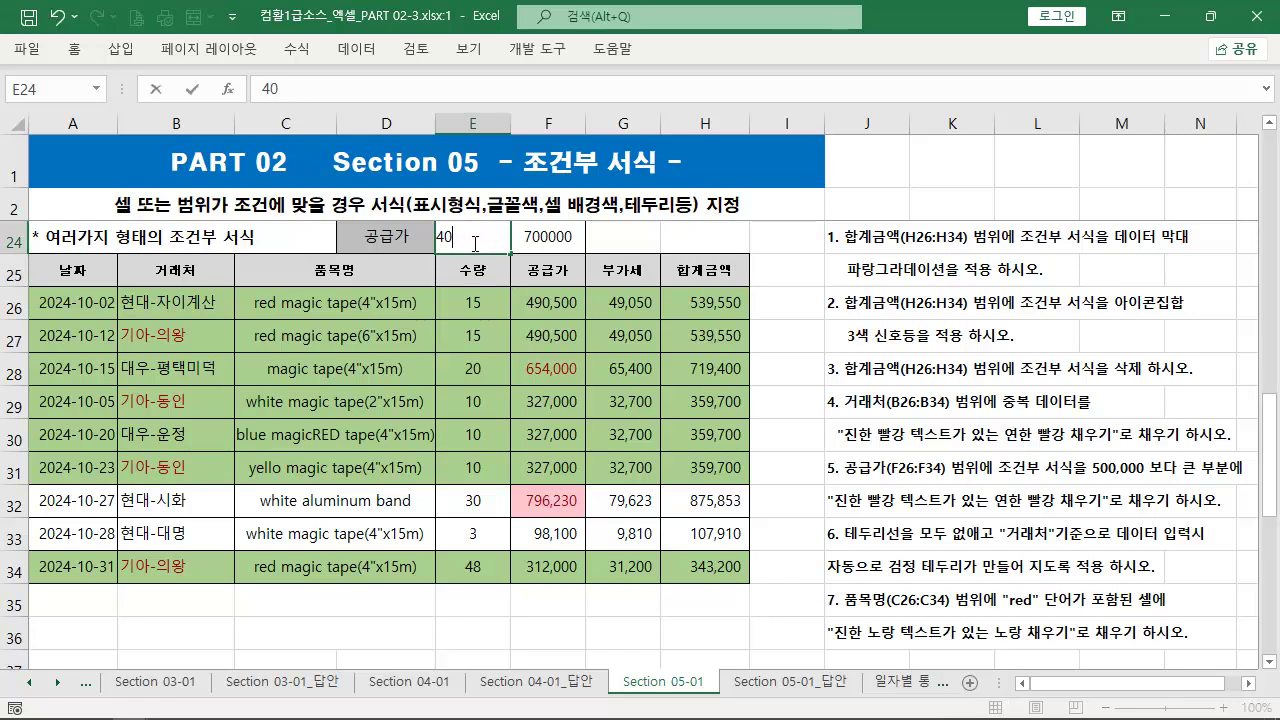
pyautogui.press('Return')
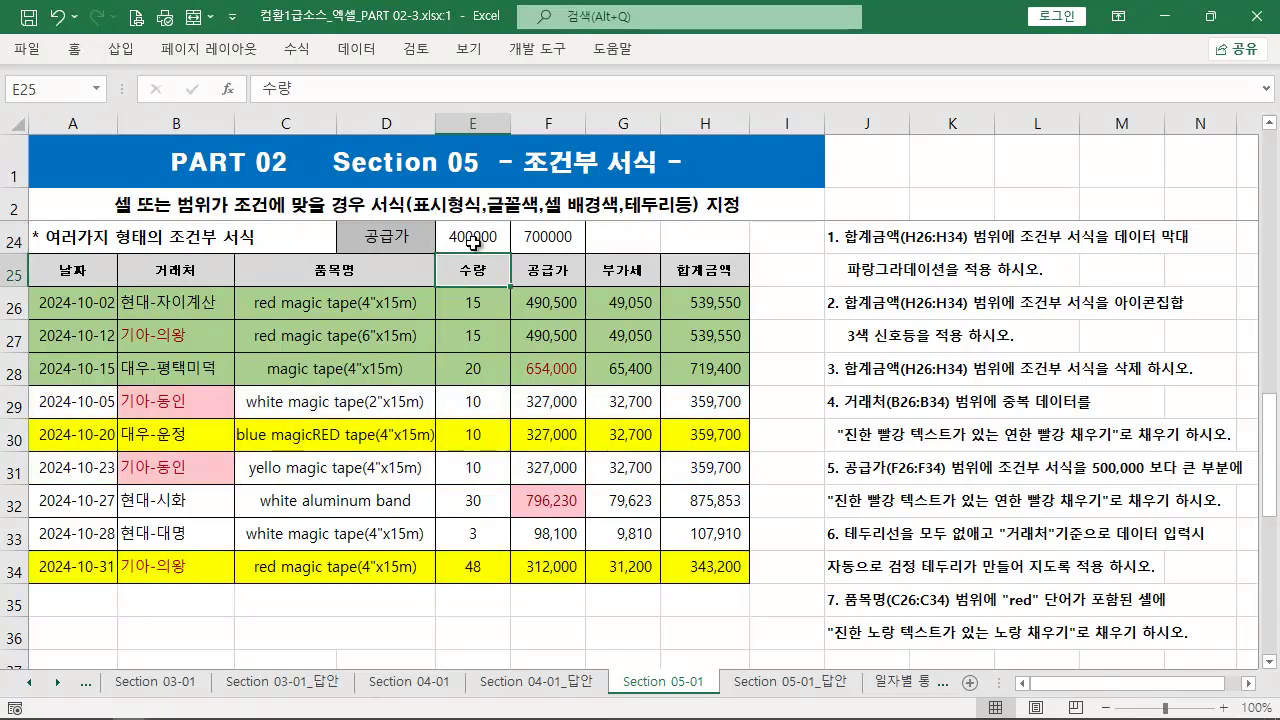
pyautogui.moveTo(767, 398); pyautogui.dragTo(22, 280)
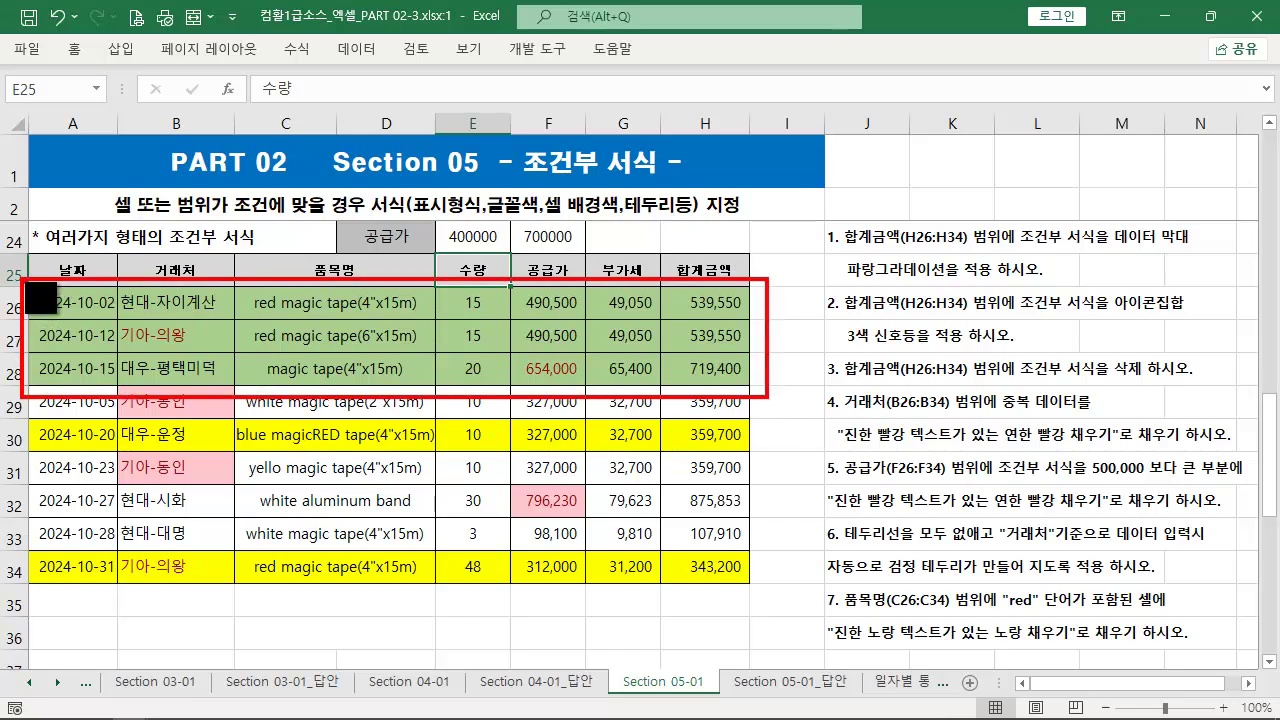
pyautogui.press('Escape')
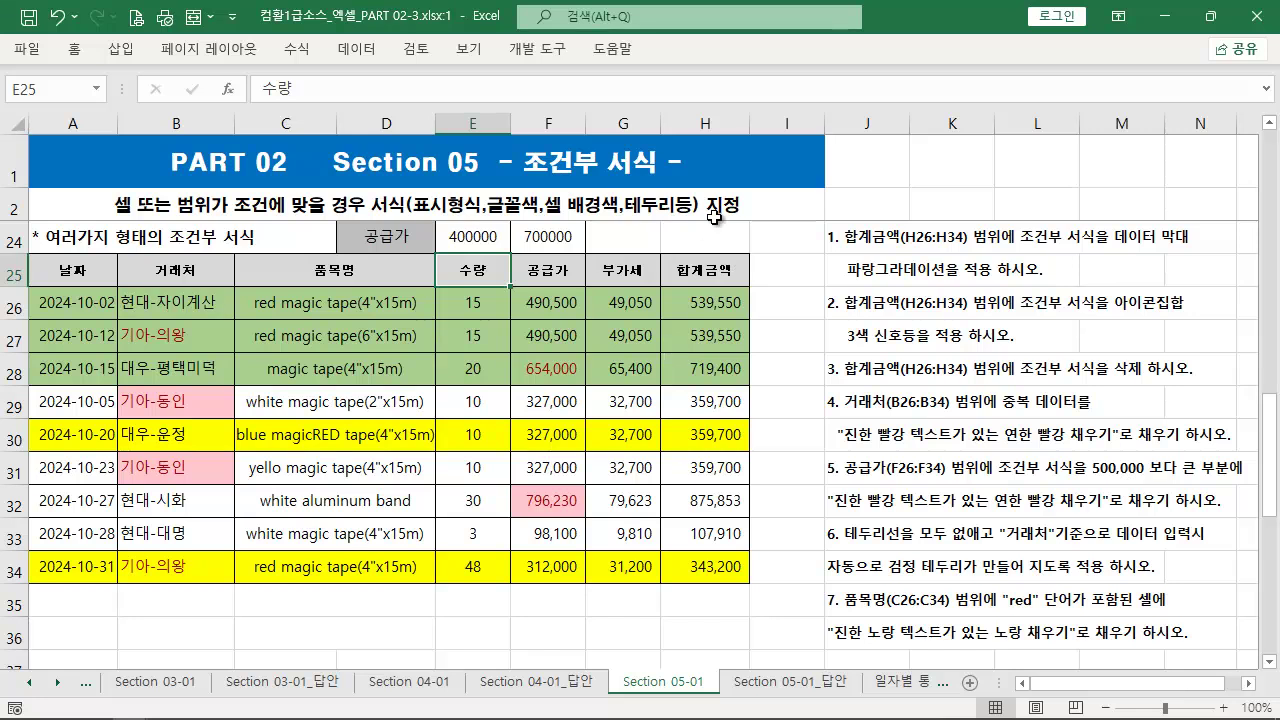
# - Review the first two notes in the 조건부 서식 규칙 list below the table, on conditions and priority over cell formatting
pyautogui.scroll(-2, 505, 444)
pyautogui.scroll(-2, 505, 444)
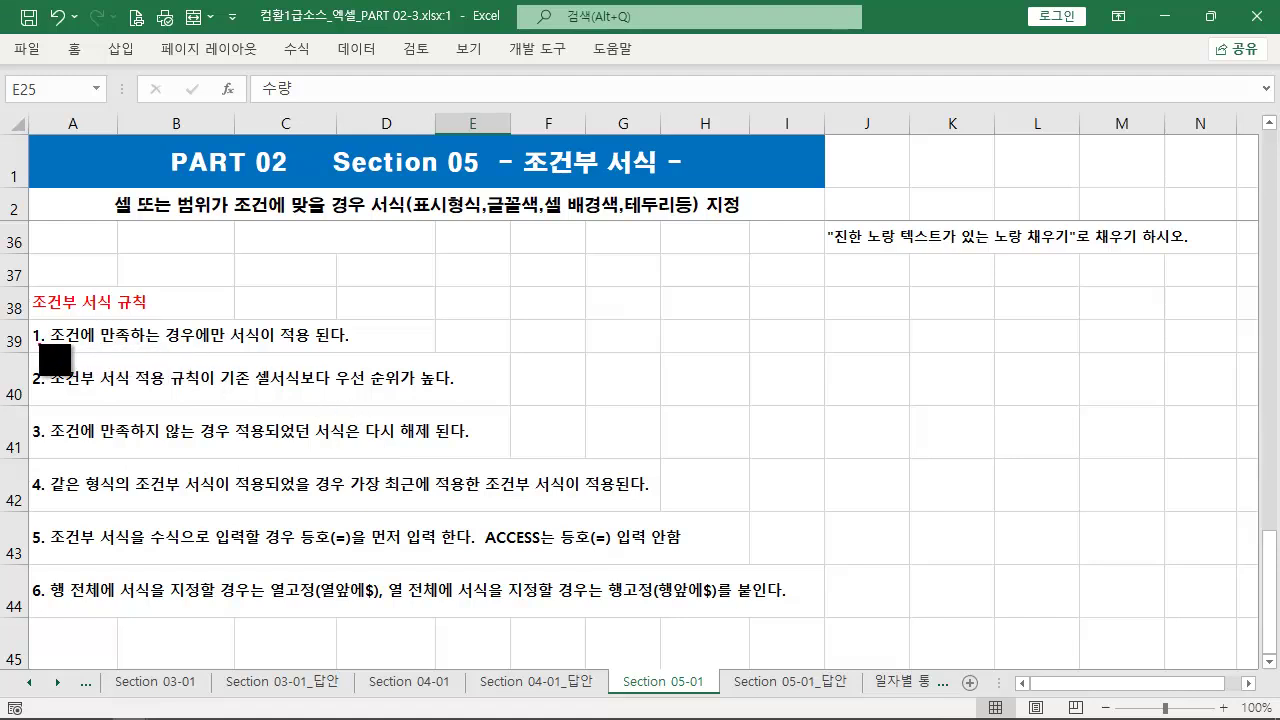
pyautogui.moveTo(30, 318)
pyautogui.mouseDown()
pyautogui.moveTo(80, 350)
pyautogui.moveTo(370, 350)
pyautogui.mouseUp()
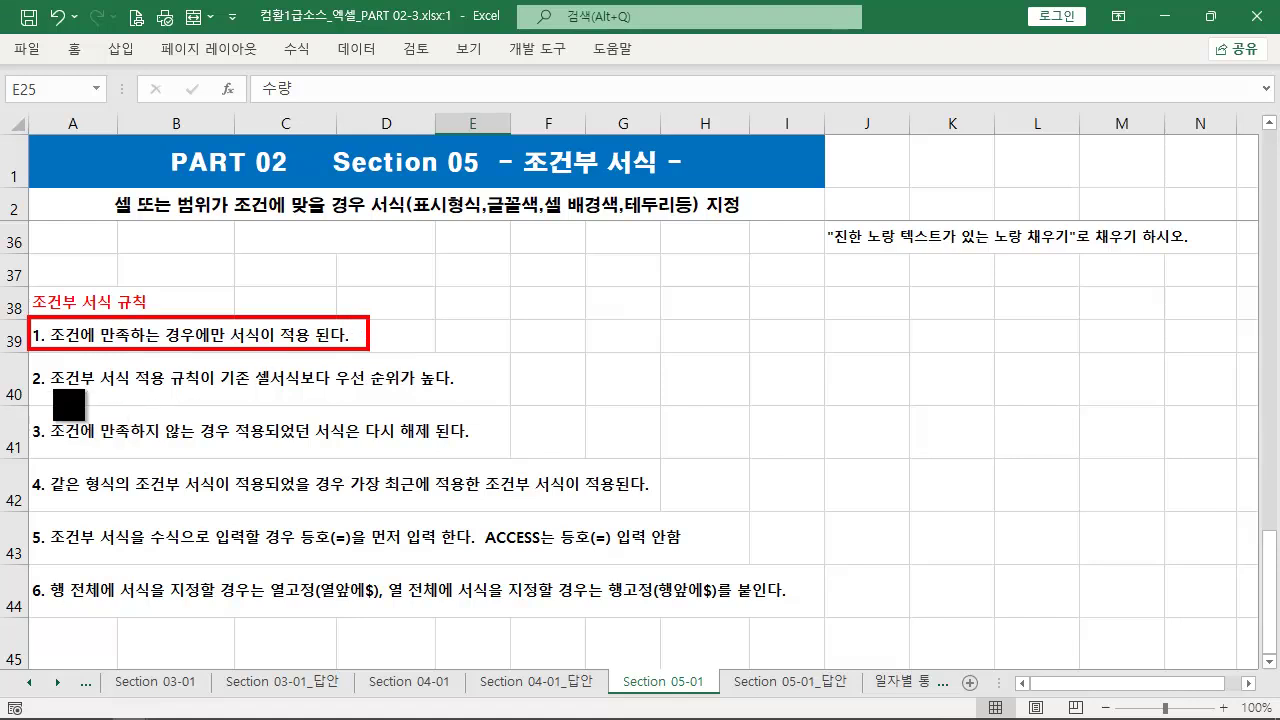
pyautogui.moveTo(30, 358)
pyautogui.mouseDown()
pyautogui.moveTo(168, 399)
pyautogui.moveTo(470, 400)
pyautogui.mouseUp()
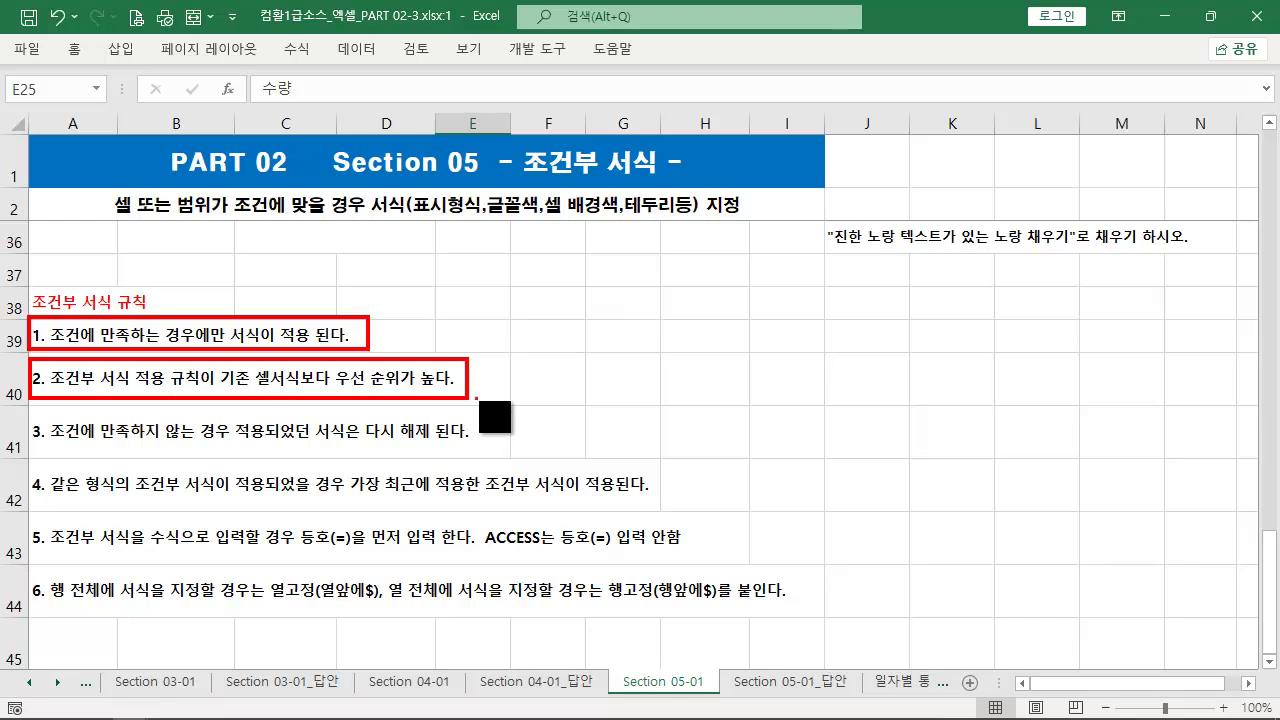
pyautogui.press('Escape')
# - Try clearing the conditional formatting rules from cell B28, and undo the clearing
pyautogui.scroll(4, 475, 408)
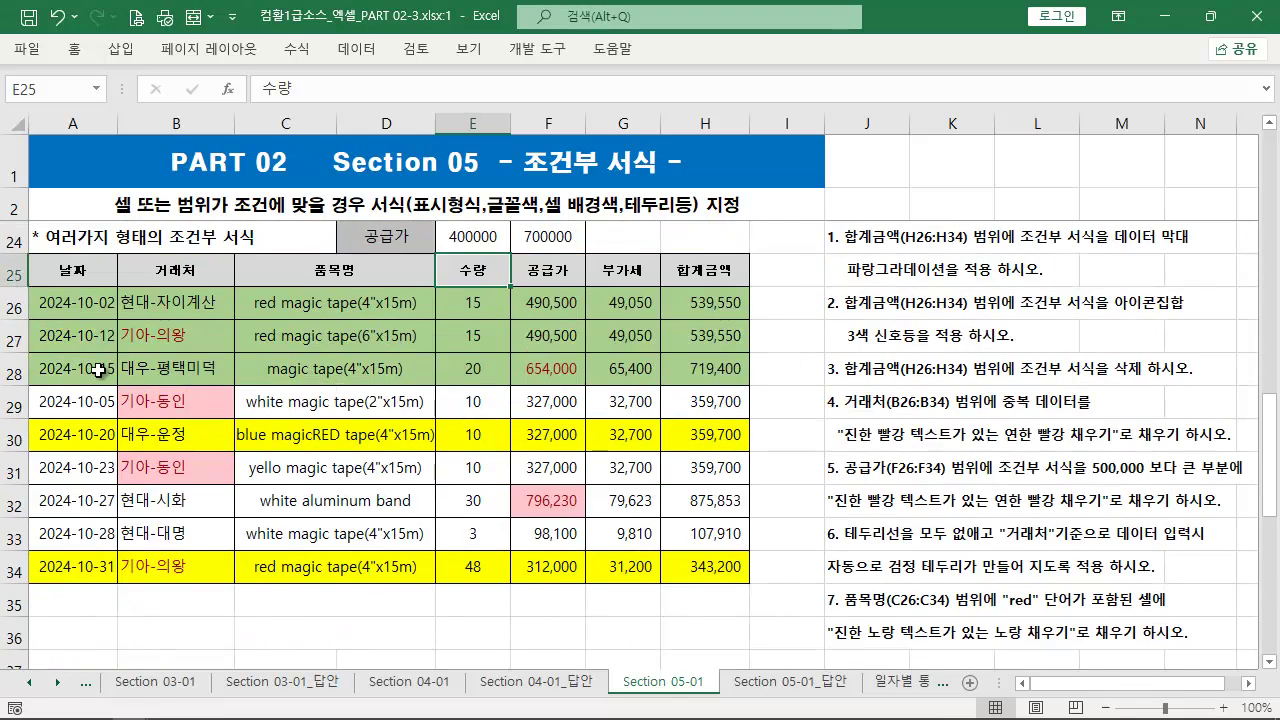
pyautogui.click(133, 369)
pyautogui.click(75, 55)
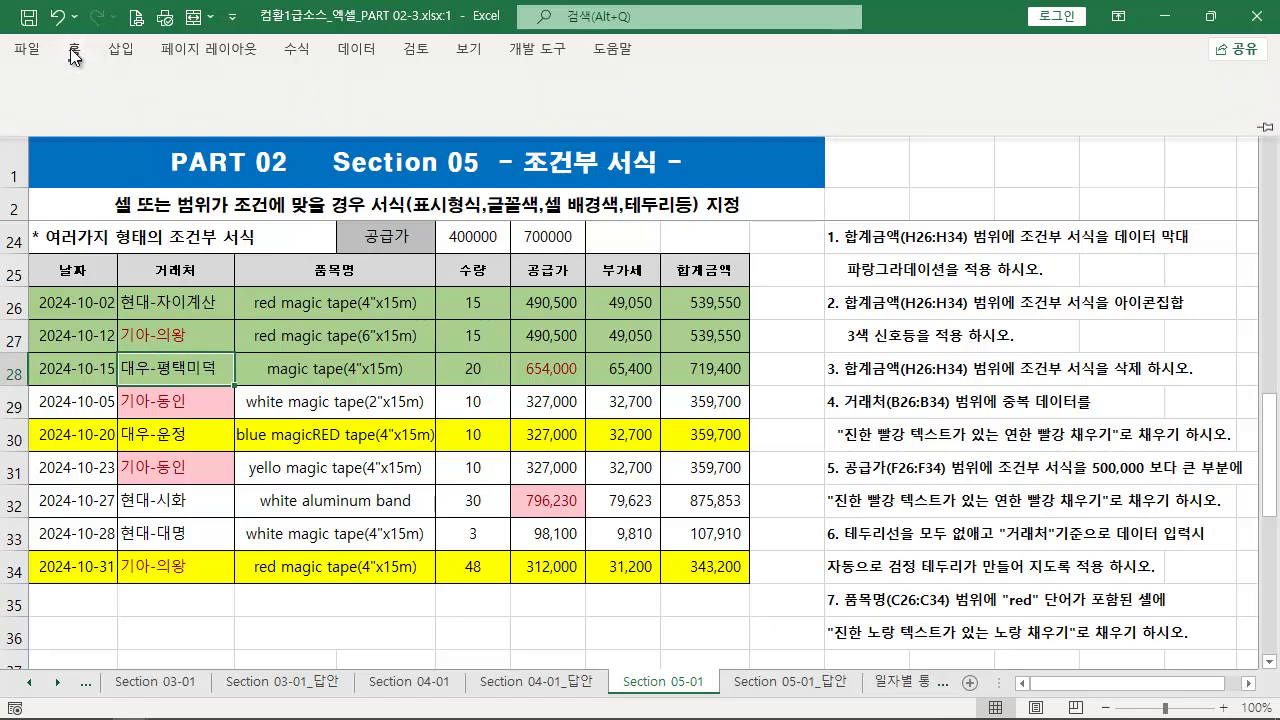
pyautogui.click(888, 118)
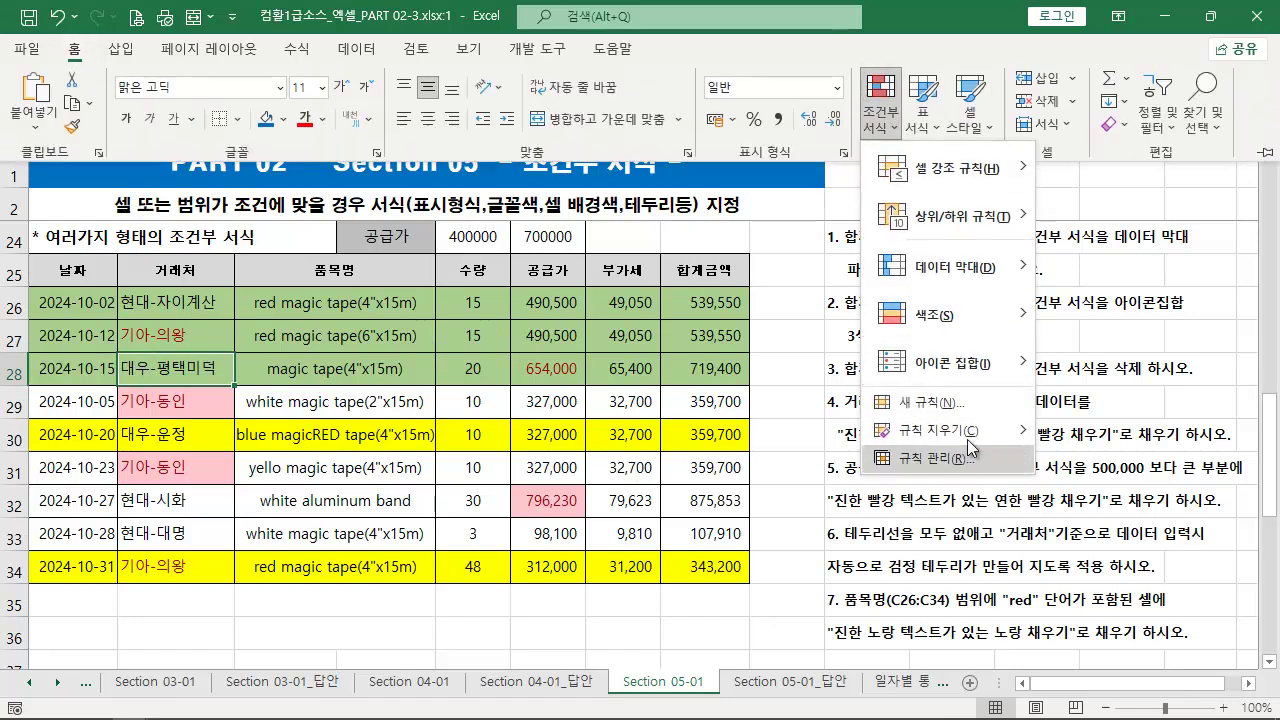
pyautogui.moveTo(935, 430)
pyautogui.click(732, 441)
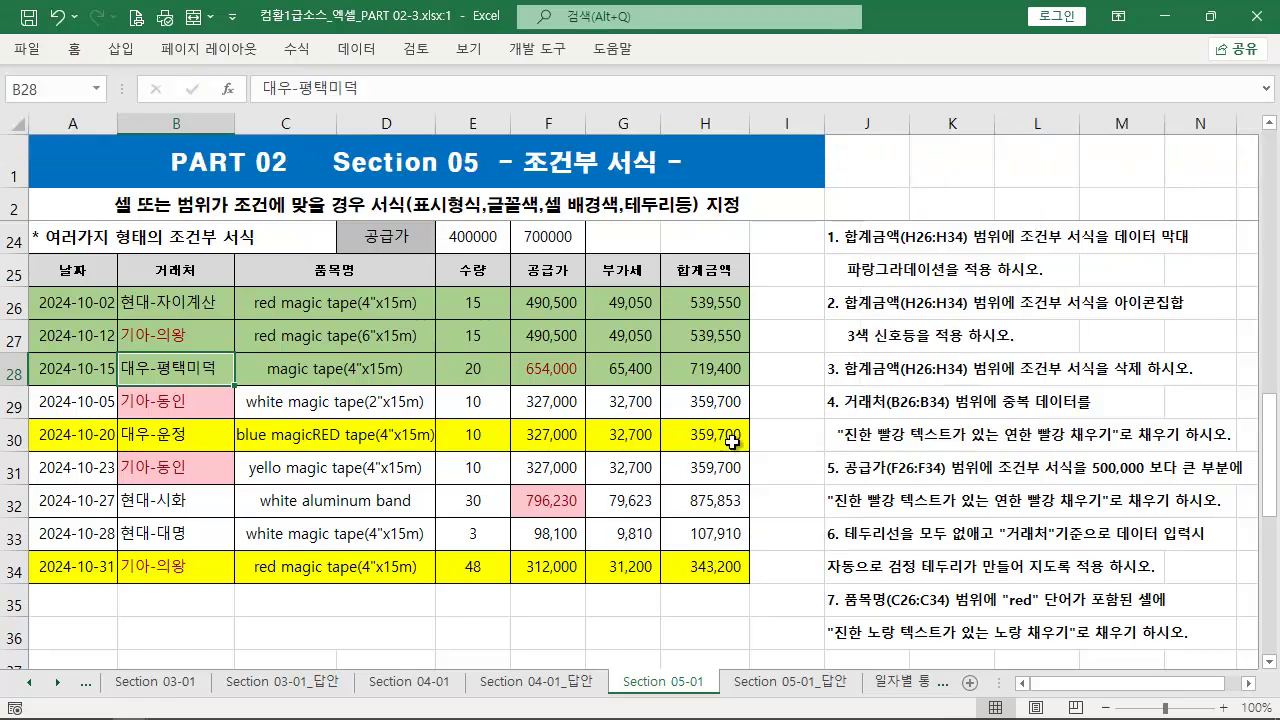
pyautogui.click(74, 50)
pyautogui.click(290, 412)
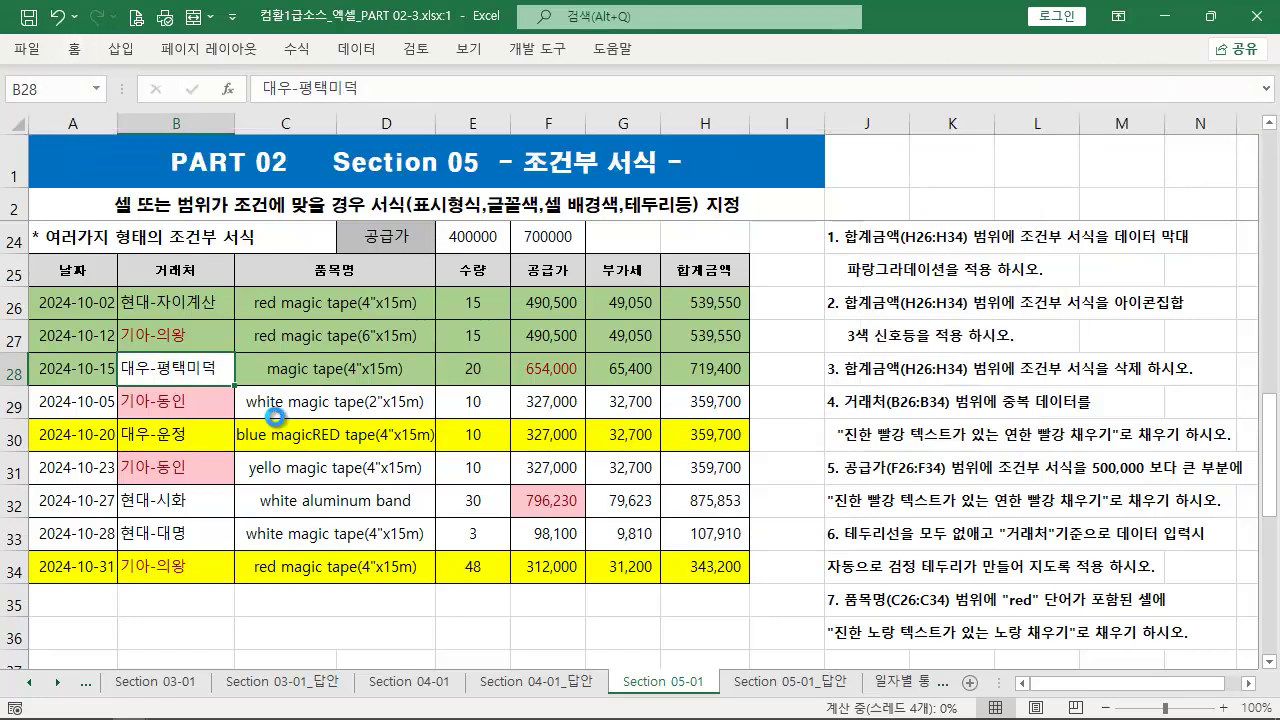
pyautogui.hotkey('ctrl', 'z')
# - Give cell B28 a standard red fill and clear the conditional formatting rules from that cell
pyautogui.click(76, 51)
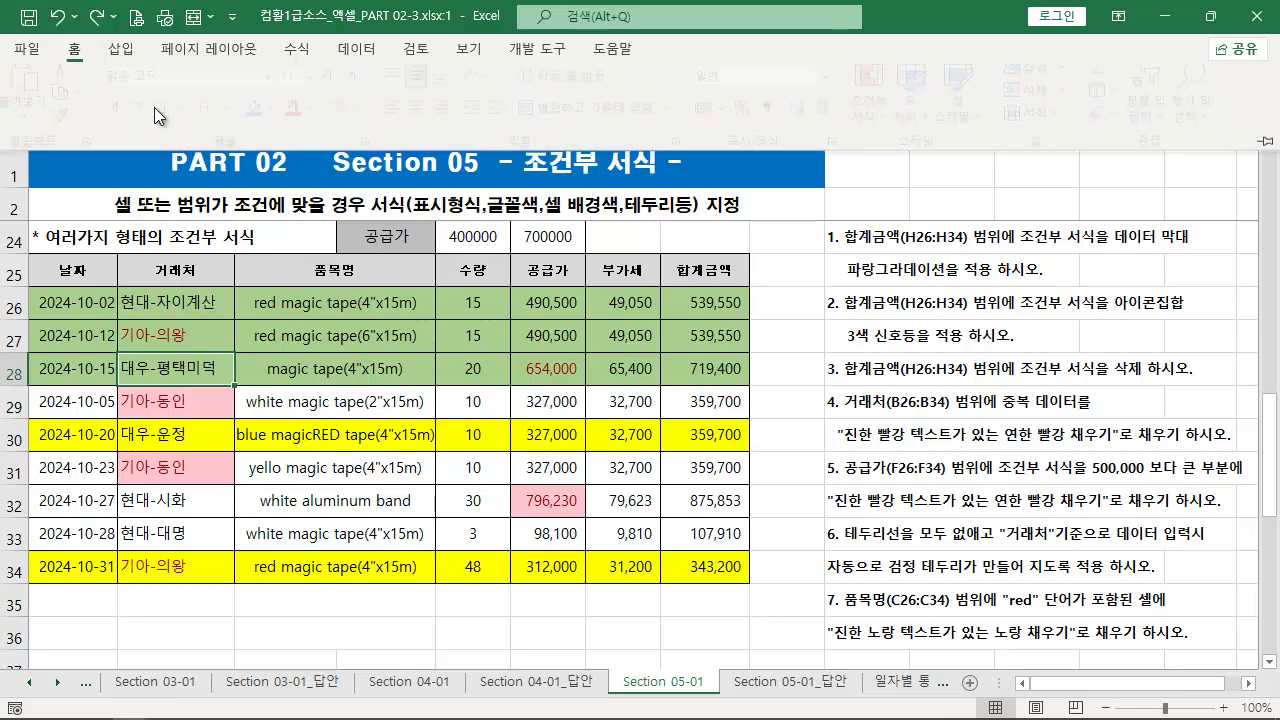
pyautogui.click(283, 119)
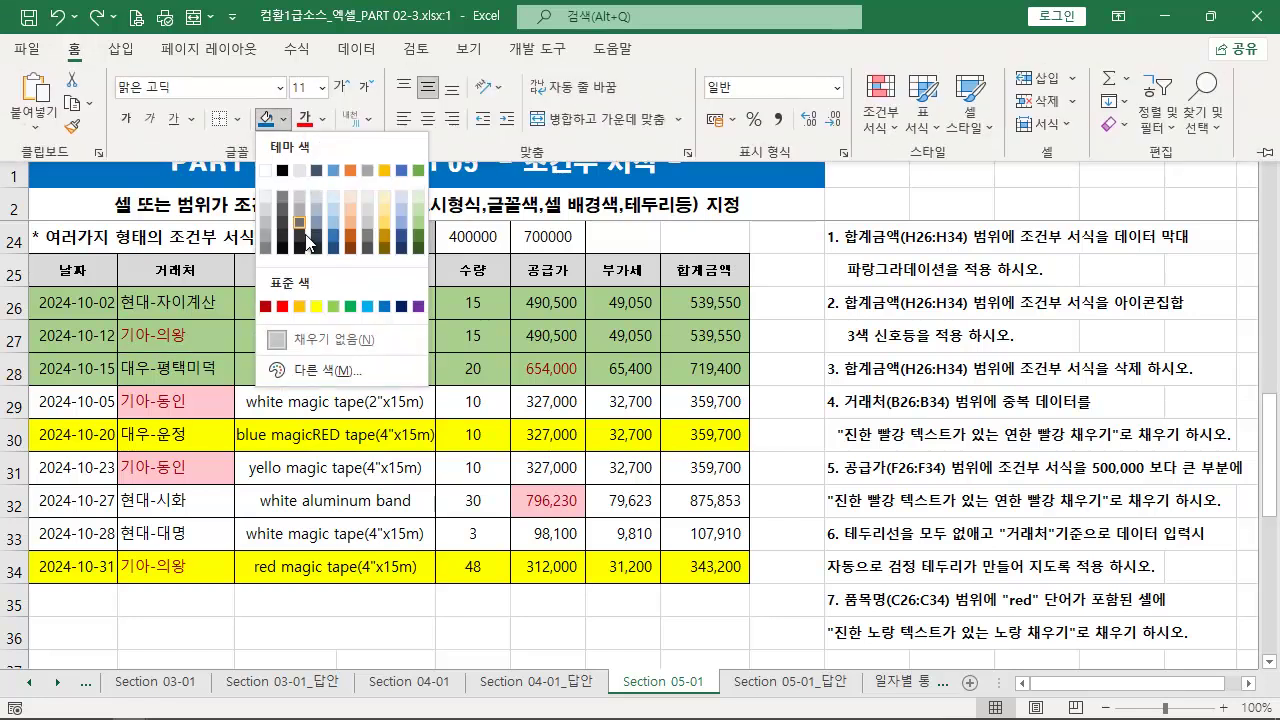
pyautogui.click(289, 306)
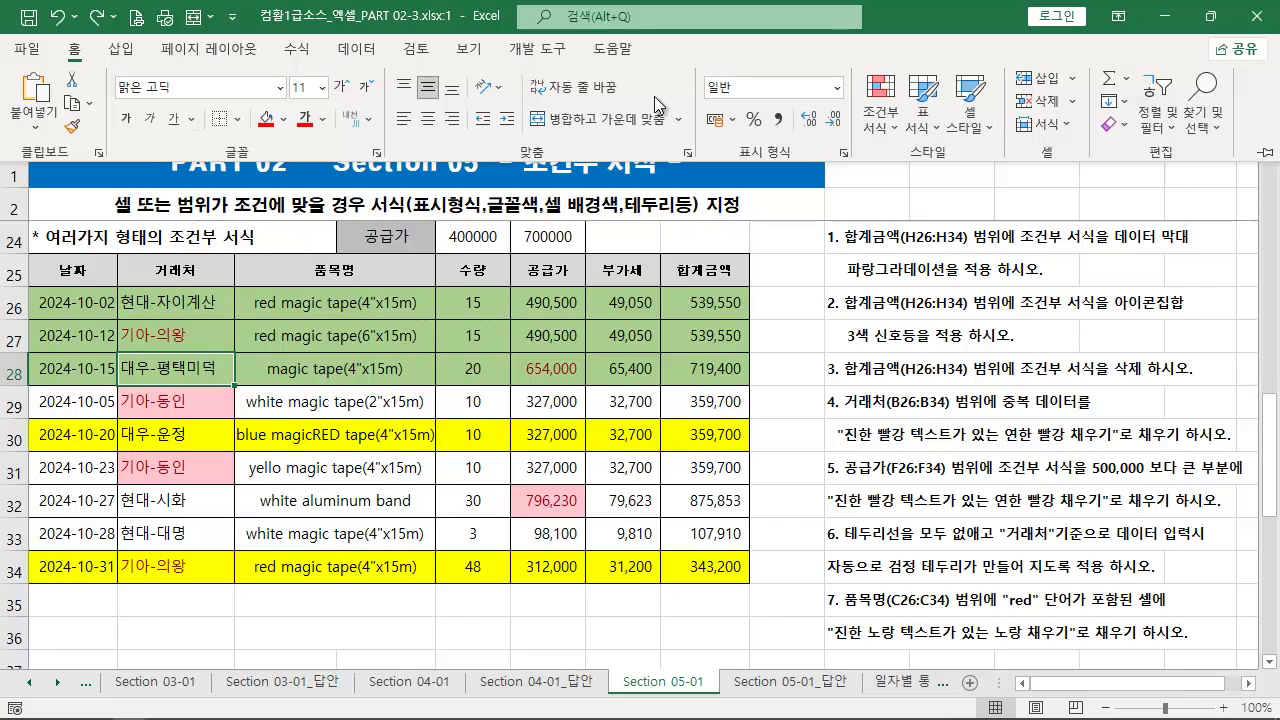
pyautogui.click(880, 110)
pyautogui.moveTo(970, 432)
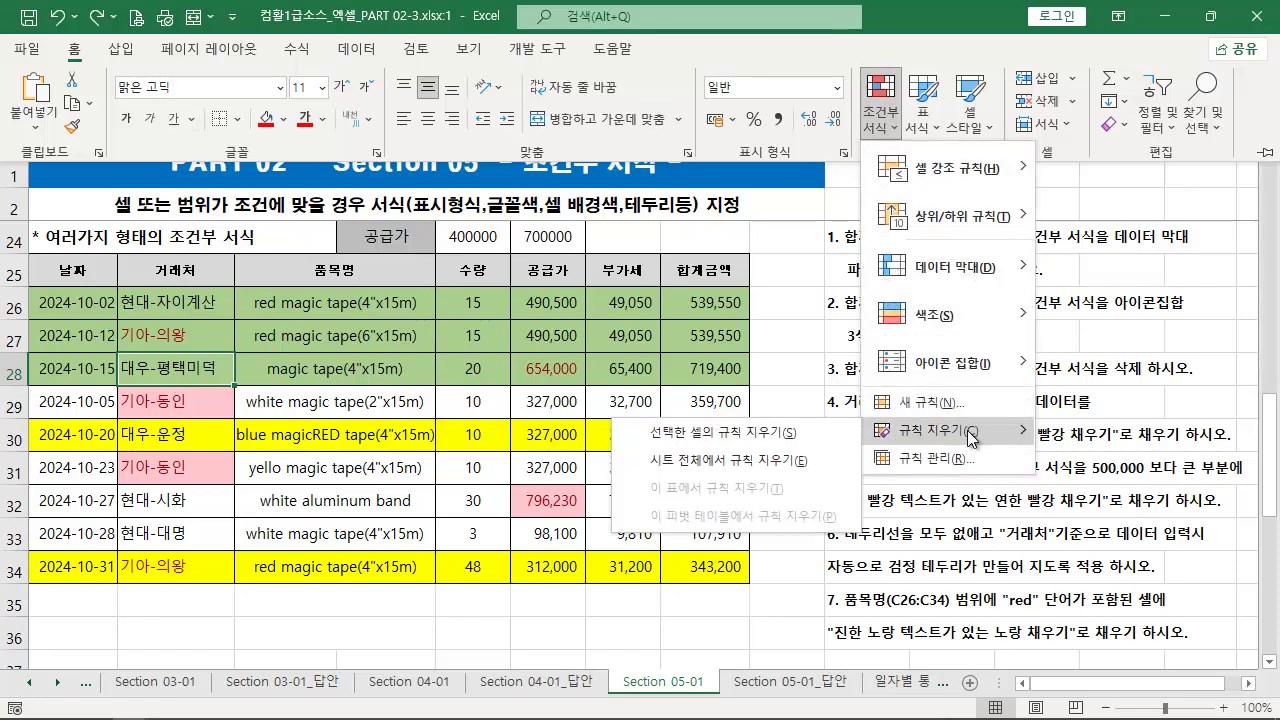
pyautogui.click(765, 440)
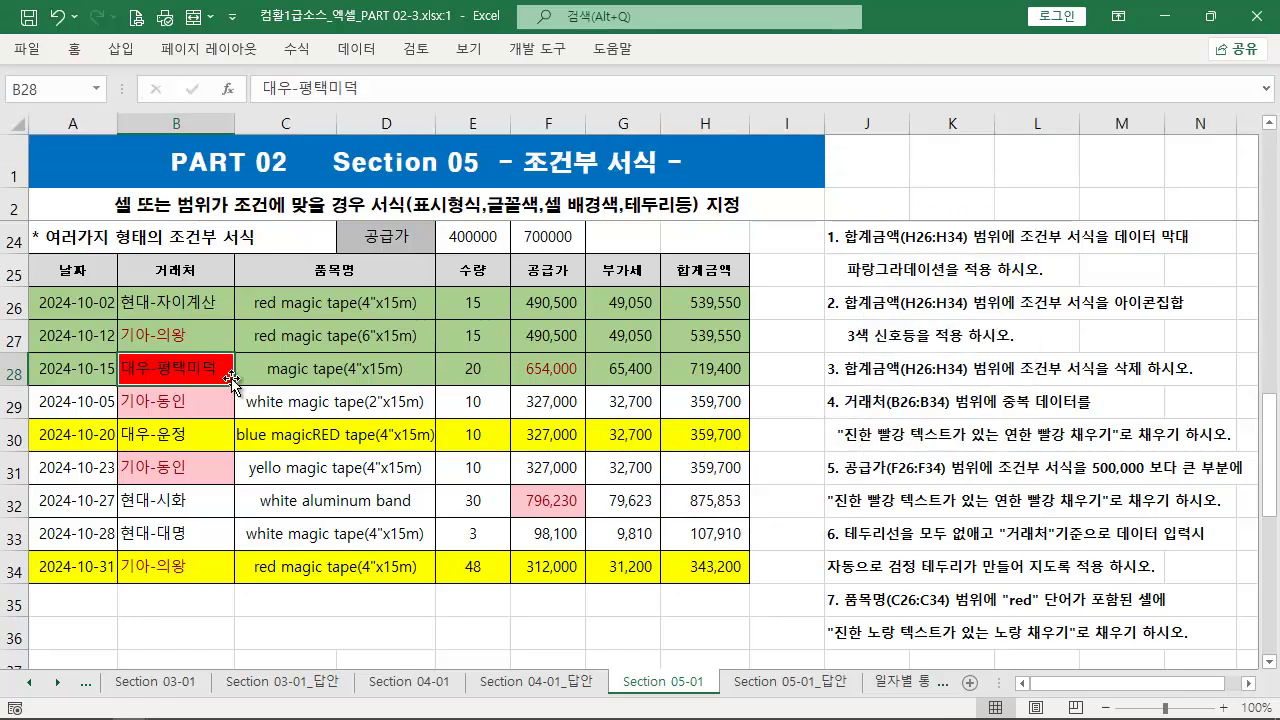
# - Review the third note in the 조건부 서식 규칙 list, on removing formatting when the condition is not met
pyautogui.scroll(-5, 315, 422)
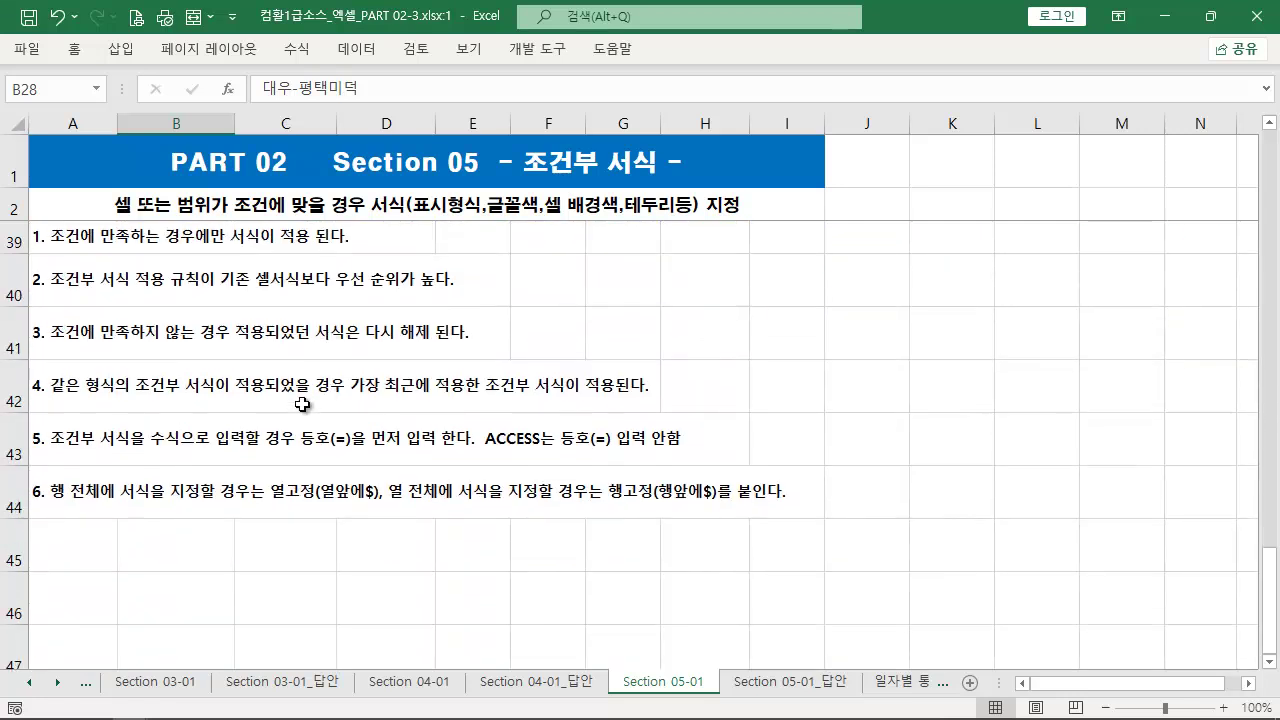
pyautogui.scroll(1, 305, 395)
pyautogui.hotkey('ctrl', '2')
pyautogui.moveTo(22, 391); pyautogui.dragTo(502, 392)
pyautogui.press('e')
pyautogui.moveTo(18, 408); pyautogui.dragTo(497, 453)
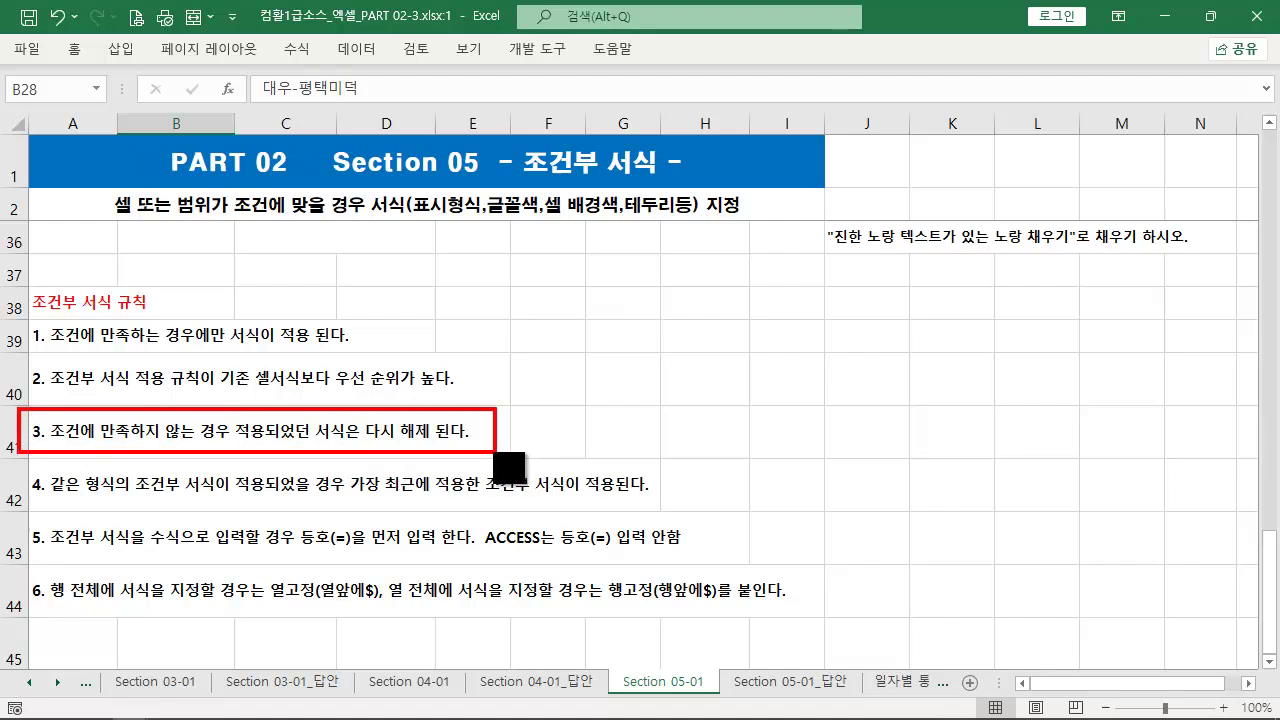
pyautogui.press('Escape')
# - Test the red-text row highlighting by changing the product name in C30 to blue magicRD tape(4"x15m)
pyautogui.scroll(3, 452, 372)
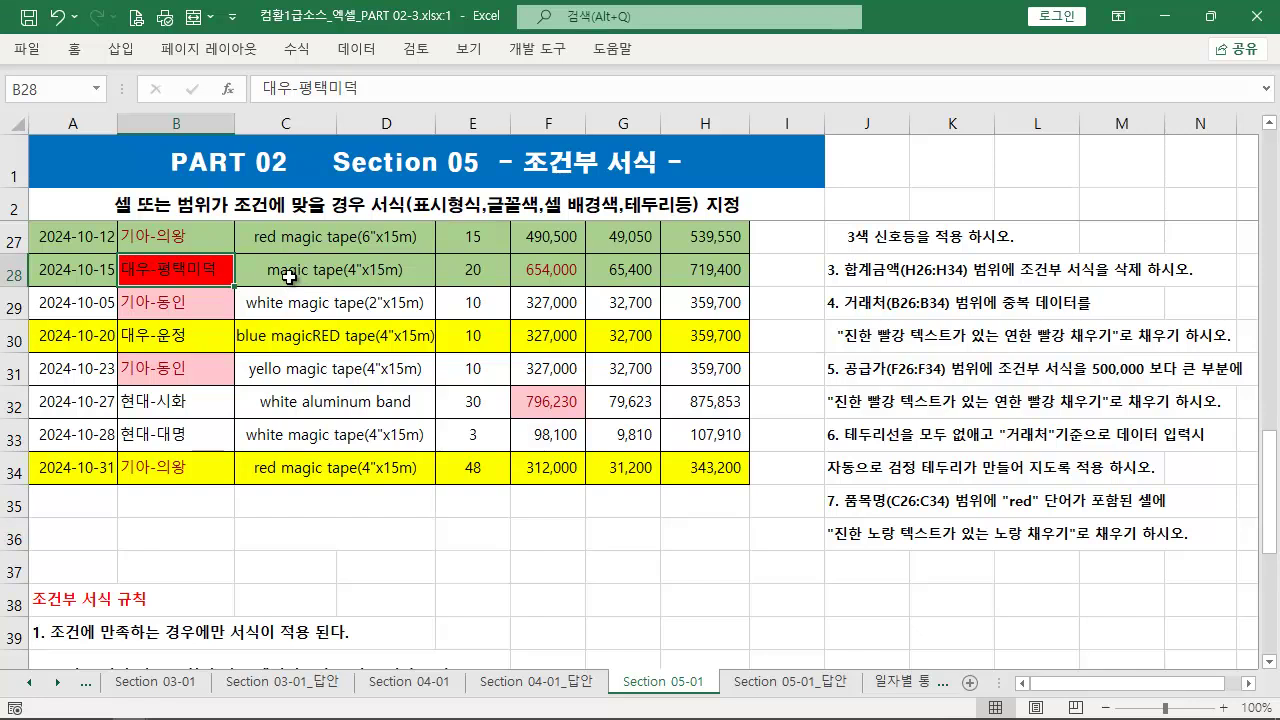
pyautogui.doubleClick(293, 337)
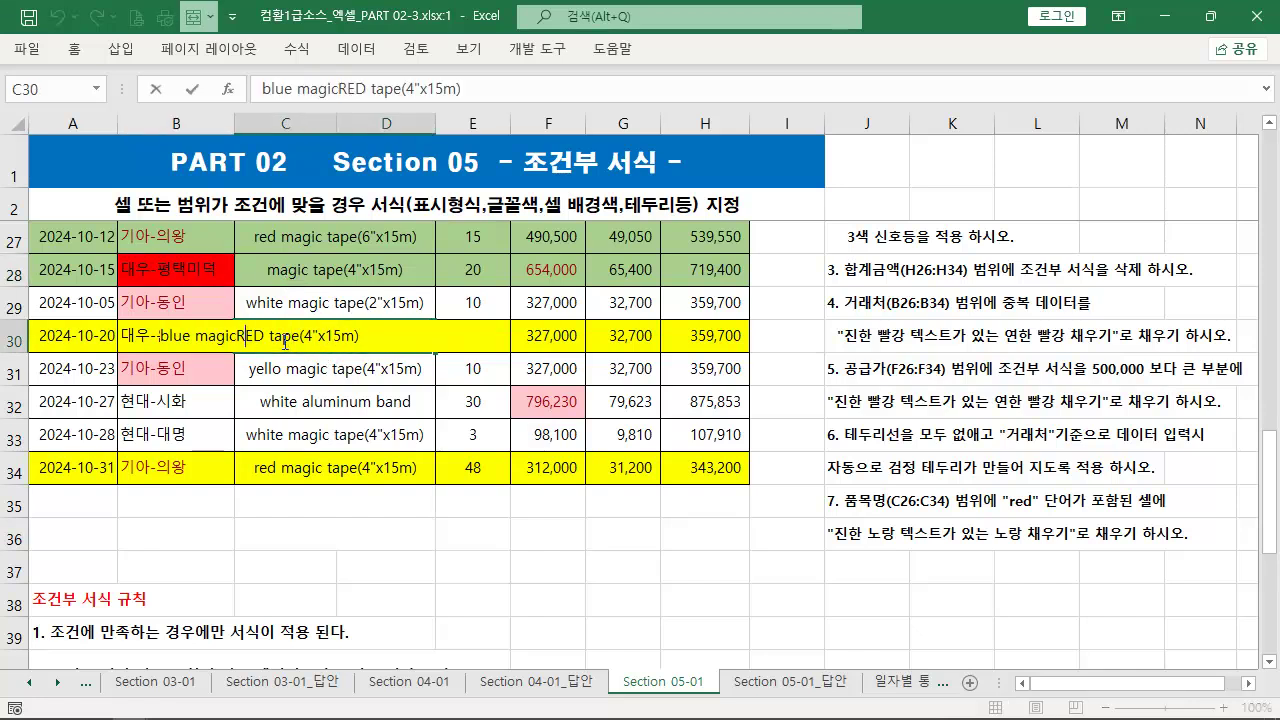
pyautogui.press('Delete')
pyautogui.press('Return')
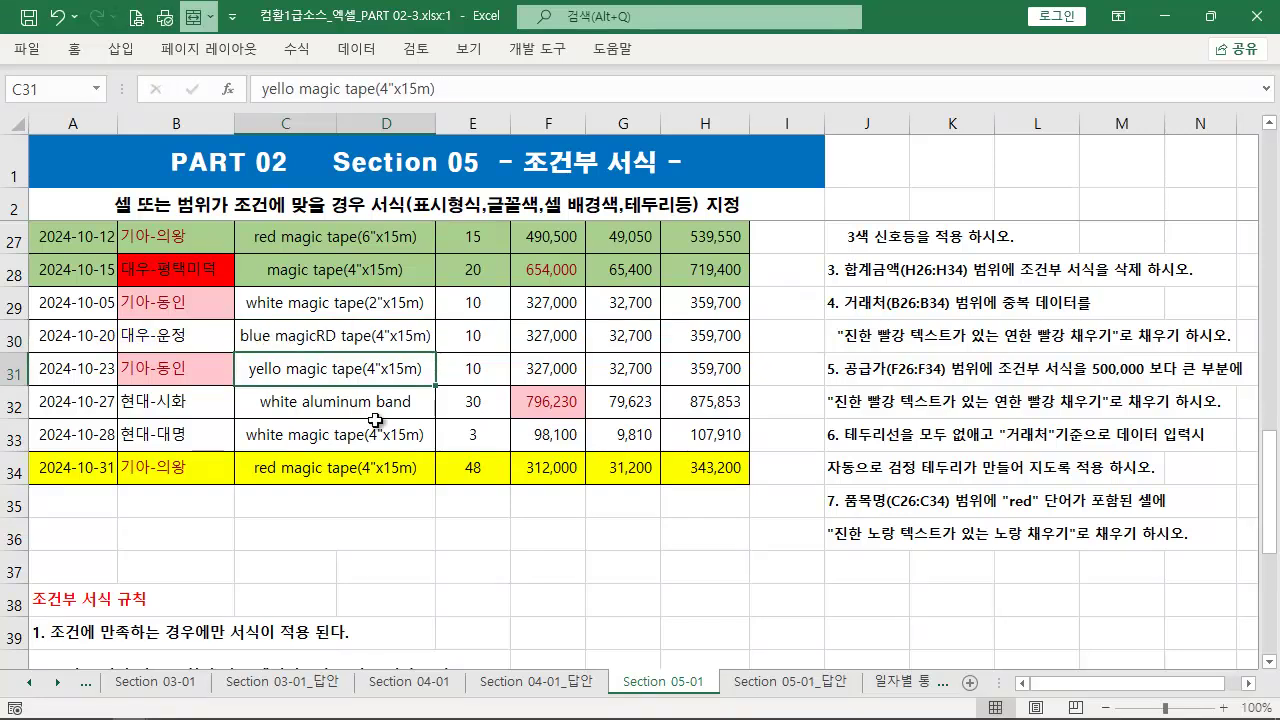
# - Review notes 5 and 6 in the rules list, on starting formulas with an equals sign and fixing columns or rows with $
pyautogui.scroll(-4, 374, 420)
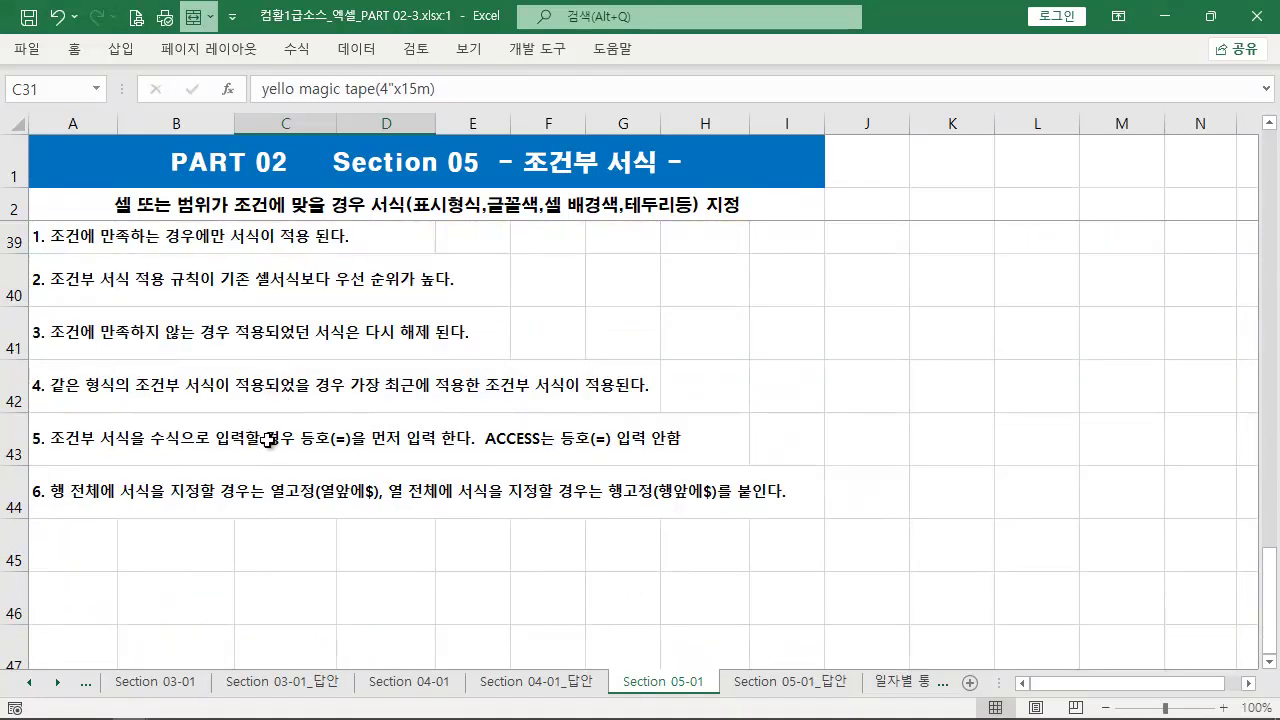
pyautogui.moveTo(27, 421)
pyautogui.mouseDown()
pyautogui.moveTo(282, 460)
pyautogui.moveTo(716, 457)
pyautogui.mouseUp()
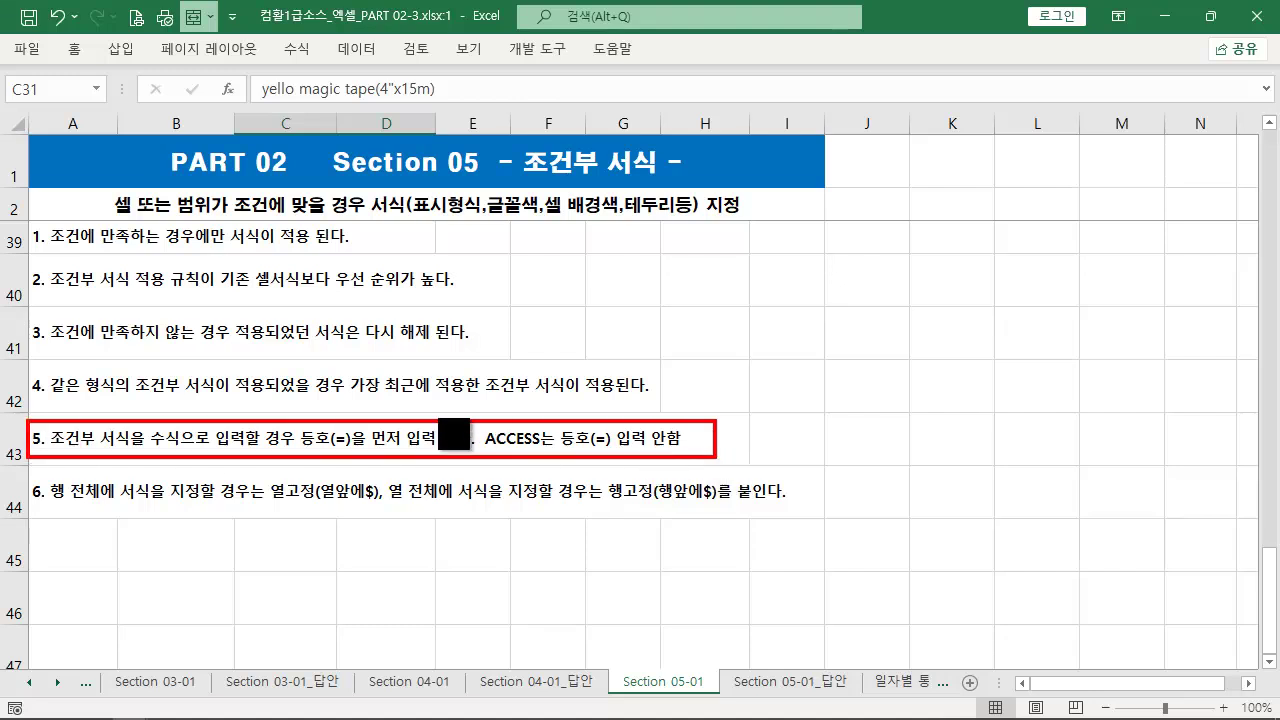
pyautogui.moveTo(428, 415); pyautogui.dragTo(541, 347)
pyautogui.moveTo(558, 412); pyautogui.dragTo(641, 362)
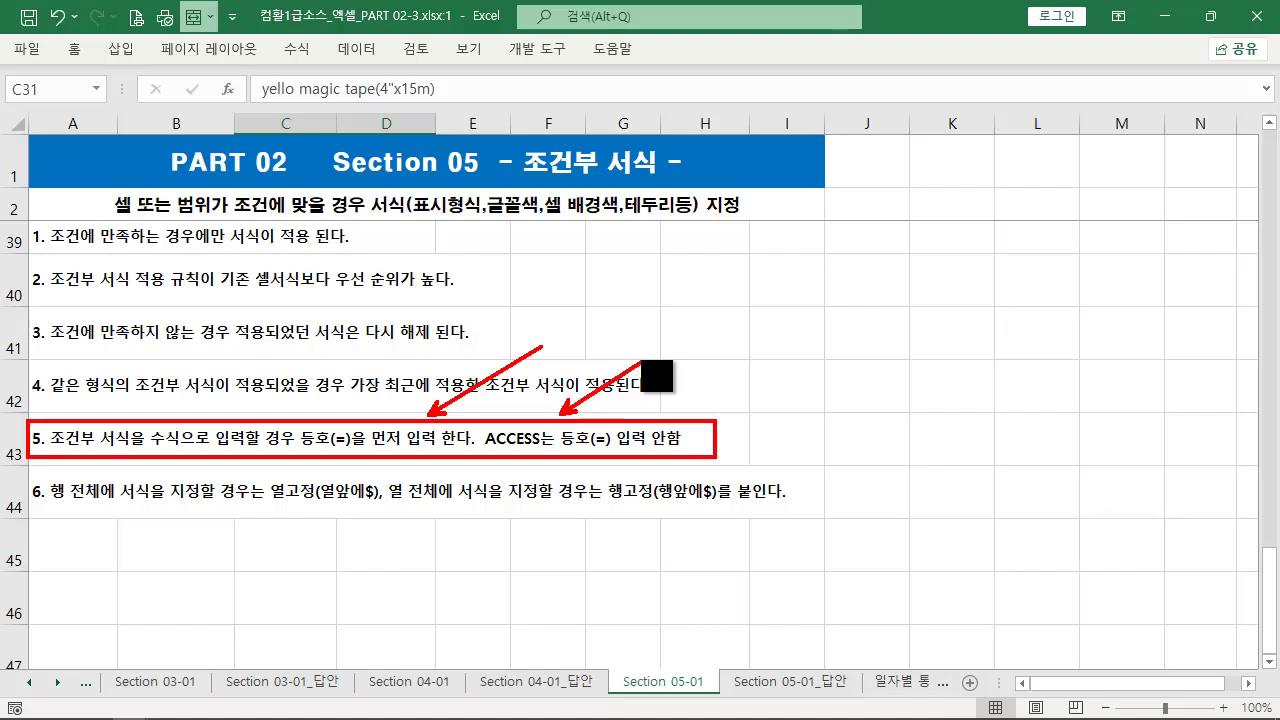
pyautogui.press('Escape')
pyautogui.hotkey('ctrl', '2')
pyautogui.moveTo(26, 476)
pyautogui.mouseDown()
pyautogui.moveTo(330, 520)
pyautogui.moveTo(822, 508)
pyautogui.mouseUp()
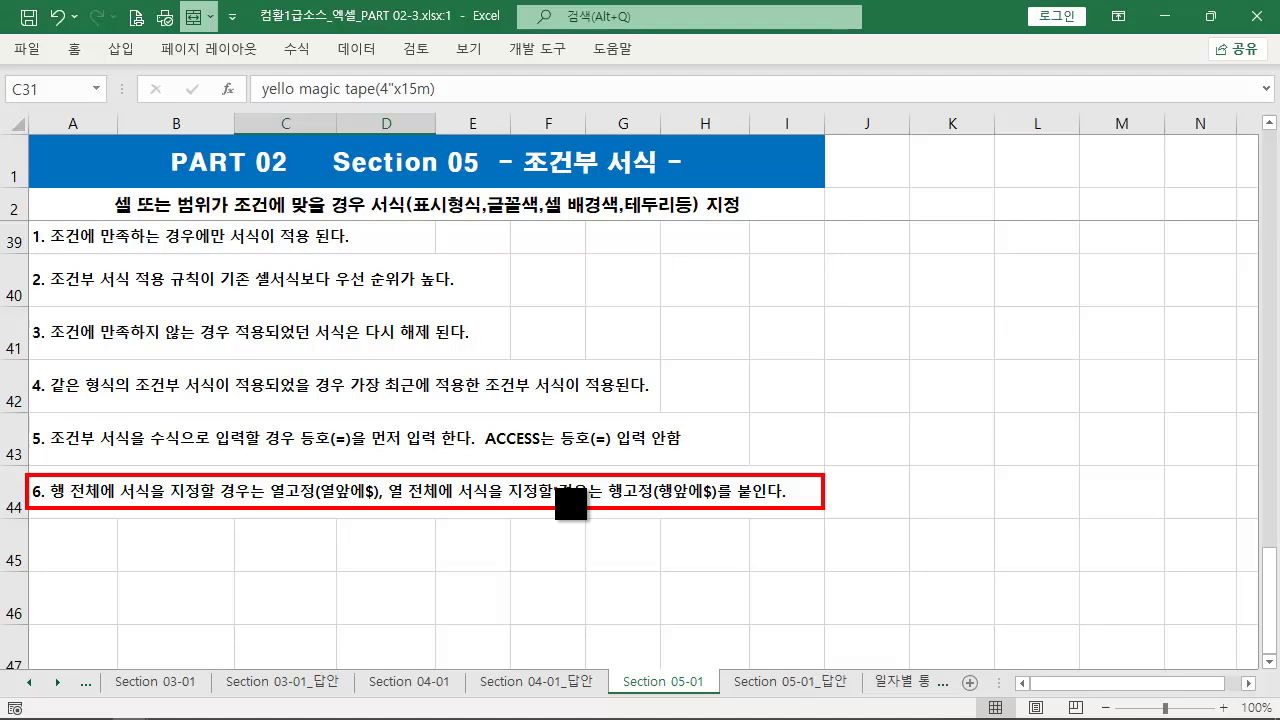
pyautogui.press('Escape')
pyautogui.scroll(1, 542, 436)
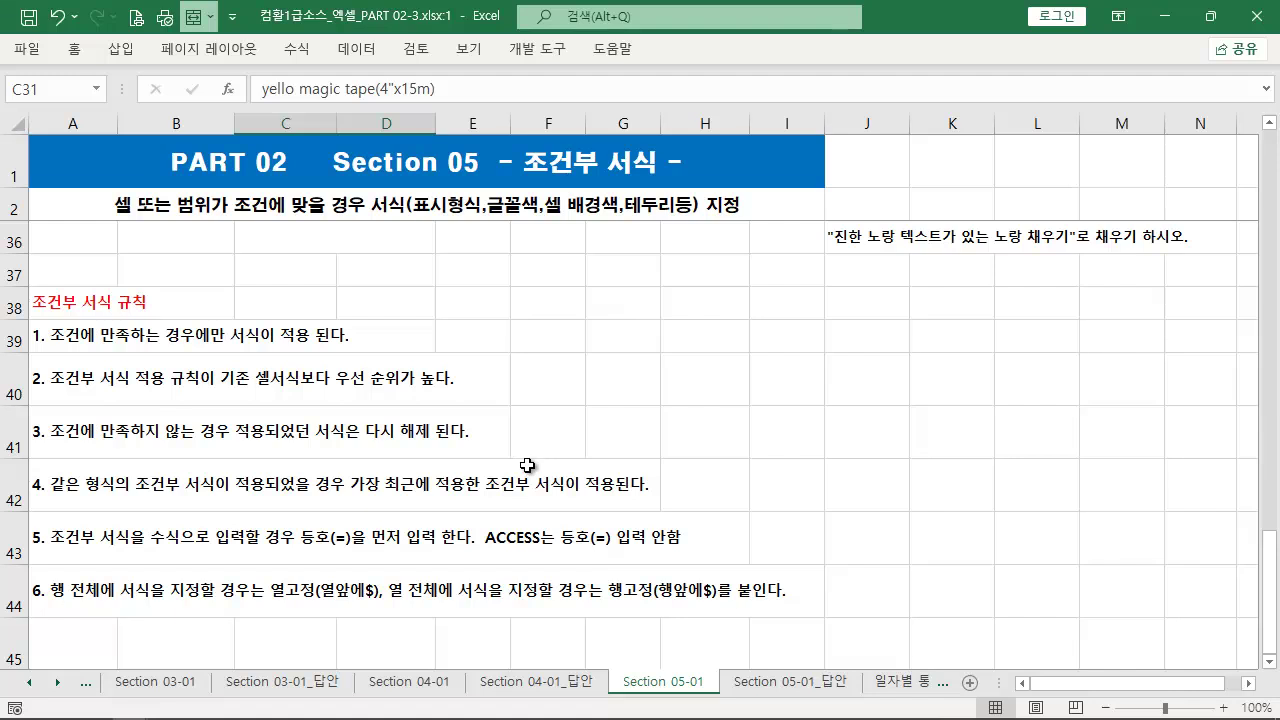